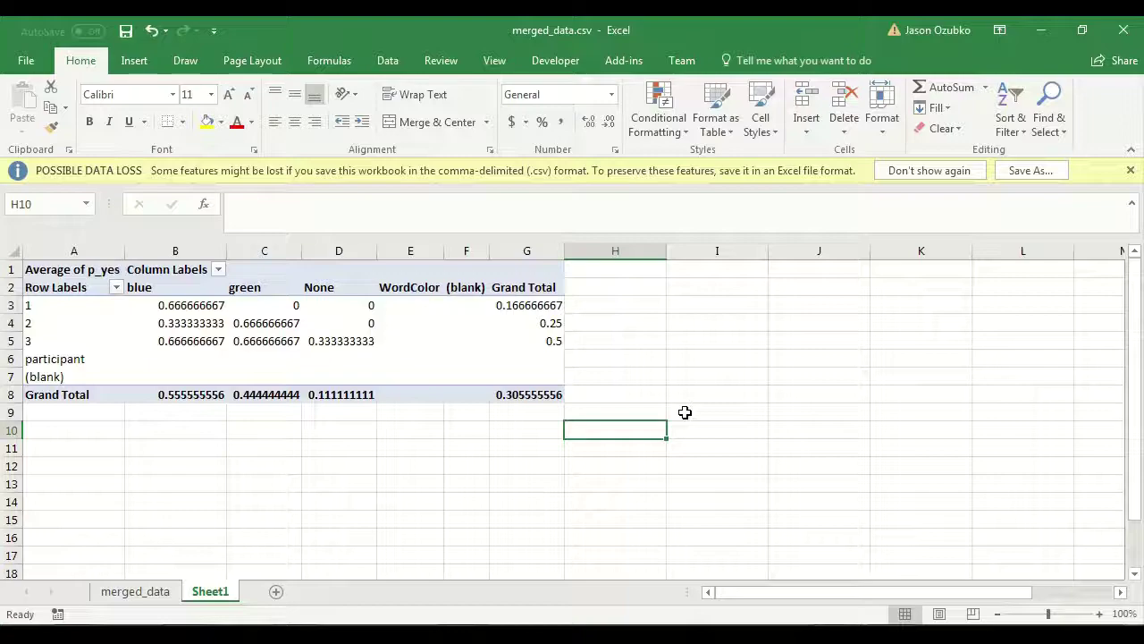
click(197, 433)
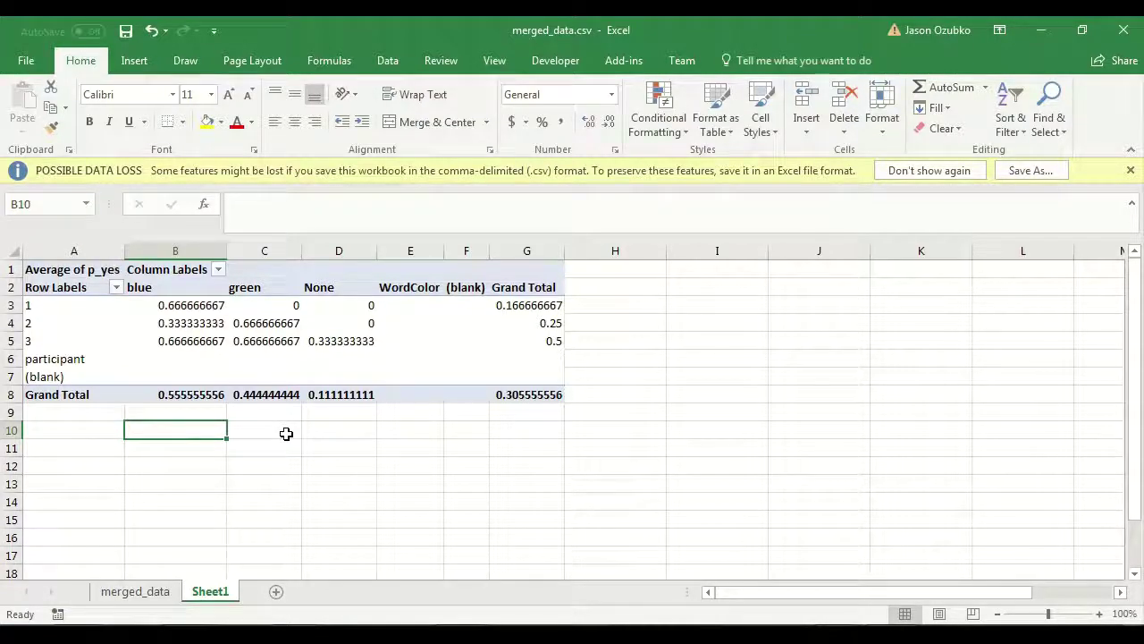
click(631, 425)
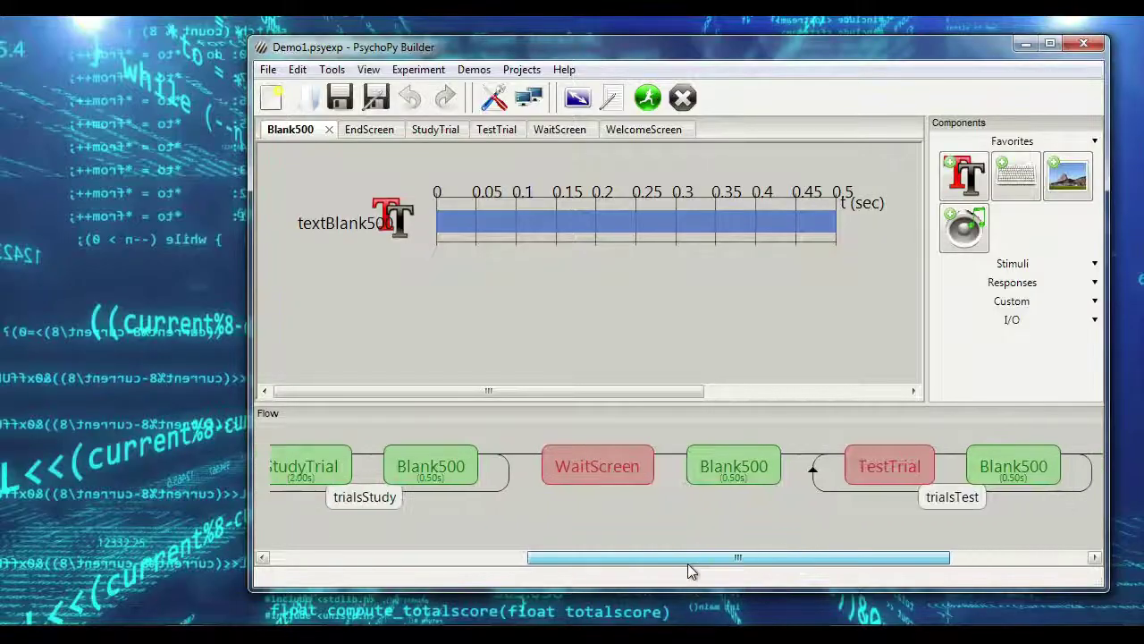
drag(690, 567, 653, 547)
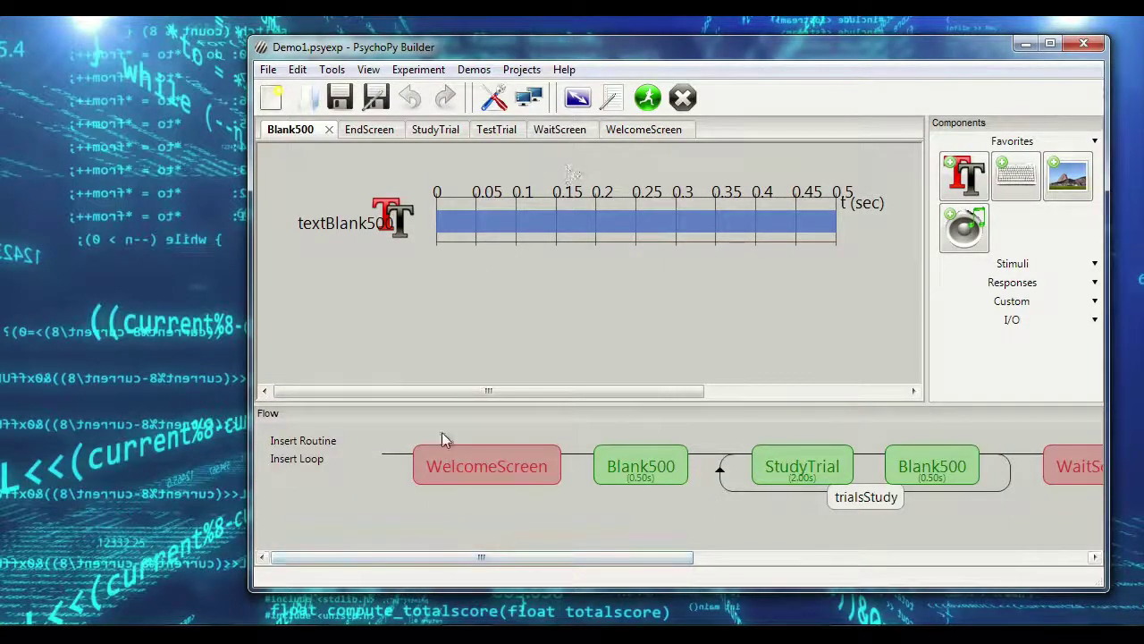
drag(447, 557, 435, 536)
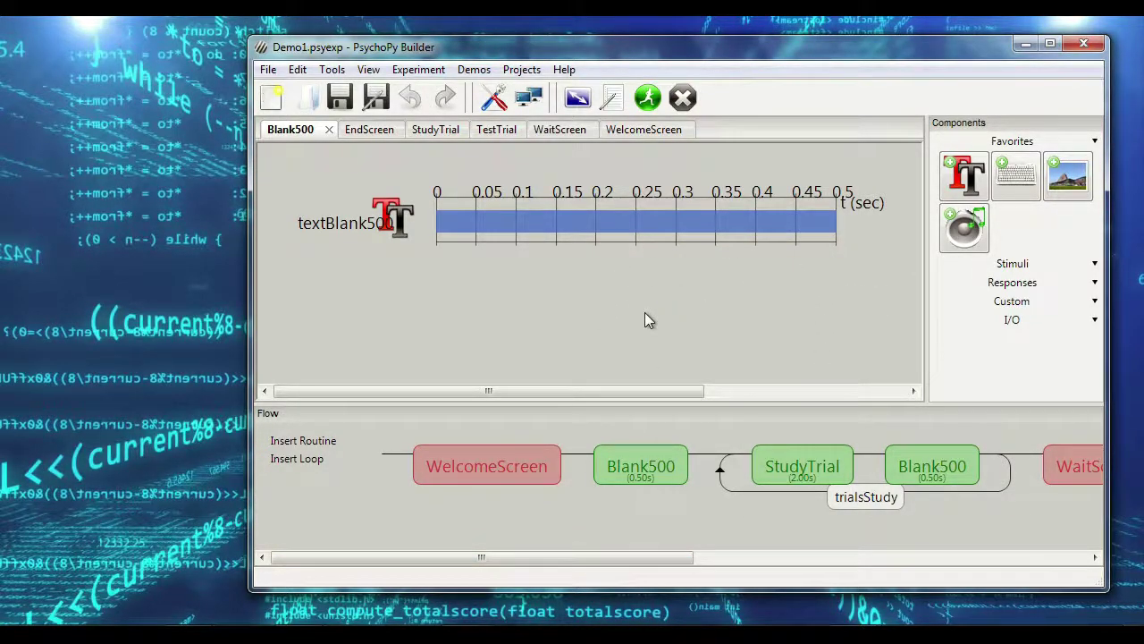
Step: Switch to the file explorer and examine the experiment file, last-run script, word stimuli workbook and data folder in PsychoPy Demo
key(alt+Tab)
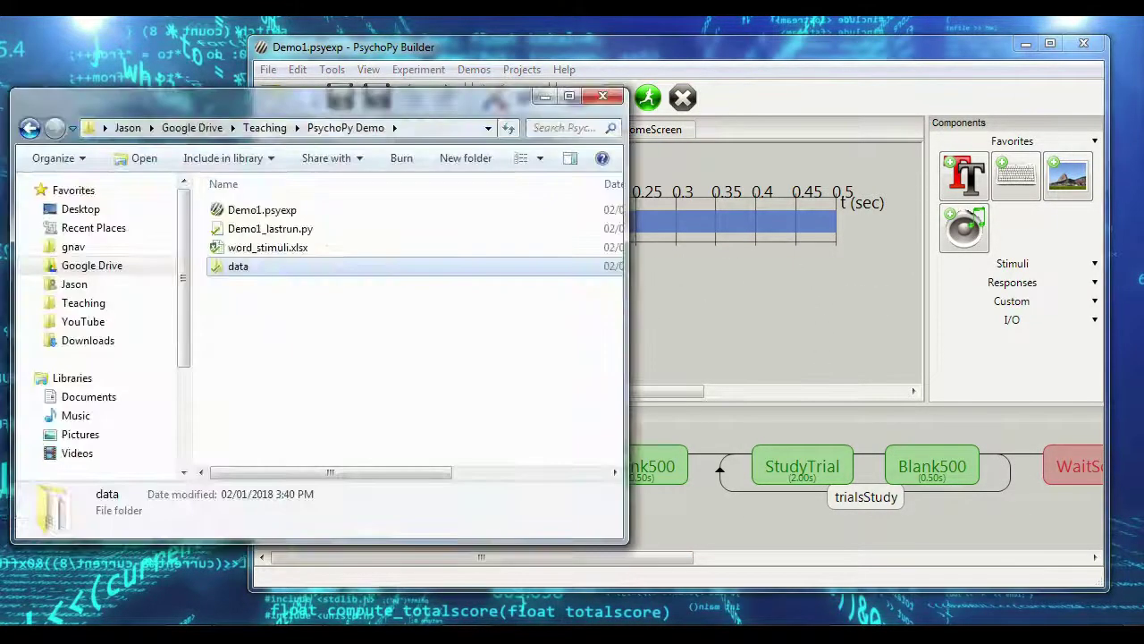
click(288, 211)
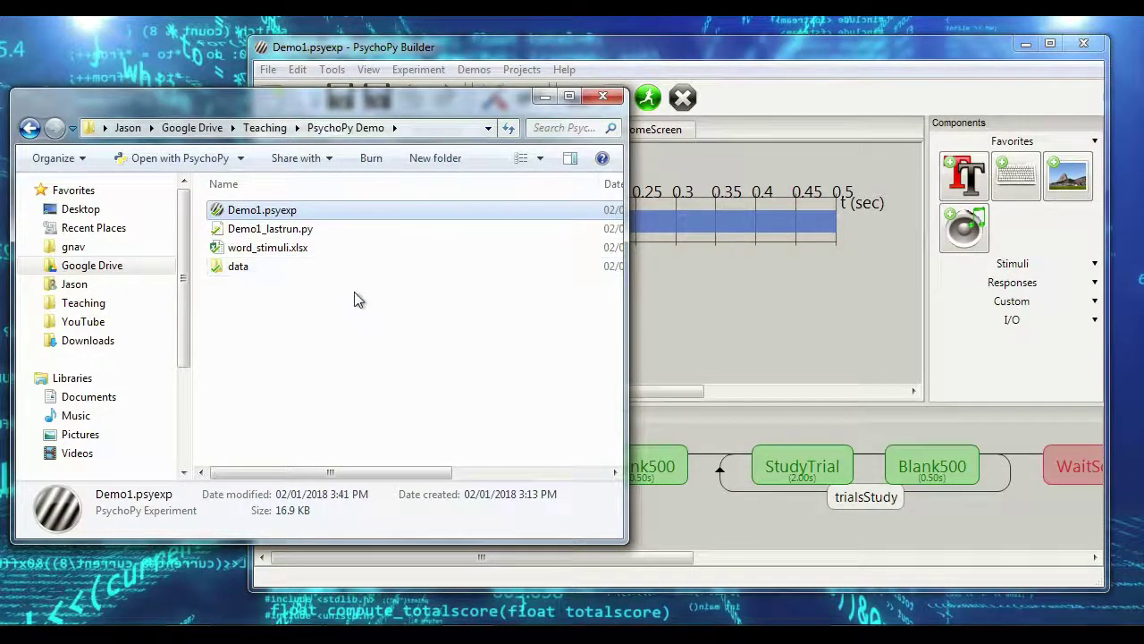
click(297, 249)
click(295, 213)
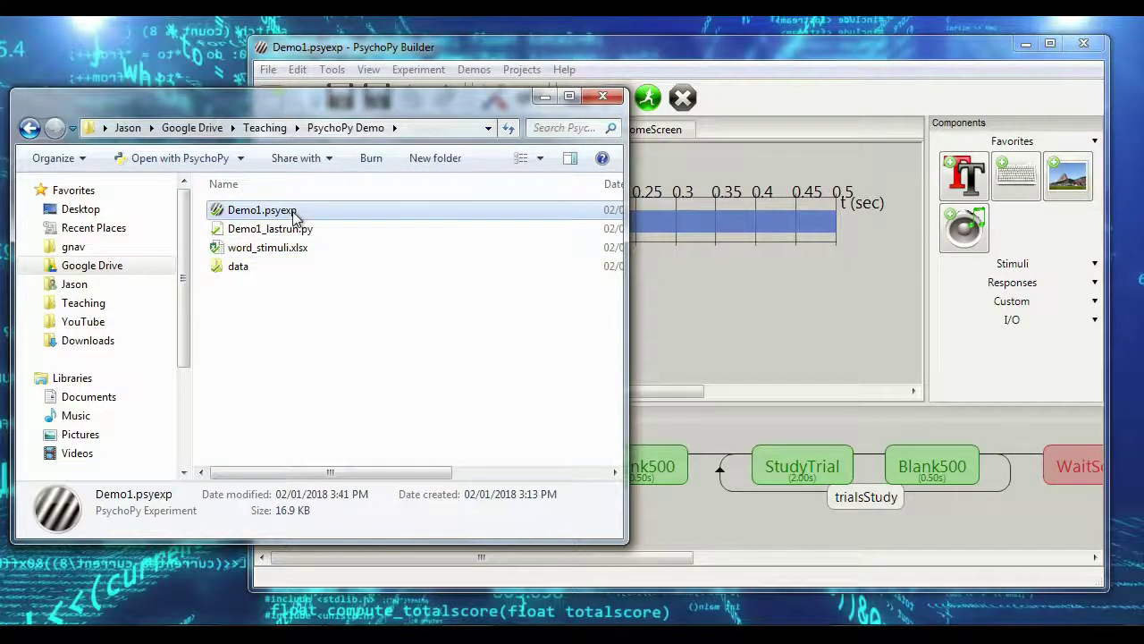
click(303, 234)
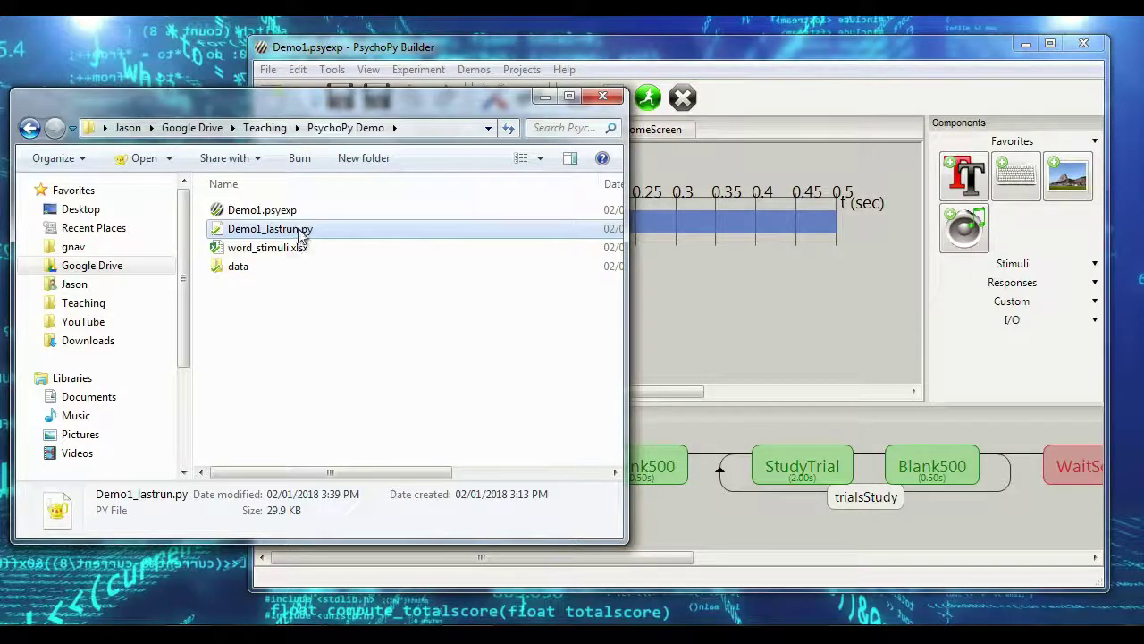
click(280, 270)
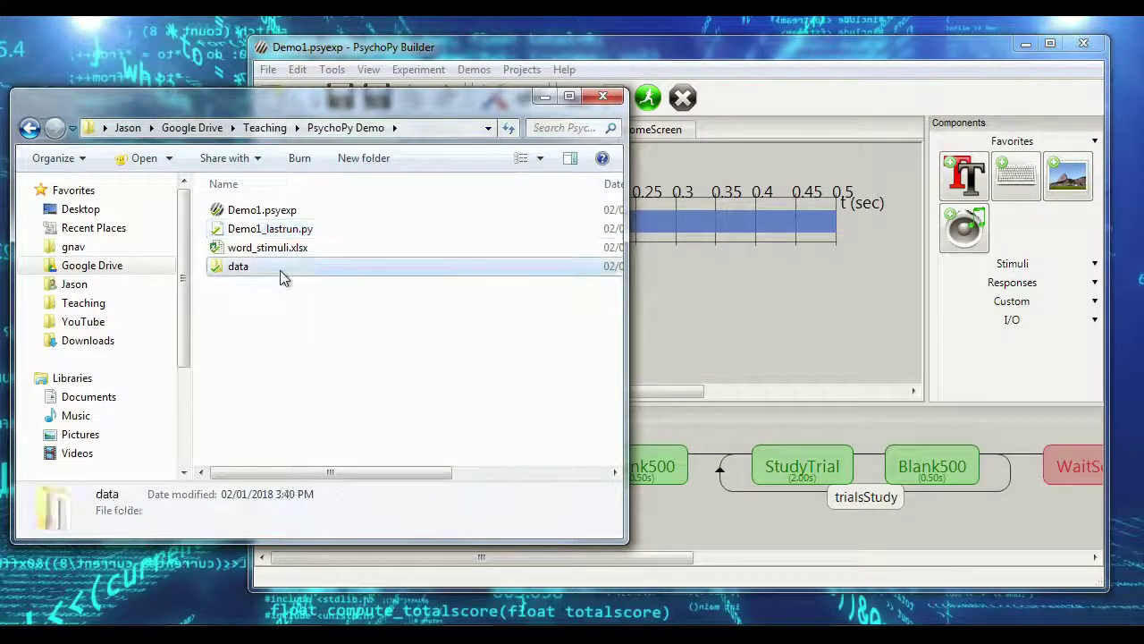
Step: Open the data folder and look through its log, csv and psydat files
double_click(331, 264)
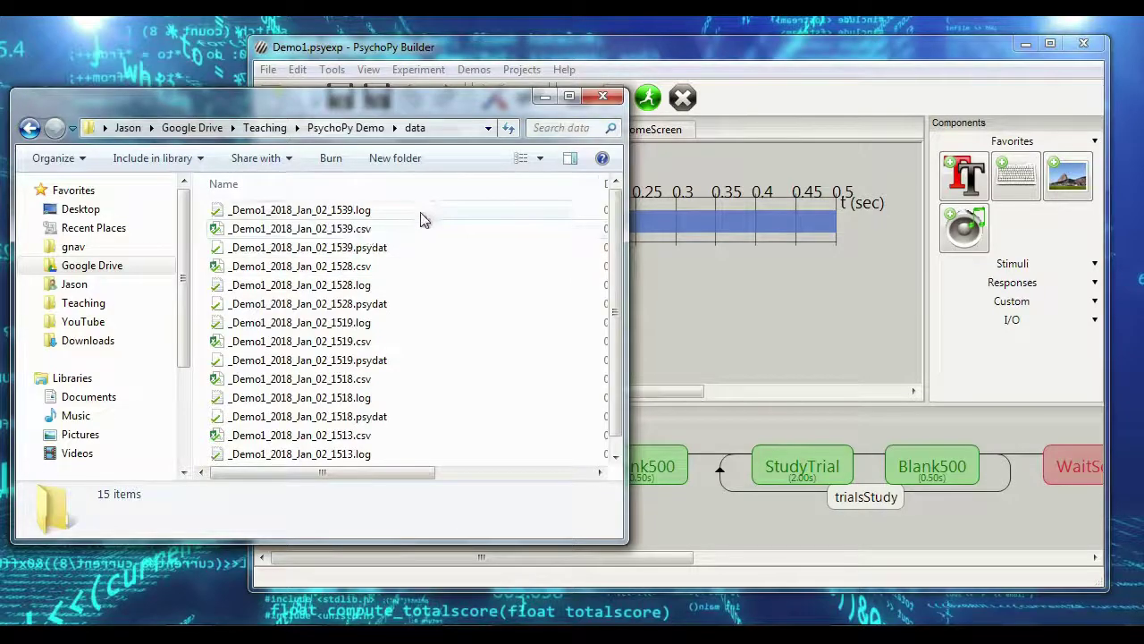
scroll(428, 227, down, 1)
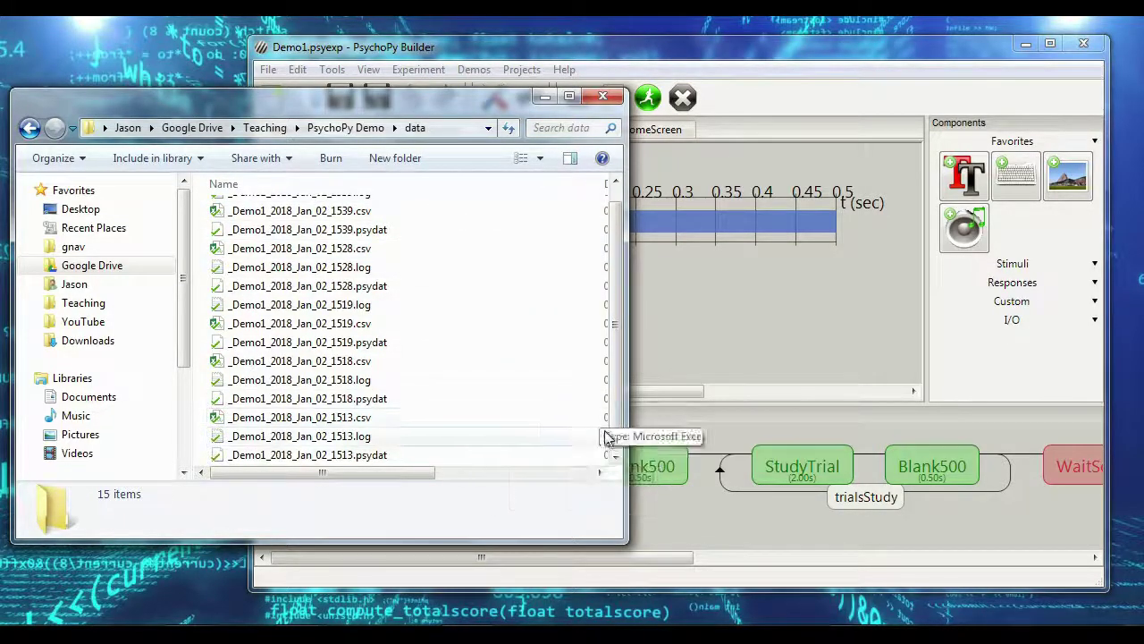
drag(616, 434, 622, 378)
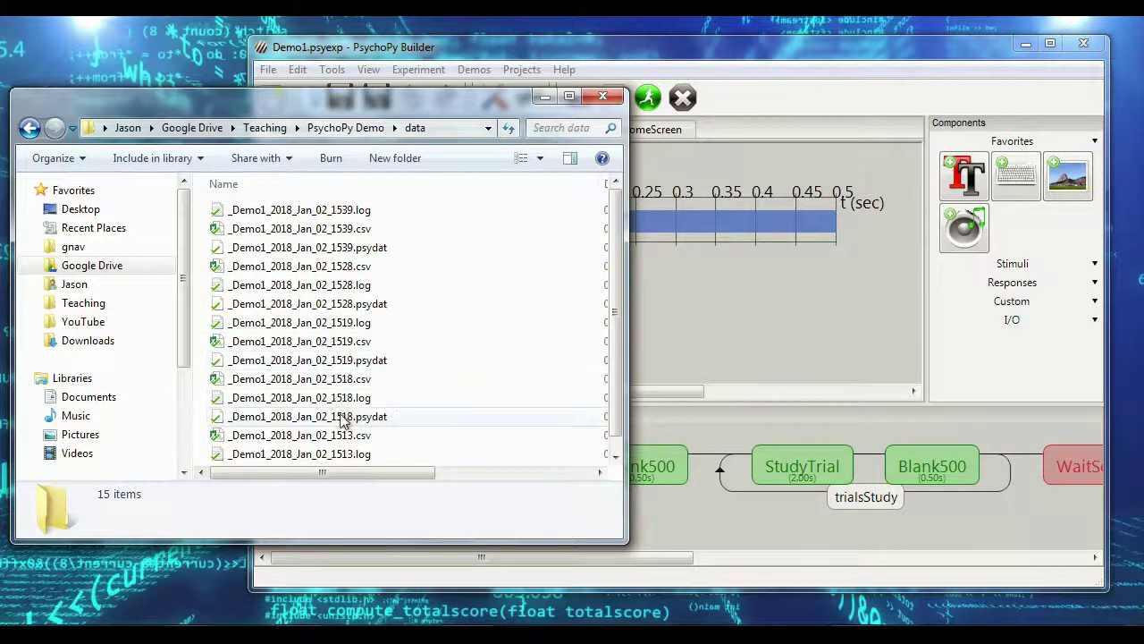
scroll(345, 420, down, 1)
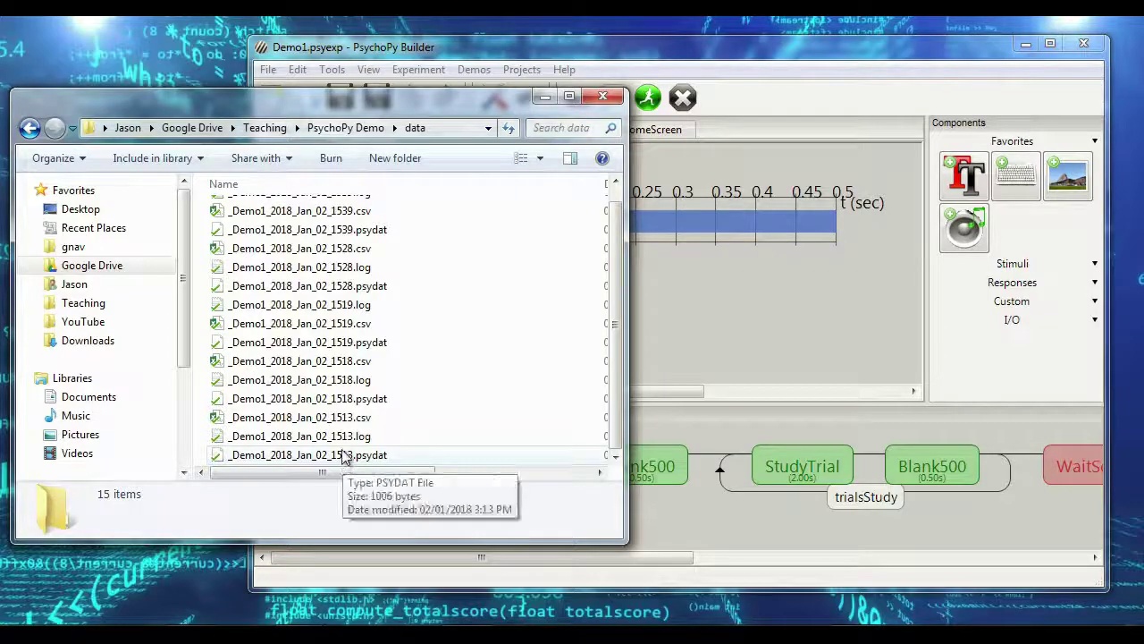
scroll(346, 465, up, 1)
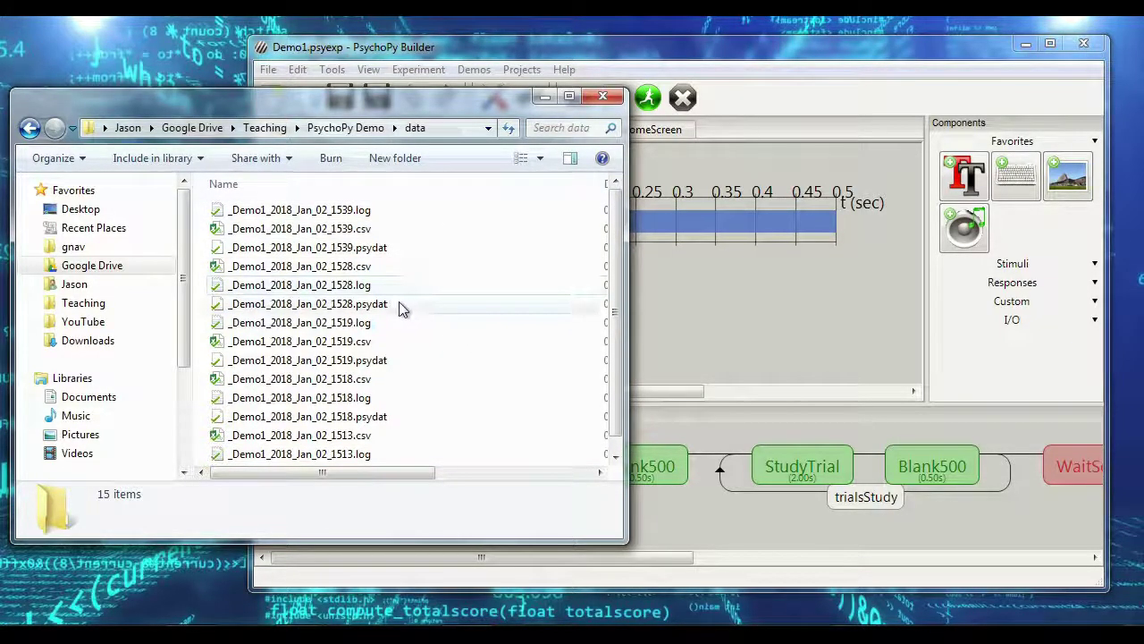
Step: Inspect the contents of _Demo1_2018_Jan_02_1539.log from the data folder and close it
click(578, 46)
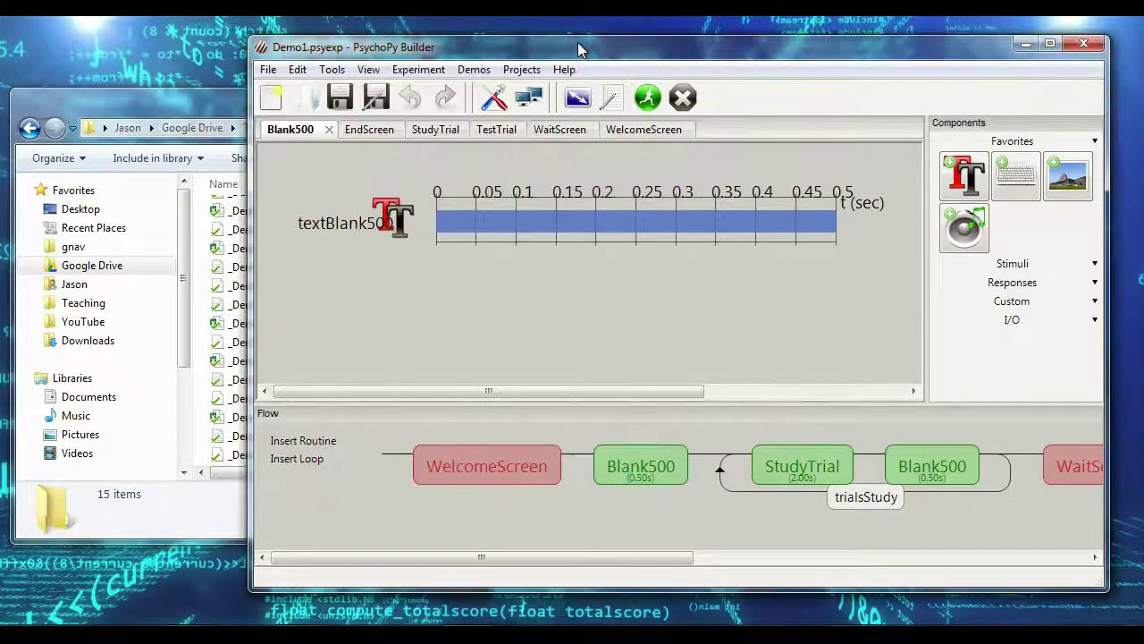
click(207, 104)
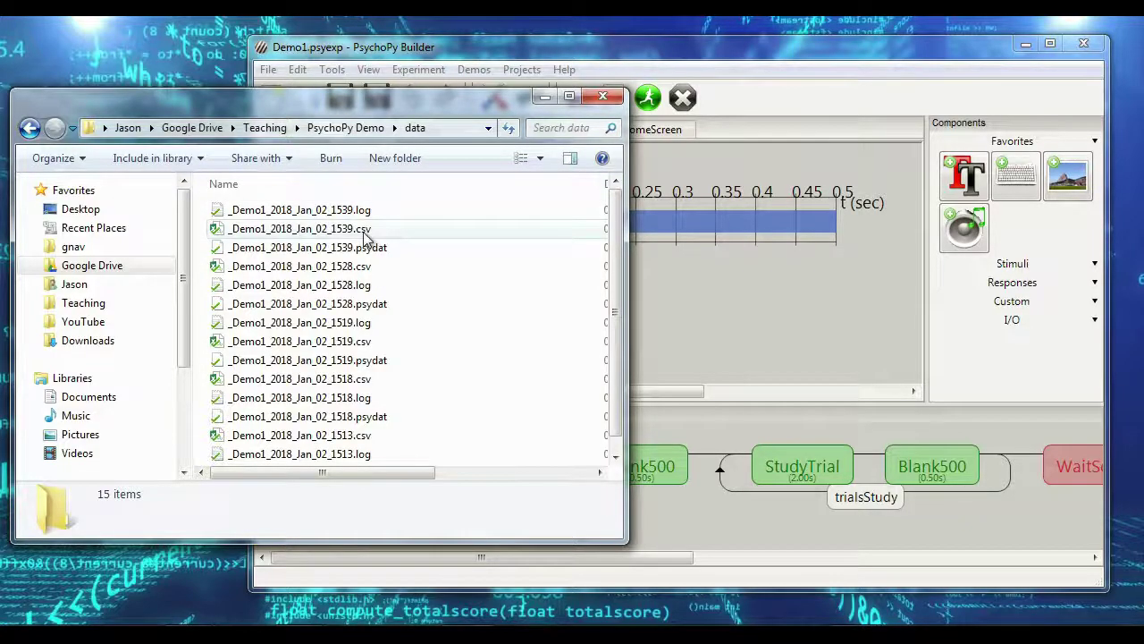
double_click(357, 213)
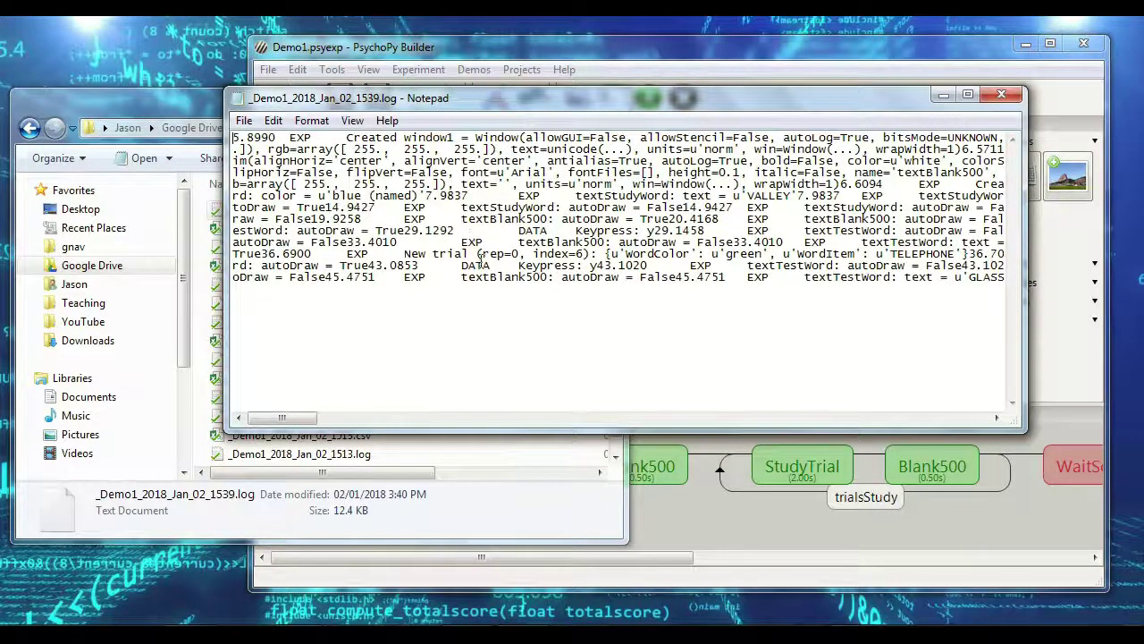
click(1002, 95)
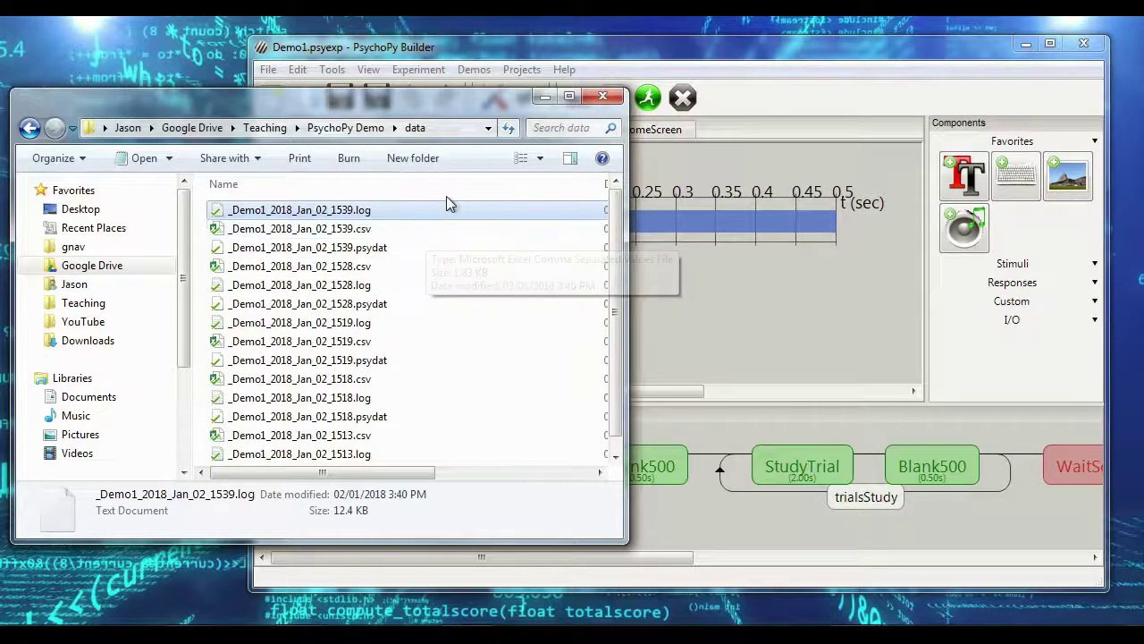
Step: Open _Demo1_2018_Jan_02_1539.csv in Excel, examine its study and test trial rows, and close it
double_click(380, 229)
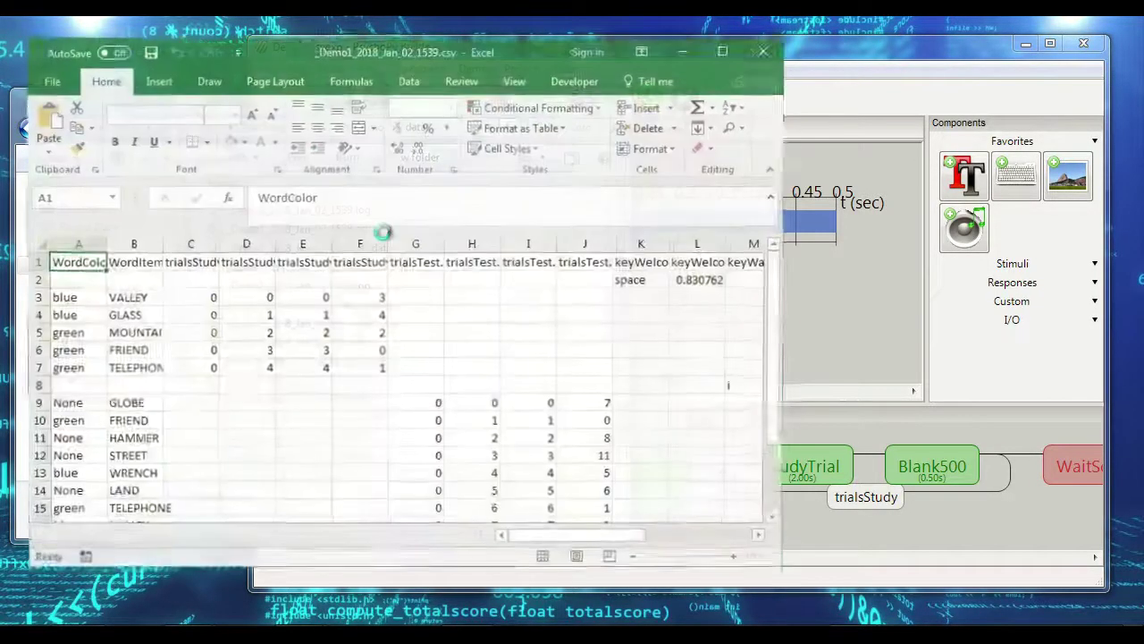
scroll(473, 403, down, 5)
scroll(473, 404, up, 2)
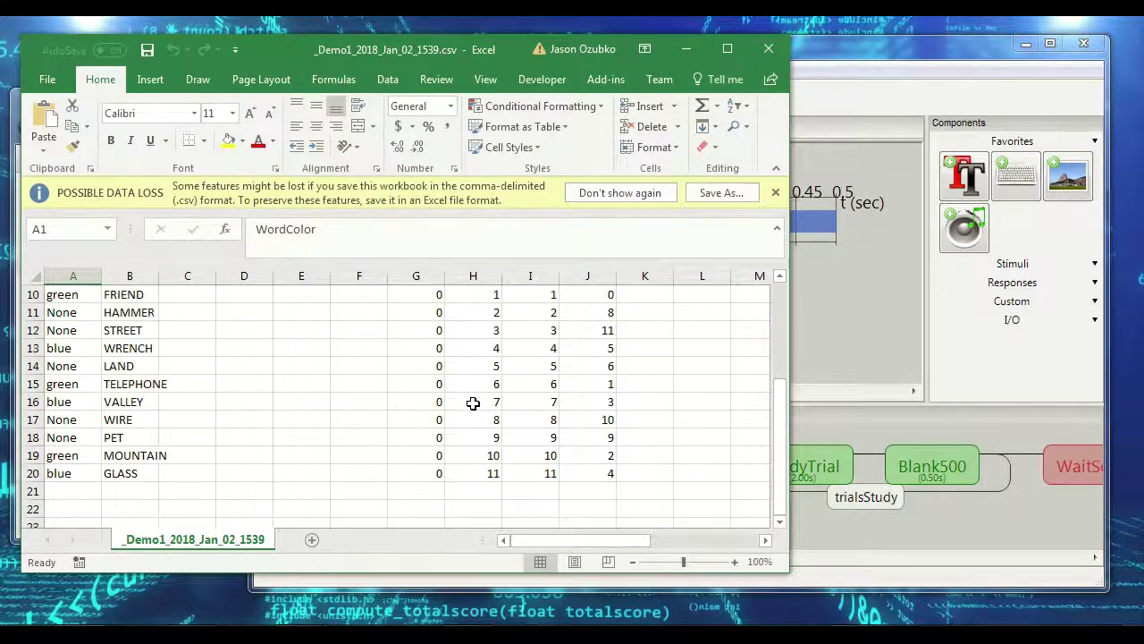
scroll(473, 403, up, 3)
drag(568, 547, 545, 541)
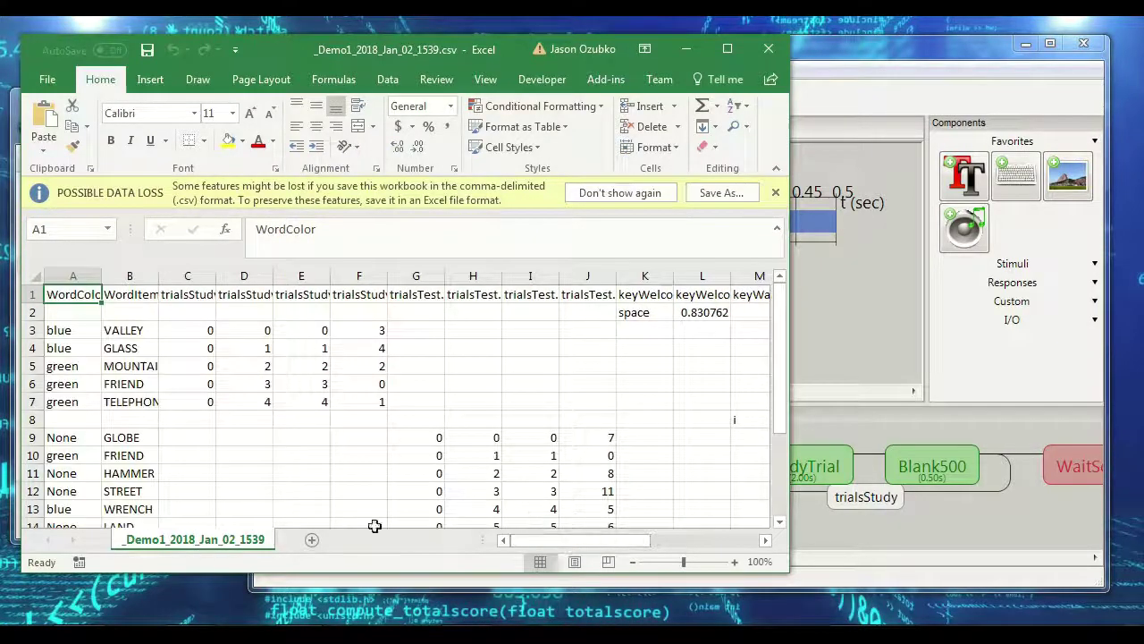
click(775, 51)
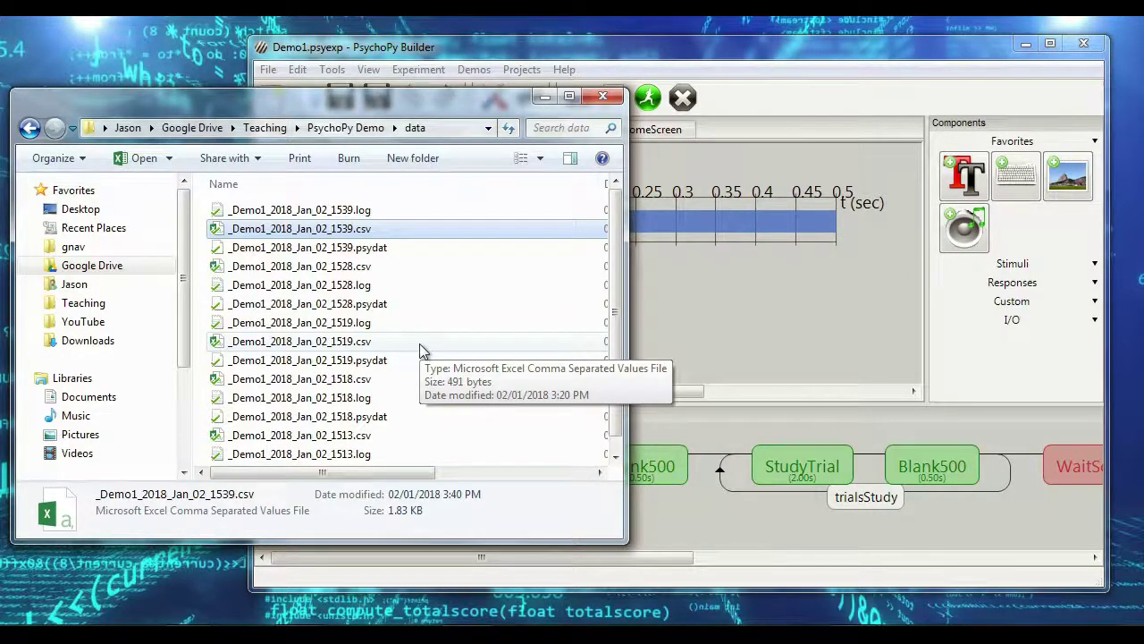
Step: Delete all the old output files in the data folder
scroll(415, 344, down, 1)
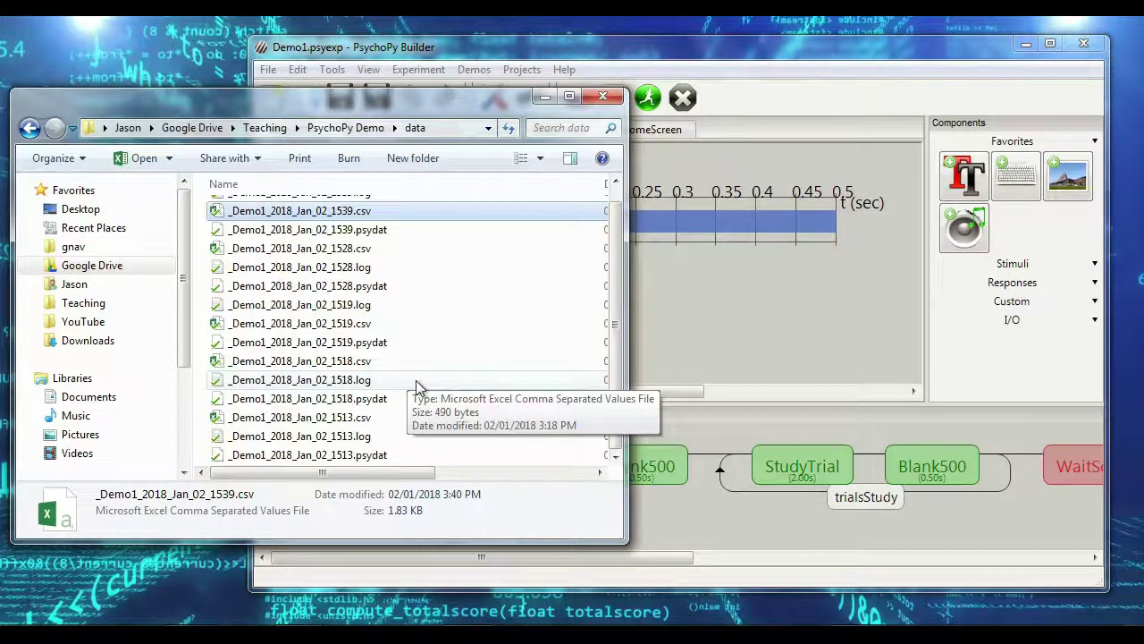
scroll(412, 309, up, 1)
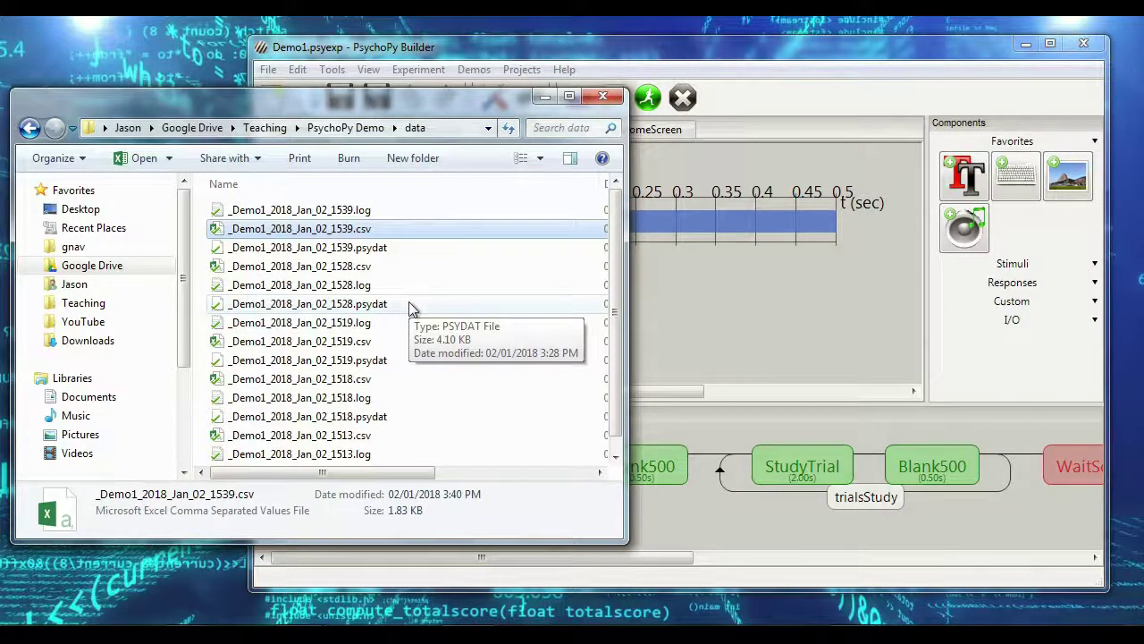
key(ctrl+a)
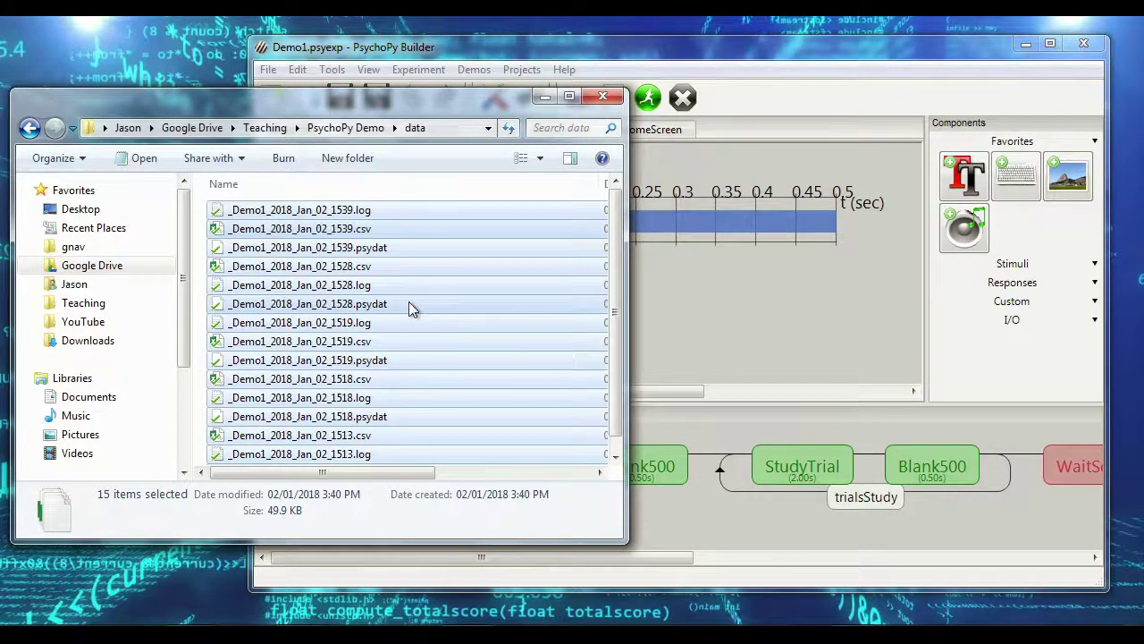
key(Delete)
key(Return)
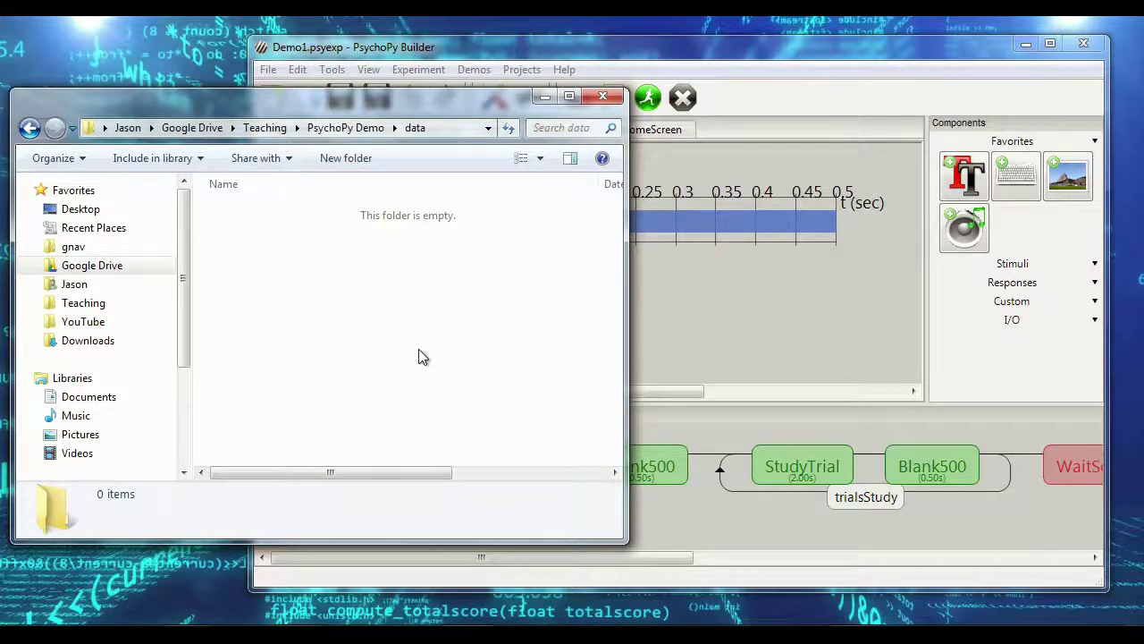
Step: Switch to PsychoPy Builder and run the Demo1 experiment as participant 1, session 001, continuing past its opening screen
click(765, 70)
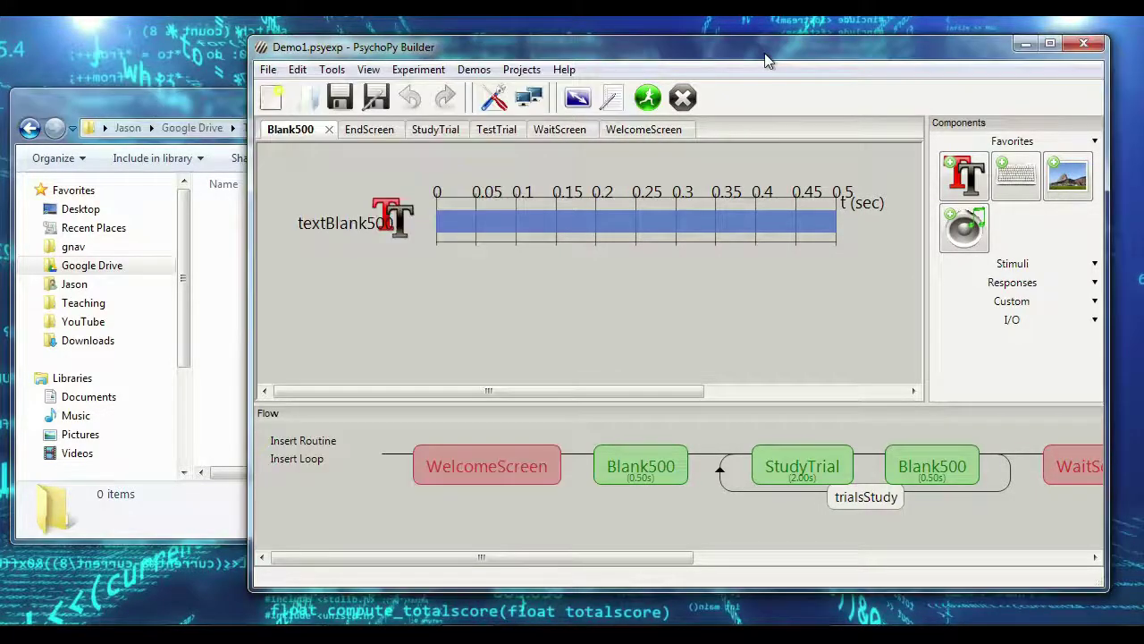
click(648, 100)
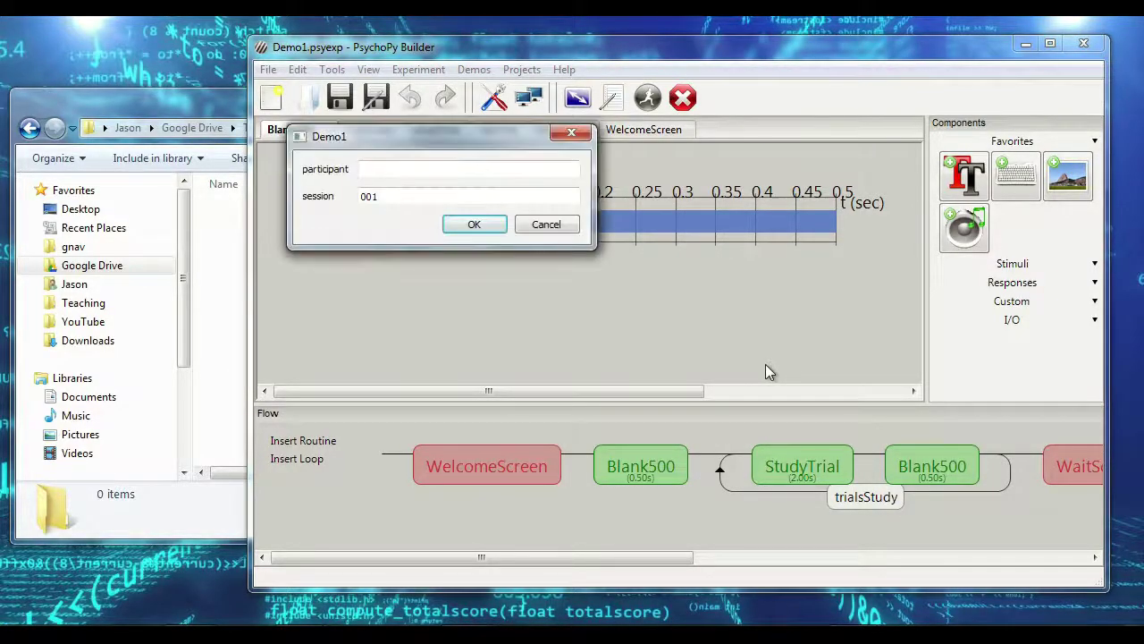
drag(477, 133, 882, 183)
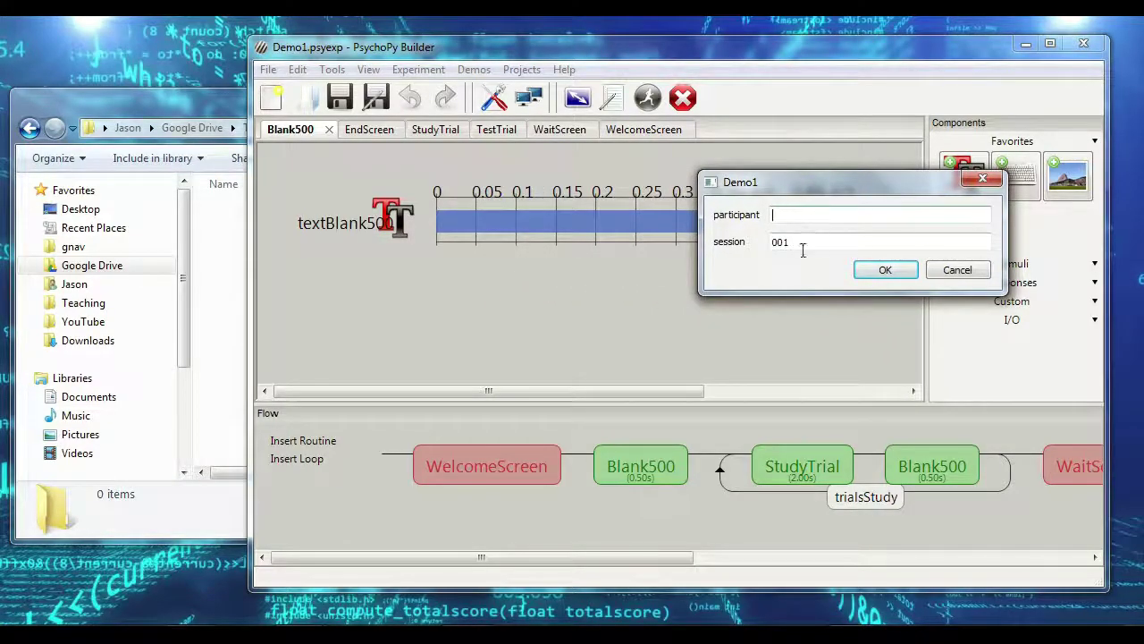
click(221, 101)
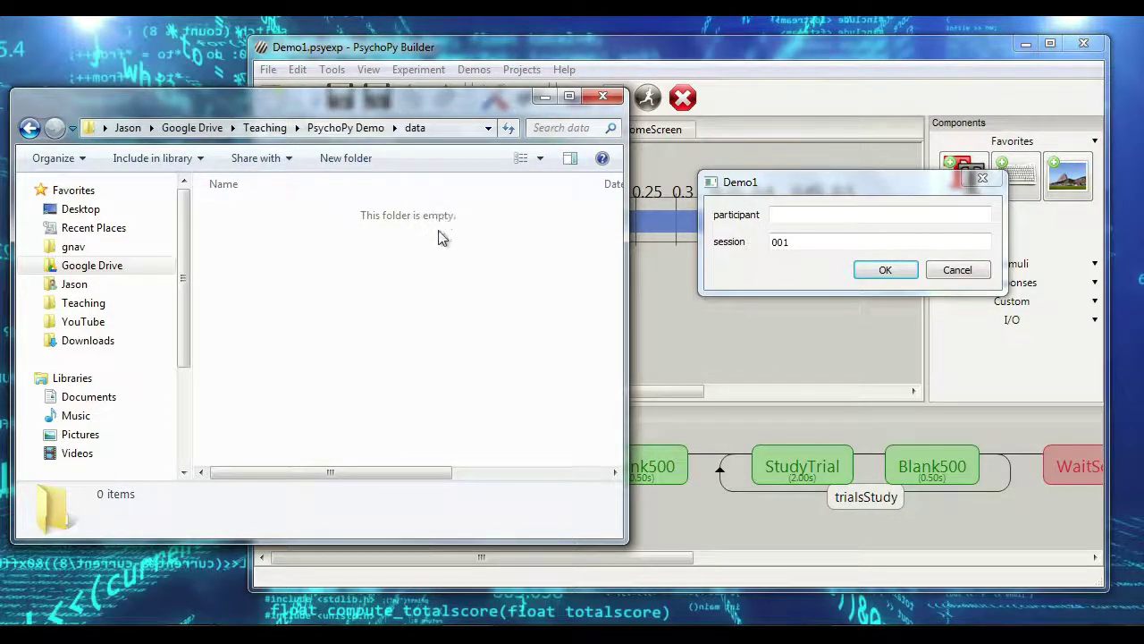
click(826, 175)
text(1)
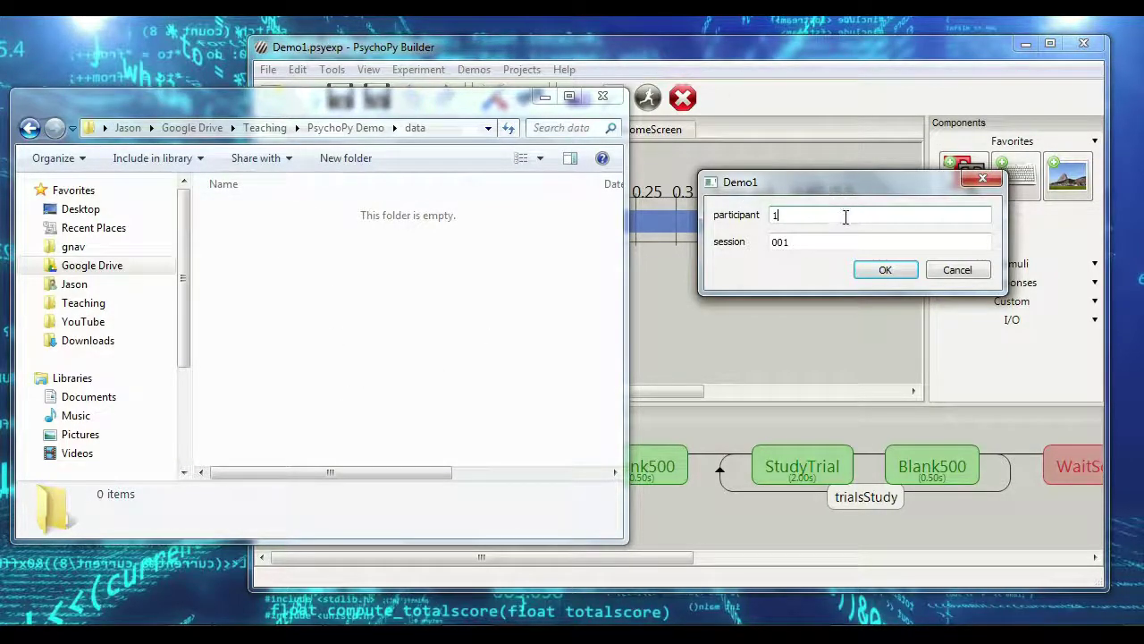
click(851, 272)
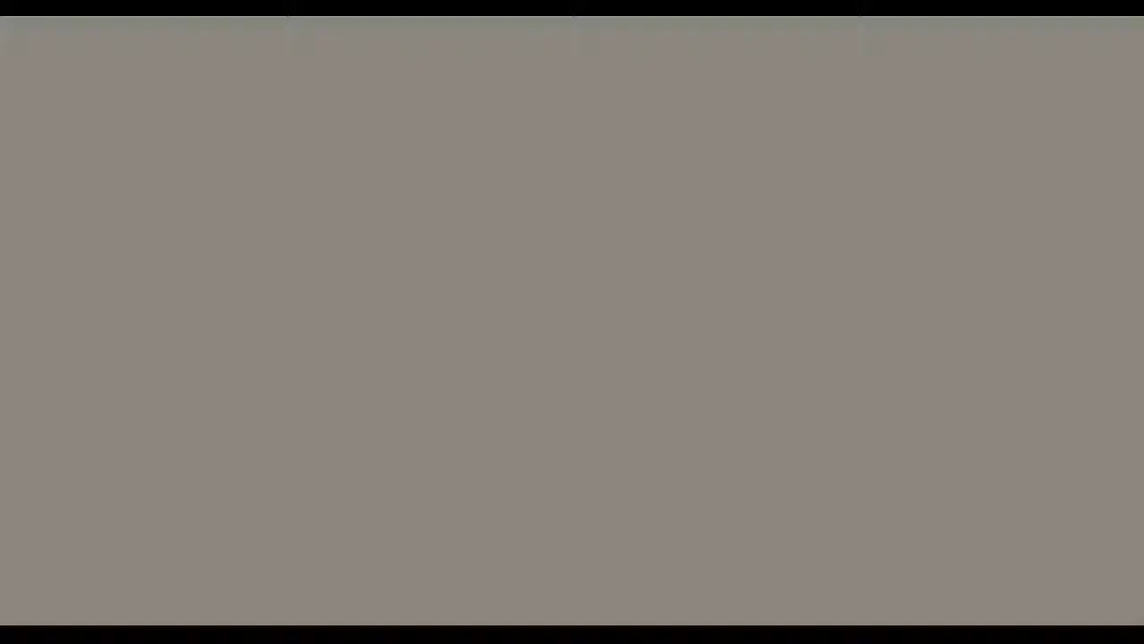
key(space)
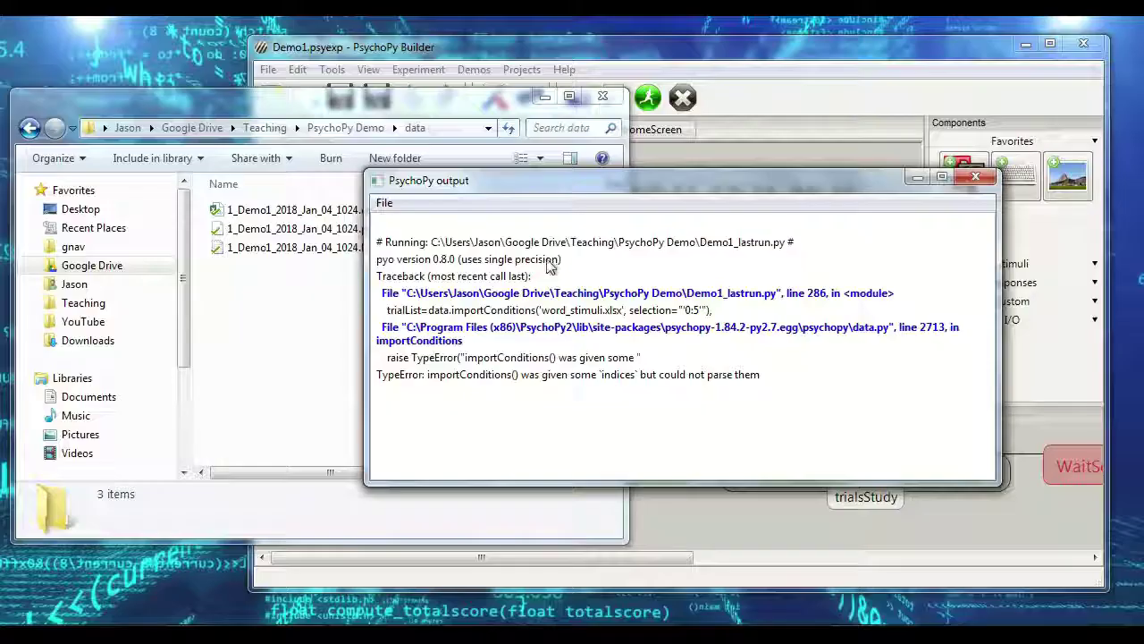
Step: Dismiss the PsychoPy output window and set the trialsStudy loop's selected rows to '0:6'
click(705, 506)
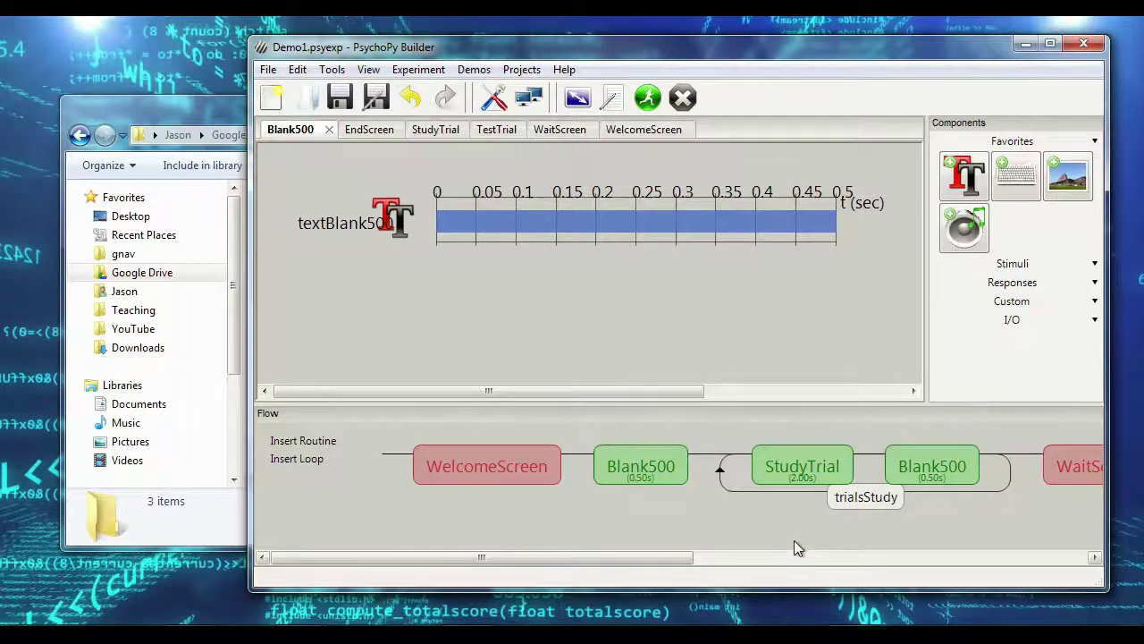
click(861, 508)
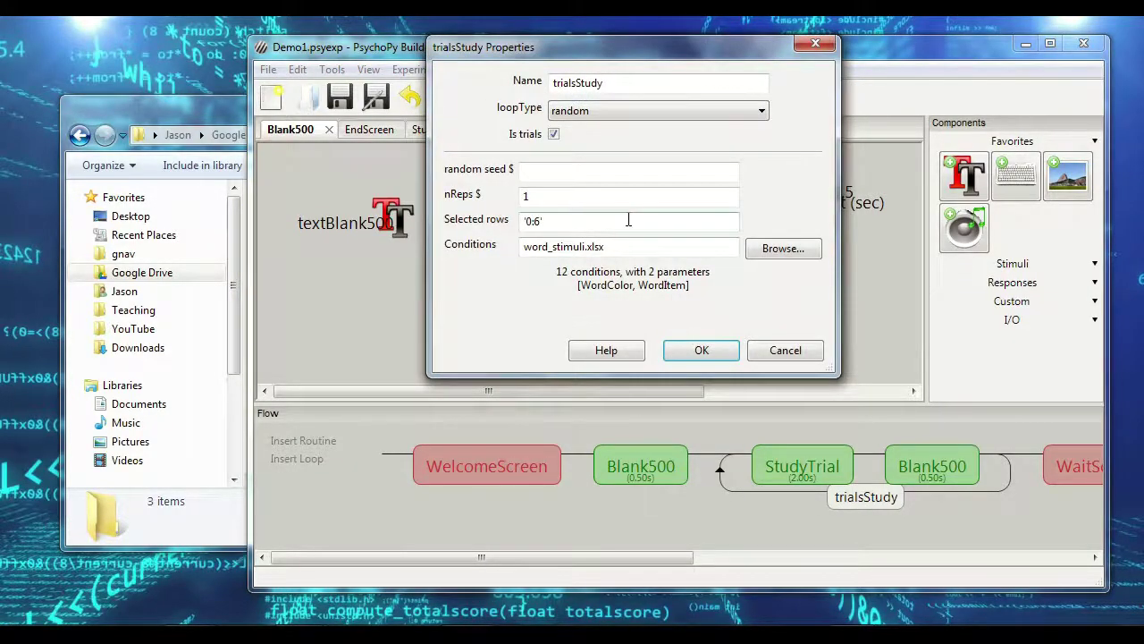
text(0:6)
click(703, 351)
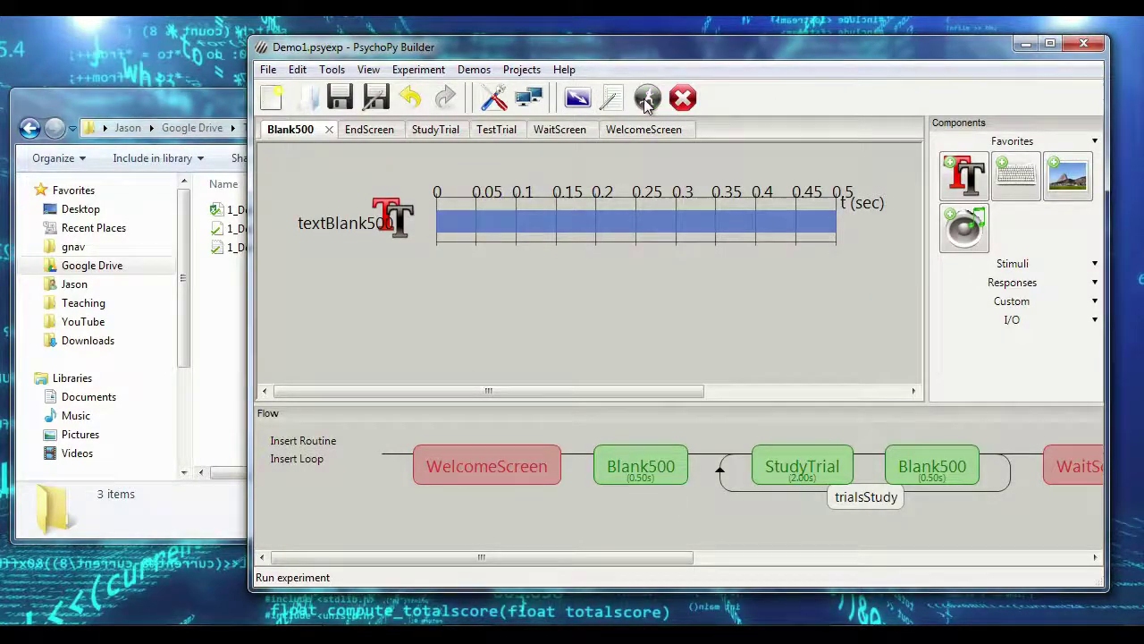
Step: Run the Demo1 experiment again and enter participant 1 for session 001
click(647, 100)
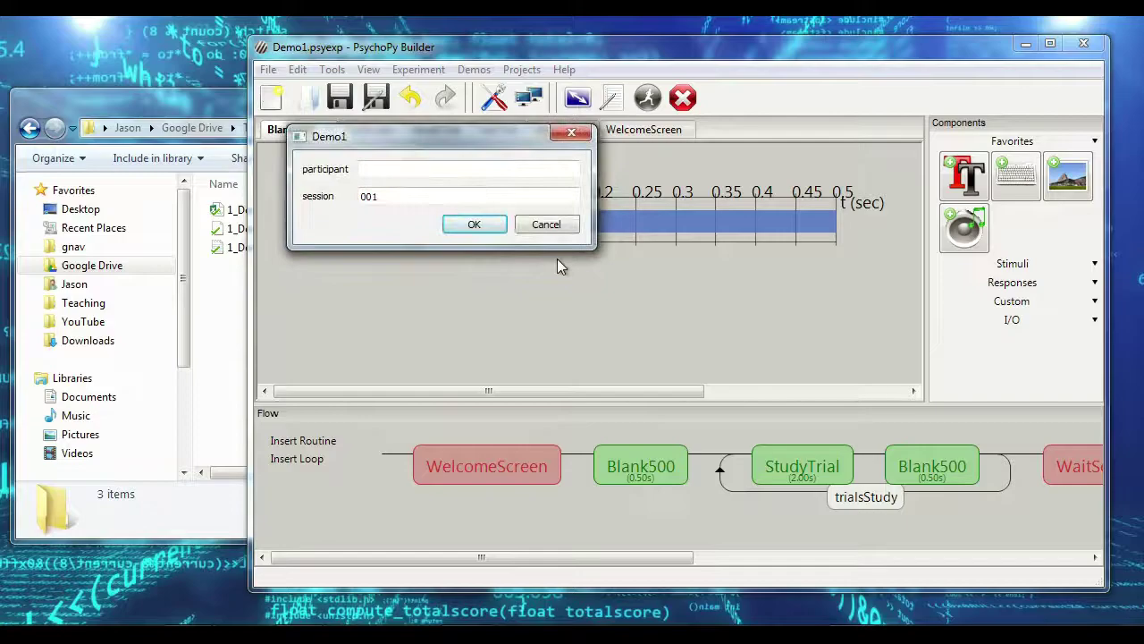
click(437, 169)
text(1)
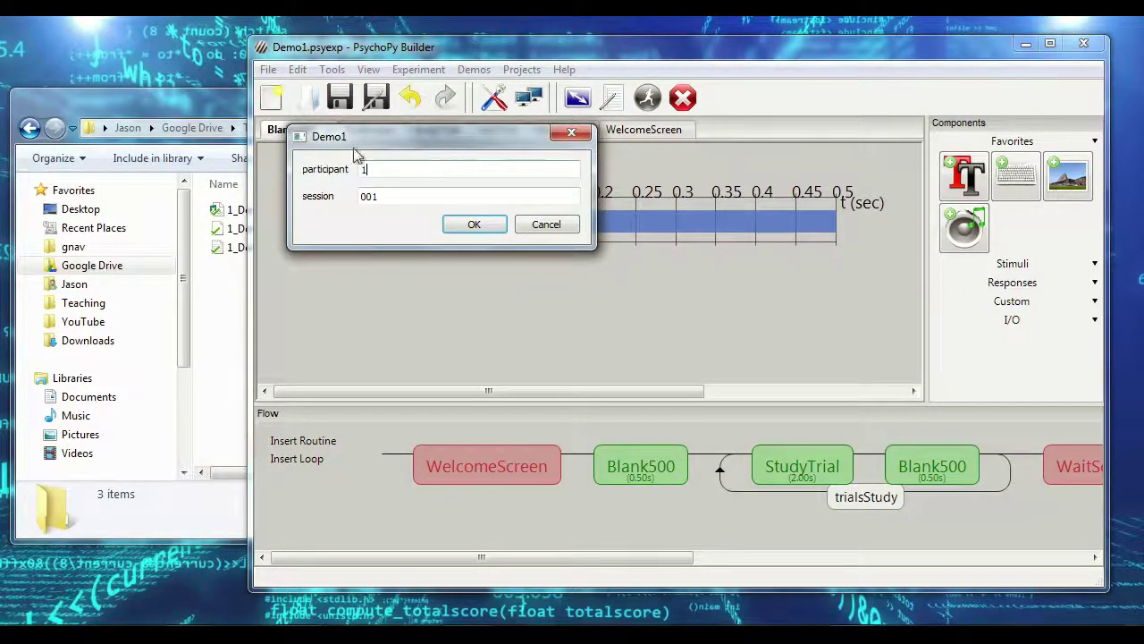
Step: Open 1_Demo1_2018_Jan_04_1024.csv from the data folder in Excel, examine the failed run's data, and close it
click(219, 112)
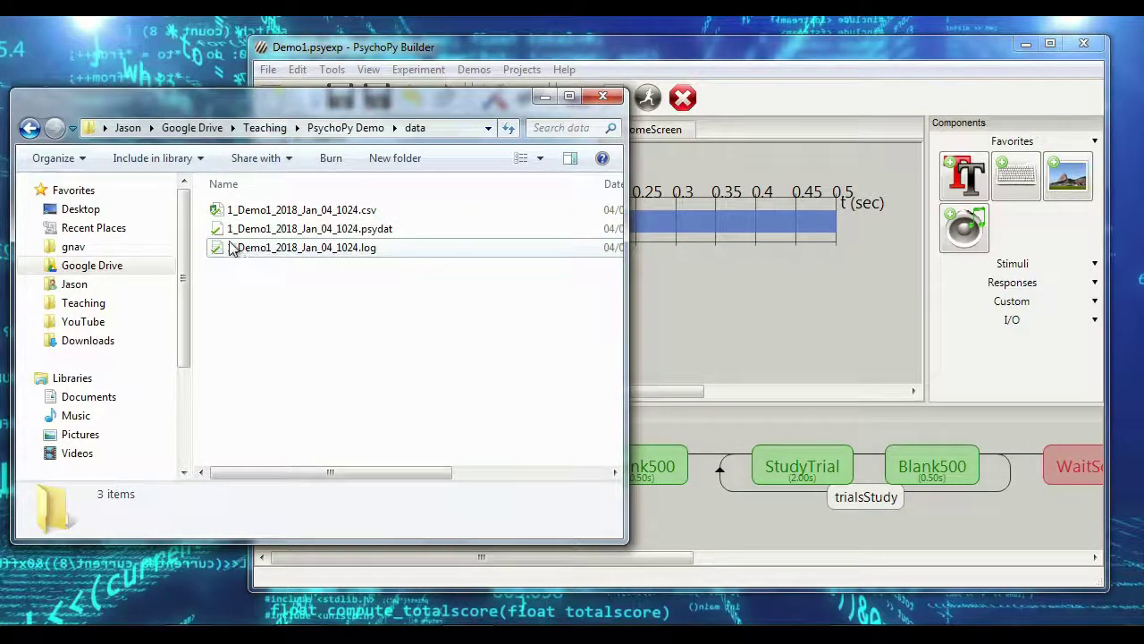
click(235, 211)
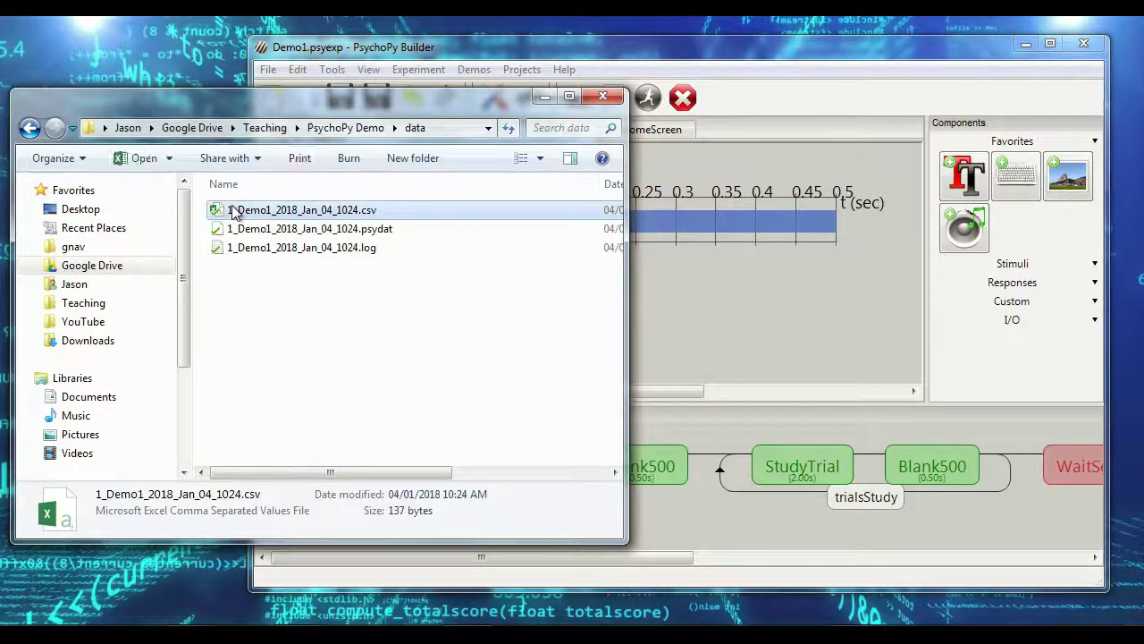
shift+click(255, 248)
click(314, 309)
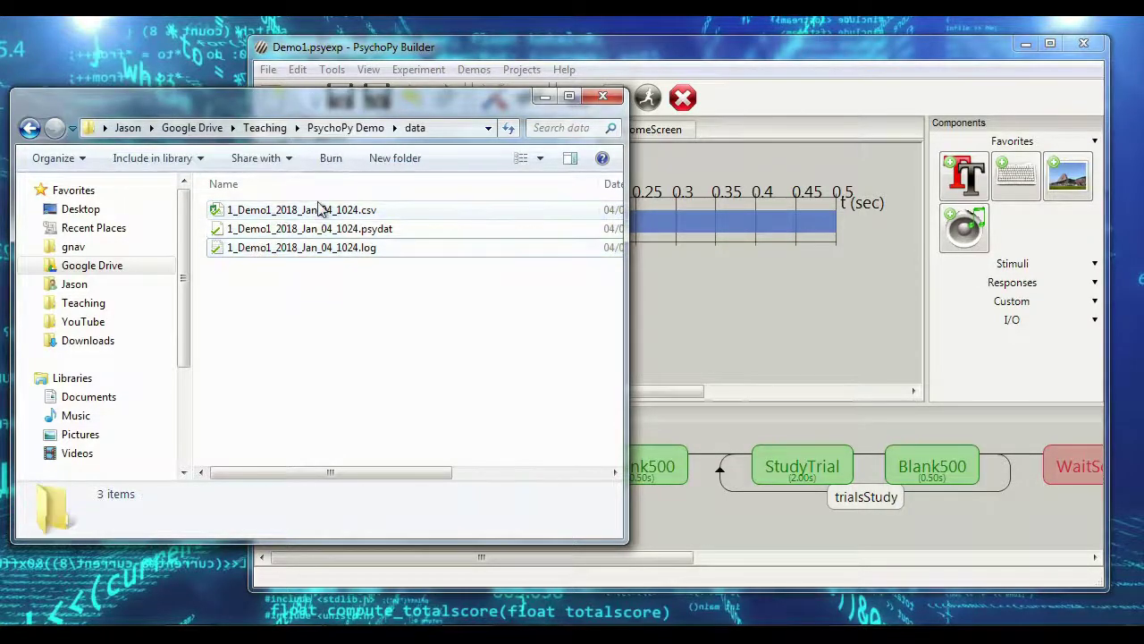
double_click(320, 211)
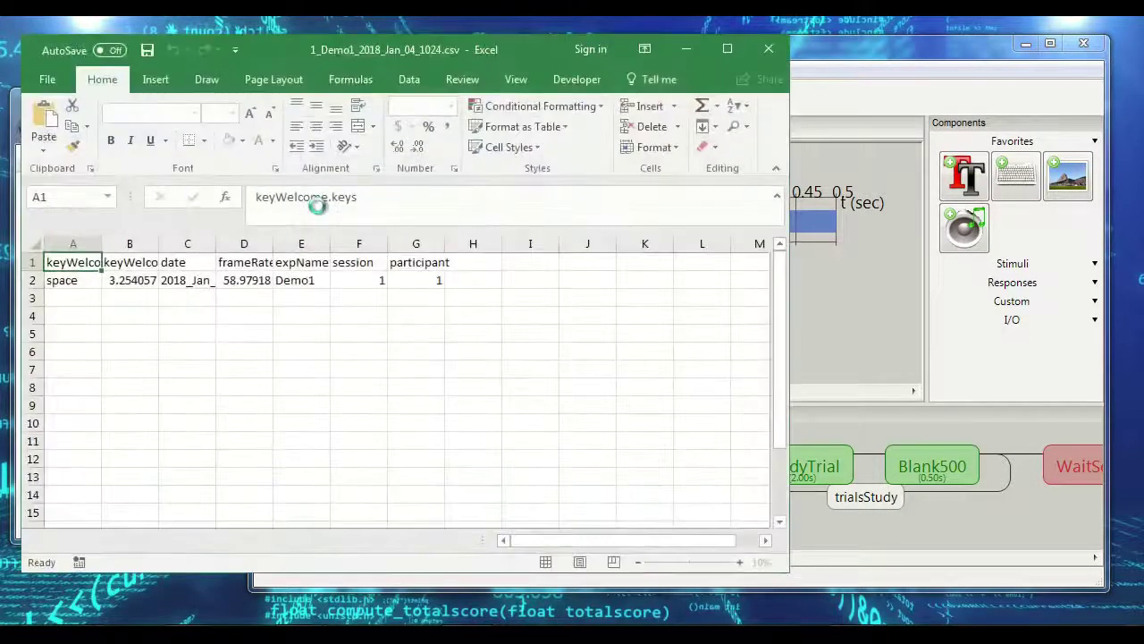
drag(58, 311, 531, 410)
click(600, 404)
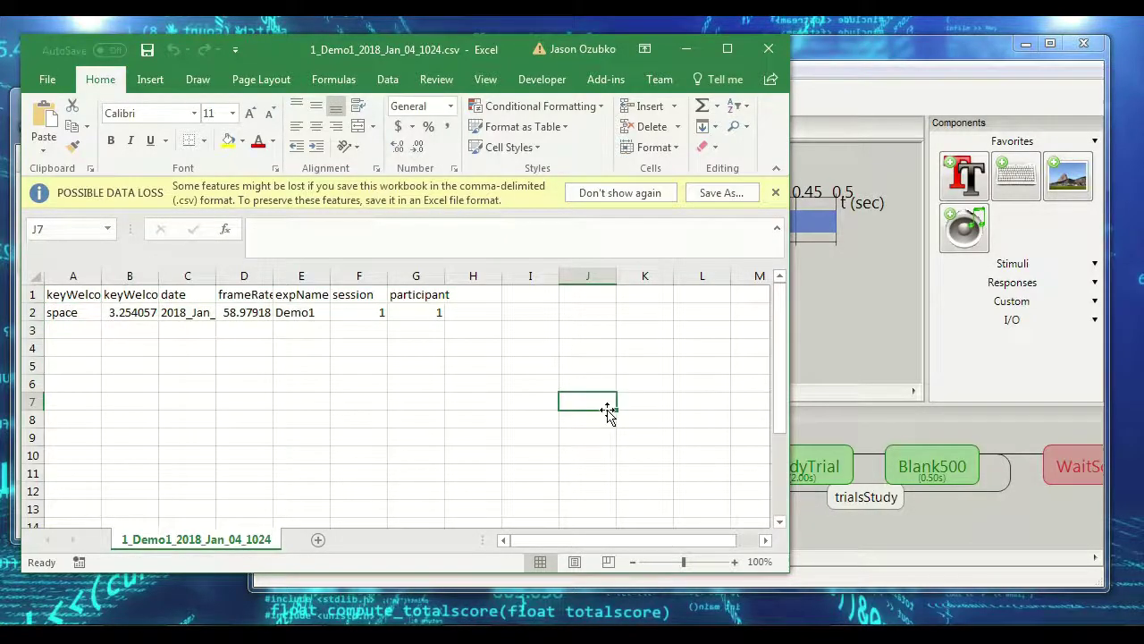
click(768, 48)
Step: Delete the failed run's CSV, psydat and log files from the data folder
drag(225, 200, 362, 293)
key(Delete)
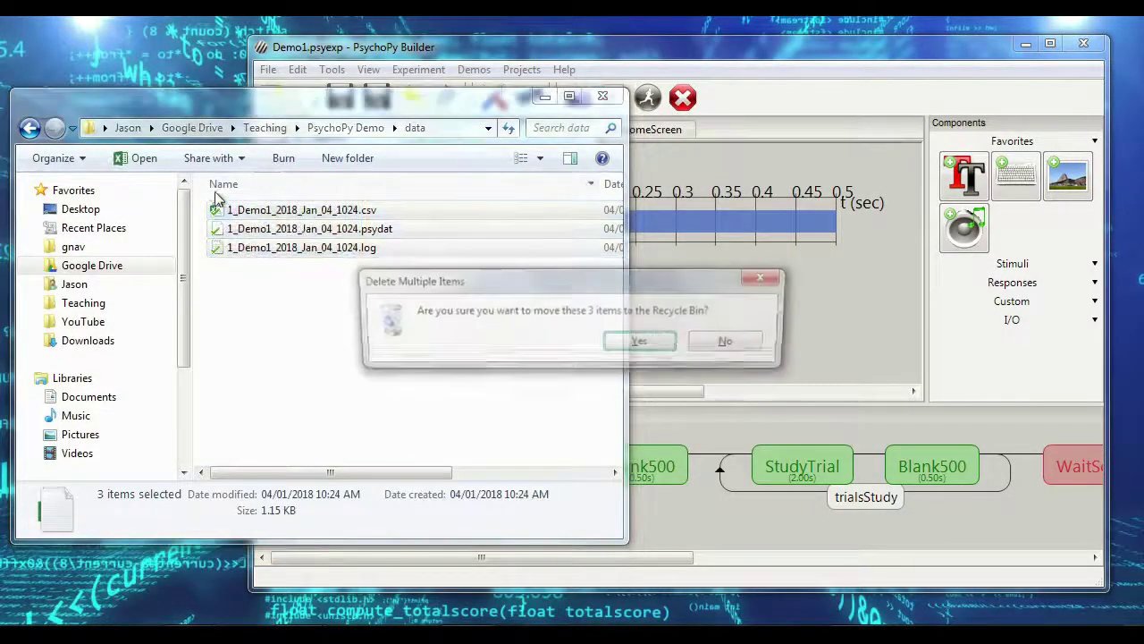
key(Return)
Step: Return to the pending Demo1 run and start it, continuing past the welcome screen into the study words
click(628, 53)
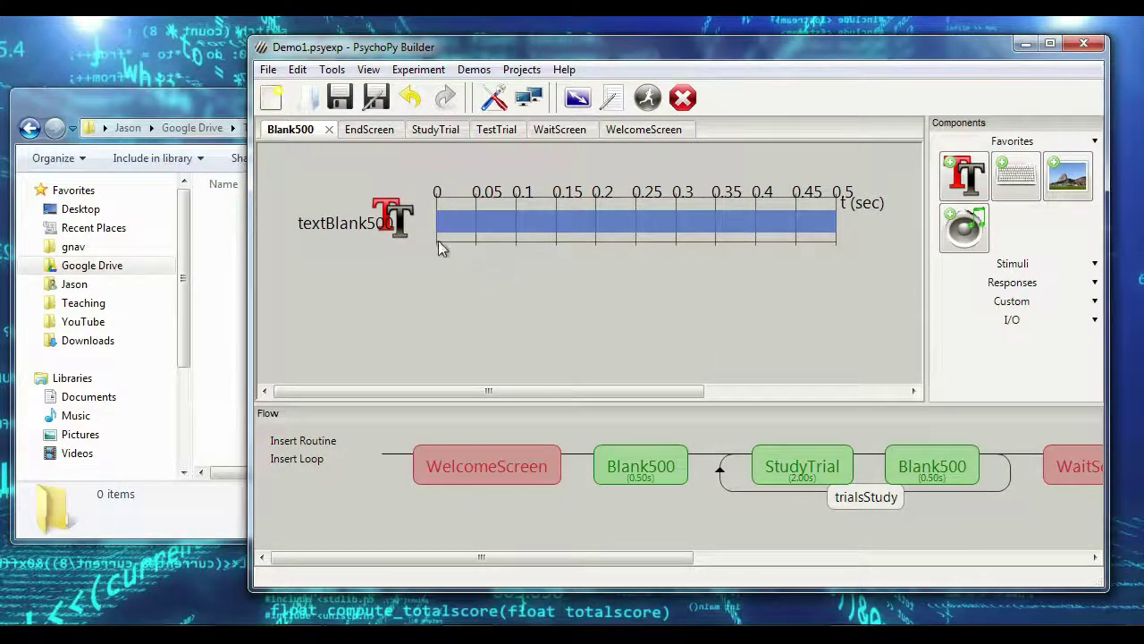
key(alt)
key(alt+Tab)
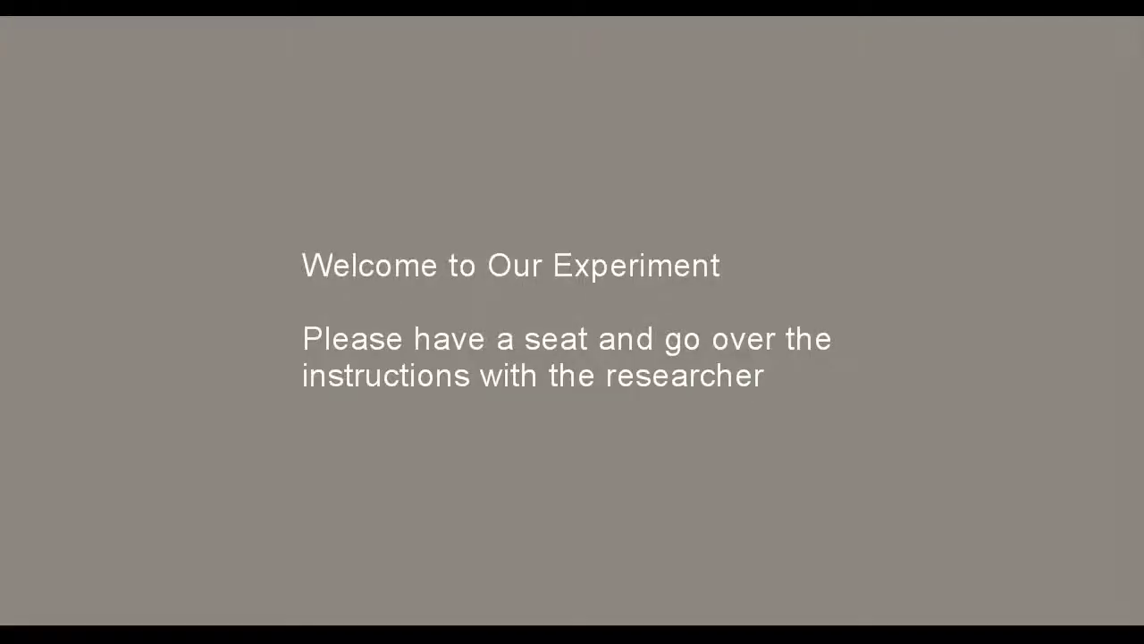
key(space)
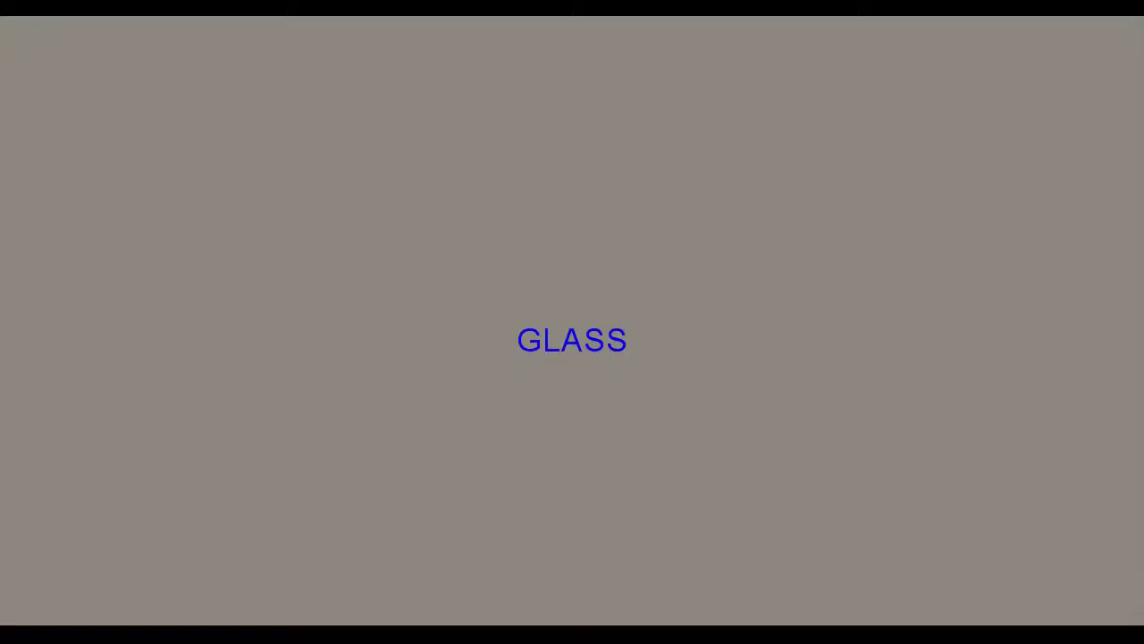
key(Right)
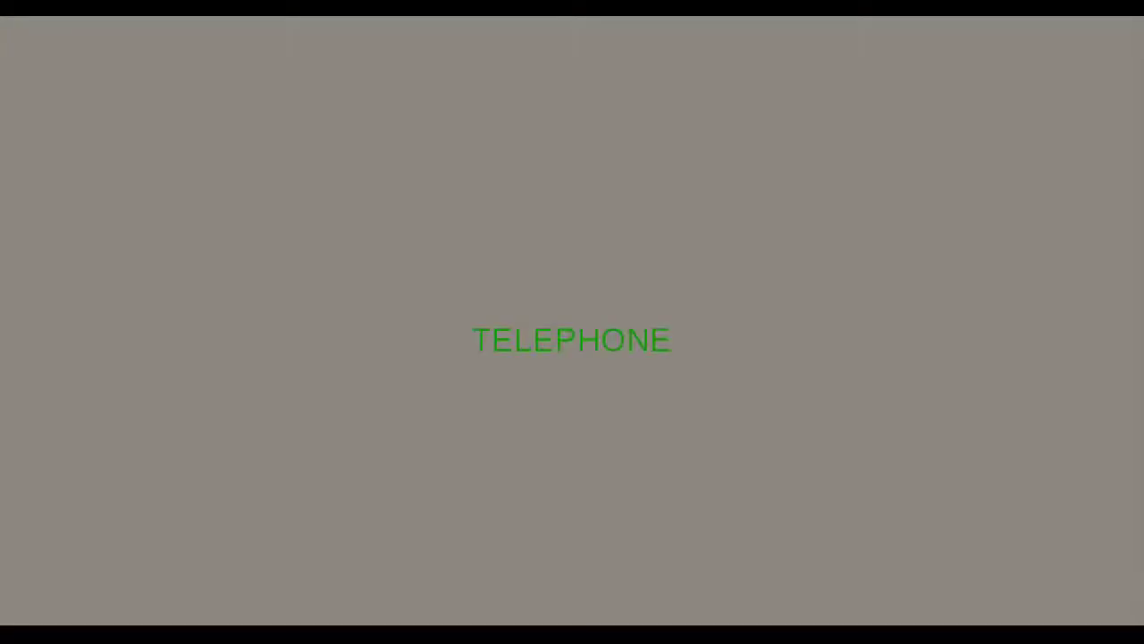
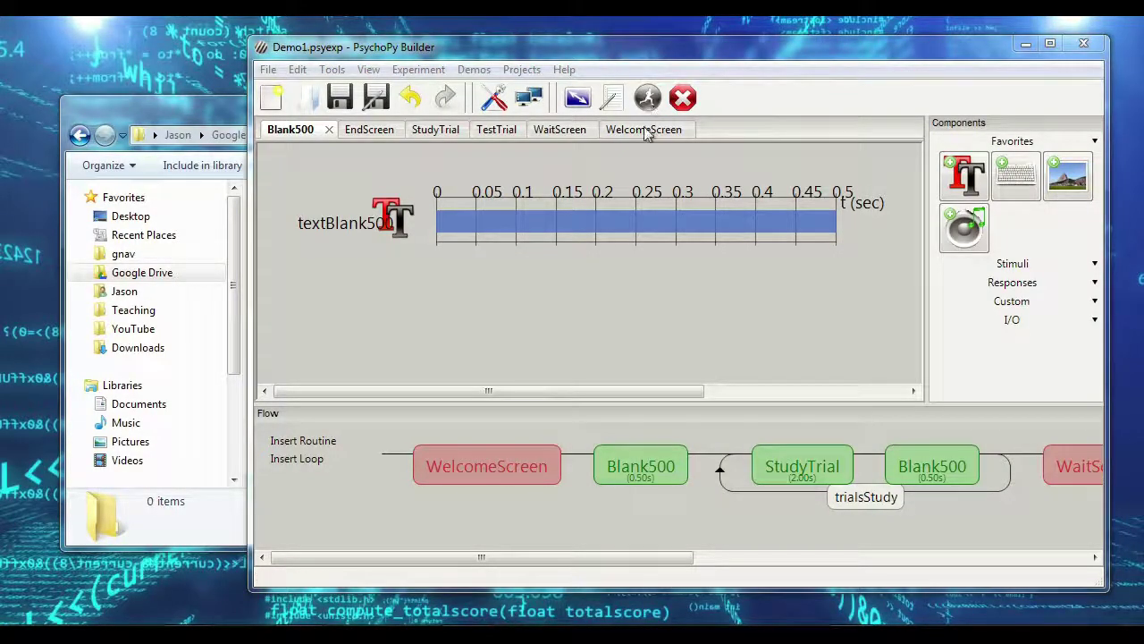
Step: Enter a participant number for another Demo1 run, then continue past the welcome screen and through the study words
click(365, 168)
text(8)
click(474, 223)
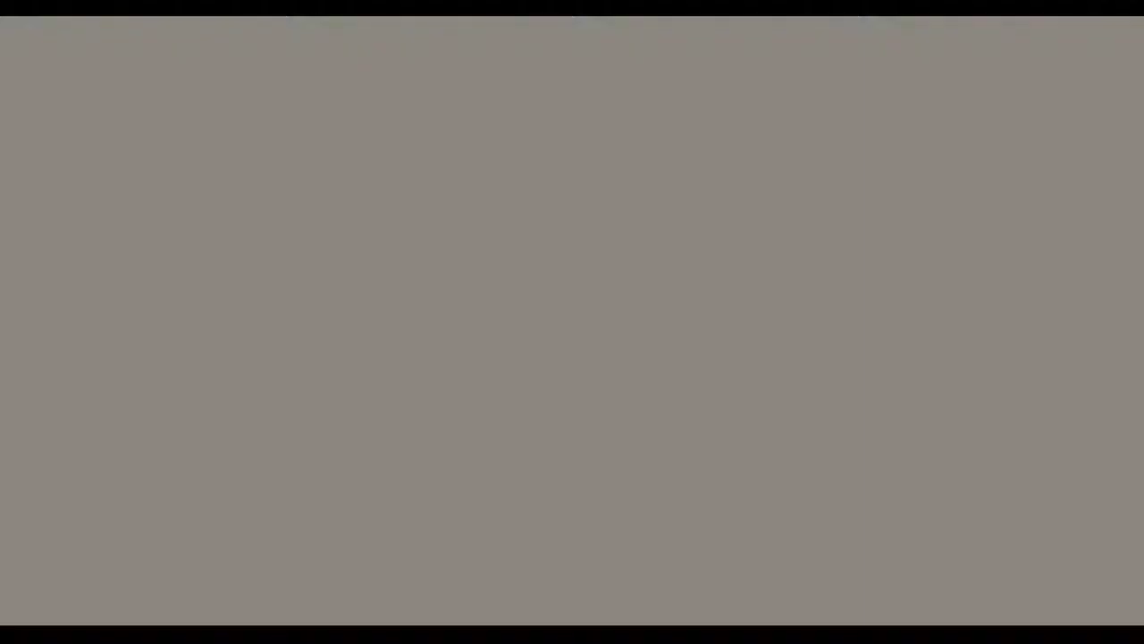
key(space)
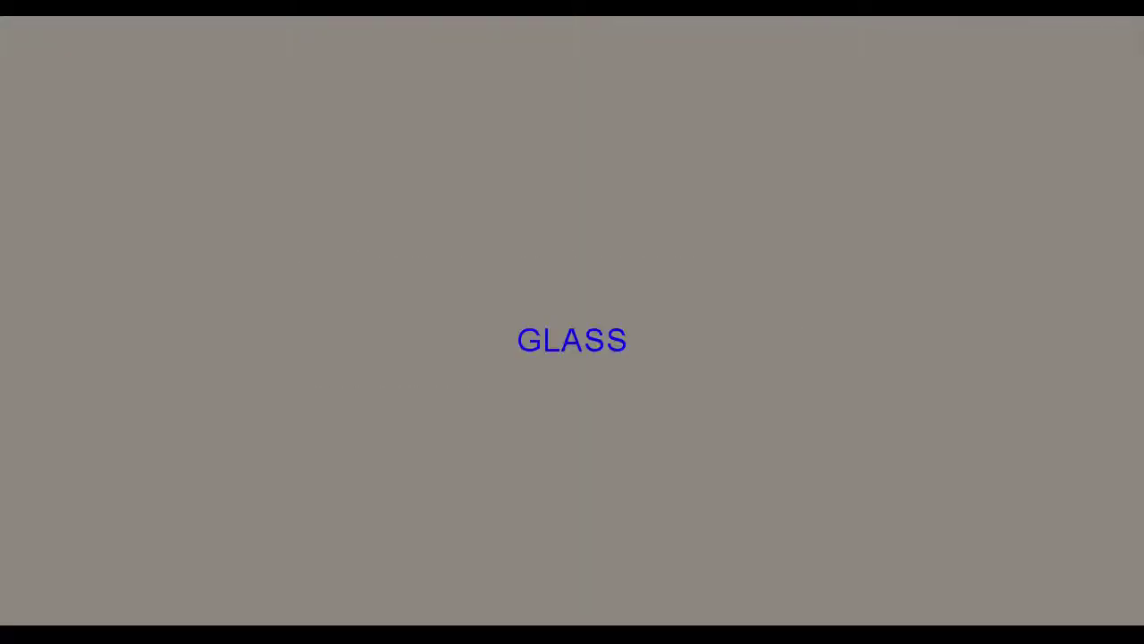
key(Right)
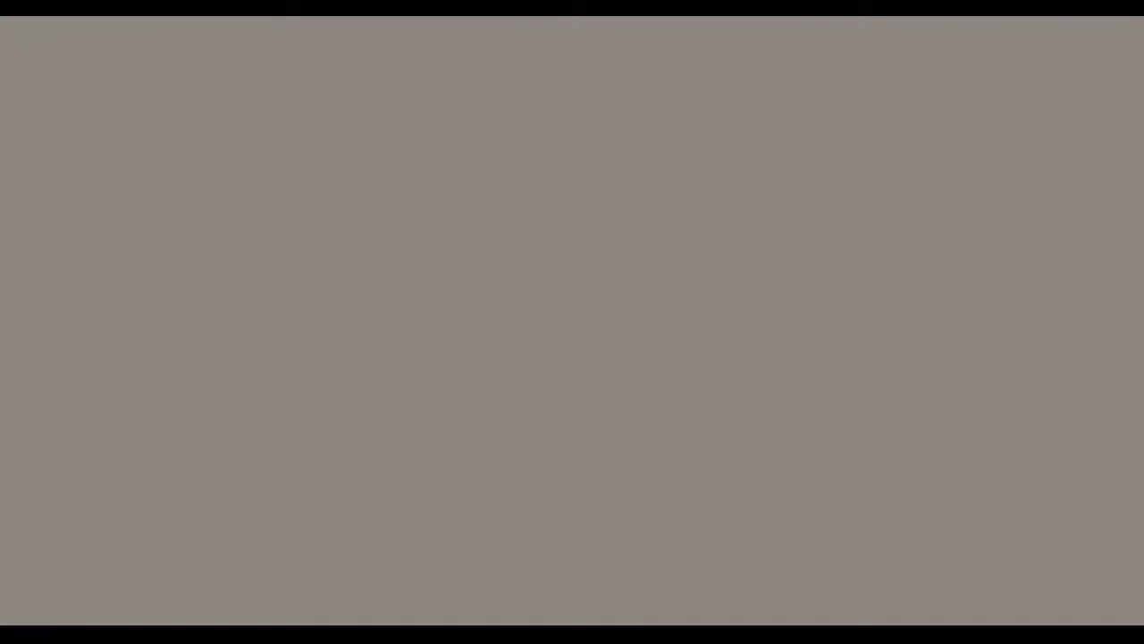
key(Right)
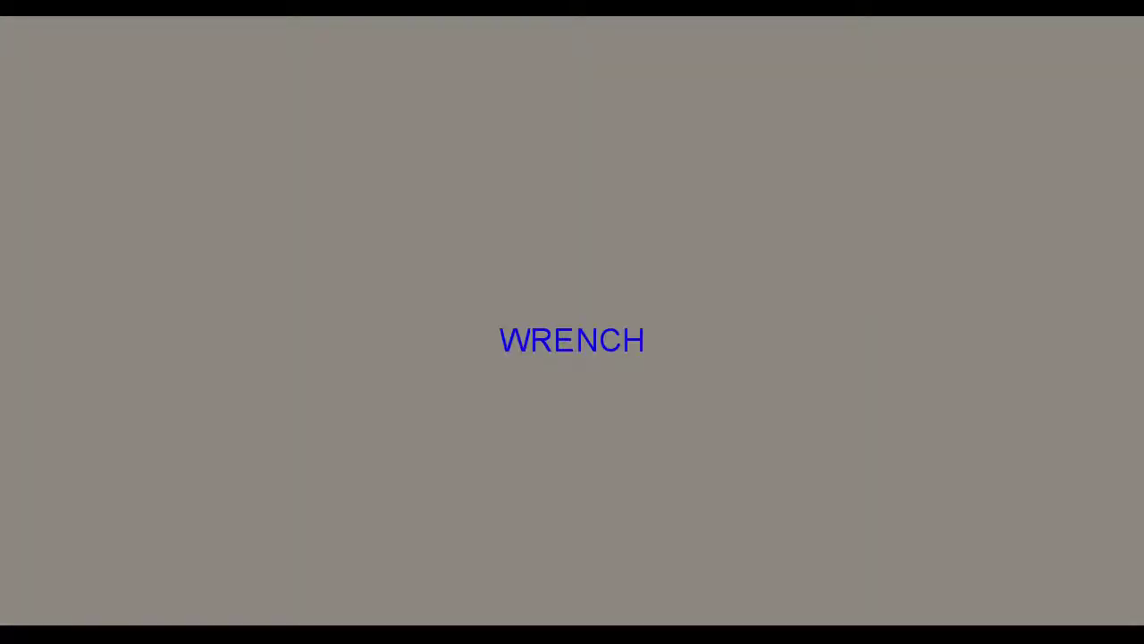
key(Right)
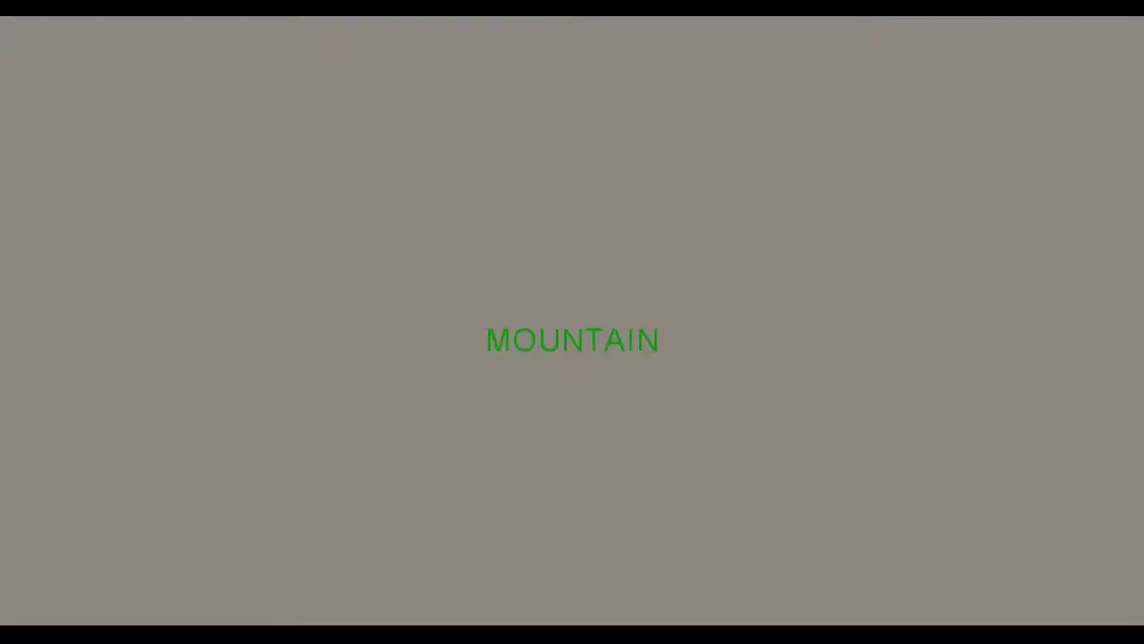
key(Right)
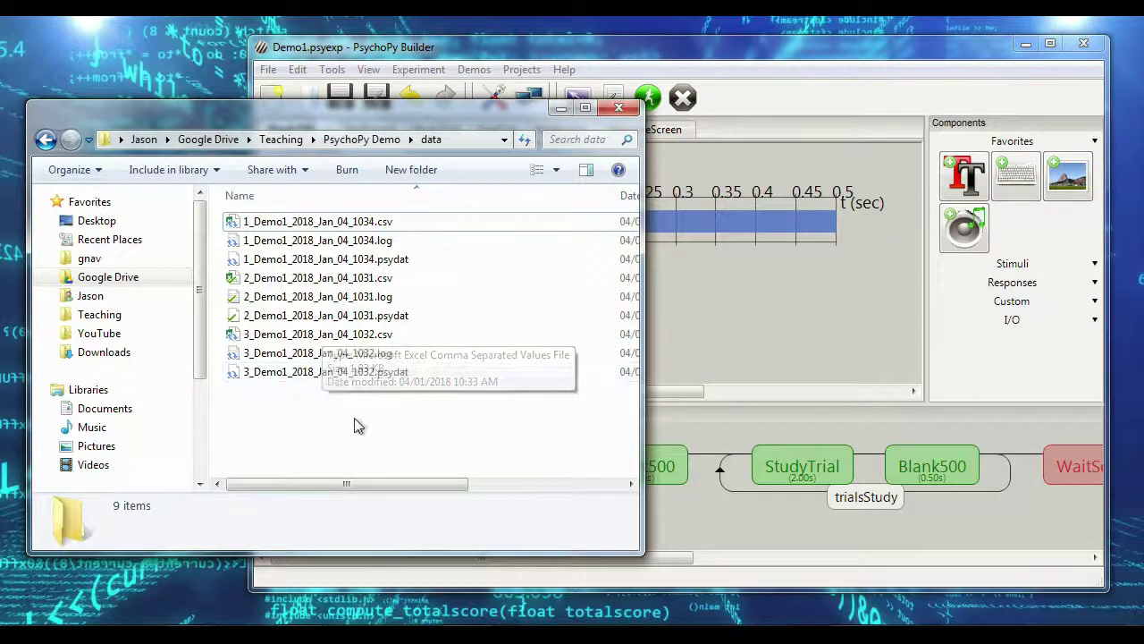
Step: Open 1_Demo1_2018_Jan_04_1034.csv maximized in Excel and compare row 2 with the WelcomeScreen routine in PsychoPy Builder's flow
double_click(386, 223)
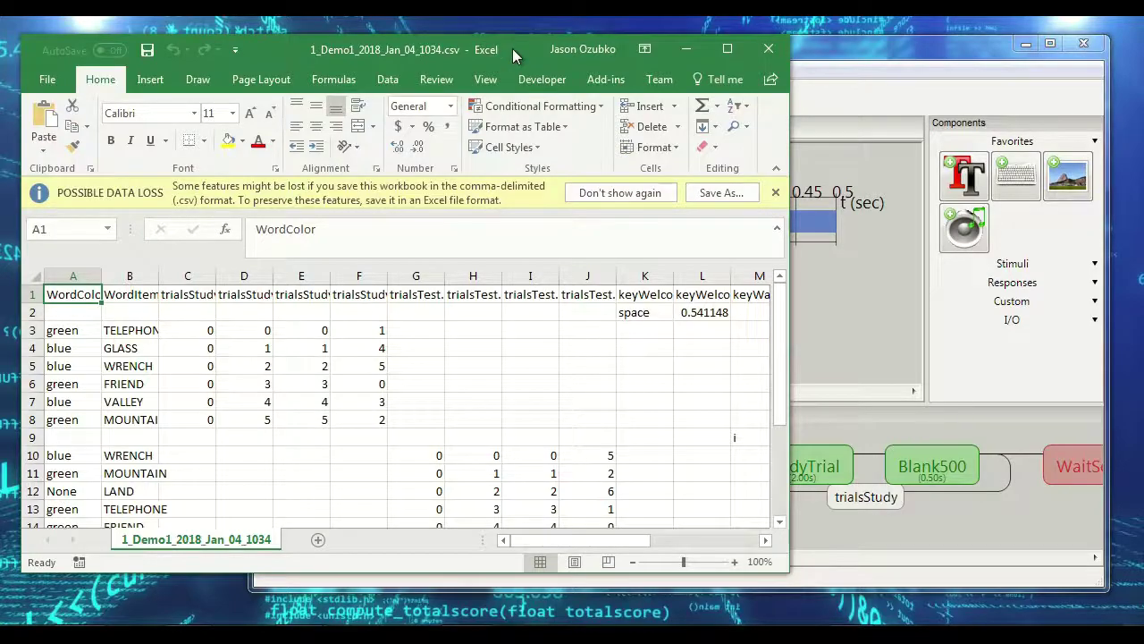
double_click(512, 48)
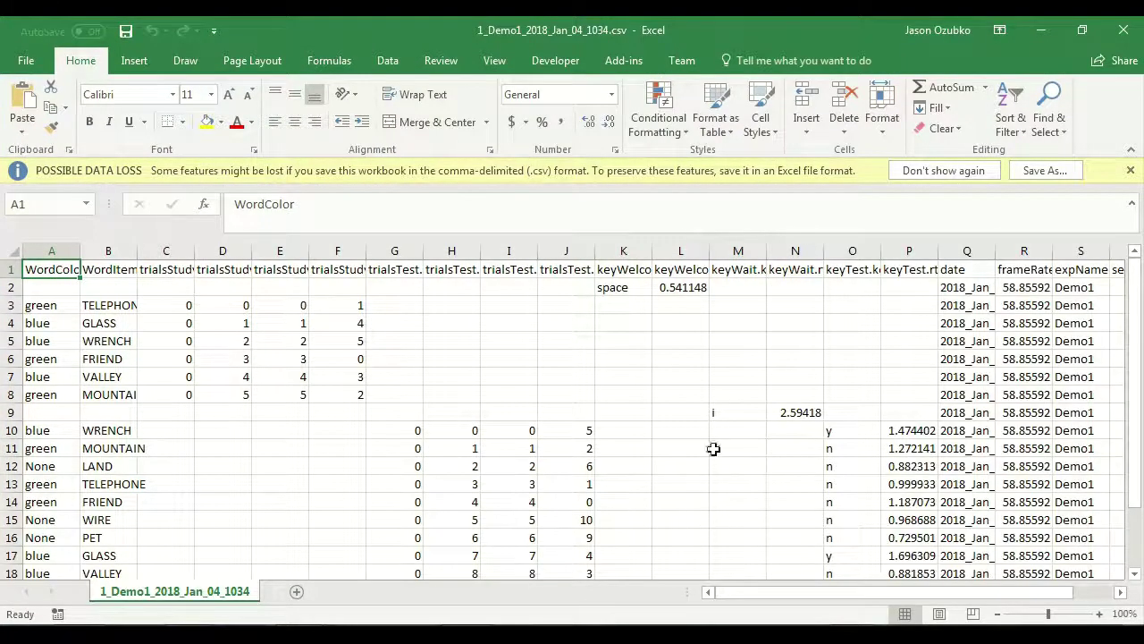
click(435, 284)
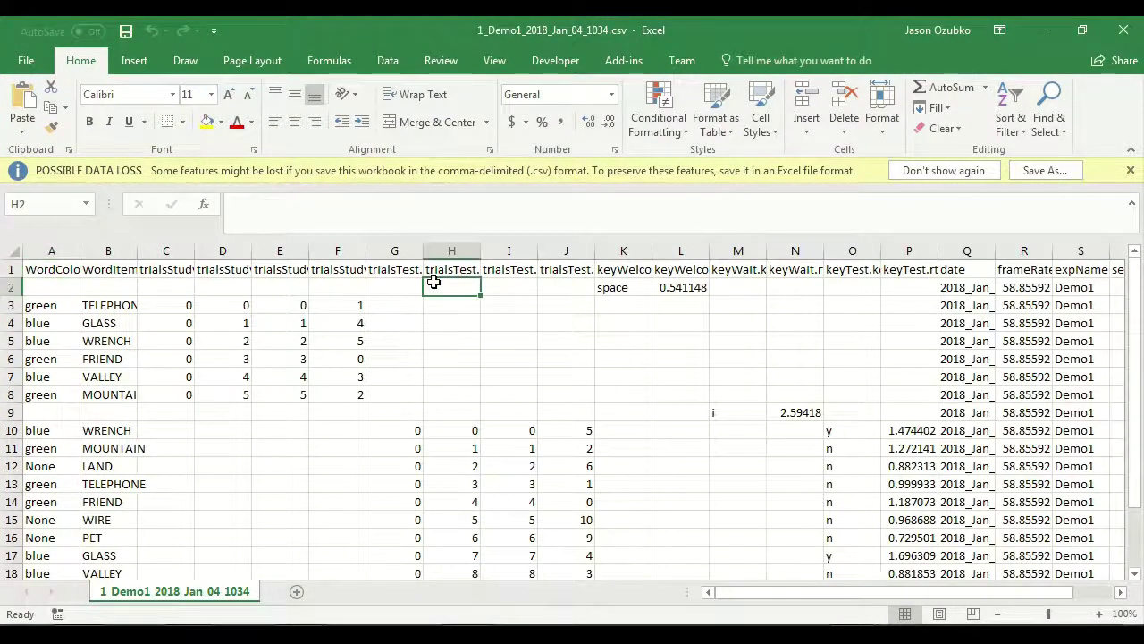
double_click(6, 279)
click(6, 286)
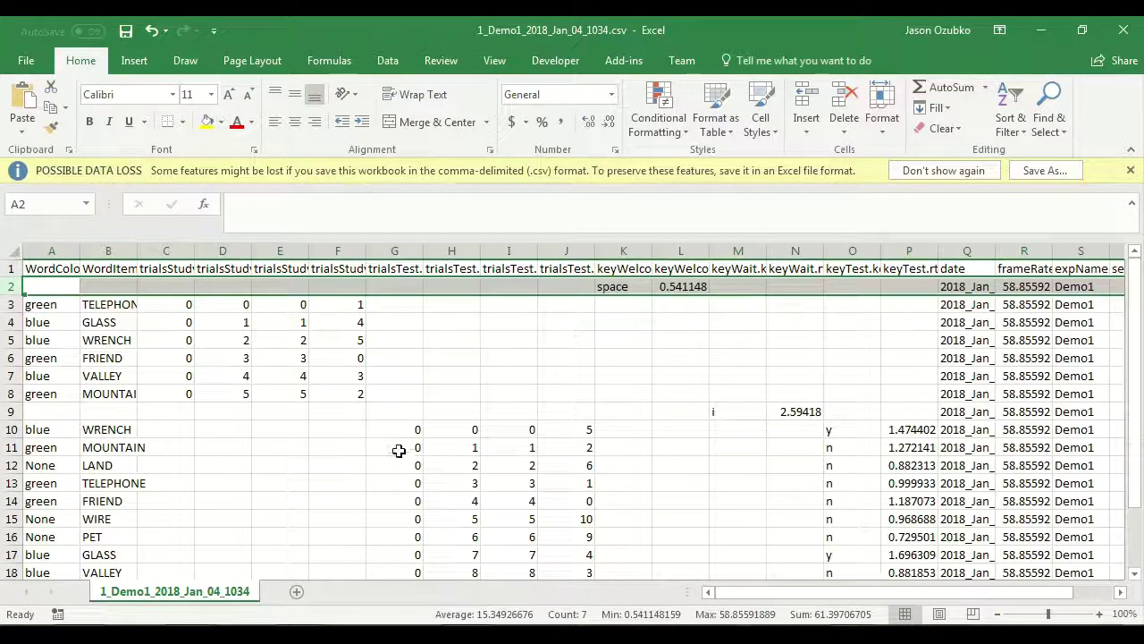
click(787, 546)
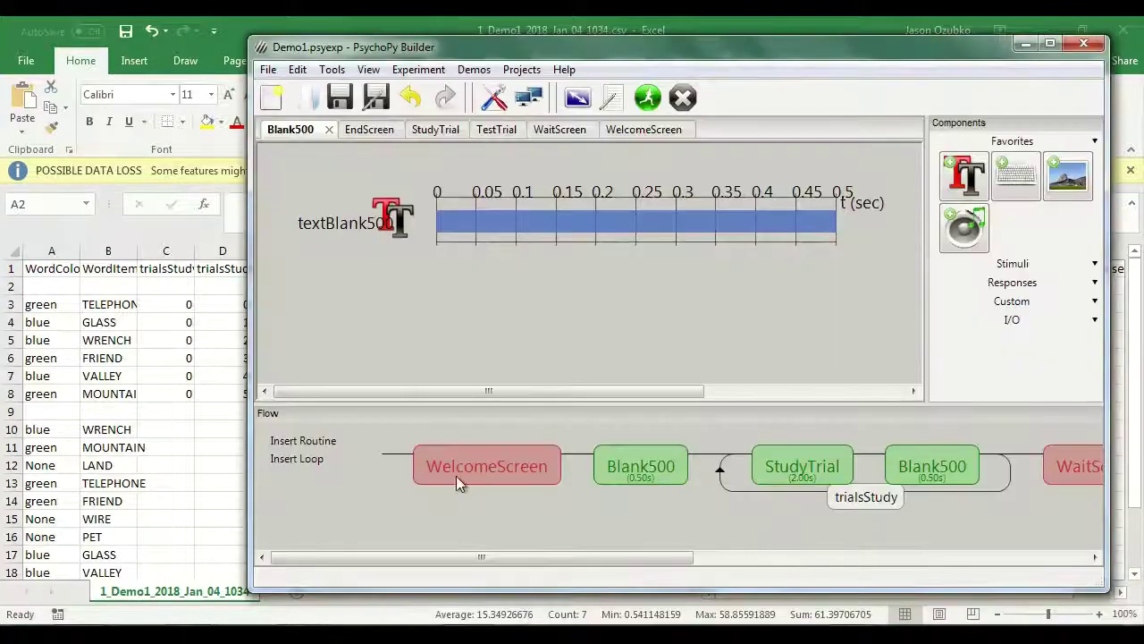
click(304, 20)
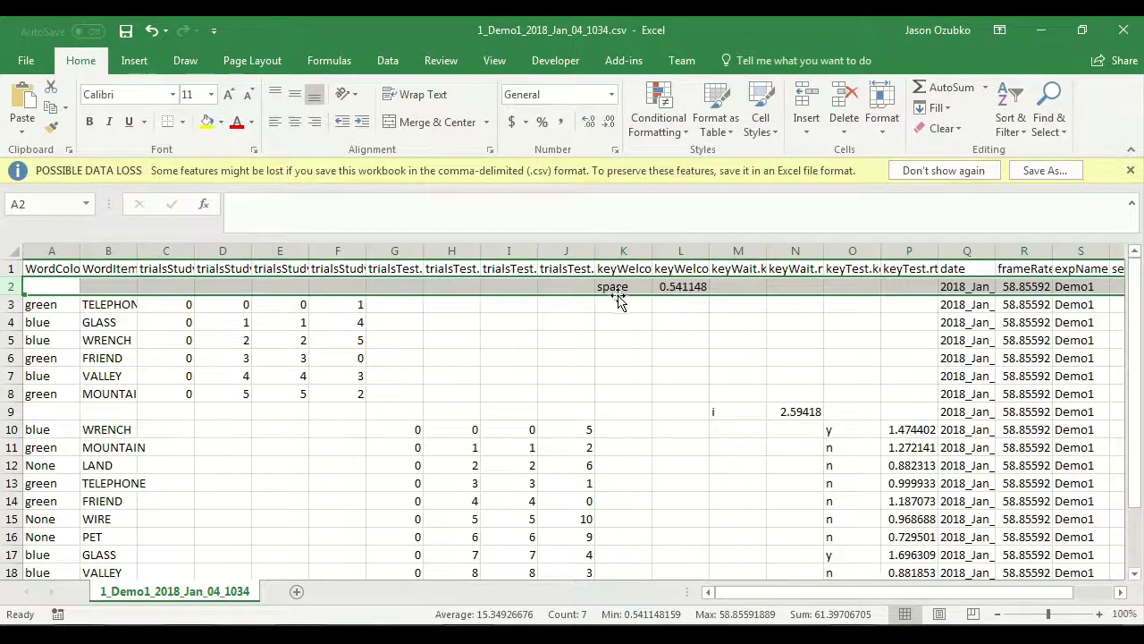
Step: Widen the keyWelcome.keys and keyWelcome.rt columns to show their full headers and inspect their row 2 values
drag(652, 251, 704, 250)
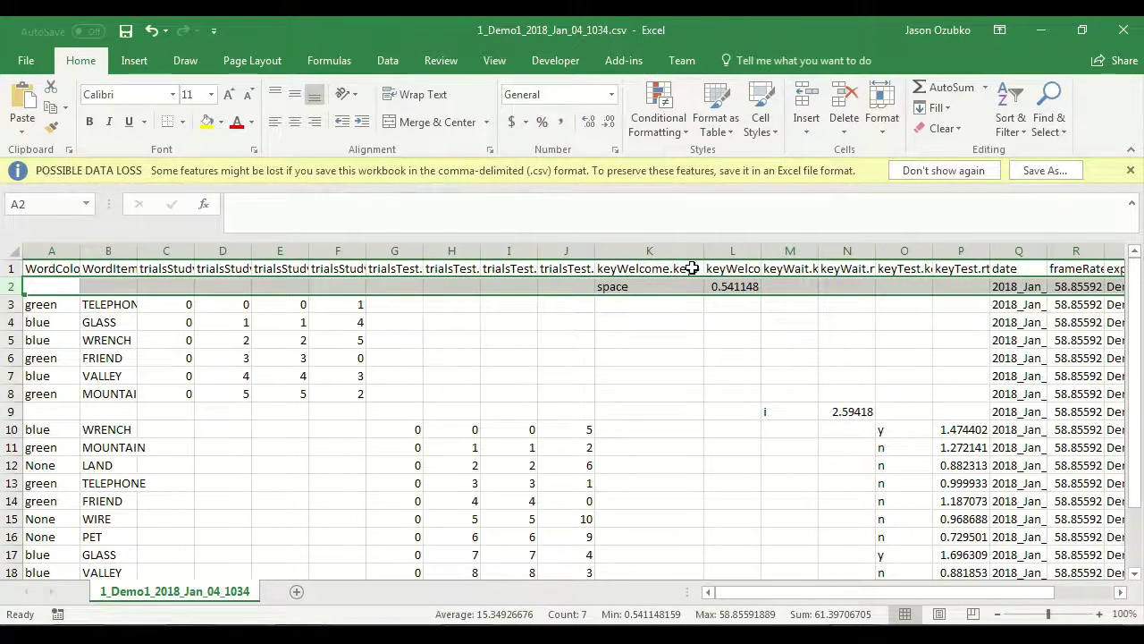
click(691, 268)
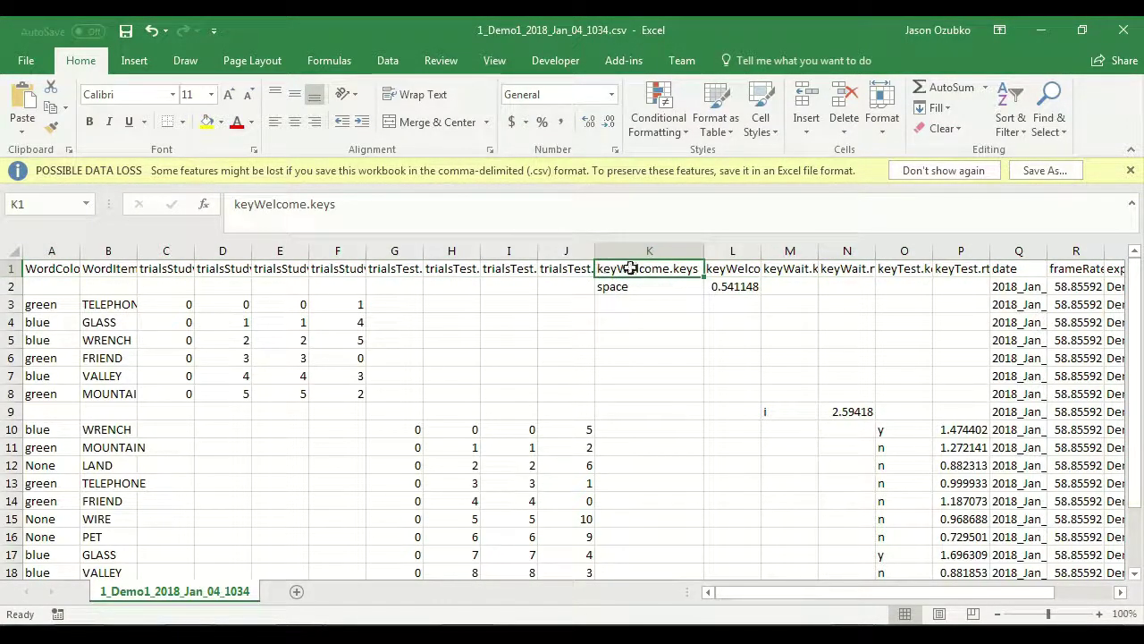
click(637, 287)
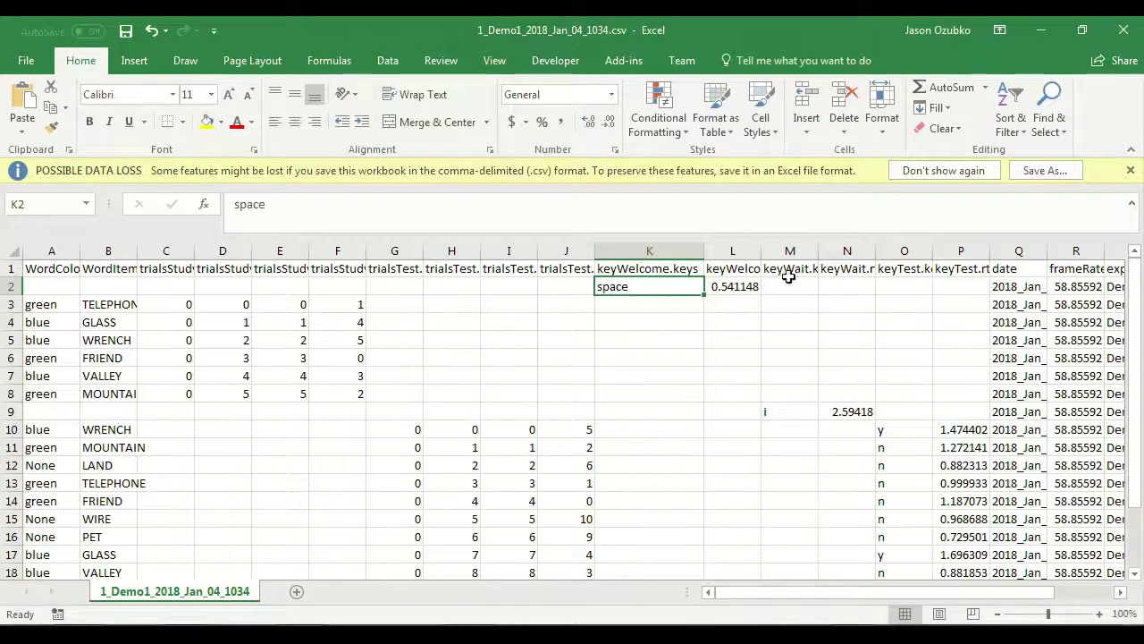
double_click(766, 251)
click(764, 286)
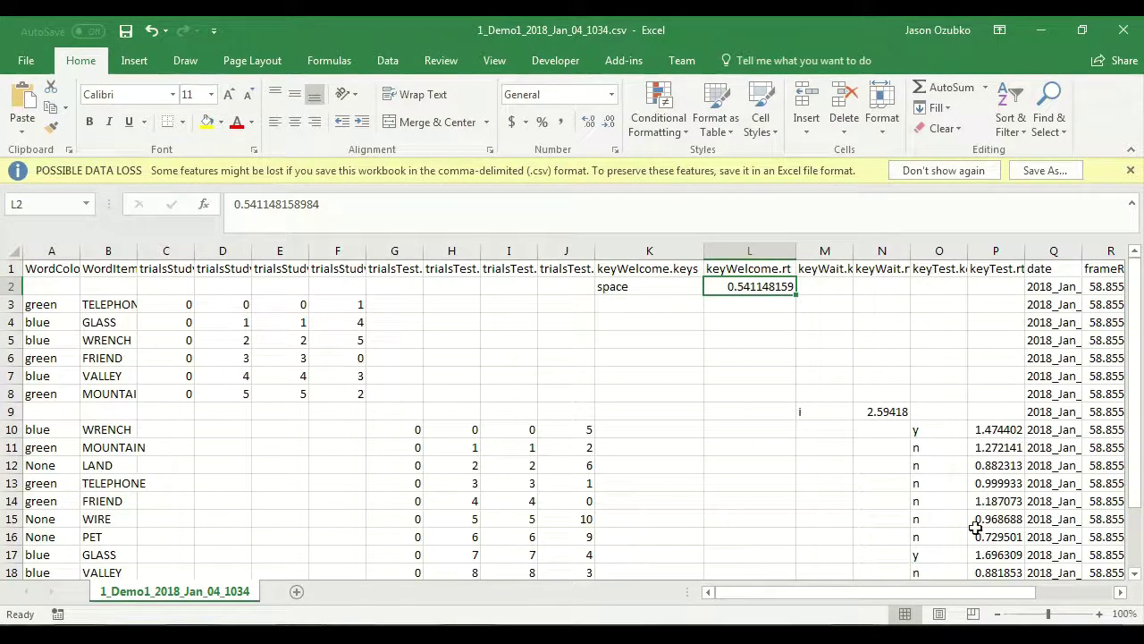
Step: Inspect the date, frameRate, session and participant values in row 2
drag(966, 594, 1057, 596)
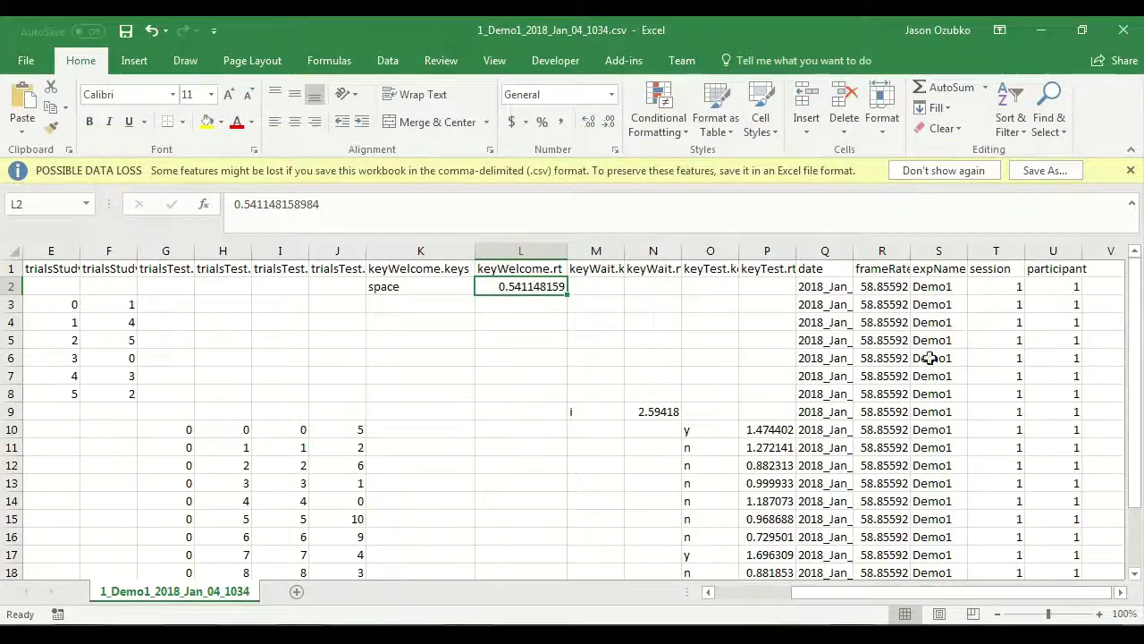
click(835, 286)
click(890, 287)
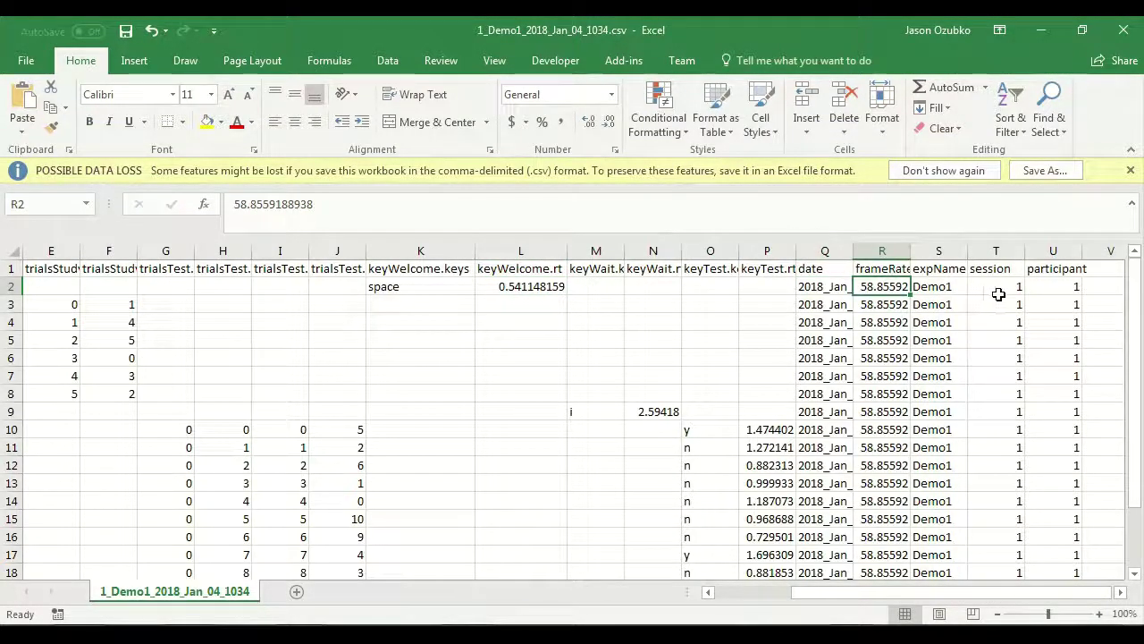
click(1055, 288)
drag(1054, 288, 995, 276)
click(1030, 288)
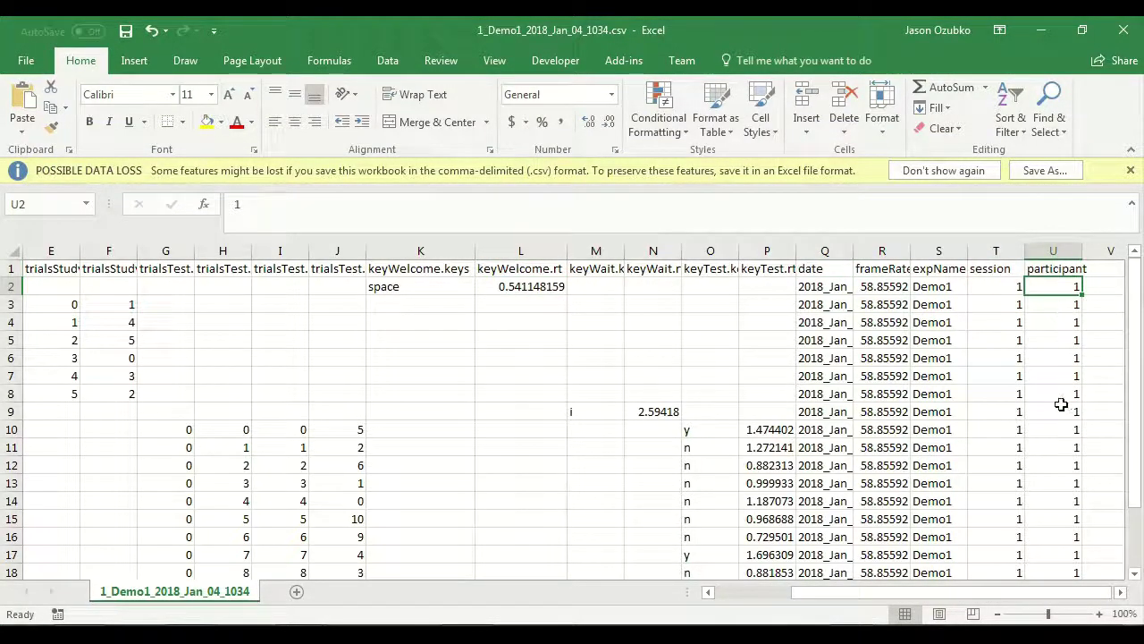
Step: Highlight the study trials in rows 3 to 8 and widen the WordItem column to fit its longest word
drag(1022, 595, 925, 596)
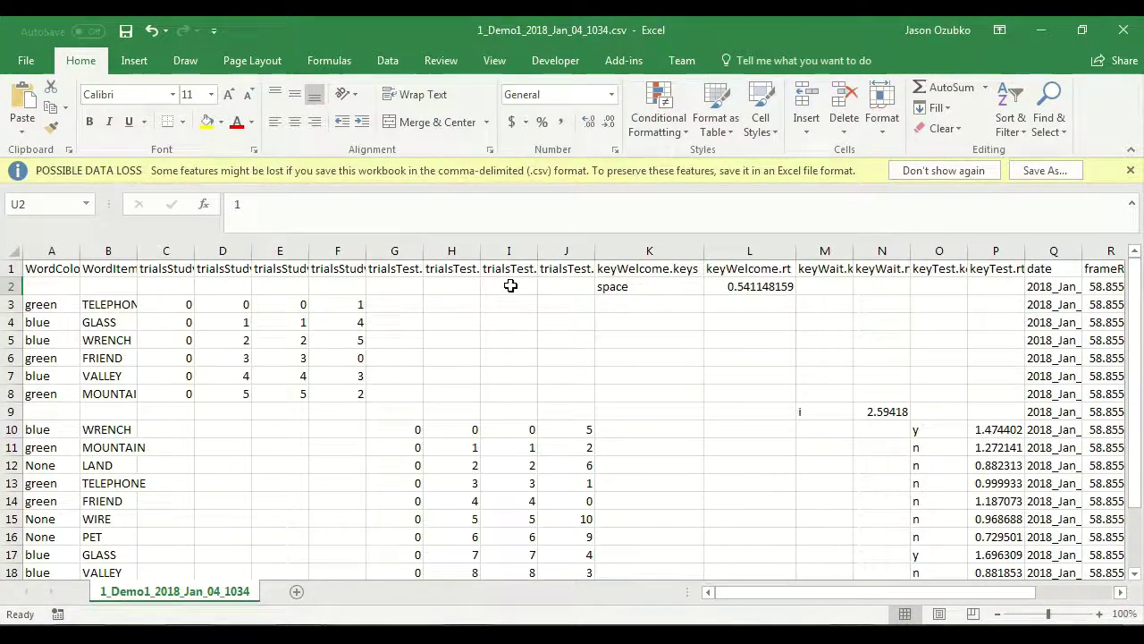
drag(7, 303, 8, 393)
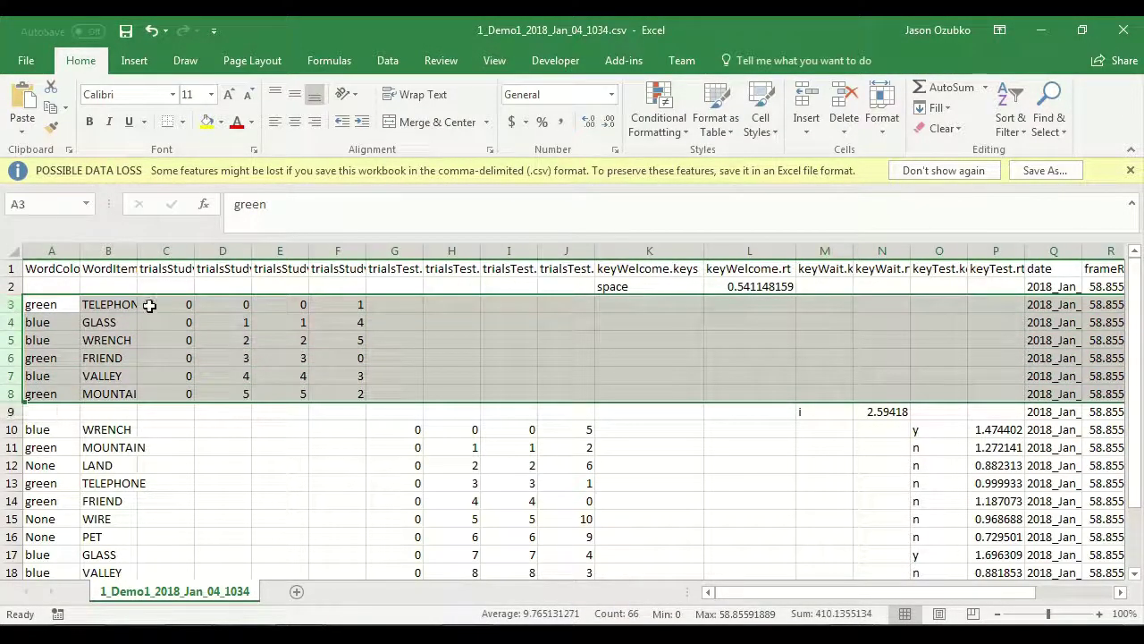
double_click(138, 251)
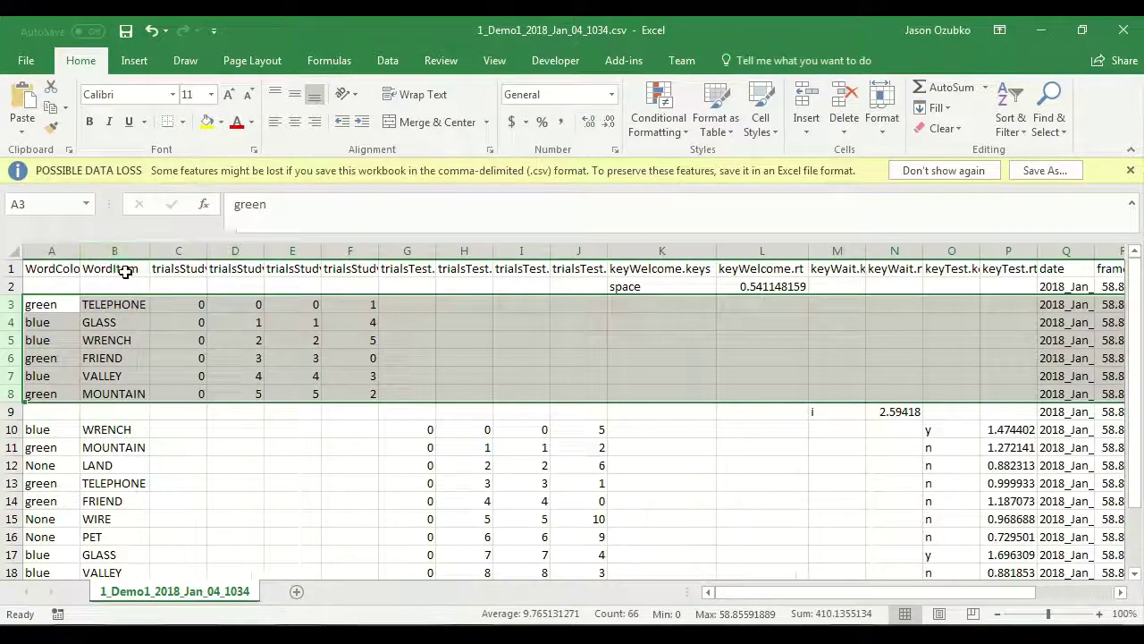
click(120, 304)
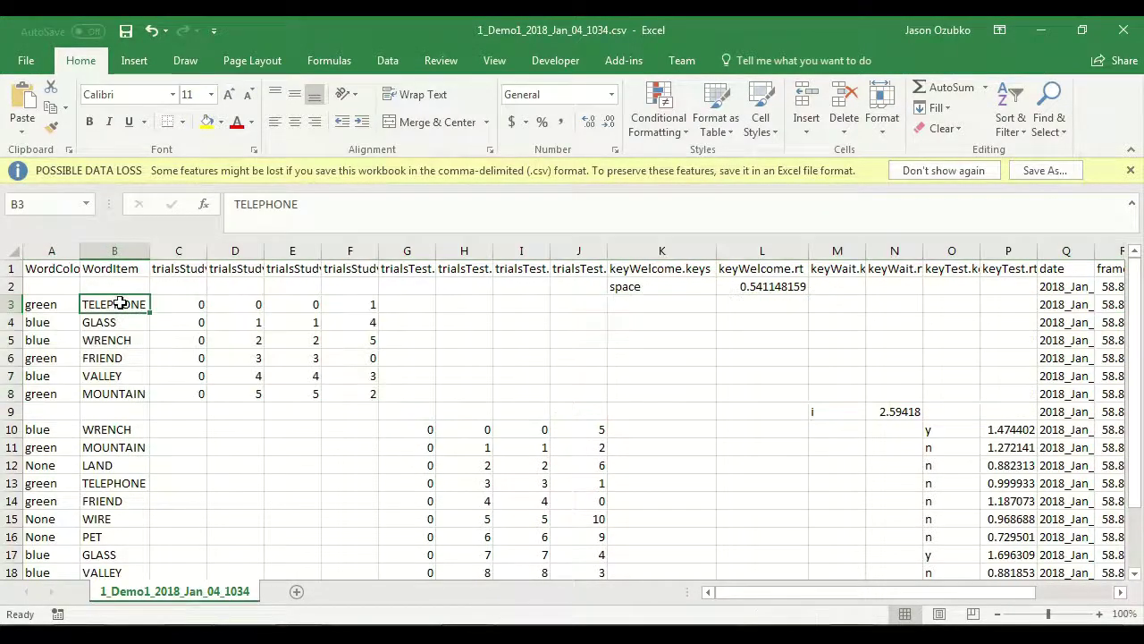
Step: Go through the study-trial rows 3 to 8 one at a time as separate trials
click(7, 304)
click(7, 322)
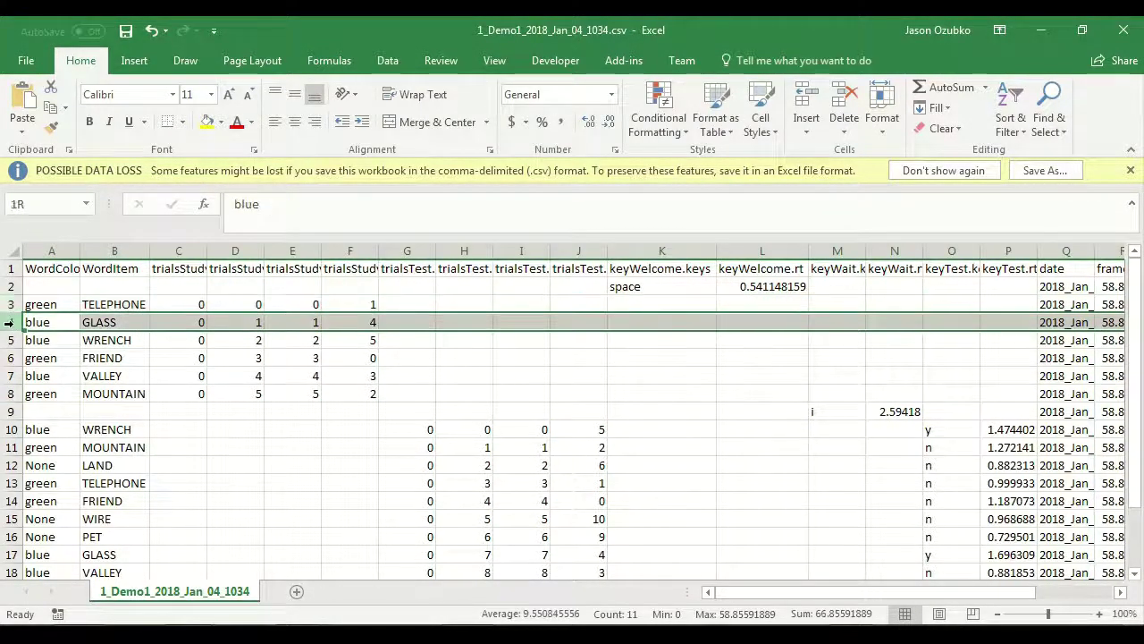
click(10, 340)
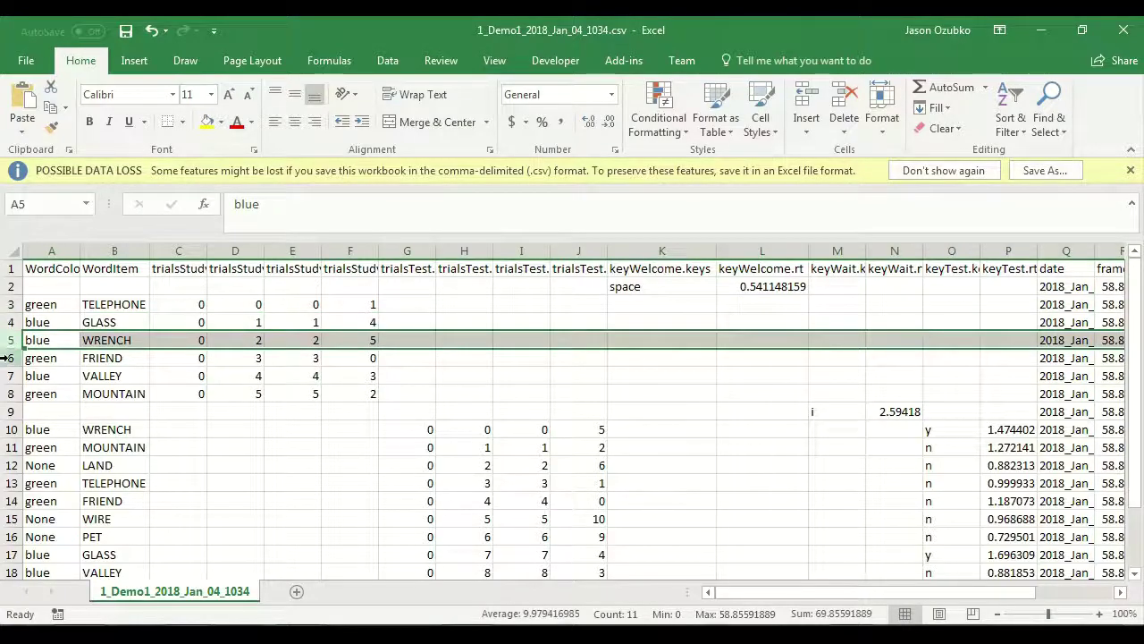
click(8, 358)
click(7, 375)
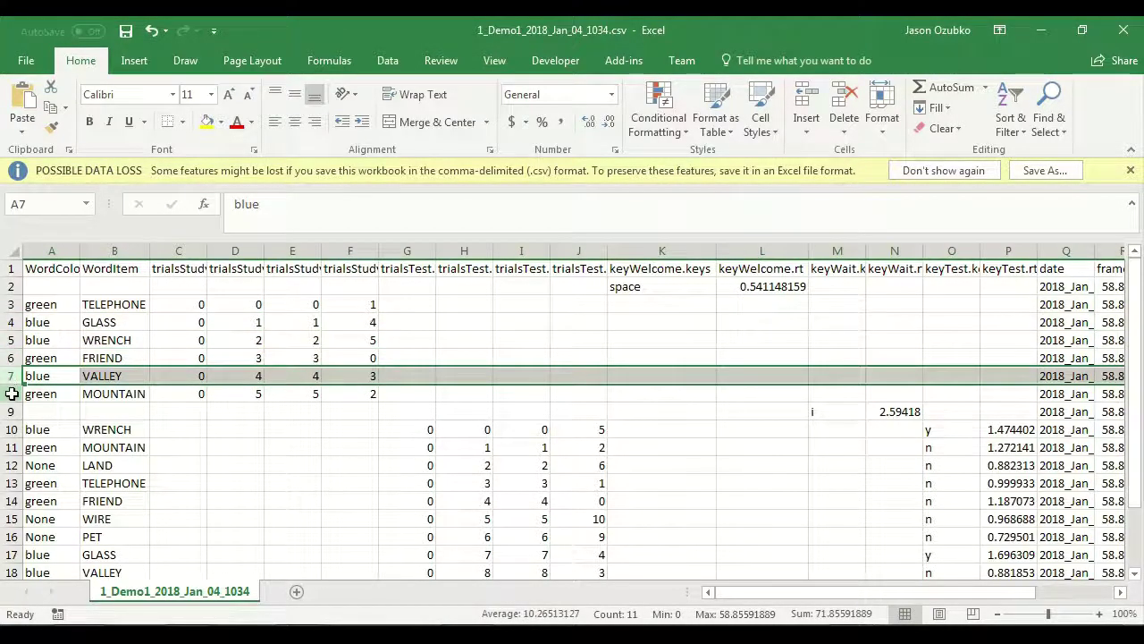
click(8, 393)
Step: Inspect the WordItem entries in B3:B8 one by one, plus the matching WordColor entries in A3:A8
click(105, 304)
click(105, 322)
click(104, 340)
click(105, 357)
click(105, 376)
click(105, 393)
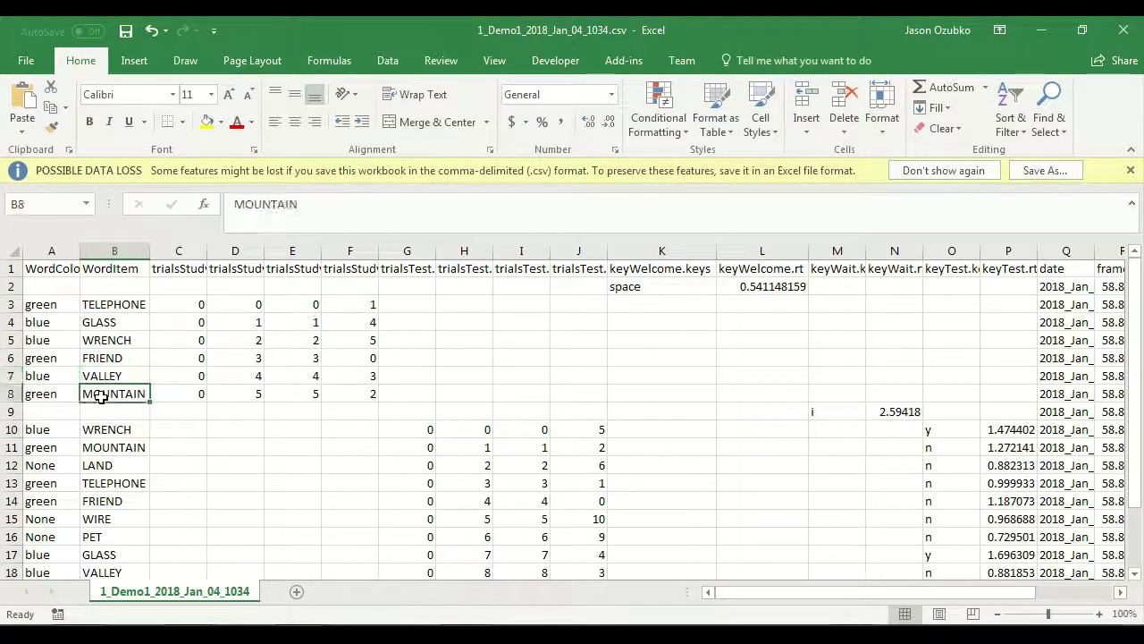
drag(51, 306, 61, 394)
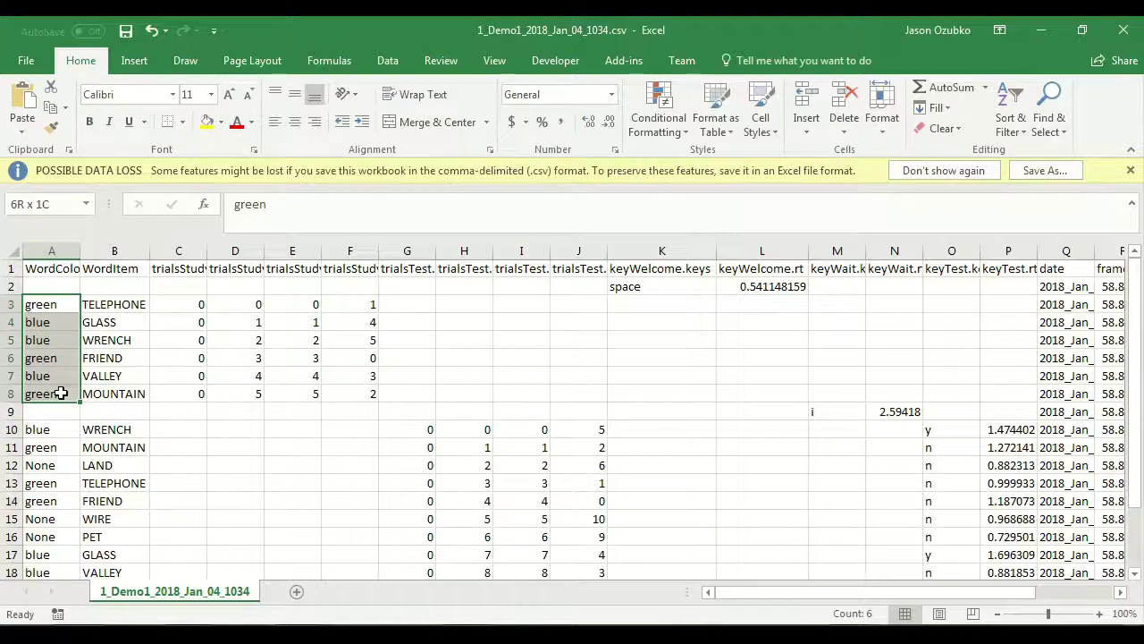
Step: Widen the trialsStudy.thisTrialN column to show its full header and inspect the trial numbers in D3:D8
double_click(264, 250)
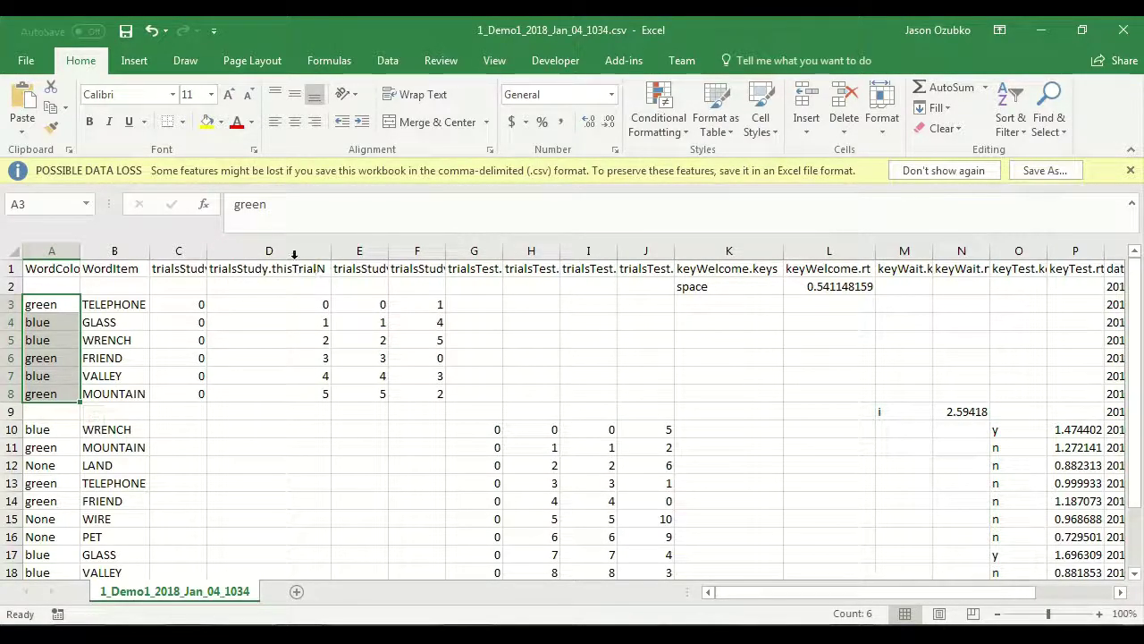
click(306, 305)
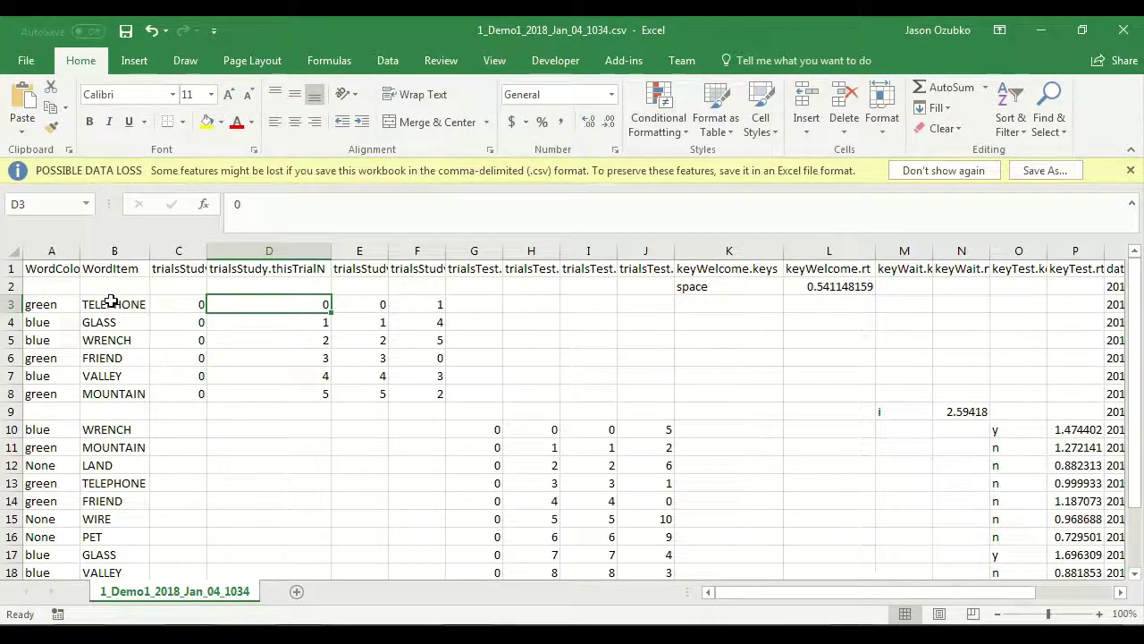
click(289, 323)
click(289, 339)
click(286, 358)
click(283, 375)
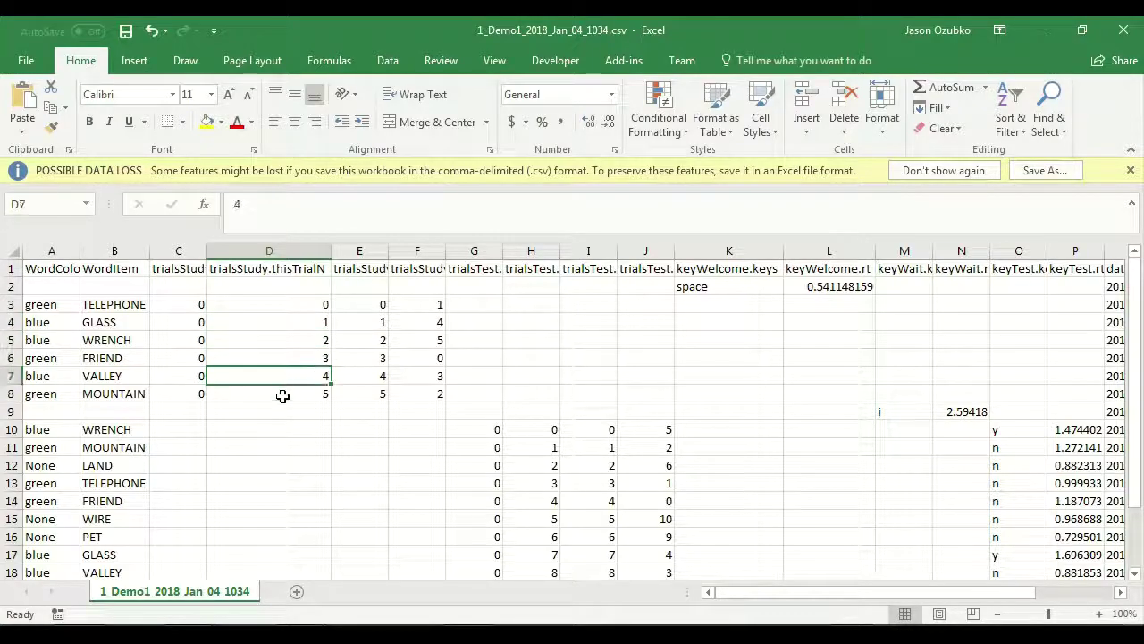
click(282, 398)
Step: Widen the trialsStudy.thisIndex column to show its full header and inspect the index values of the study trials
double_click(444, 250)
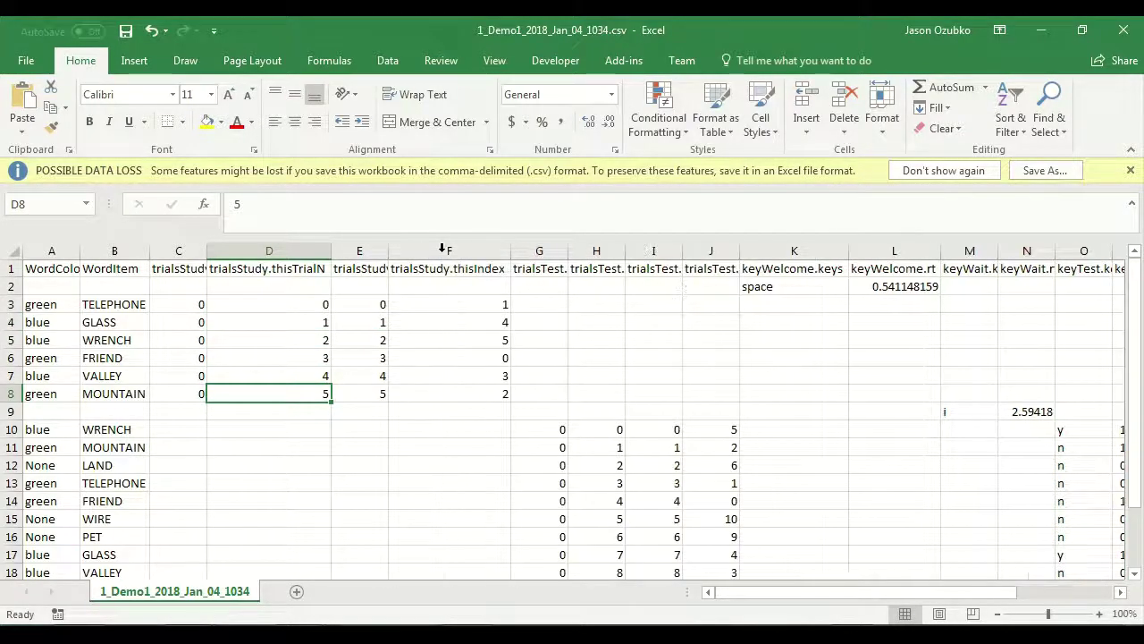
click(463, 304)
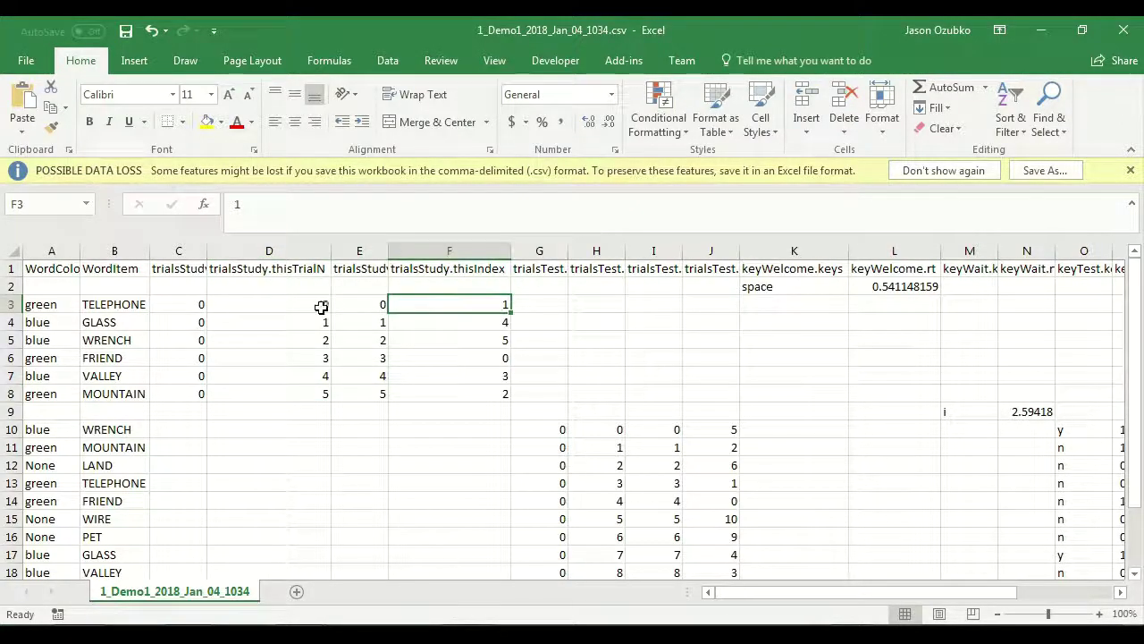
click(473, 357)
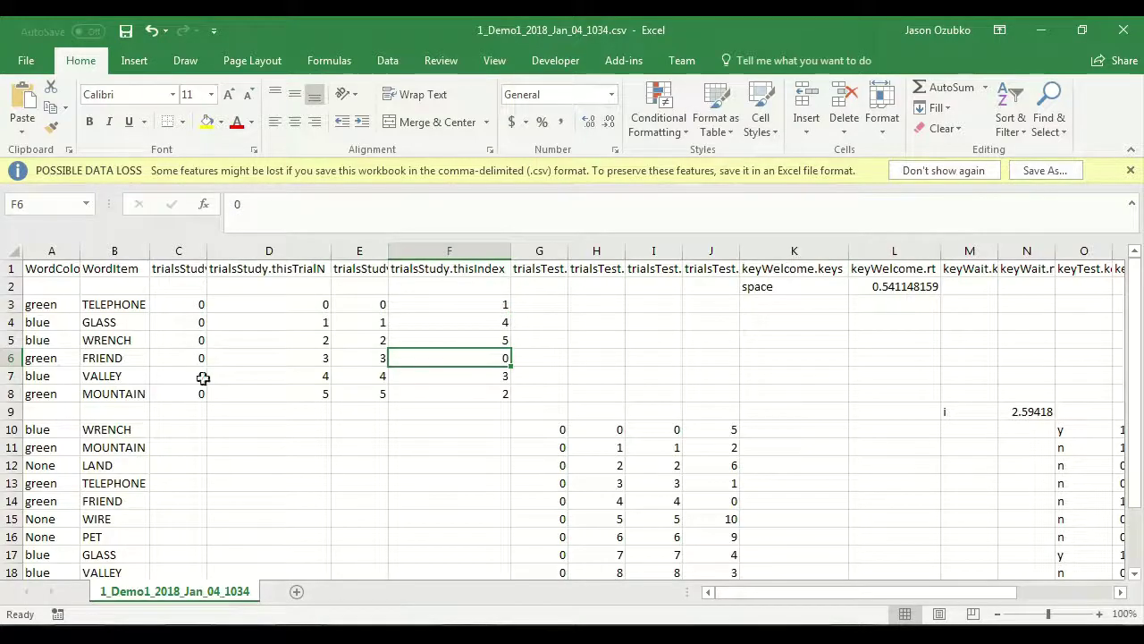
click(457, 303)
click(451, 377)
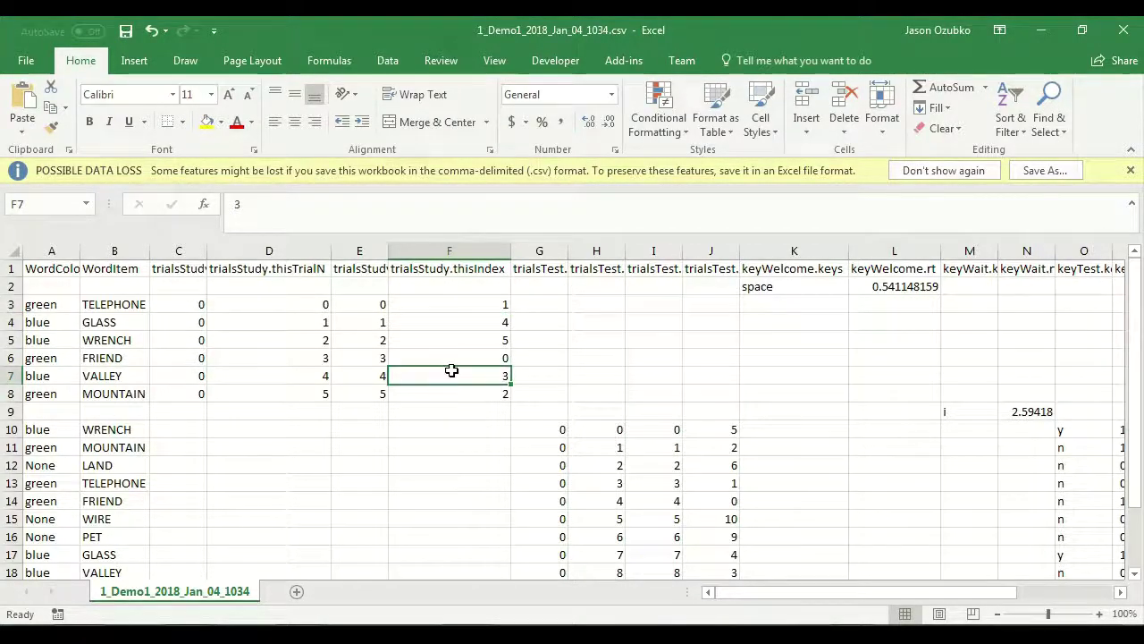
click(448, 391)
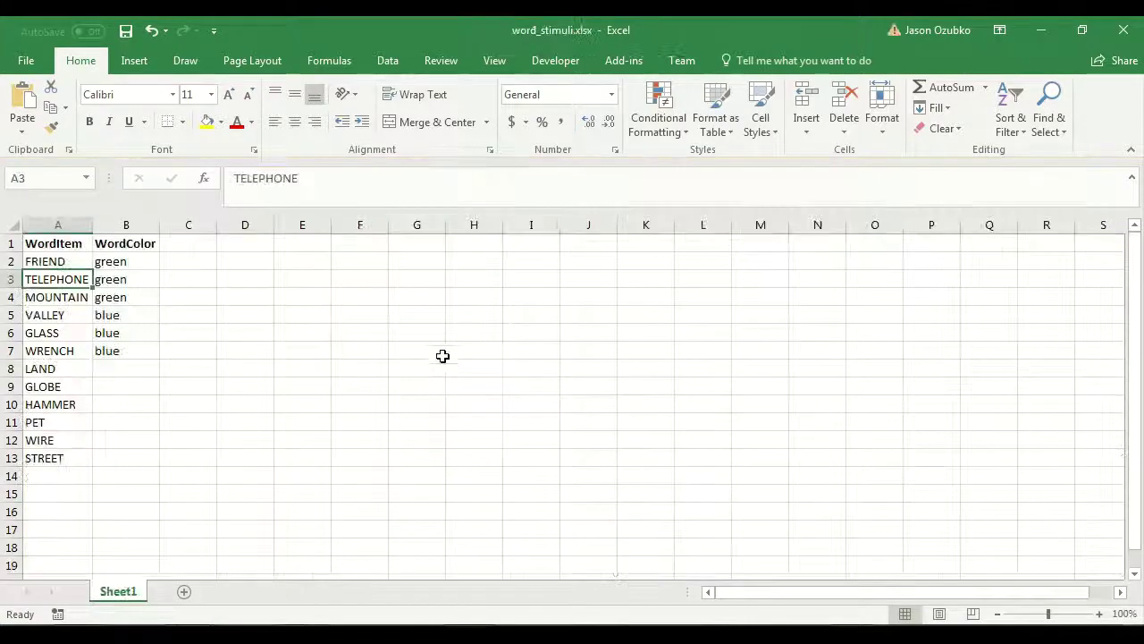
Step: Switch to word_stimuli.xlsx and check the list order of FRIEND, TELEPHONE and MOUNTAIN against the index values
drag(44, 260, 100, 295)
click(48, 261)
click(50, 286)
click(48, 297)
click(54, 261)
click(55, 281)
click(56, 296)
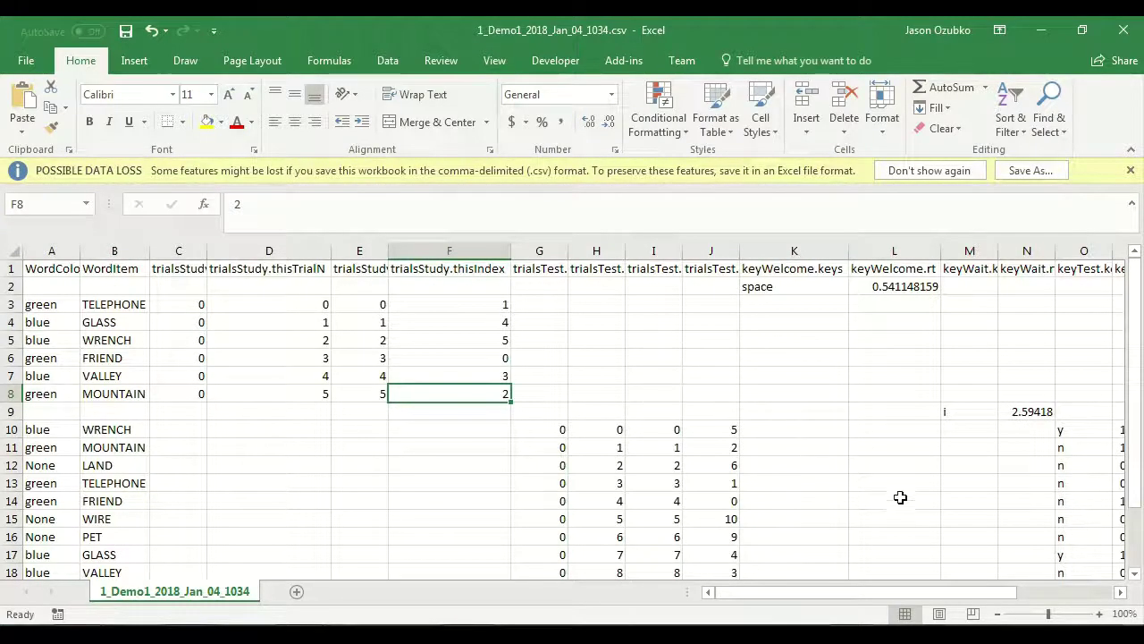
Step: Back in 1_Demo1_2018_Jan_04_1034.csv, highlight row 9 and widen the keyWait.rt and keyWait.keys columns to fit their contents
drag(830, 591, 953, 597)
click(10, 411)
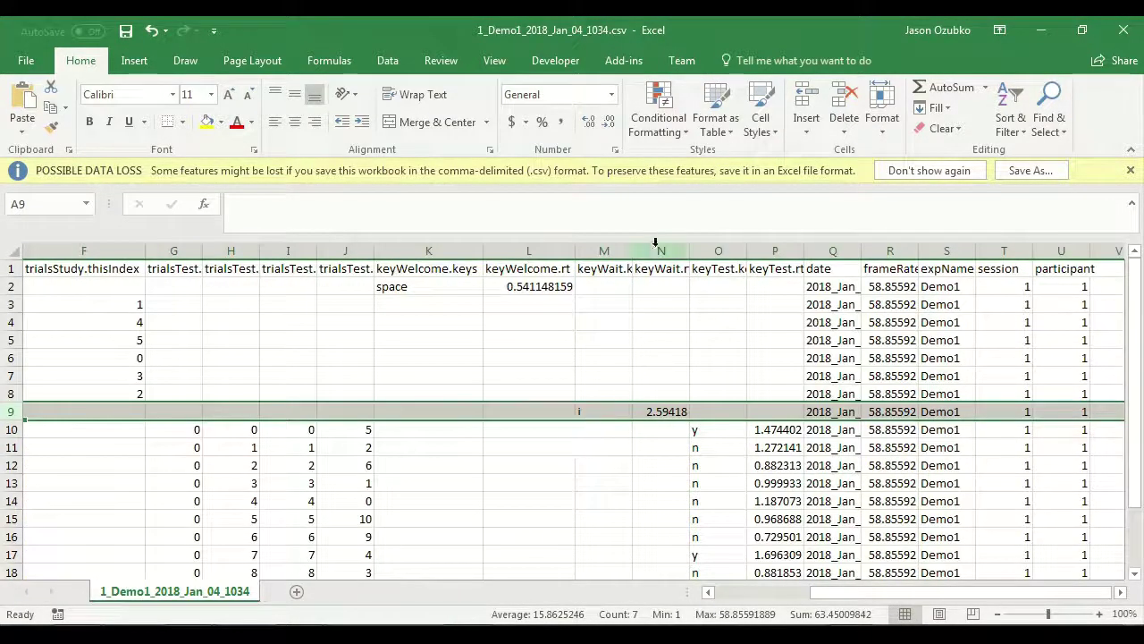
double_click(689, 250)
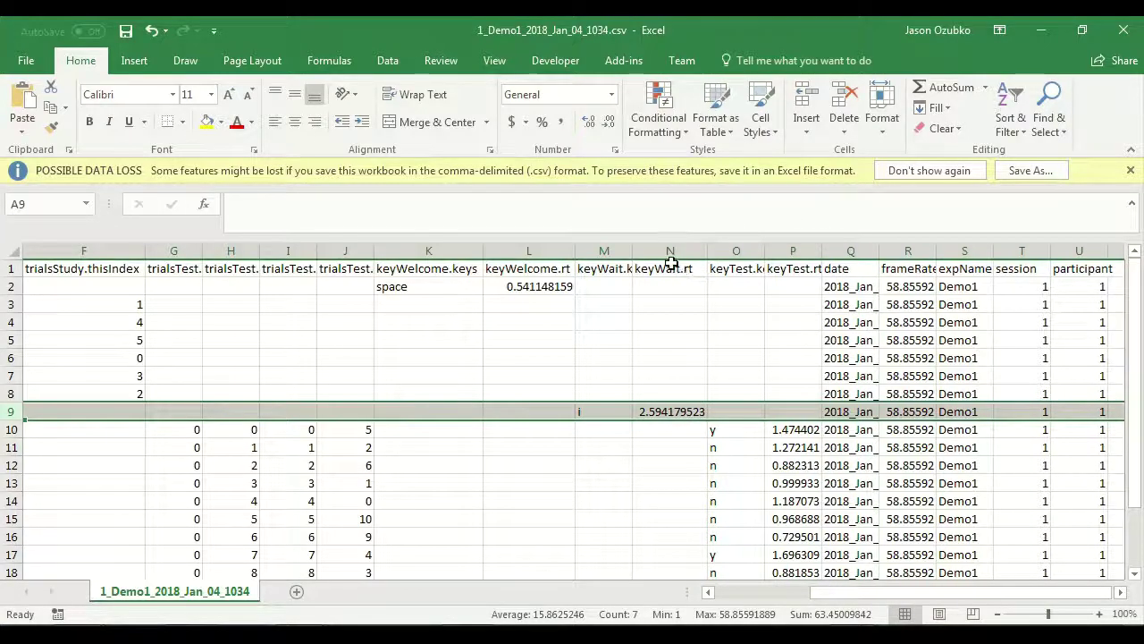
double_click(634, 251)
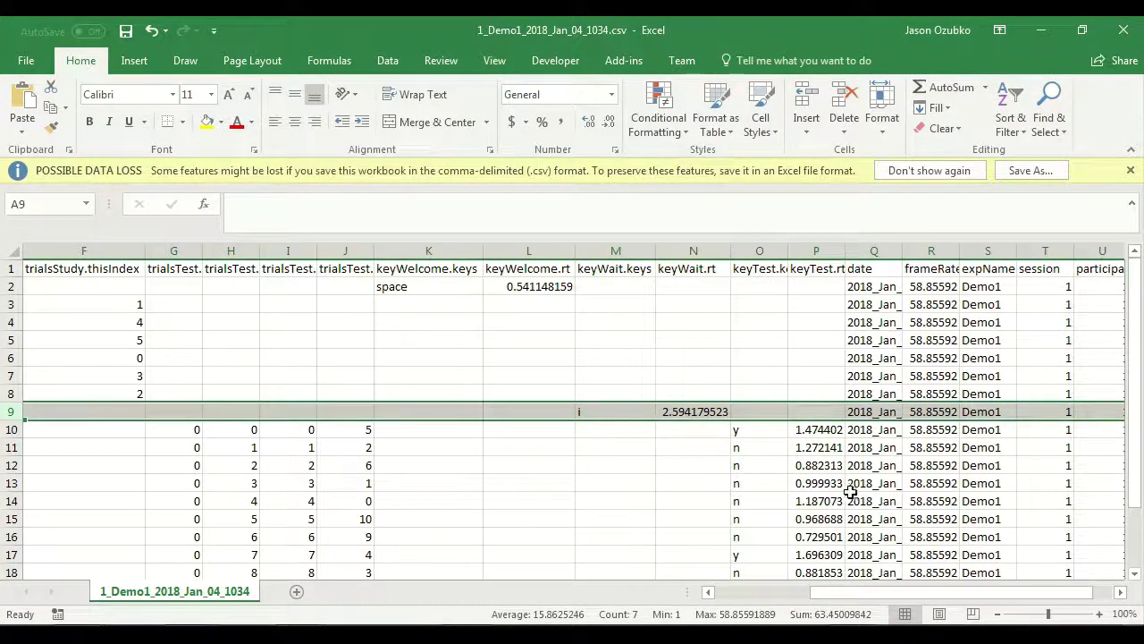
Step: Highlight the test-trial rows 10 to 21 to examine their words and colors
drag(988, 596, 670, 592)
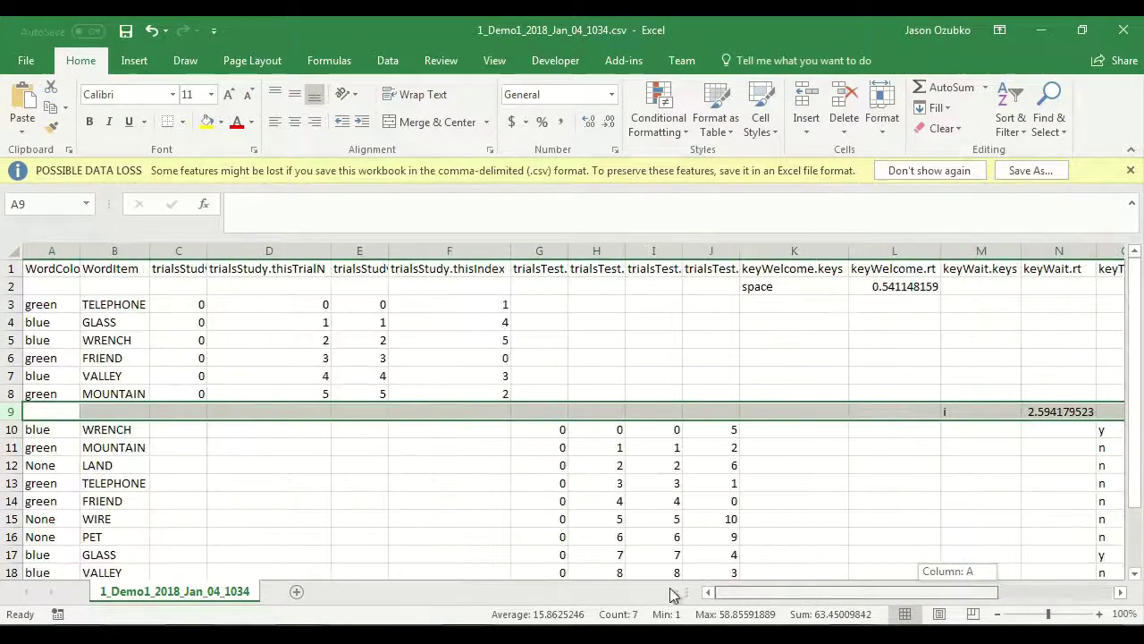
scroll(248, 431, down, 2)
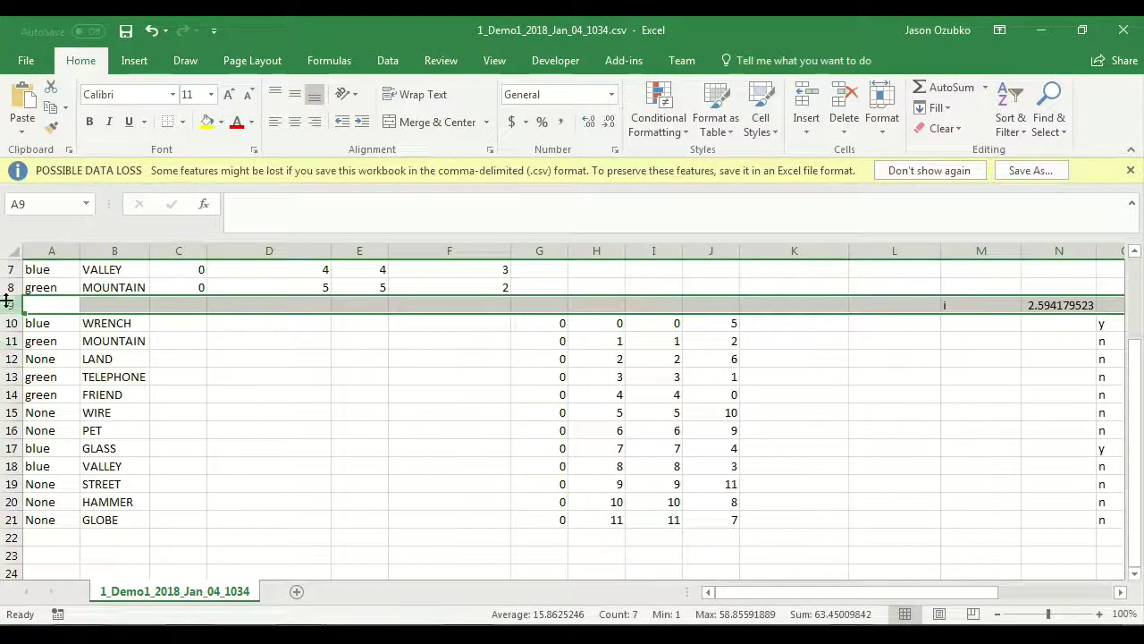
drag(2, 322, 2, 519)
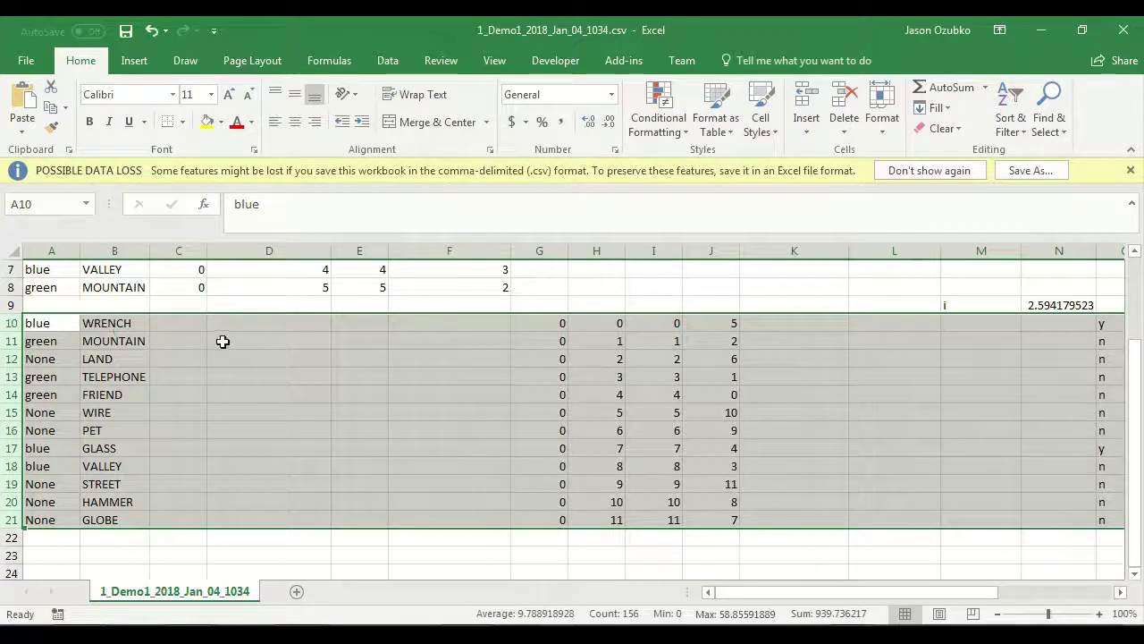
Step: Inspect the y and n test responses in column O for rows 10 to 21
drag(787, 591, 910, 606)
drag(651, 326, 631, 447)
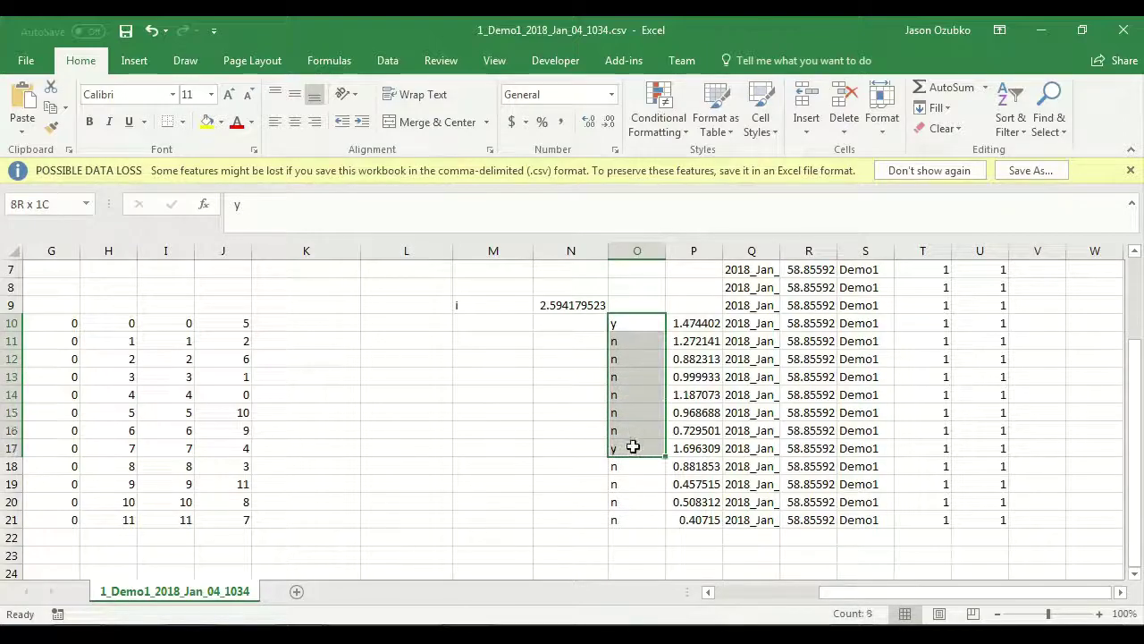
click(632, 341)
click(625, 377)
click(624, 430)
click(627, 451)
click(622, 486)
click(623, 519)
scroll(645, 429, up, 1)
scroll(645, 429, down, 1)
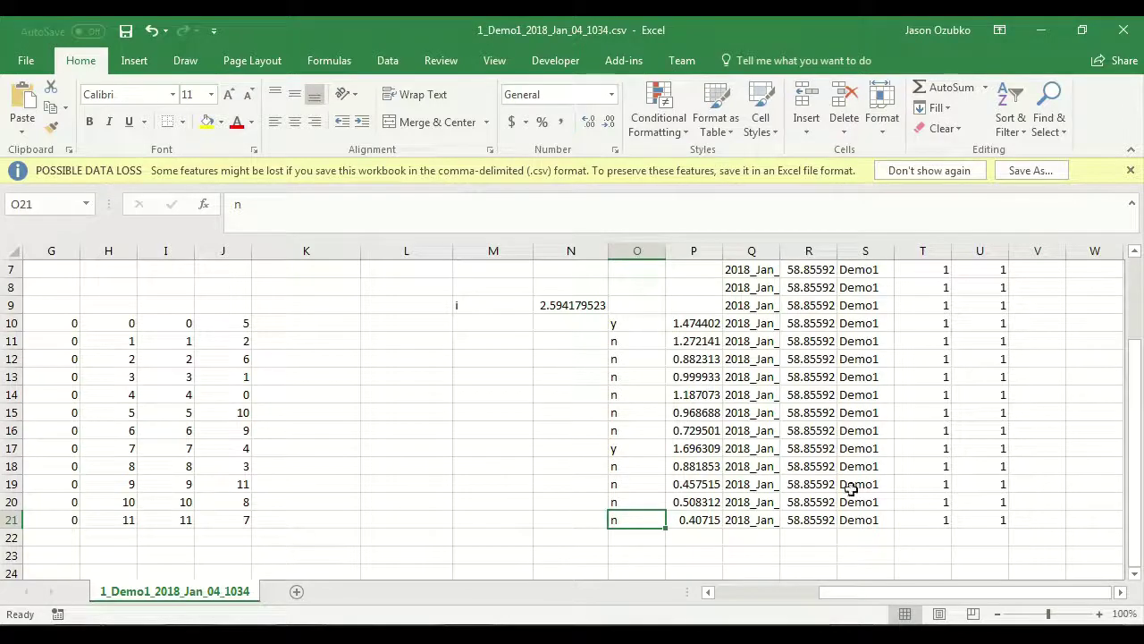
Step: Match the y responses in rows 10 and 17 to their words and colors in columns A and B
drag(938, 594, 731, 582)
click(1110, 450)
click(1105, 323)
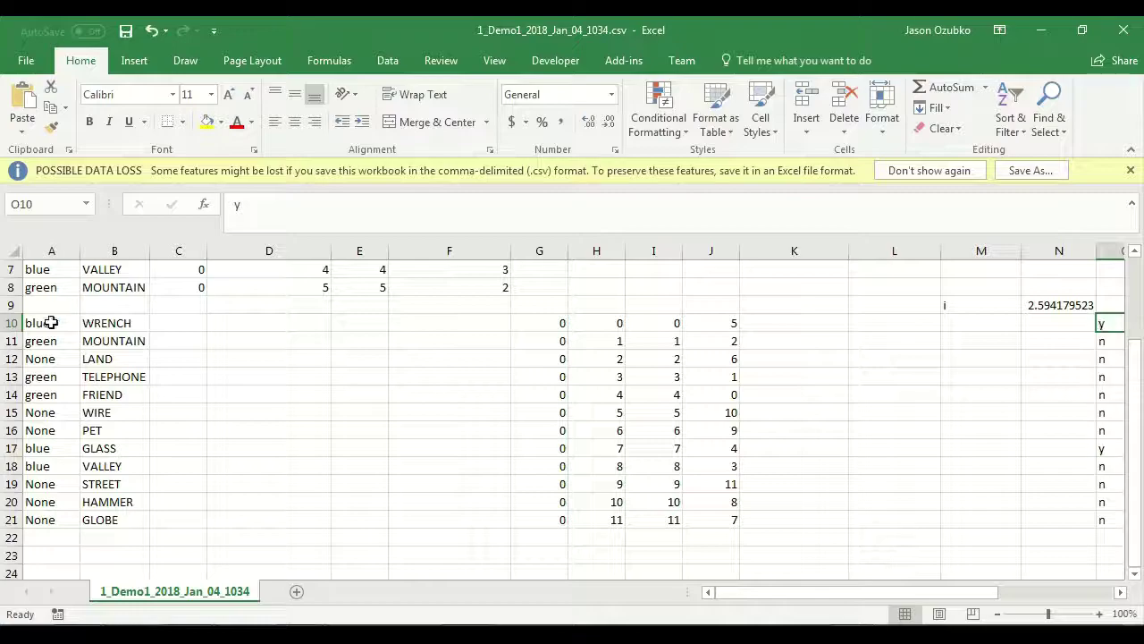
click(10, 323)
drag(1105, 450, 19, 450)
mouse_move(913, 594)
mouse_down()
mouse_move(912, 604)
mouse_move(881, 604)
mouse_move(1042, 609)
mouse_move(572, 572)
mouse_move(894, 594)
mouse_up()
click(975, 483)
click(636, 324)
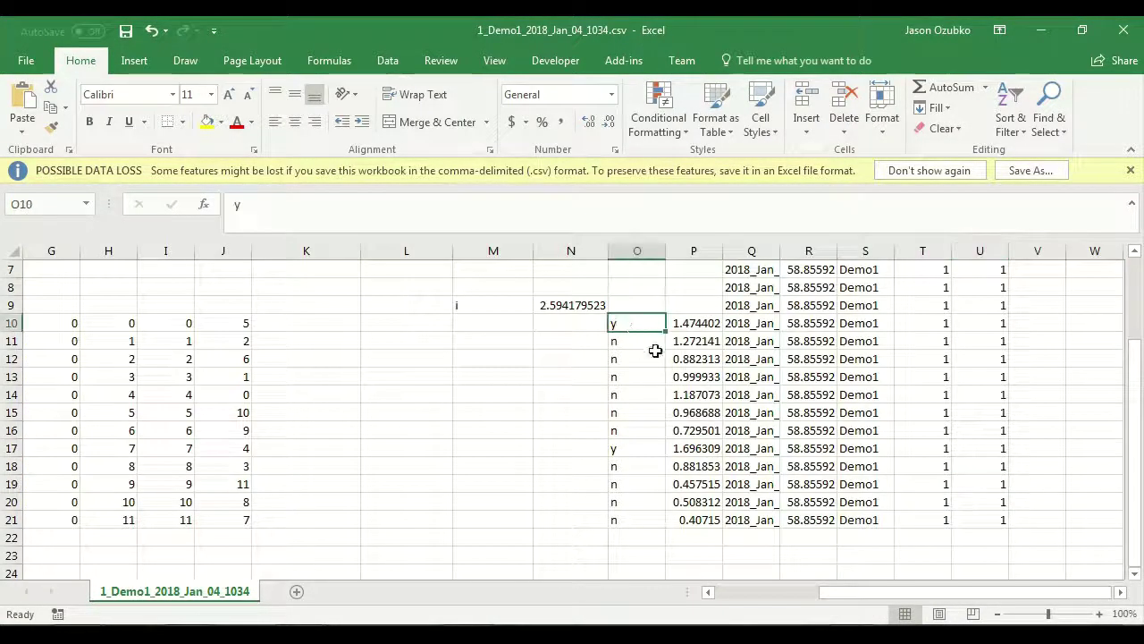
Step: Widen the keyTest.keys and keyTest.rt columns to show their full headers and values
scroll(634, 331, up, 2)
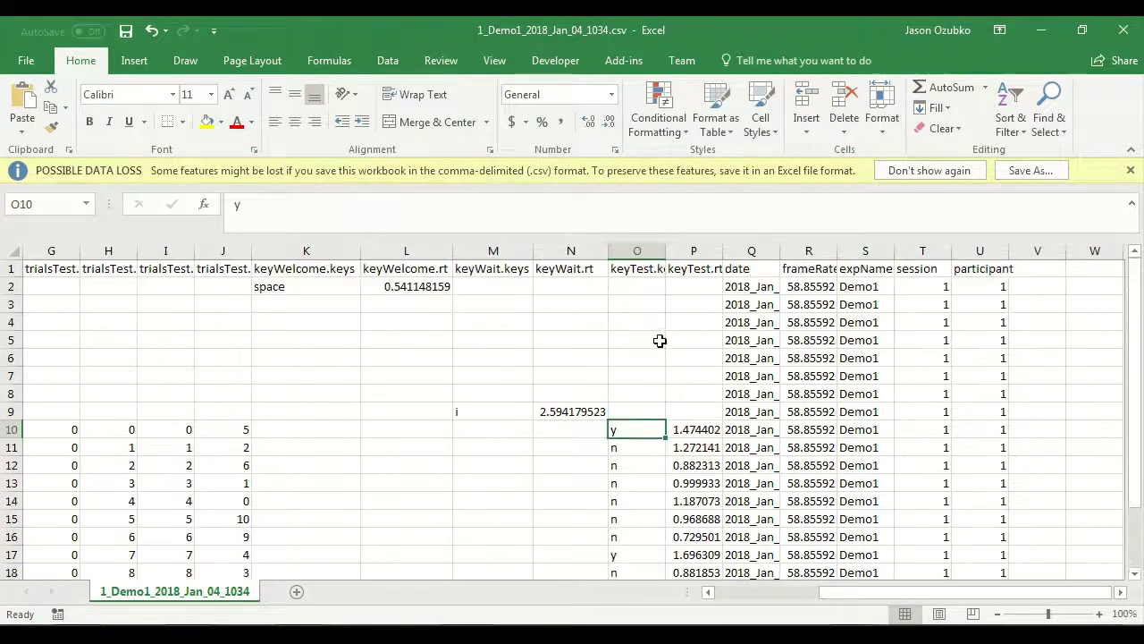
double_click(666, 250)
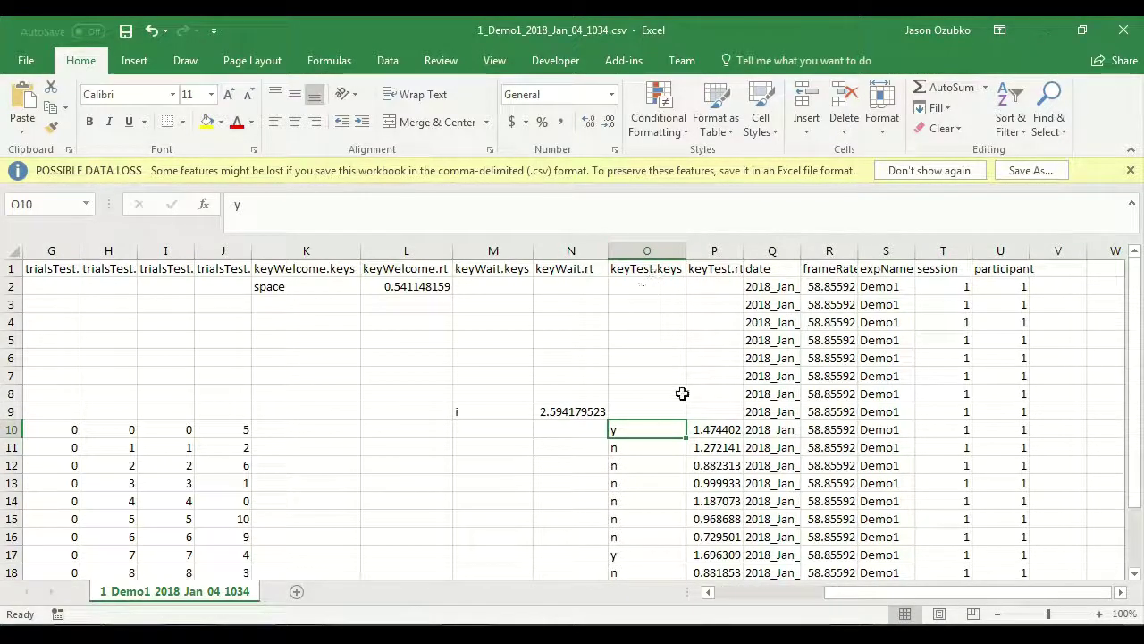
double_click(743, 250)
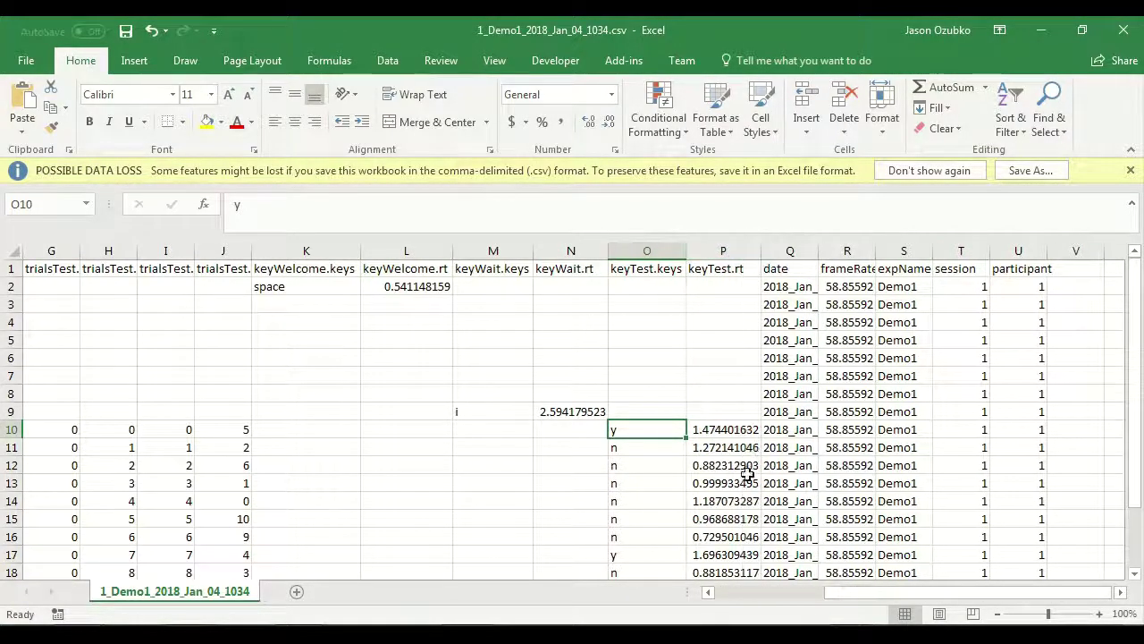
Step: Inspect the individual keyTest.rt reaction times of the test trials, starting at row 10
click(705, 430)
click(722, 449)
scroll(731, 508, down, 2)
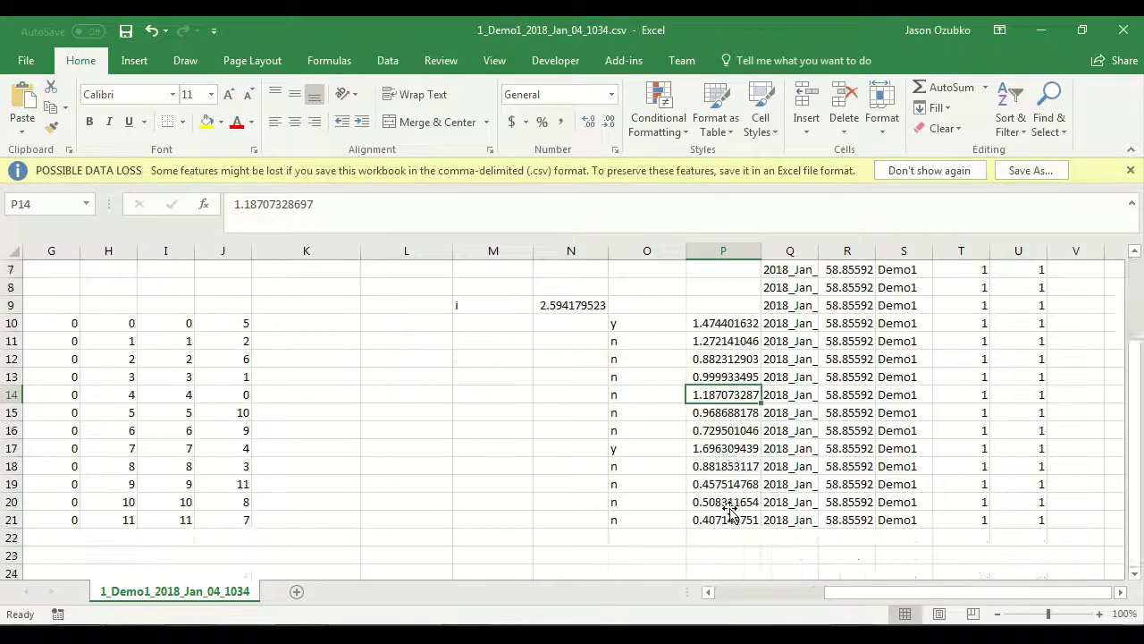
scroll(728, 447, up, 2)
click(700, 428)
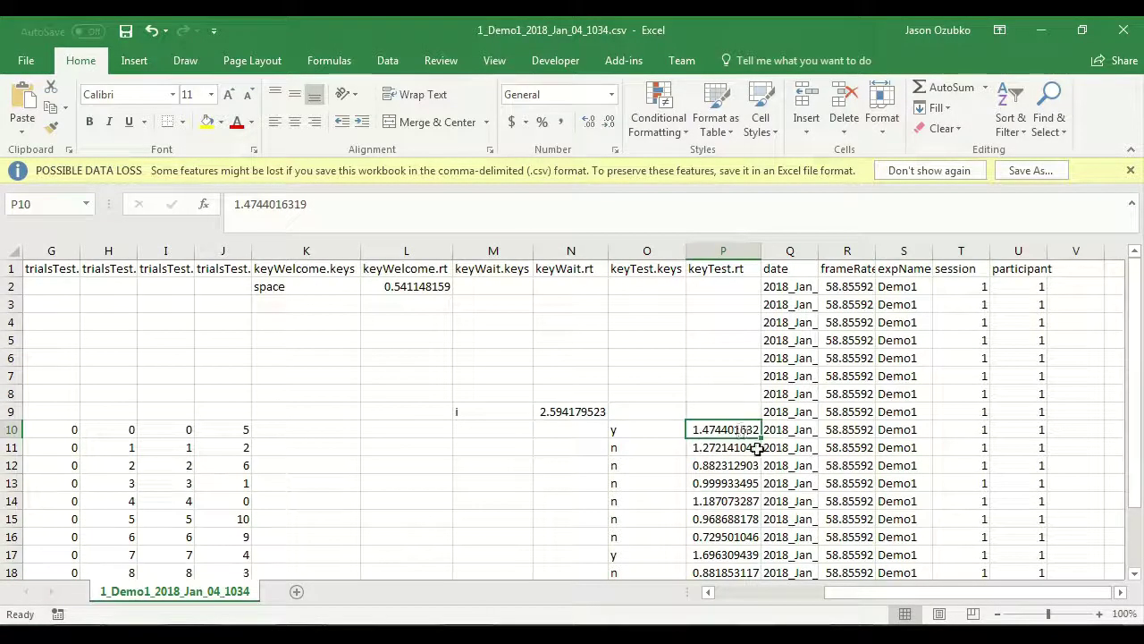
click(726, 465)
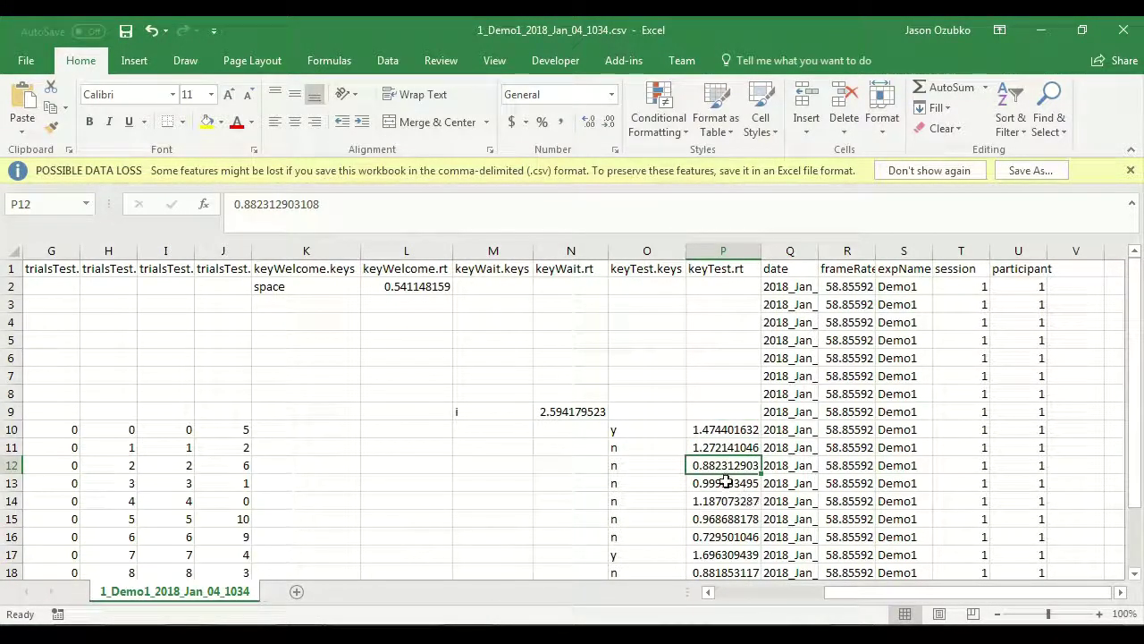
click(726, 484)
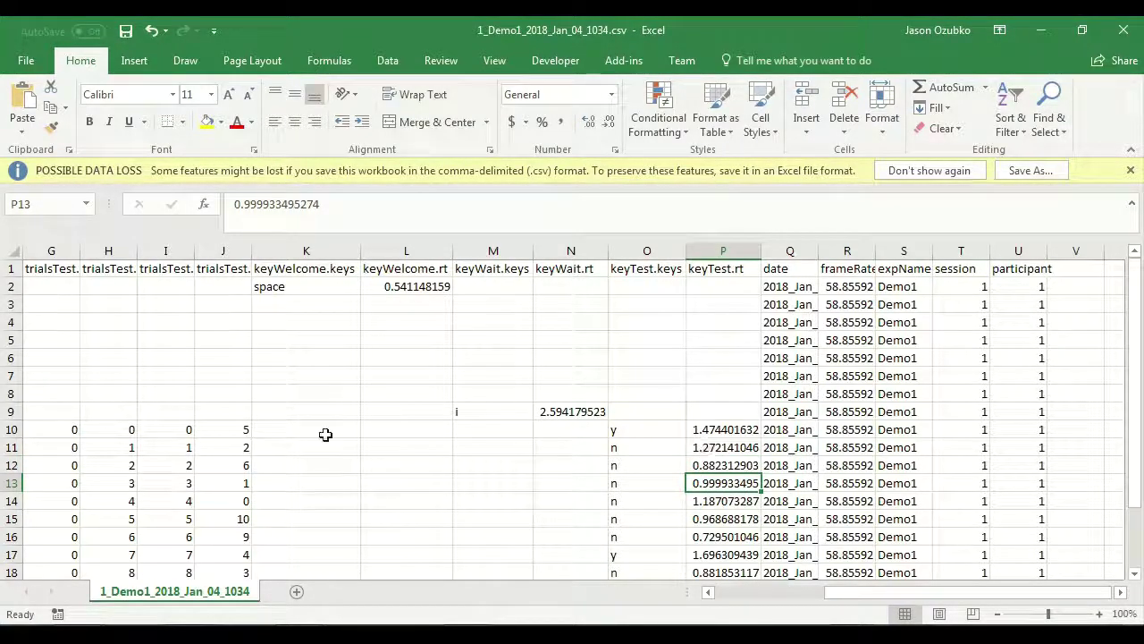
Step: Compare the studied words in B3:B8 with the tested words in B10:B21
scroll(455, 425, down, 2)
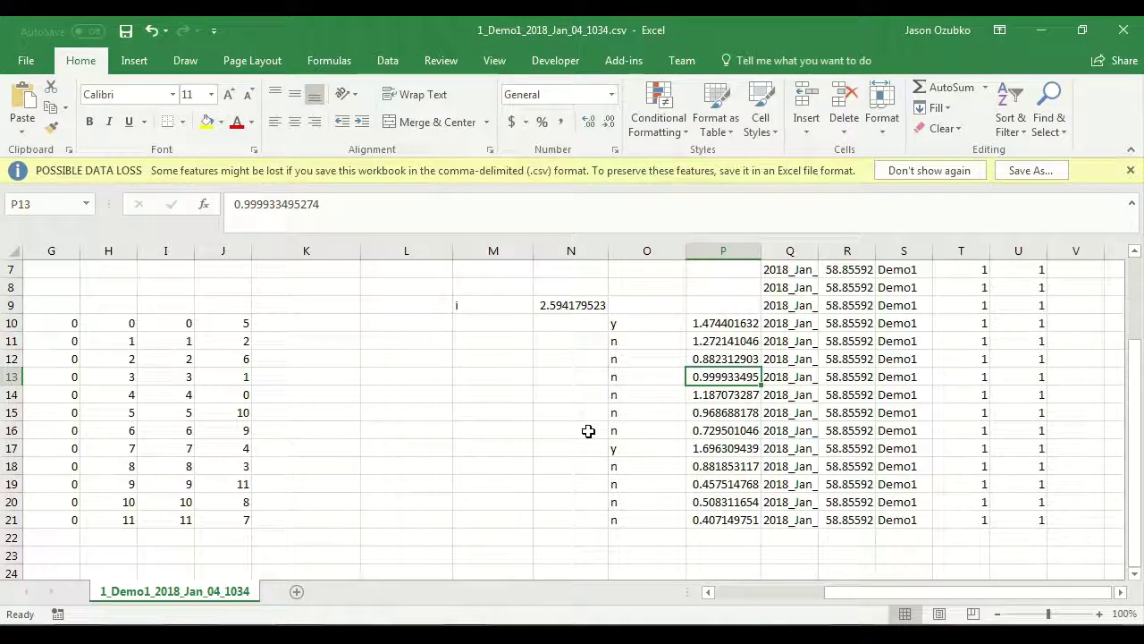
drag(1028, 601, 895, 586)
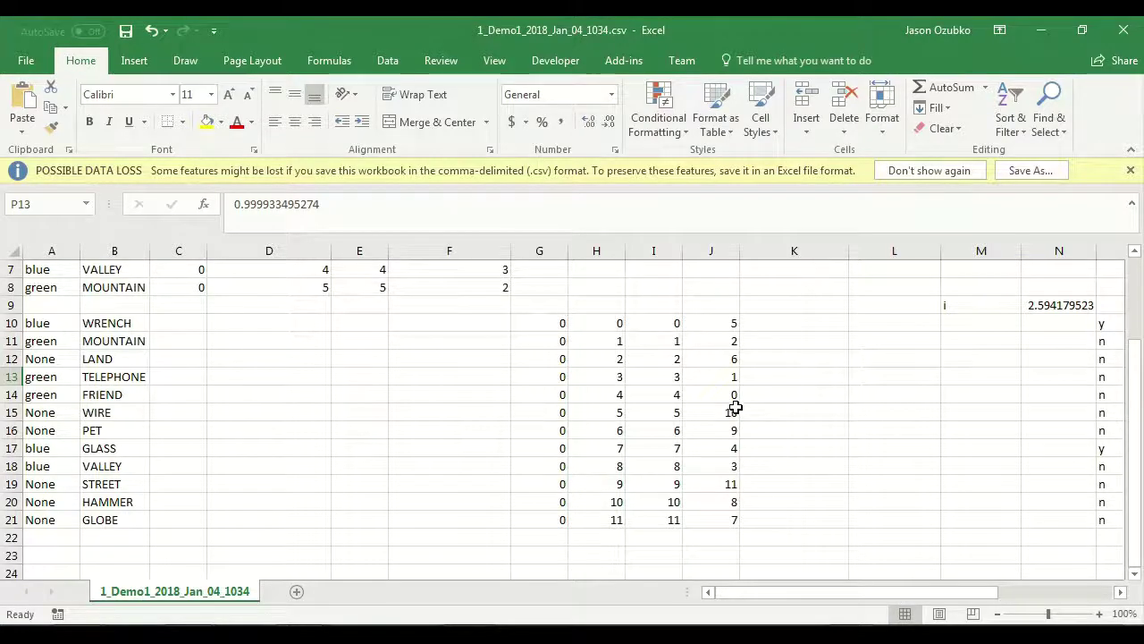
scroll(731, 404, up, 2)
drag(117, 306, 125, 405)
scroll(125, 404, down, 2)
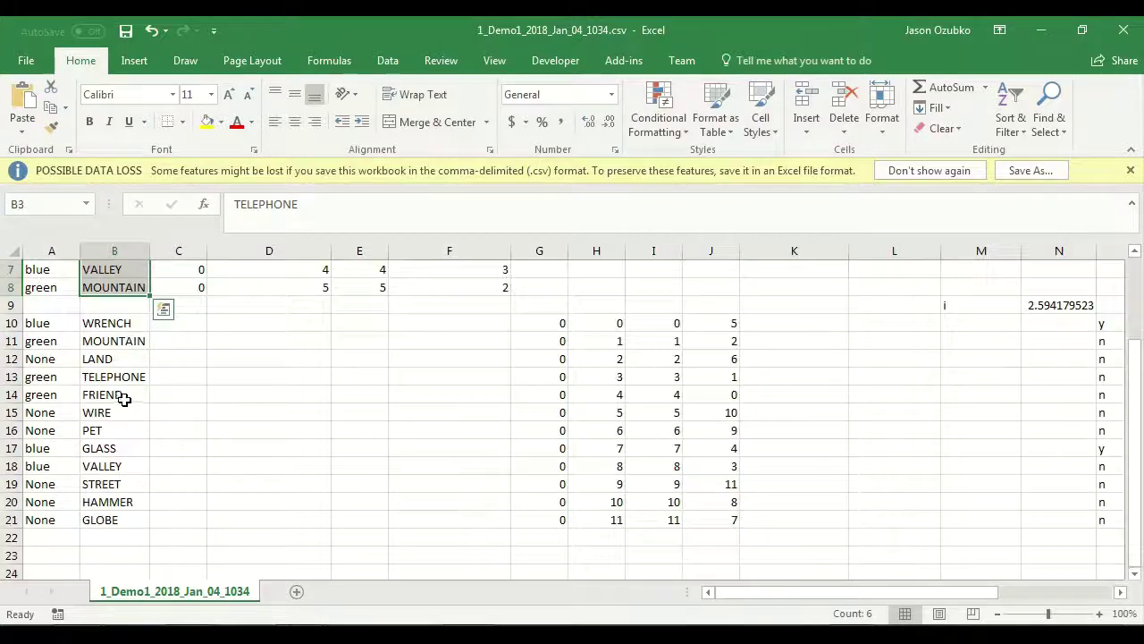
drag(120, 324, 128, 516)
scroll(136, 428, up, 2)
drag(110, 299, 112, 393)
scroll(111, 394, down, 2)
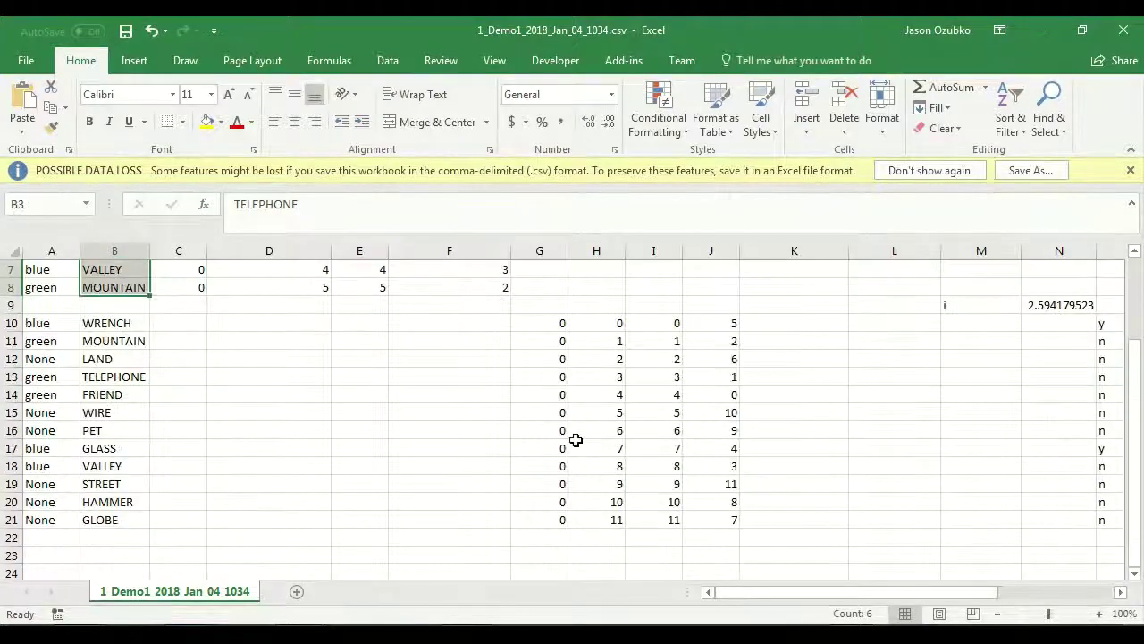
click(581, 447)
Step: Examine the y and n test responses in O10:O21 under the keyTest.keys header
drag(859, 594, 1038, 604)
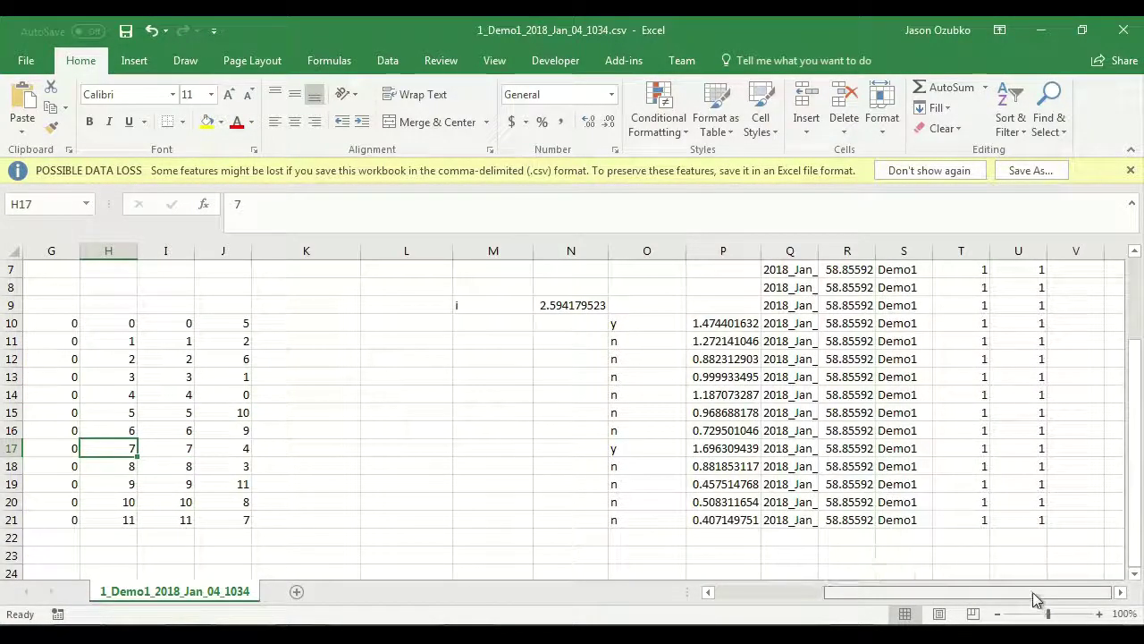
scroll(982, 497, up, 2)
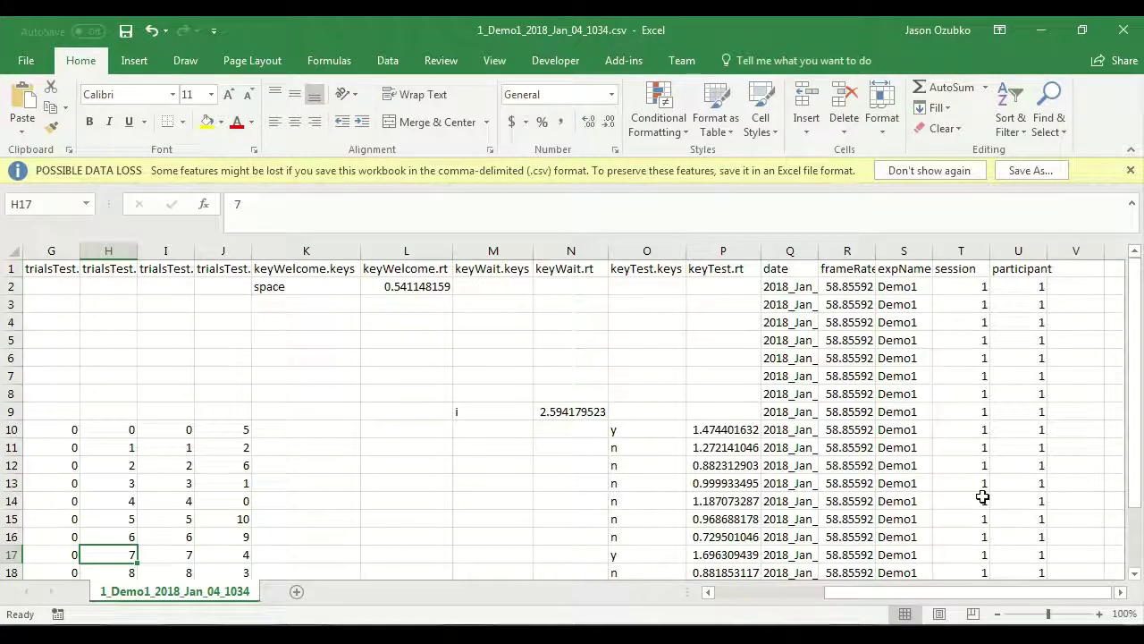
scroll(982, 497, down, 2)
scroll(689, 416, up, 2)
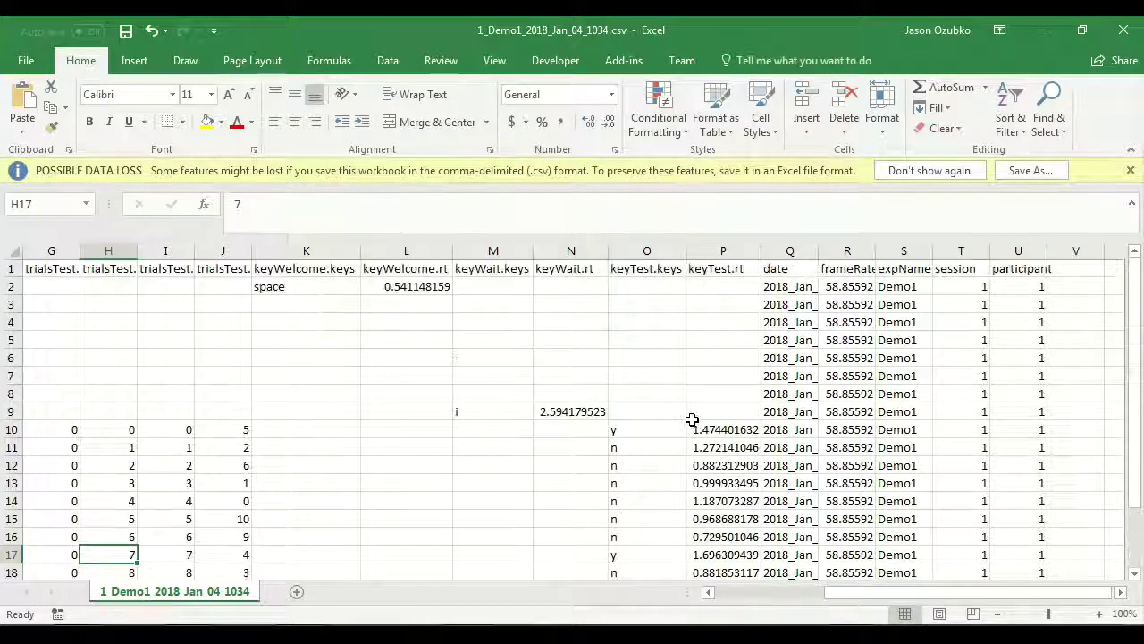
scroll(639, 415, down, 1)
scroll(640, 415, down, 1)
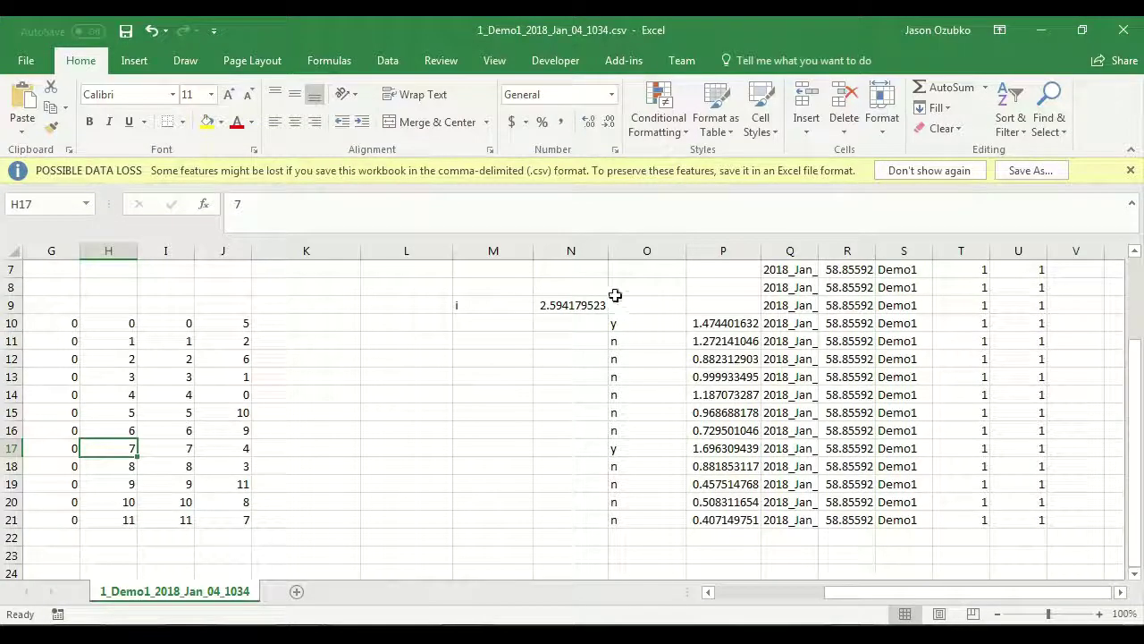
drag(635, 322, 630, 521)
drag(649, 320, 636, 519)
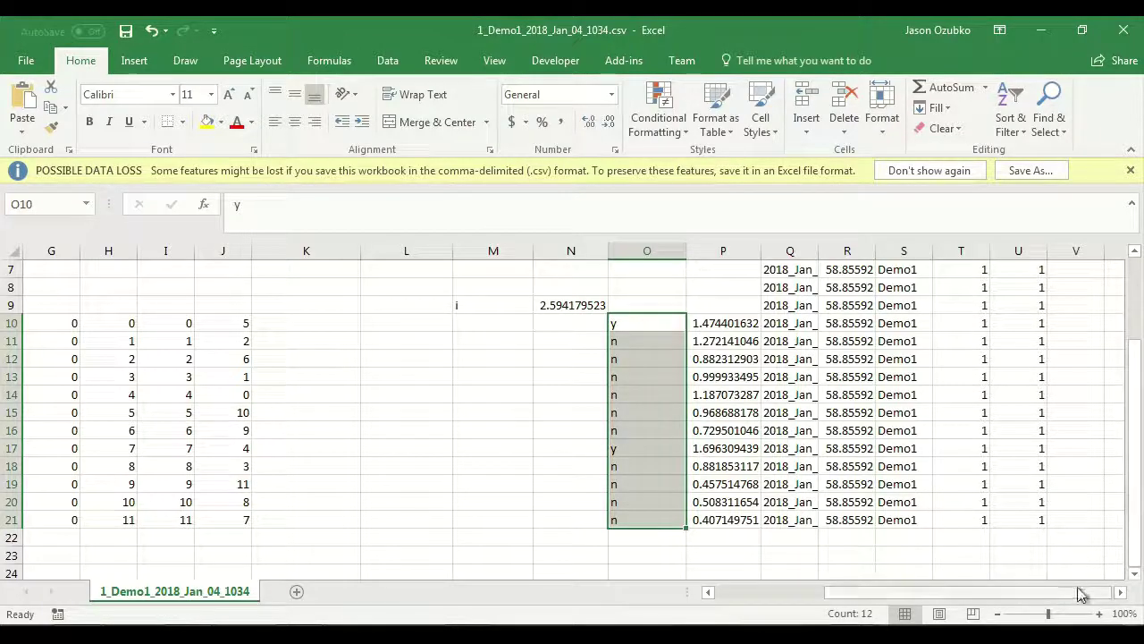
click(710, 465)
click(658, 325)
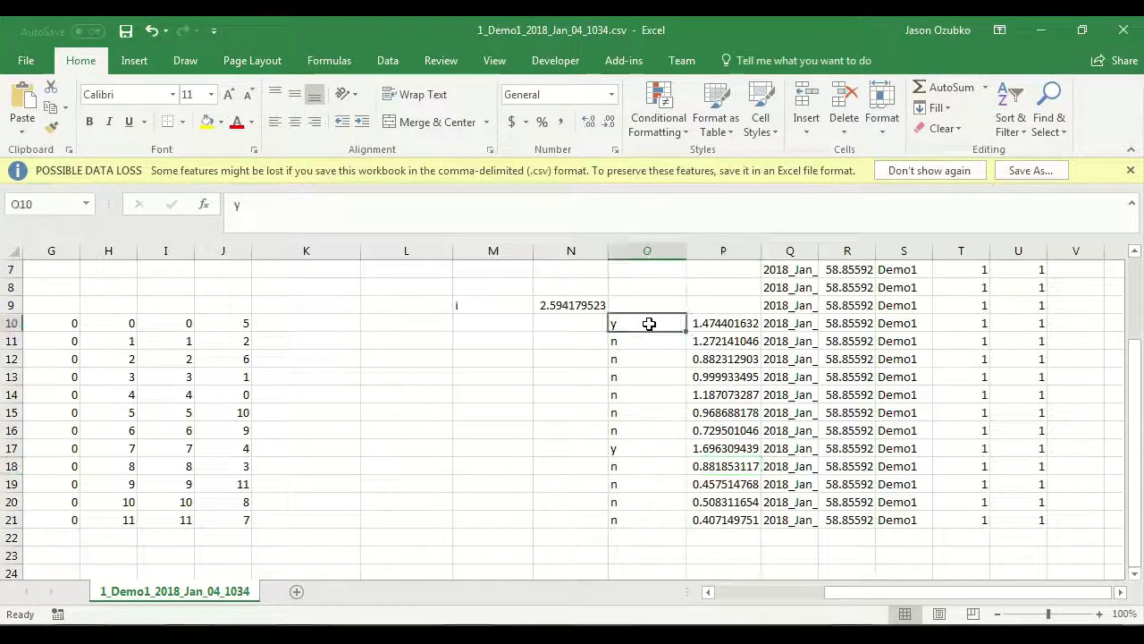
scroll(654, 437, up, 2)
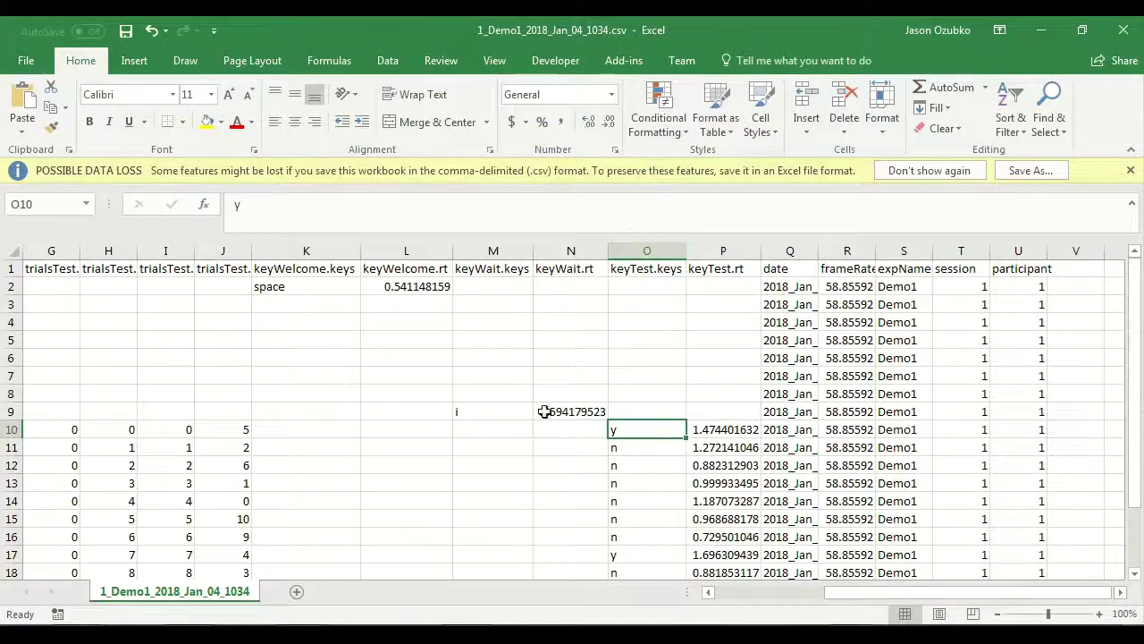
scroll(636, 396, down, 2)
scroll(948, 385, up, 2)
Step: Add a new column header p_yes in cell V1, next to the participant column
click(1070, 270)
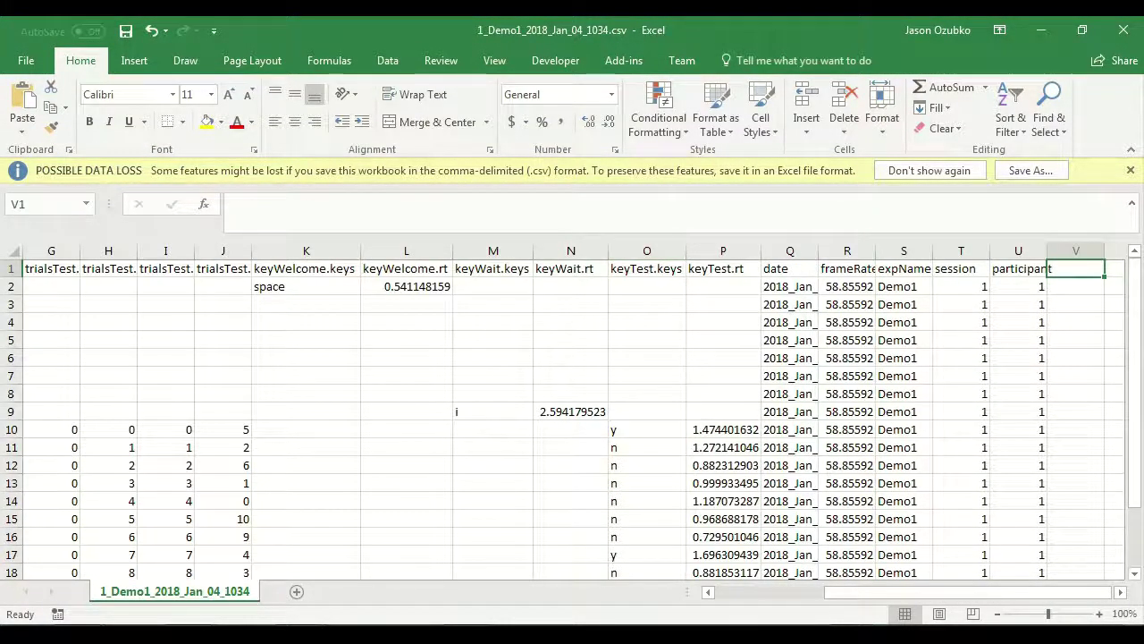
click(1121, 593)
click(1121, 593)
click(1121, 593)
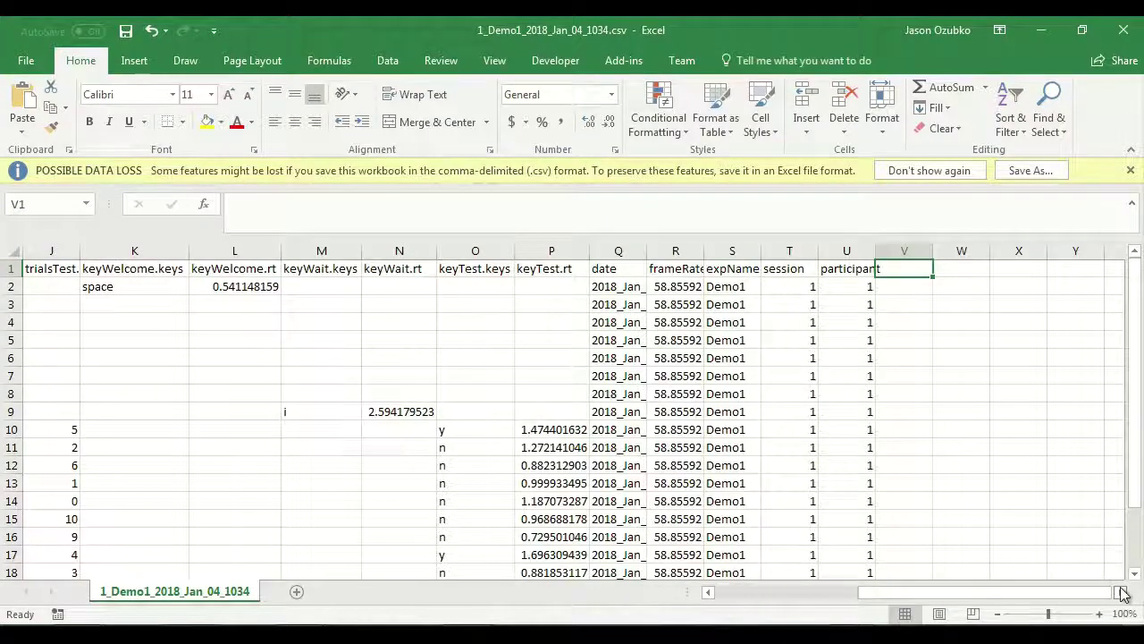
text(p_yes)
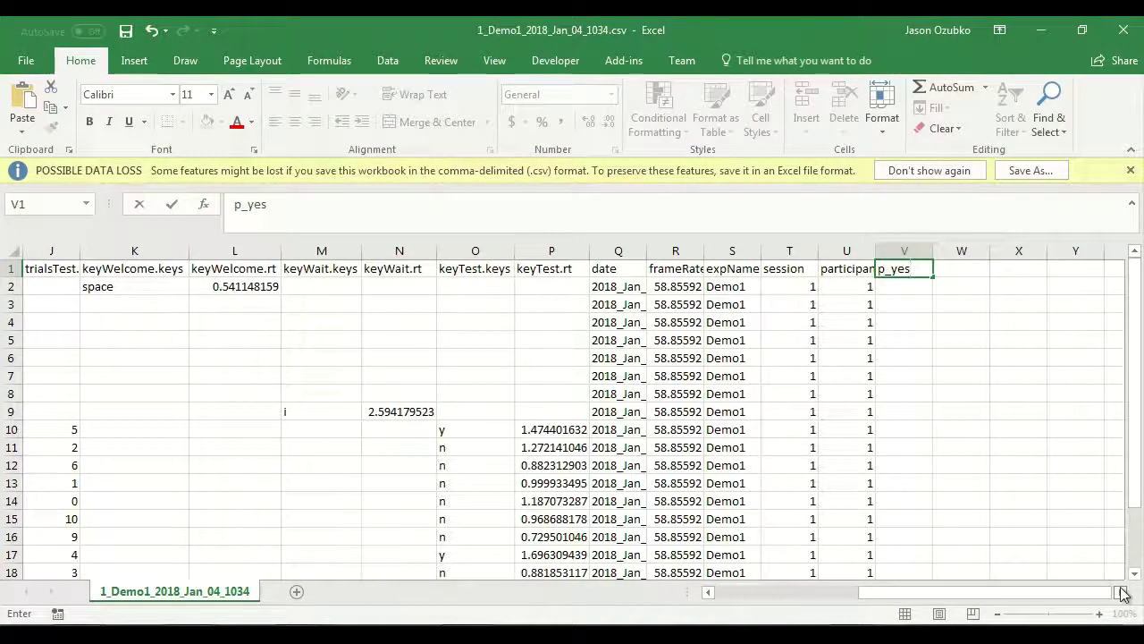
key(Return)
Step: Enter 1 in V10 of the p_yes column for the y response in row 10
key(Up)
key(Down)
key(Down)
key(Down)
key(Down)
key(Down)
key(Down)
key(Down)
key(Down)
key(Down)
key(Down)
key(Down)
key(Down)
key(Down)
key(Down)
key(Down)
key(Down)
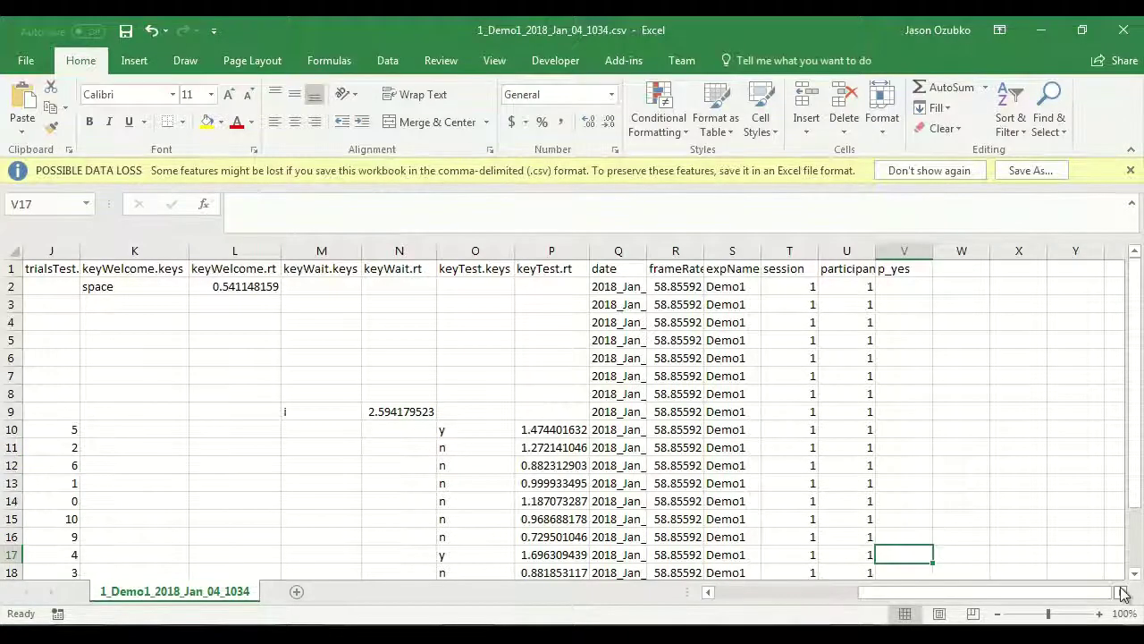
key(Down)
key(Down)
key(Up)
key(Up)
key(Up)
key(Up)
key(Up)
key(Up)
key(Up)
key(Up)
key(Up)
key(Left)
key(Left)
key(Left)
key(Left)
key(Left)
key(Left)
key(Left)
key(Left)
key(Left)
key(Left)
key(Left)
key(Left)
key(Left)
key(Left)
key(Left)
key(Left)
key(Right)
key(Right)
key(Right)
key(Right)
key(Right)
key(Right)
key(Right)
key(Right)
key(Right)
key(Right)
key(Right)
key(Right)
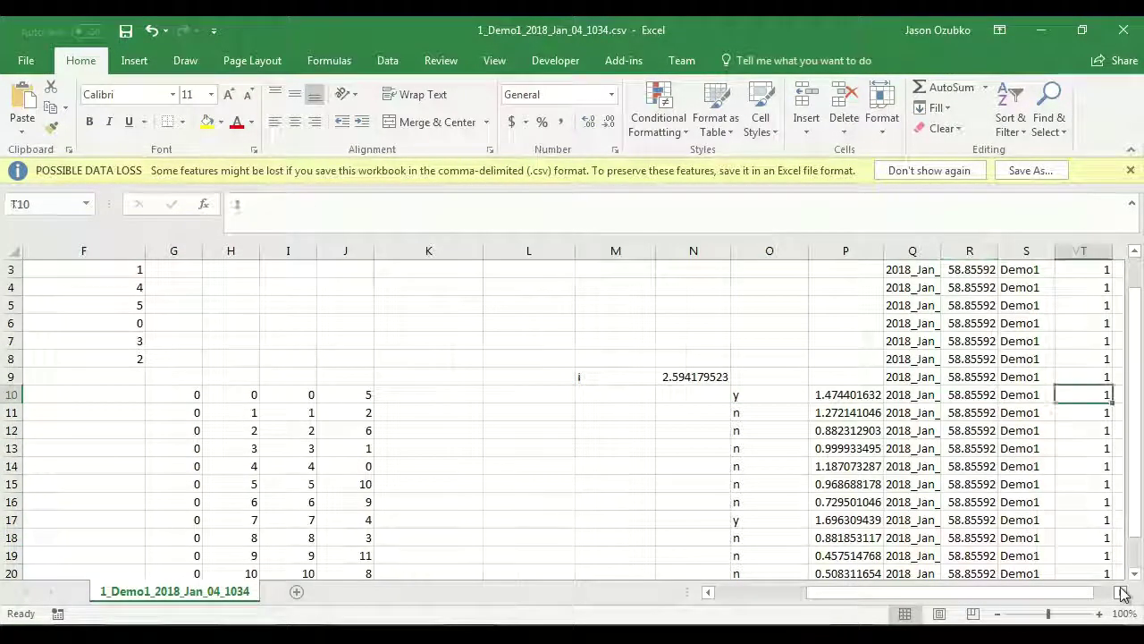
key(Right)
key(Right)
key(Right)
key(Right)
key(Right)
Step: Code the n responses in rows 11 to 16 as 0 in the p_yes column
key(Left)
key(Left)
key(Left)
key(Left)
key(Left)
key(Left)
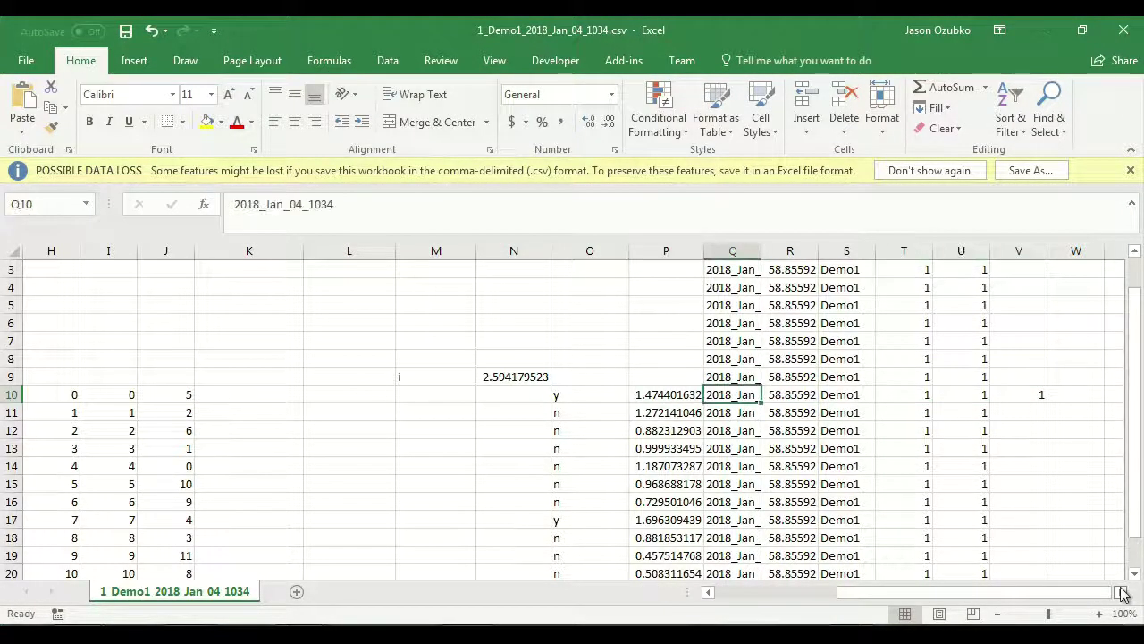
key(Right)
key(Right)
key(Right)
key(Right)
key(Right)
key(Down)
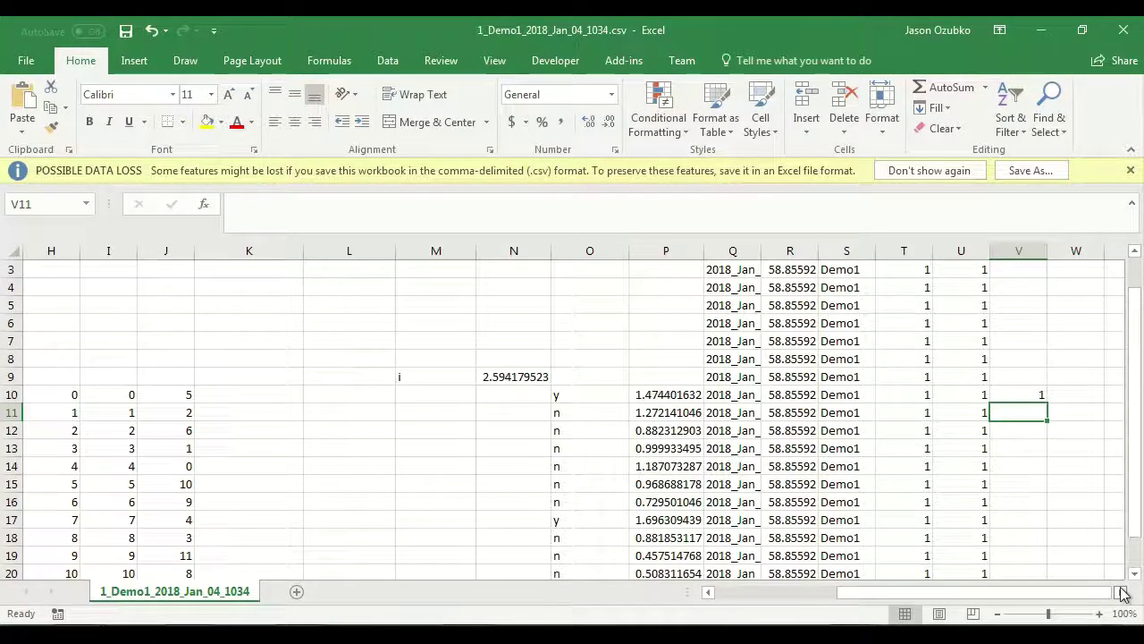
text(0)
key(Return)
text(0)
key(Return)
text(0)
key(Return)
text(0)
key(Return)
text(0)
key(Return)
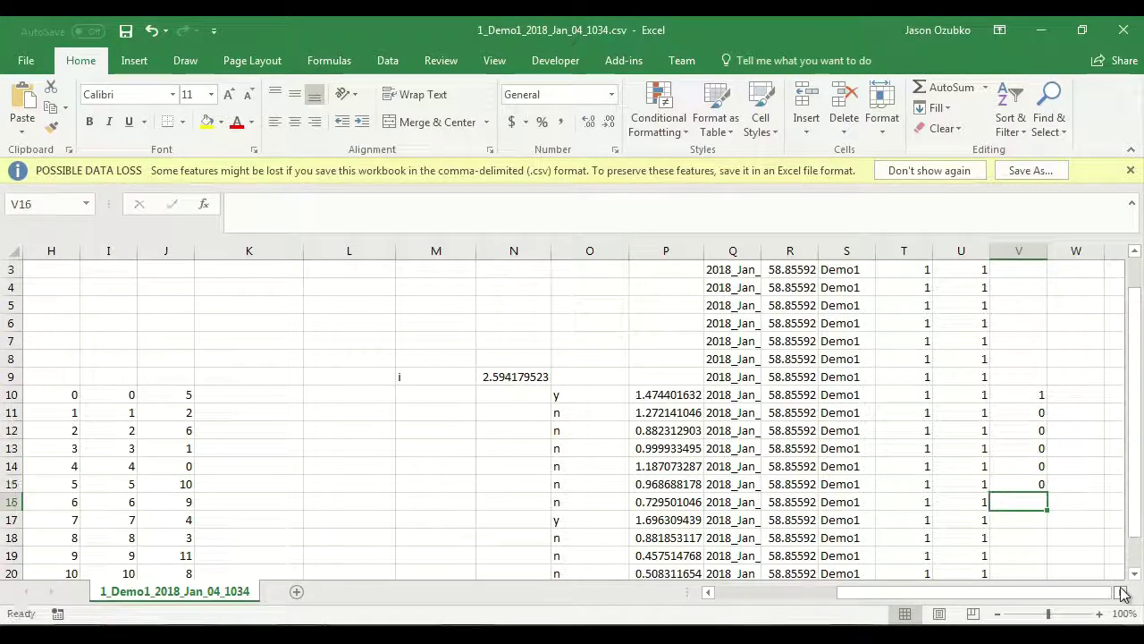
text(0)
key(Return)
Step: Enter 1 in V17 for the y response and 0 in V18:V21 for the remaining n responses
text(1)
key(Return)
text(0)
key(Return)
text(0)
key(Return)
text(0)
key(Return)
text(0)
key(Return)
Step: Review the p_yes codes in V10:V21 against the y and n responses in column O
key(Up)
key(Up)
key(Up)
key(Up)
key(Up)
key(Up)
key(Up)
key(Up)
key(Up)
key(Up)
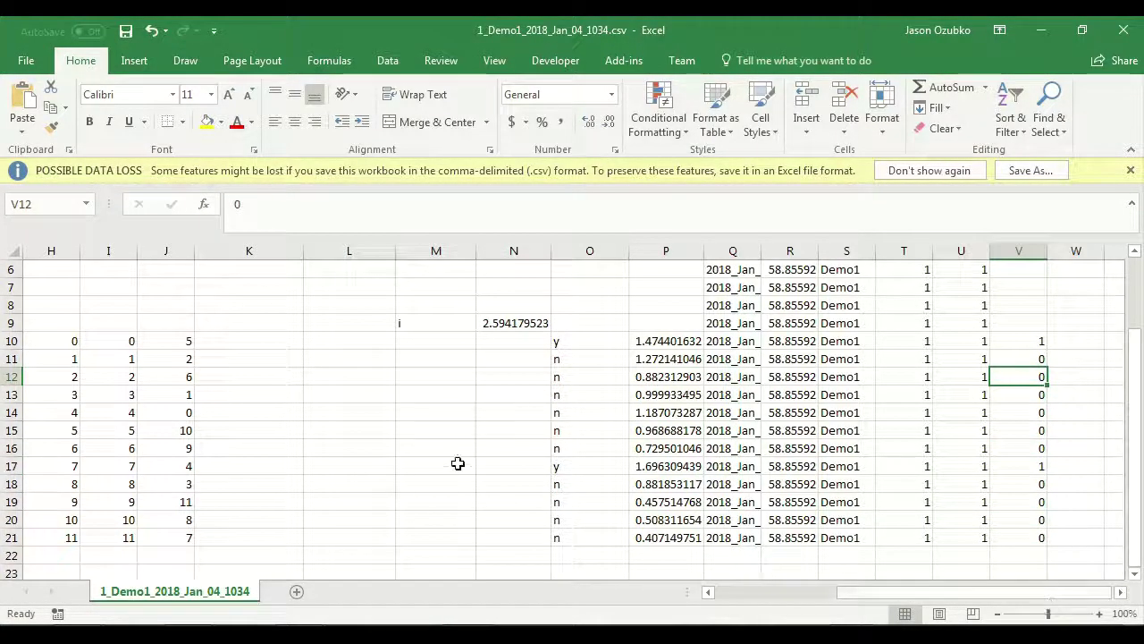
click(572, 465)
click(1014, 465)
drag(1019, 449, 1029, 352)
click(1024, 339)
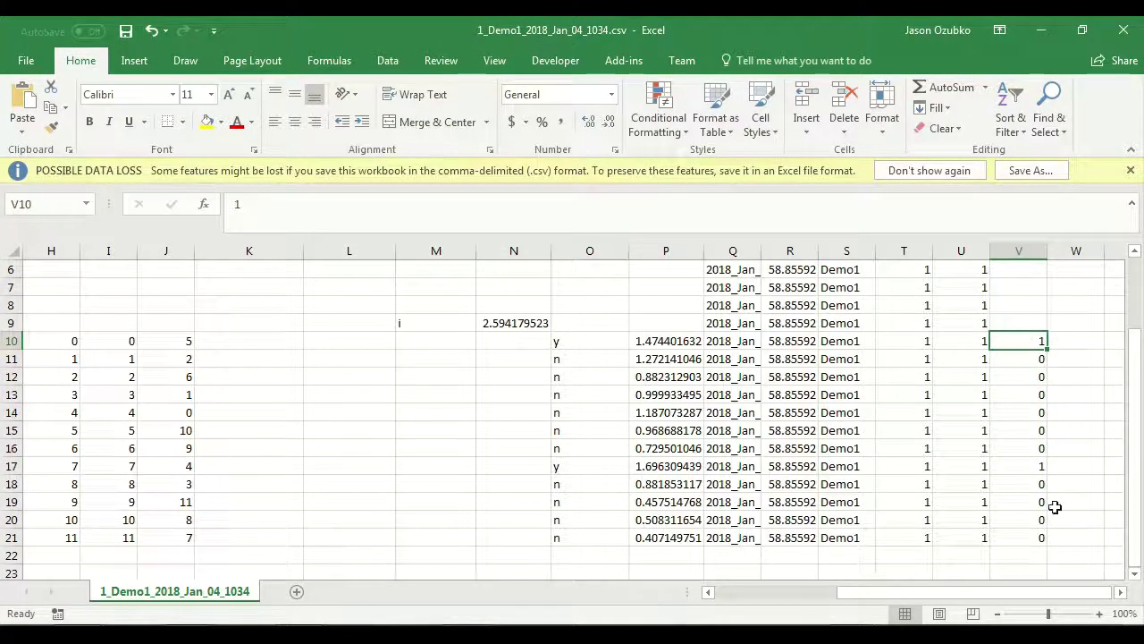
click(1035, 539)
scroll(1068, 458, up, 2)
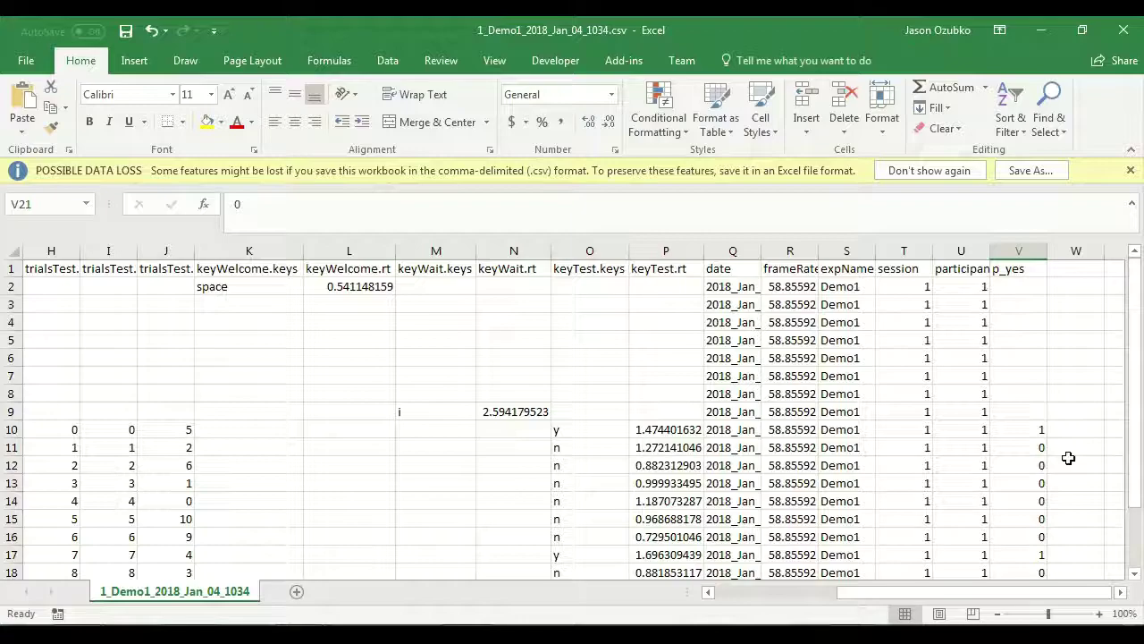
click(1020, 268)
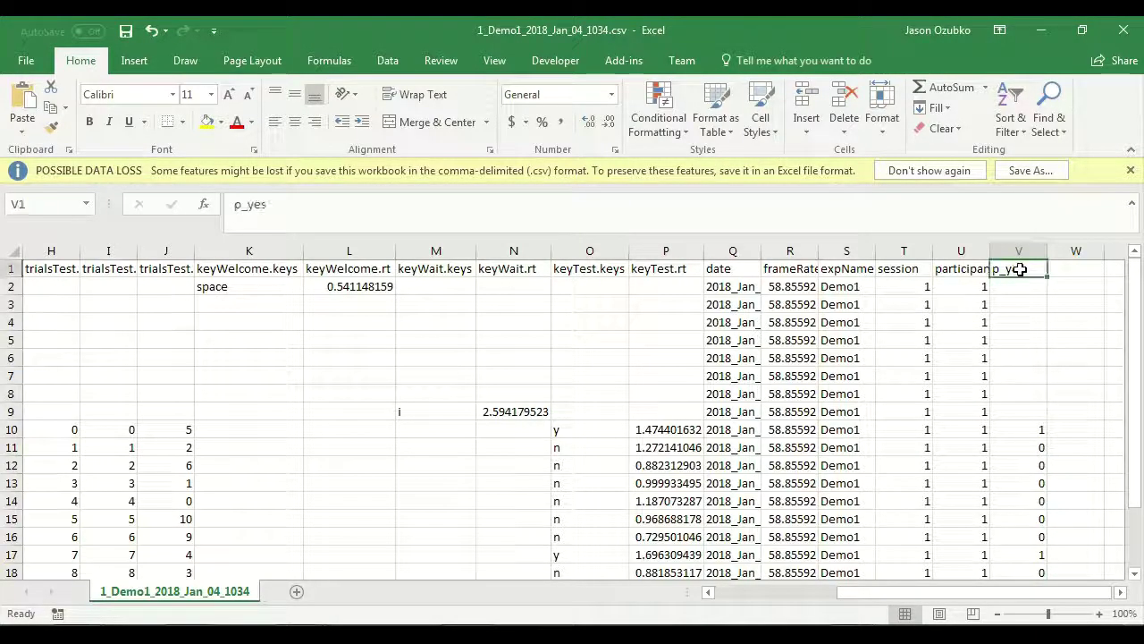
scroll(1032, 403, down, 2)
scroll(1033, 404, up, 2)
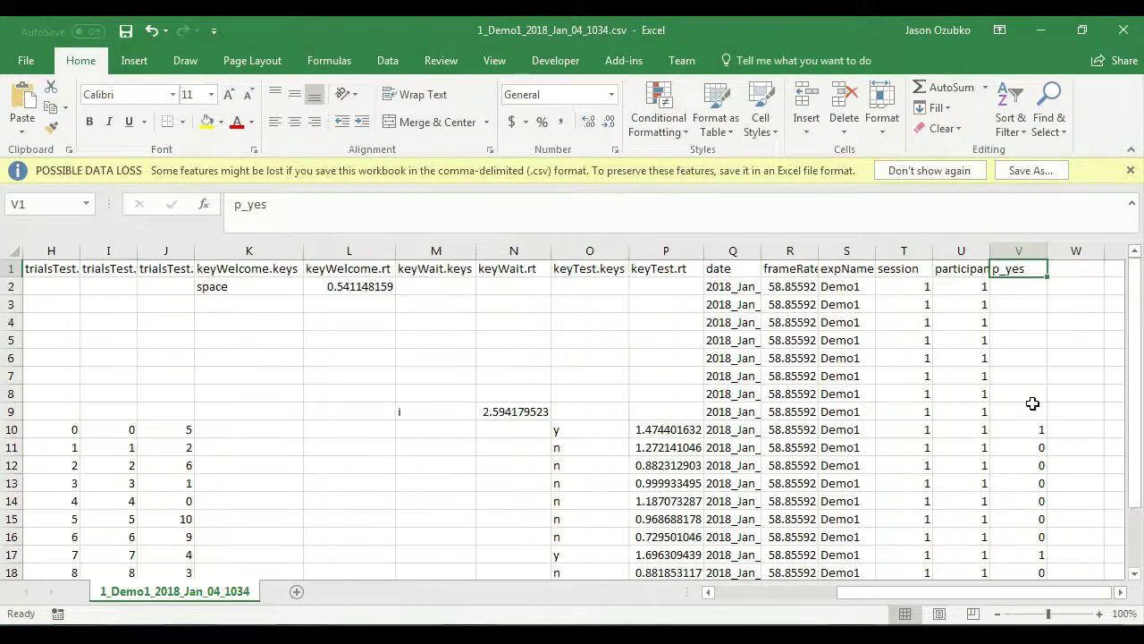
scroll(1014, 391, down, 2)
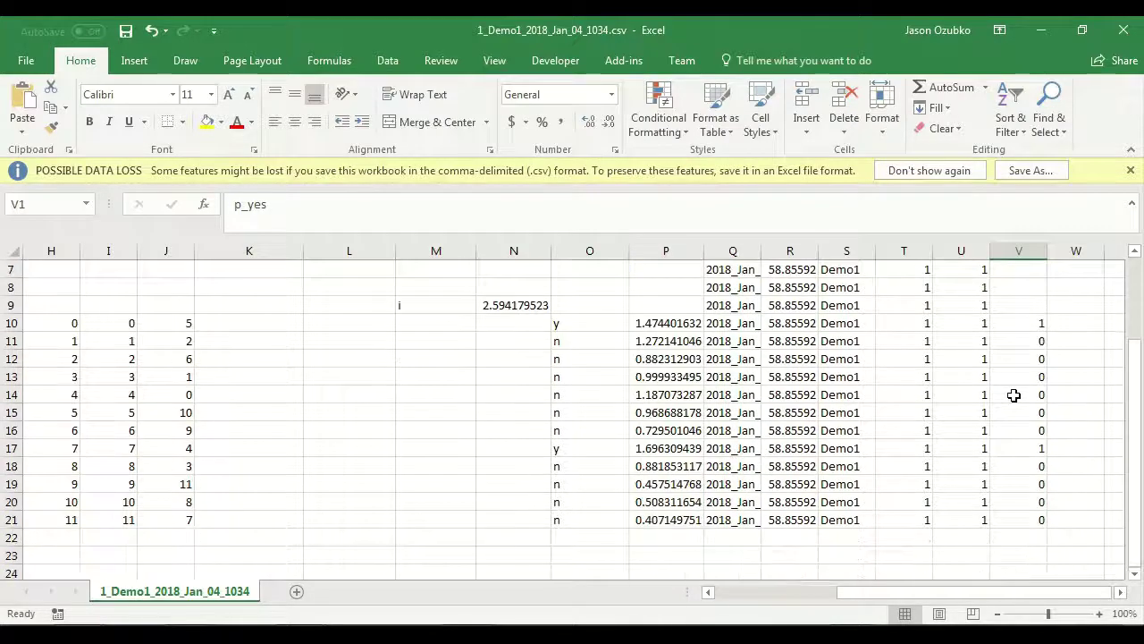
Step: Examine the complete trial records in rows 10 and 12 from column A through column V
click(1026, 324)
drag(1041, 594, 861, 597)
drag(66, 324, 968, 322)
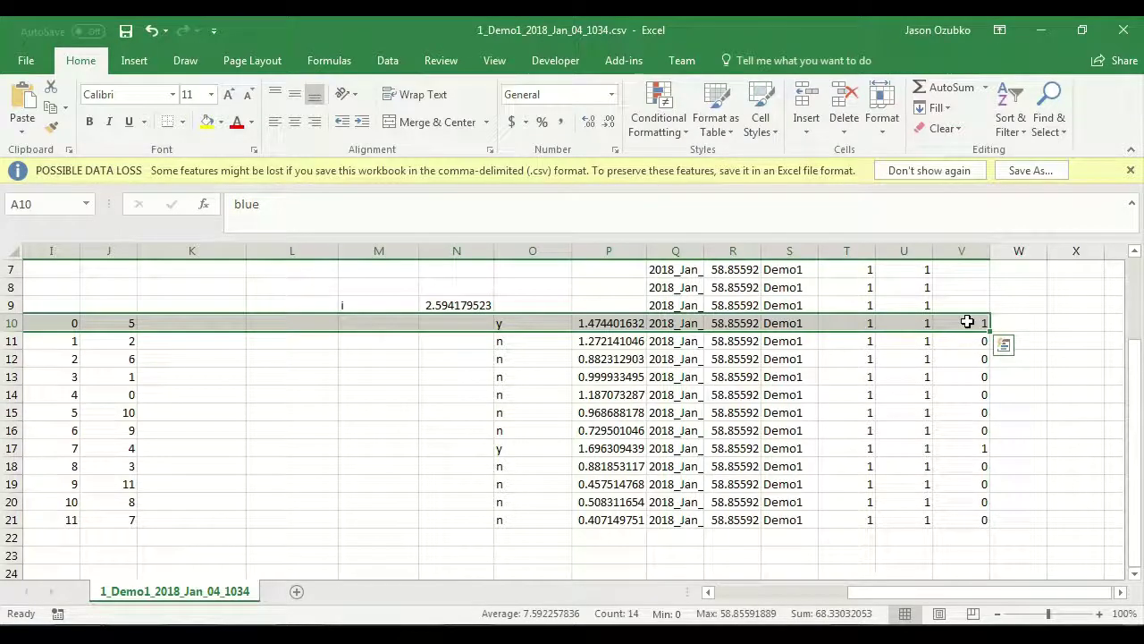
drag(1001, 592, 894, 592)
drag(49, 360, 960, 359)
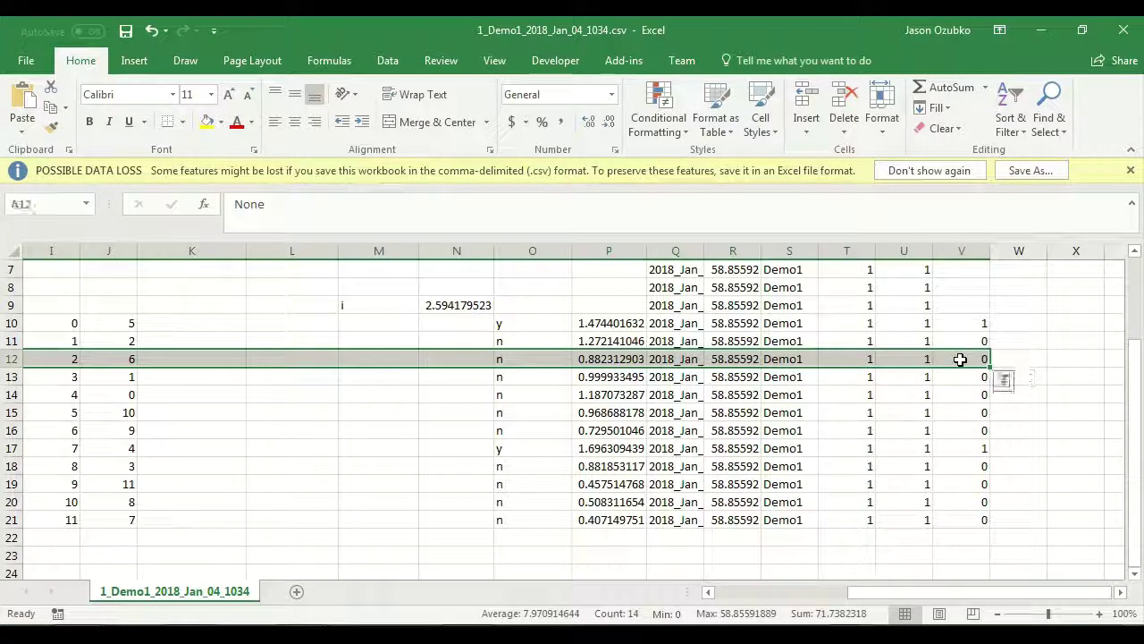
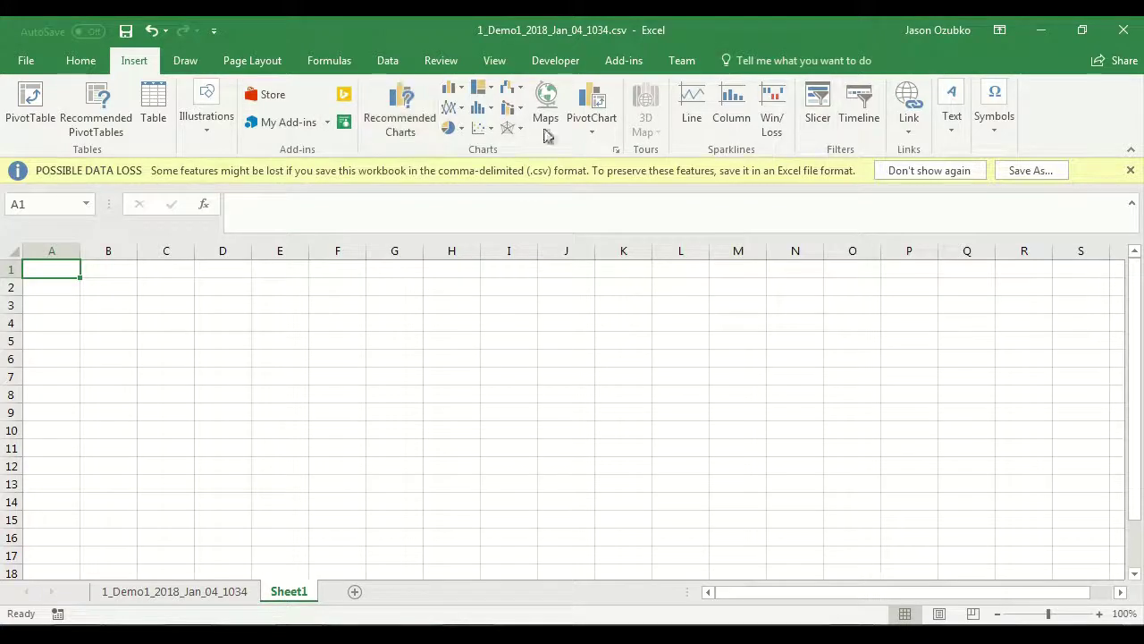
Step: Create a PivotTable at Sheet1!$A$1 from columns A to V of the 1_Demo1_2018_Jan_04_1034 sheet
click(28, 105)
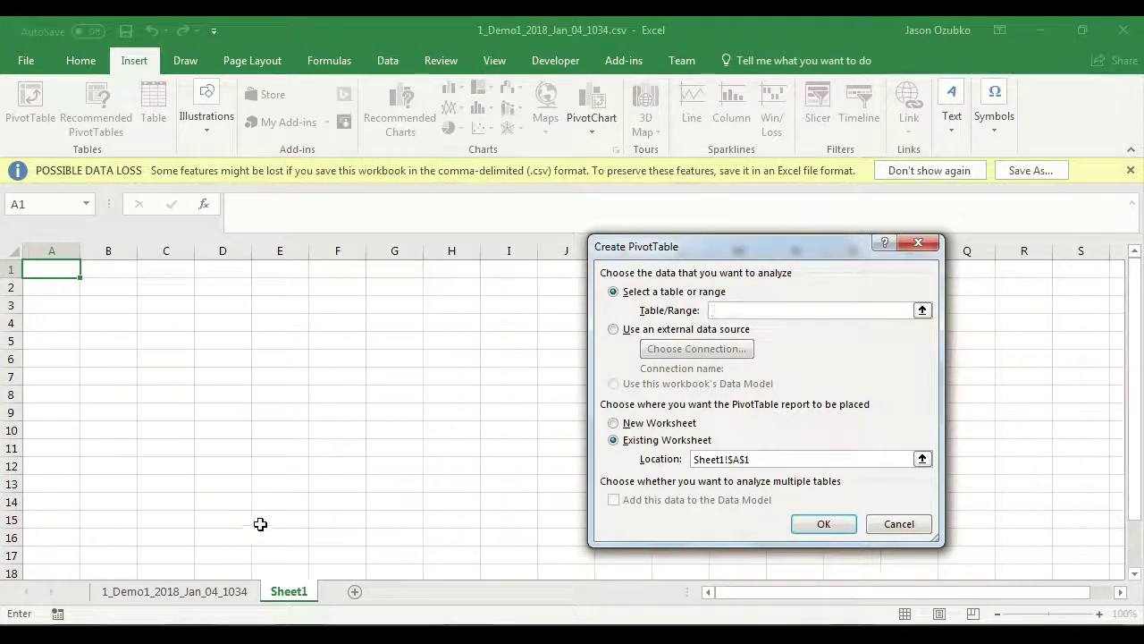
click(217, 592)
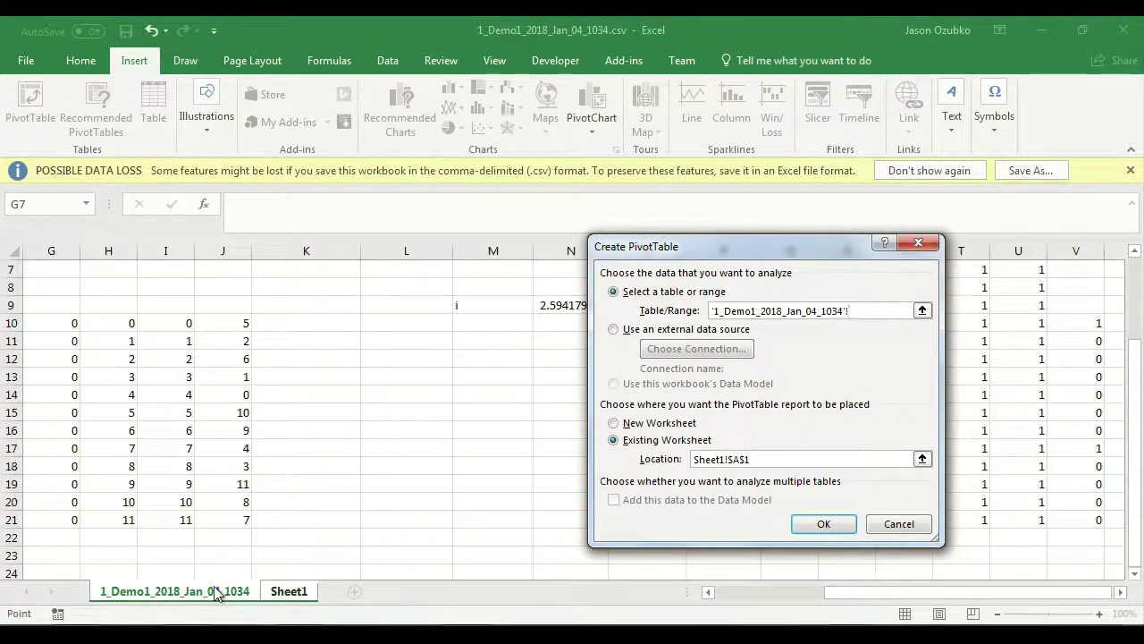
scroll(205, 407, up, 2)
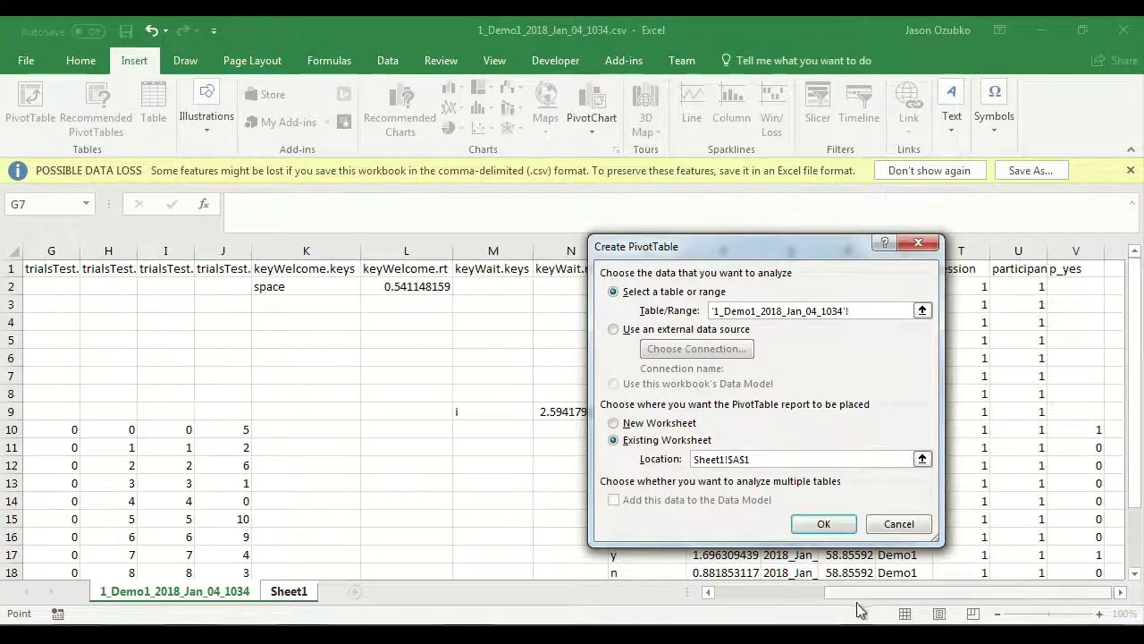
drag(836, 594, 706, 593)
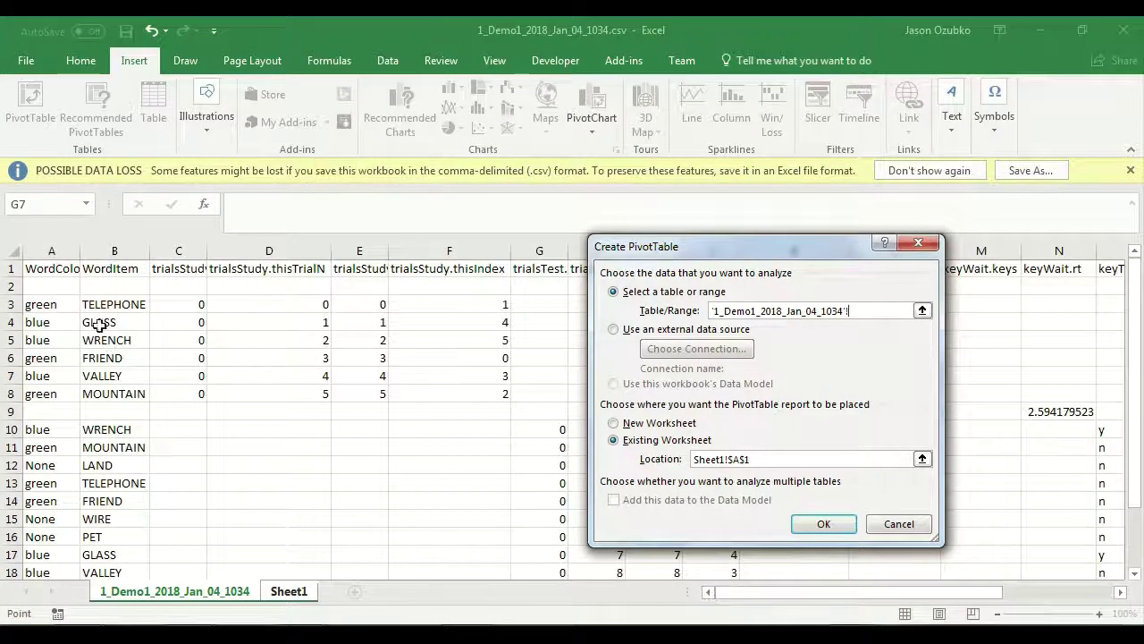
click(48, 251)
drag(48, 252, 1103, 322)
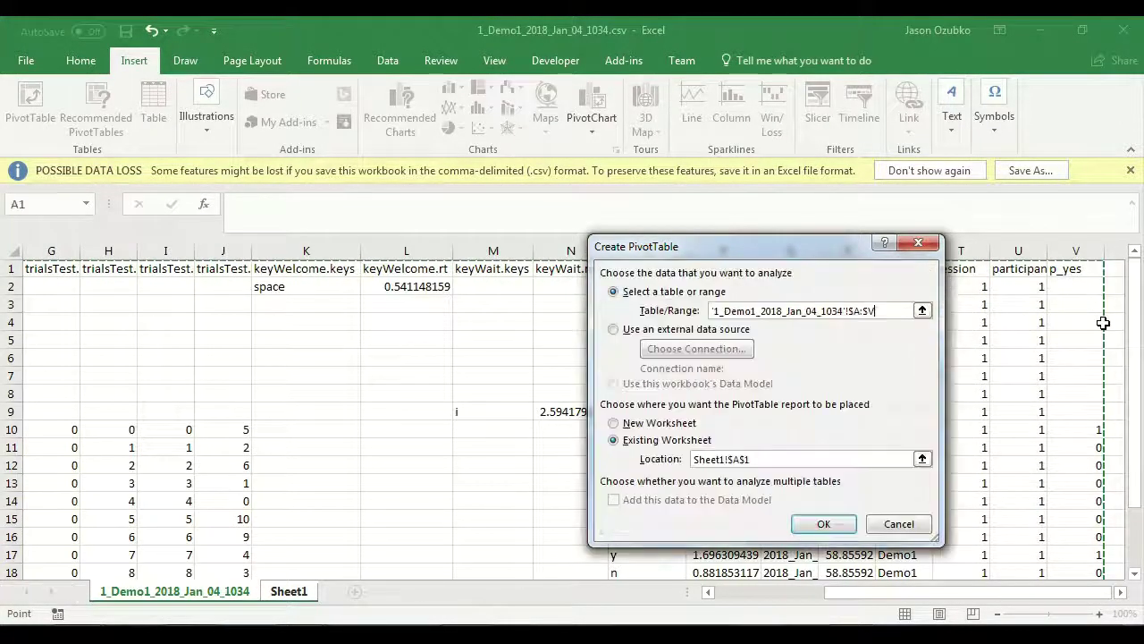
drag(935, 605, 822, 605)
drag(42, 244, 1080, 339)
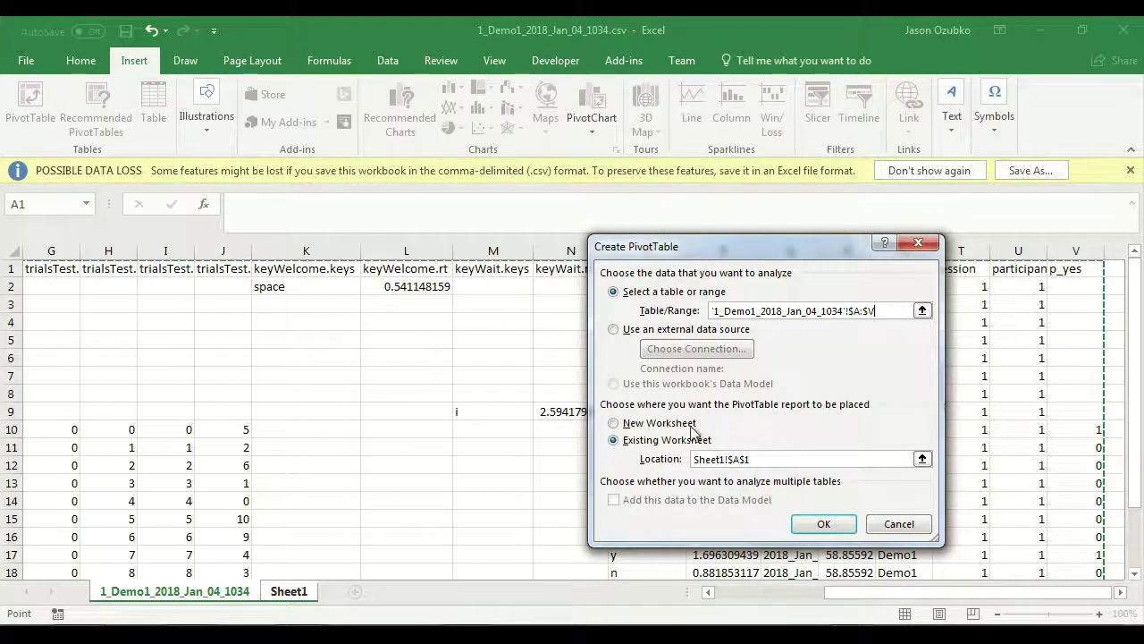
click(815, 526)
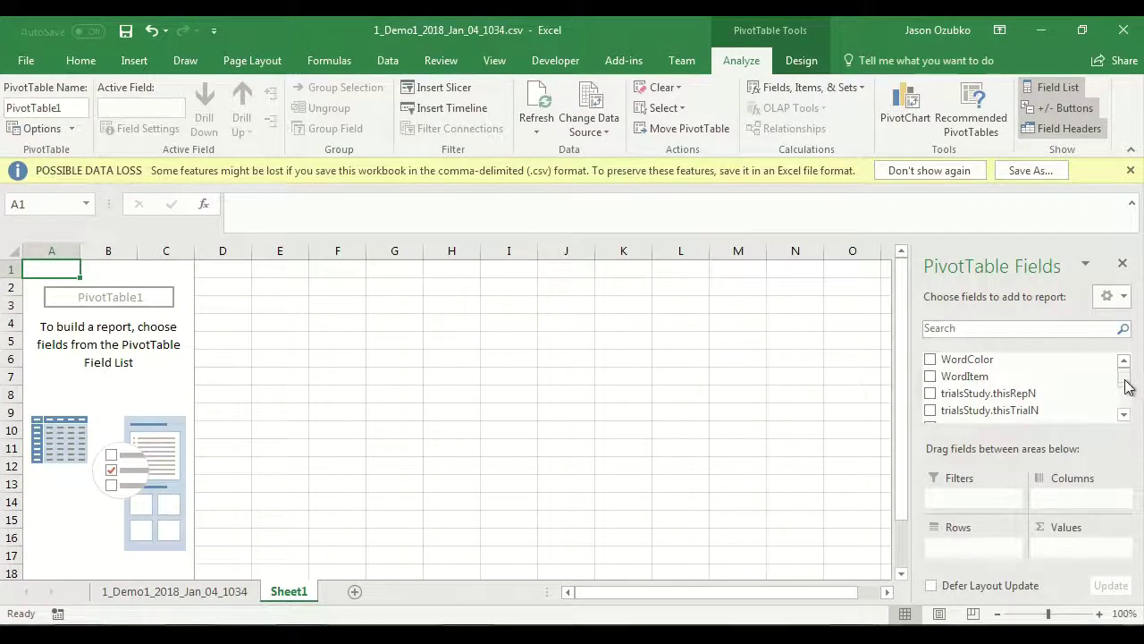
Step: Examine the blue, green and None WordColor values of the test trials in rows 10 to 21 of the data sheet
mouse_move(1125, 380)
mouse_down()
mouse_move(1125, 405)
mouse_move(1129, 379)
mouse_up()
click(237, 591)
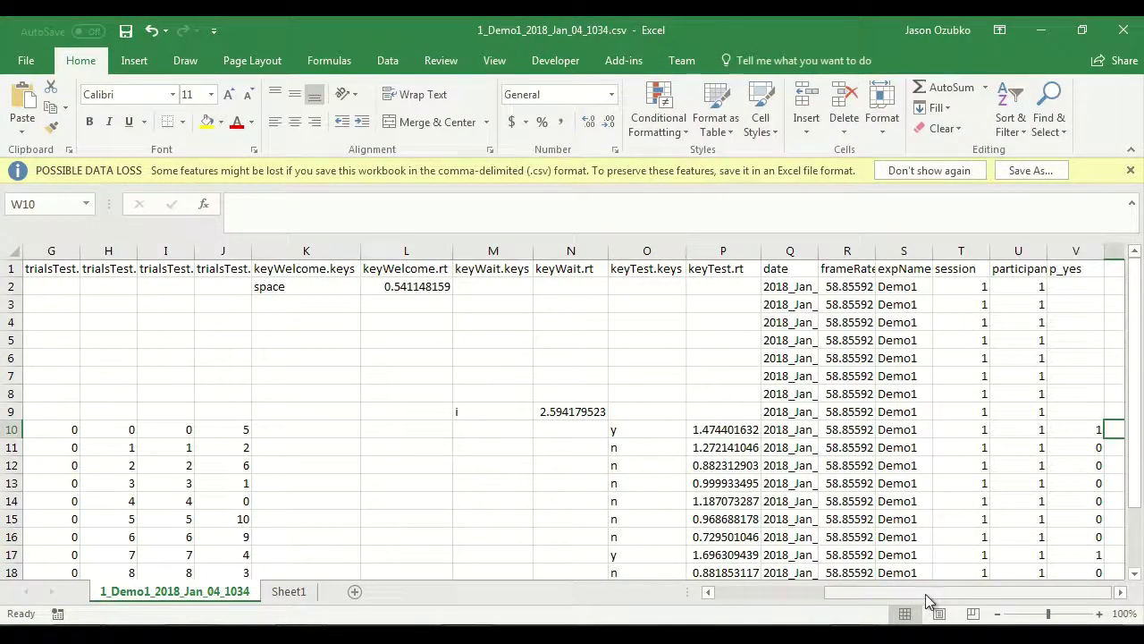
scroll(374, 527, left, 3)
scroll(374, 526, down, 2)
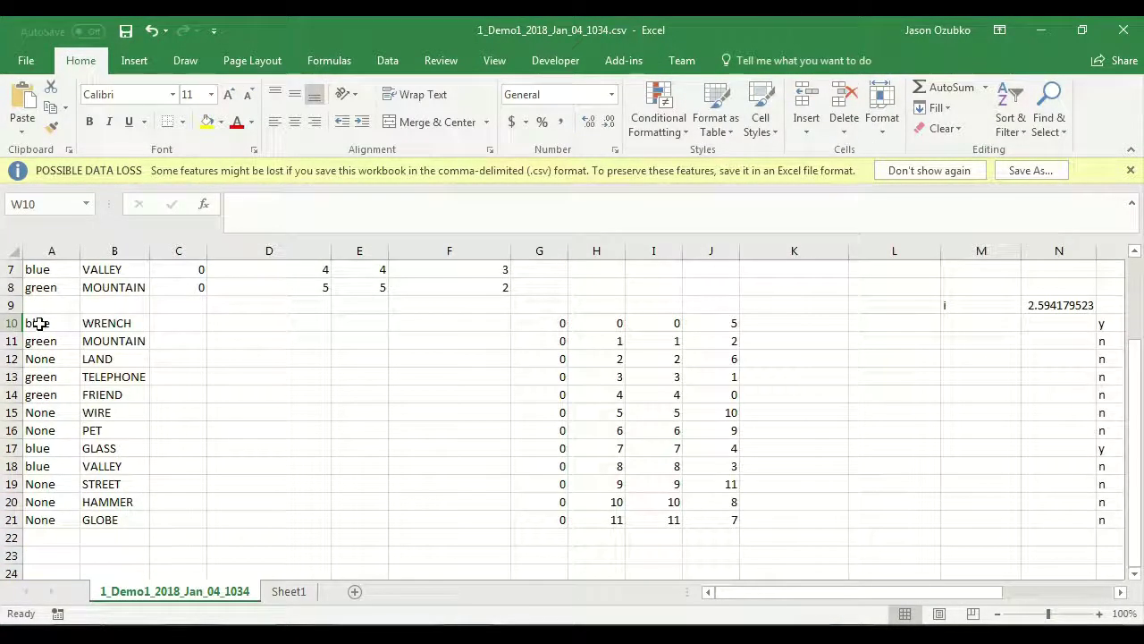
click(40, 325)
drag(45, 325, 44, 395)
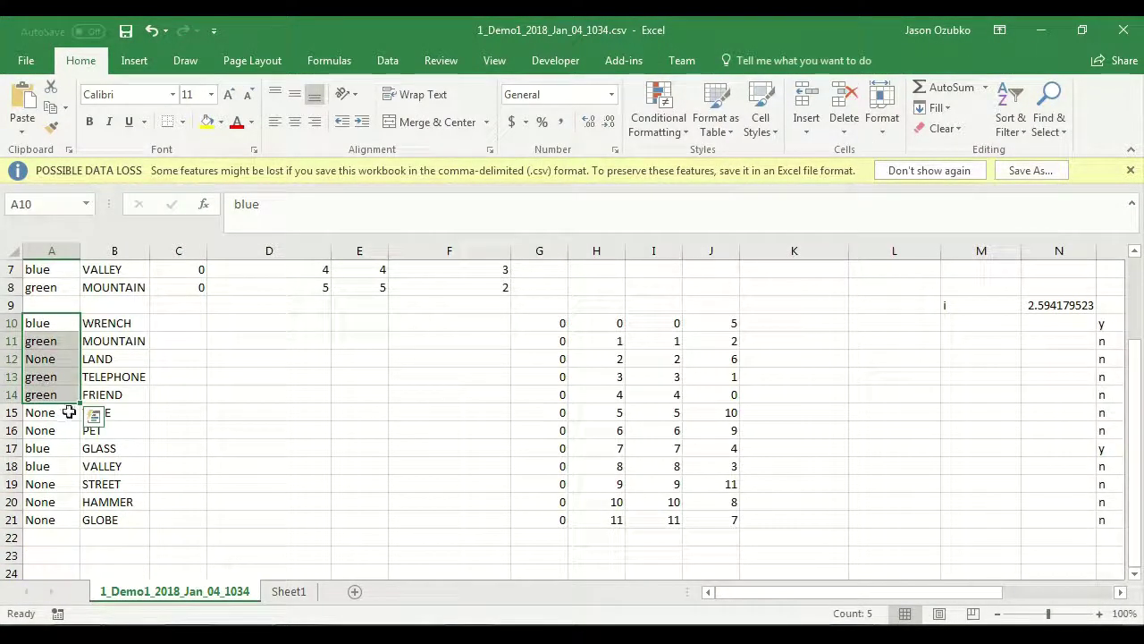
click(105, 339)
click(38, 341)
drag(37, 341, 56, 376)
click(145, 378)
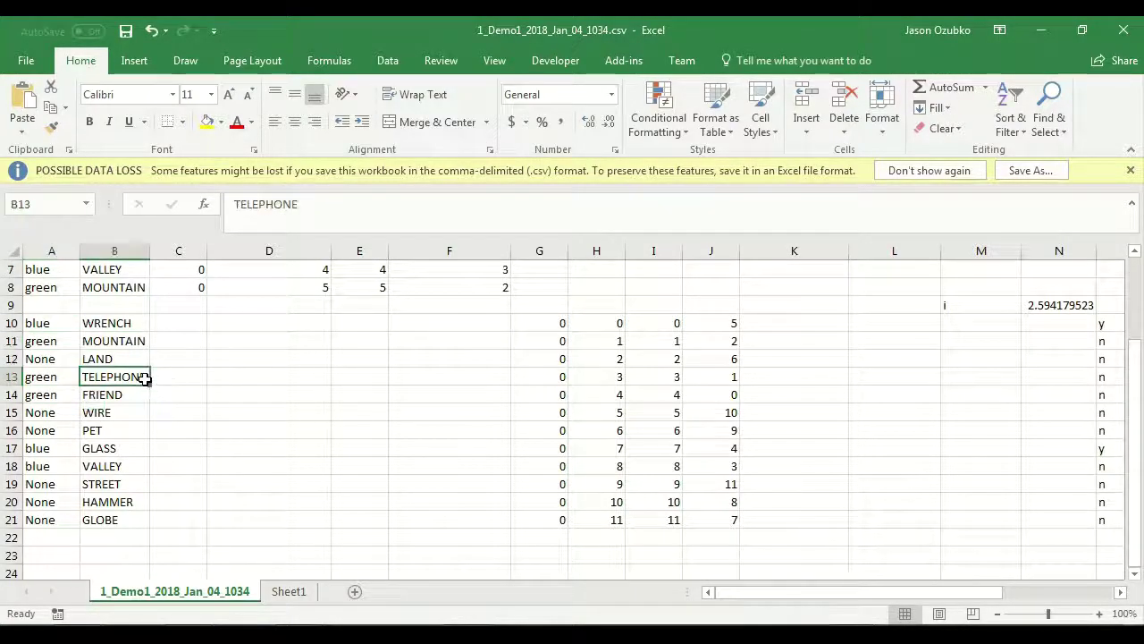
drag(43, 414, 43, 436)
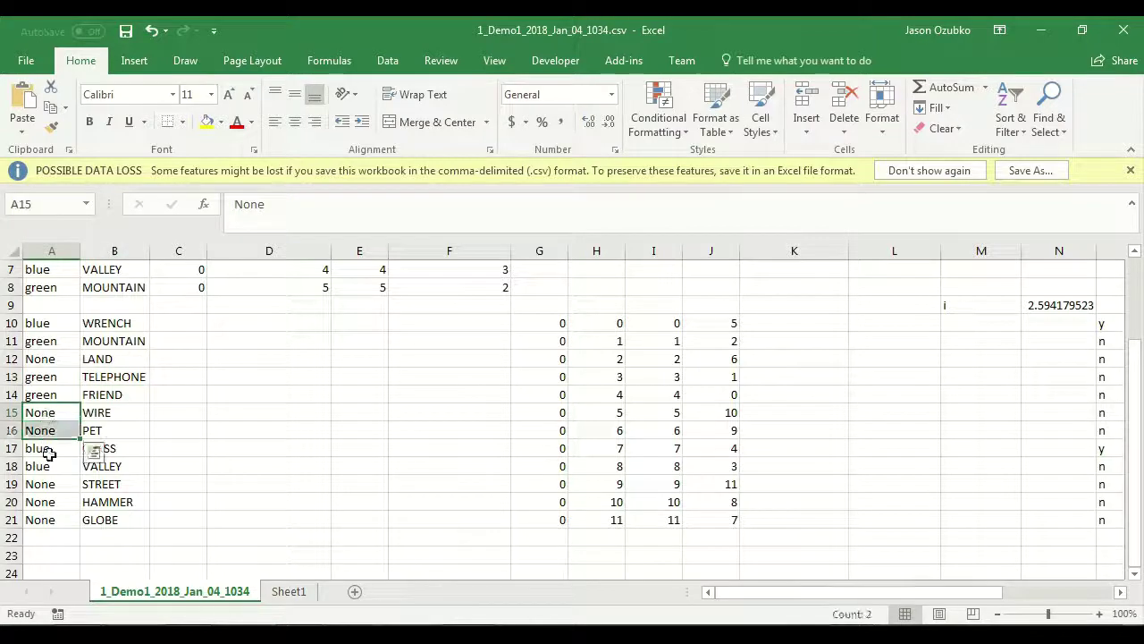
drag(43, 484, 53, 521)
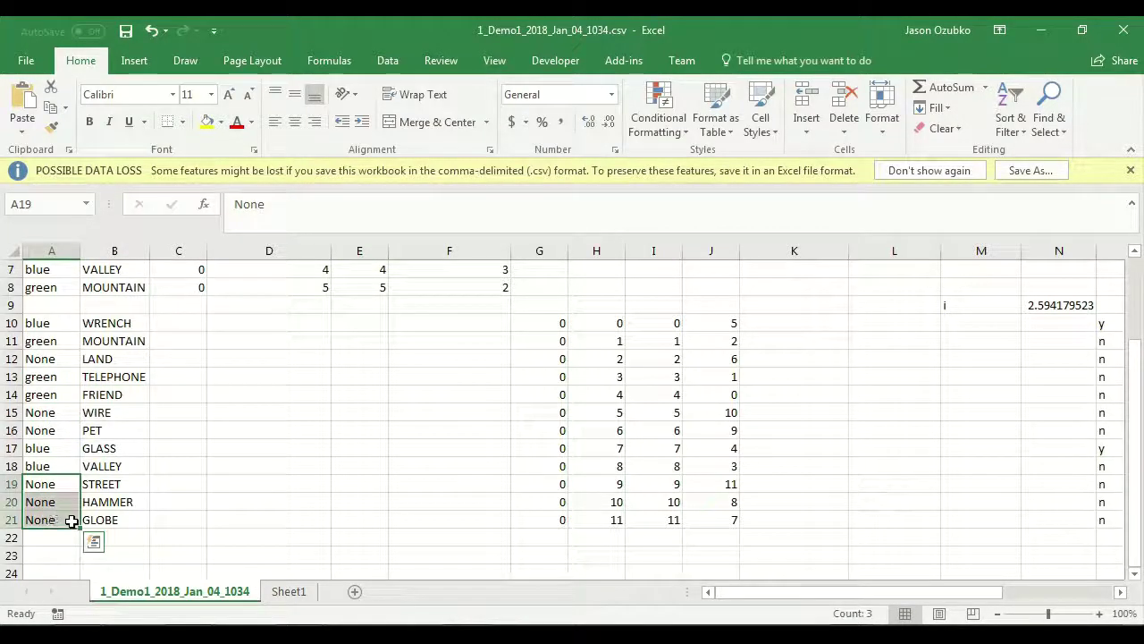
Step: Check the PivotTable field list on Sheet1 and review the WordColor column from its header down to row 21 of the data sheet
click(289, 591)
drag(1125, 385, 1127, 394)
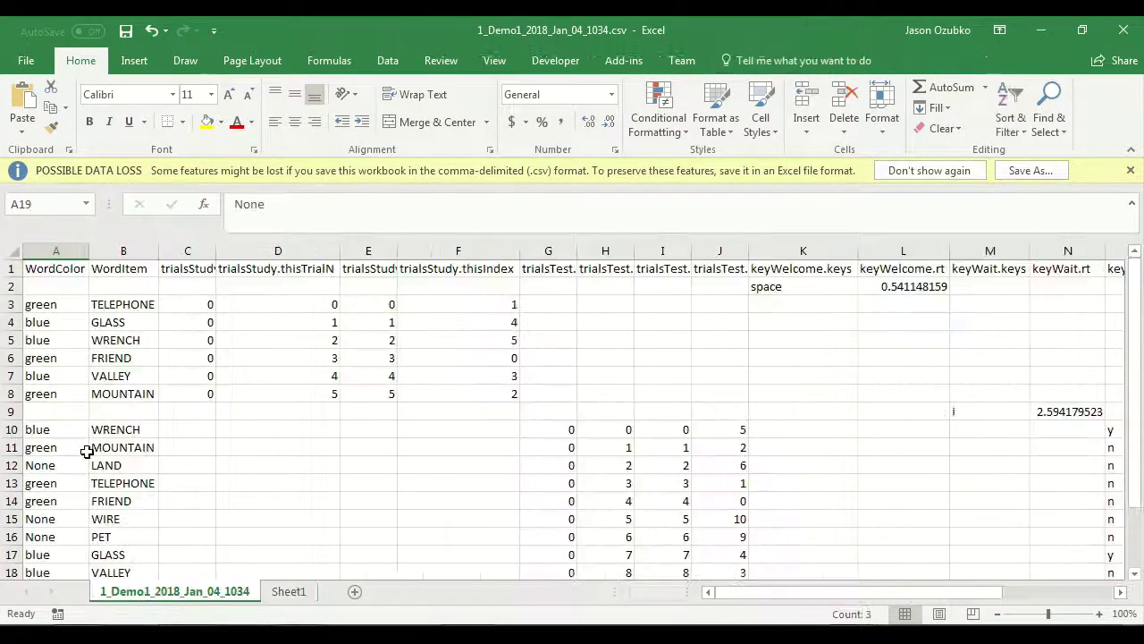
click(54, 266)
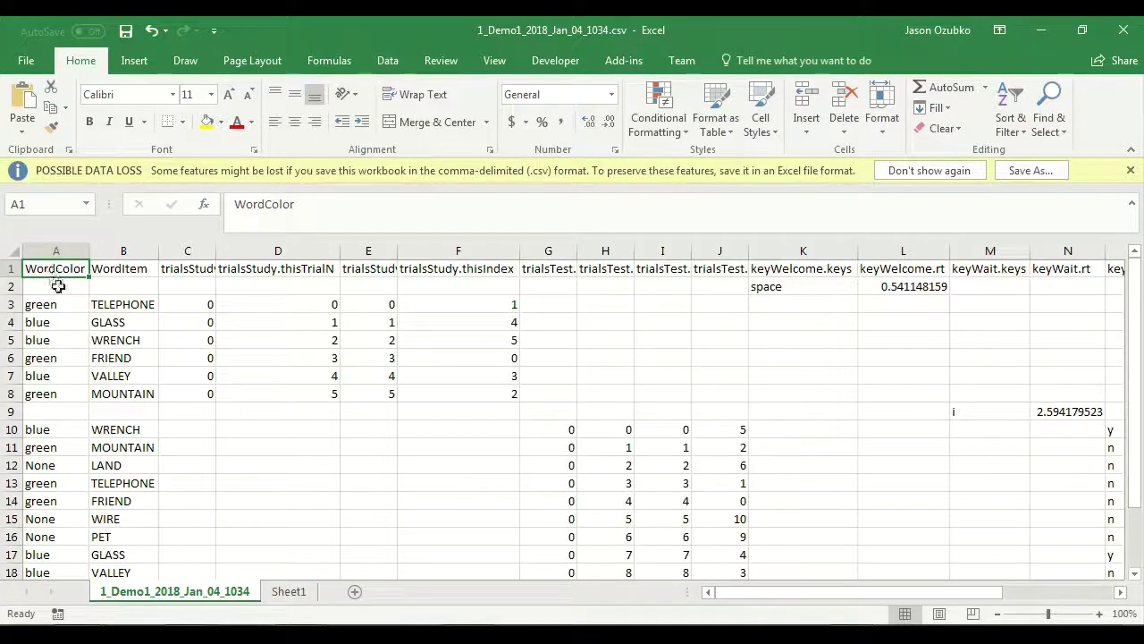
scroll(52, 353, down, 2)
scroll(47, 366, up, 2)
scroll(98, 411, down, 2)
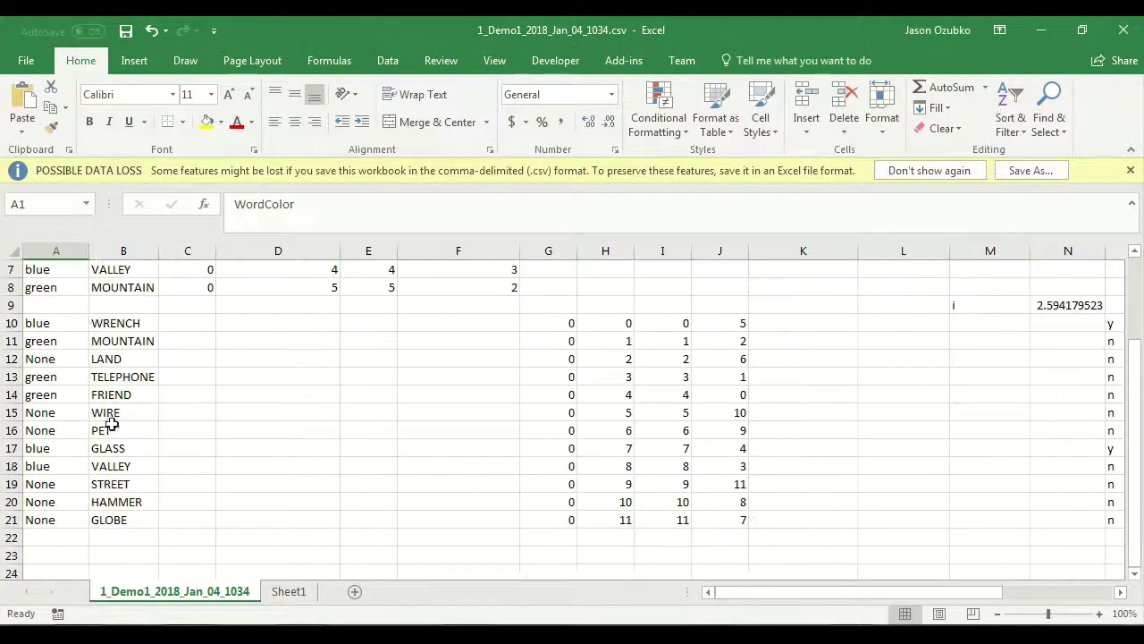
scroll(241, 492, up, 2)
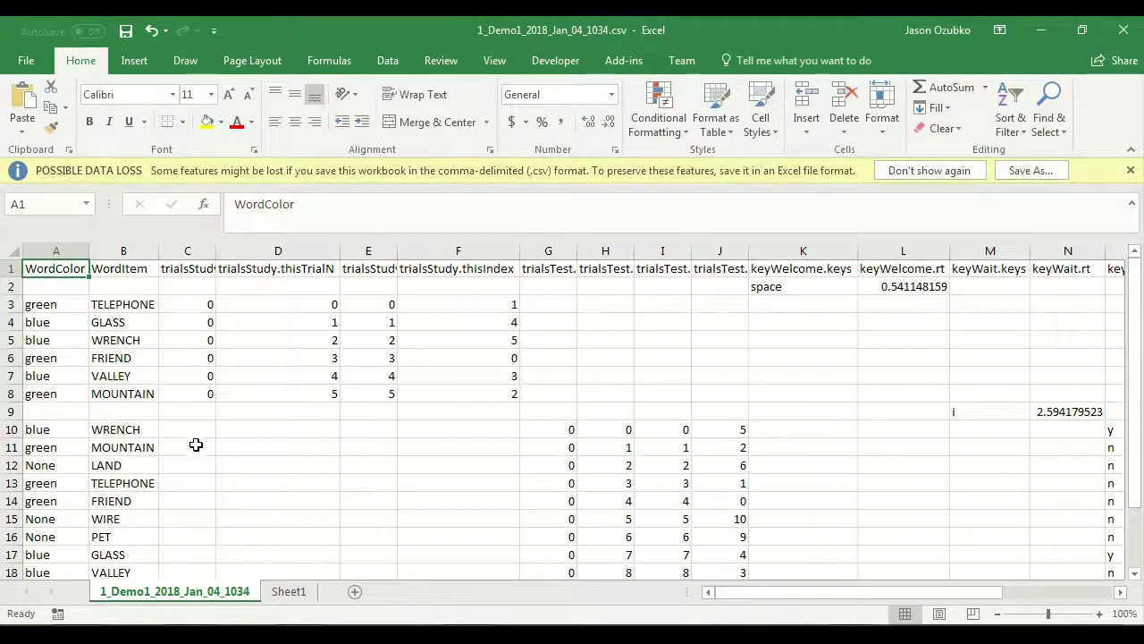
Step: Add the WordColor field to the Columns area of the PivotTable on Sheet1
click(289, 592)
click(1124, 361)
drag(1124, 362, 1124, 361)
drag(978, 360, 1078, 498)
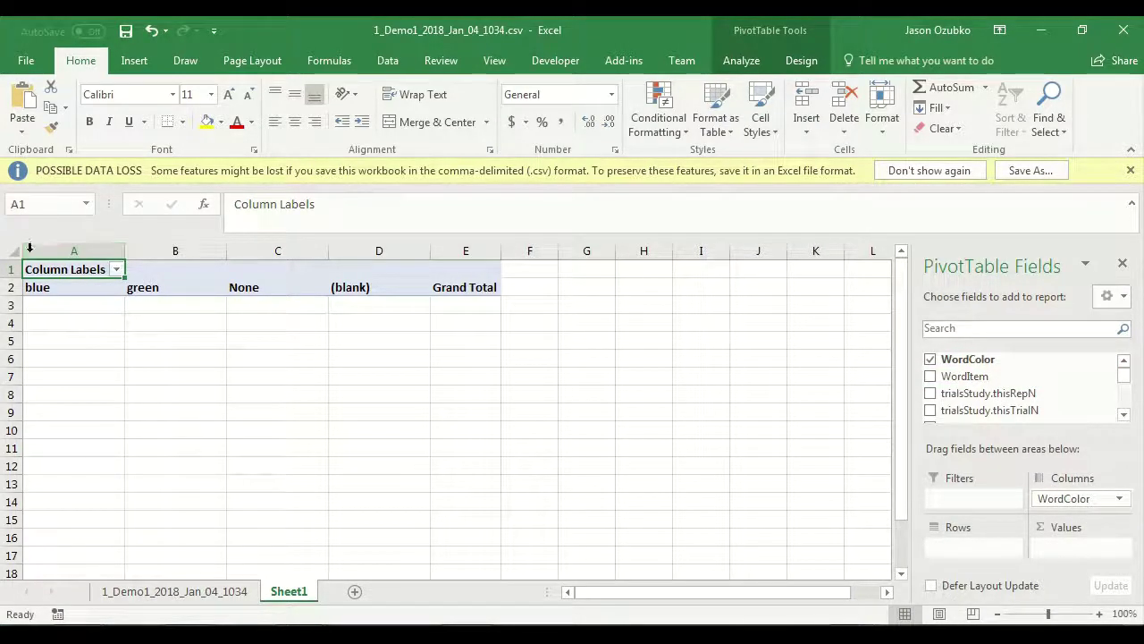
Step: Examine the empty PivotTable cells under blue, green and None, and glance back at the source data sheet
click(68, 306)
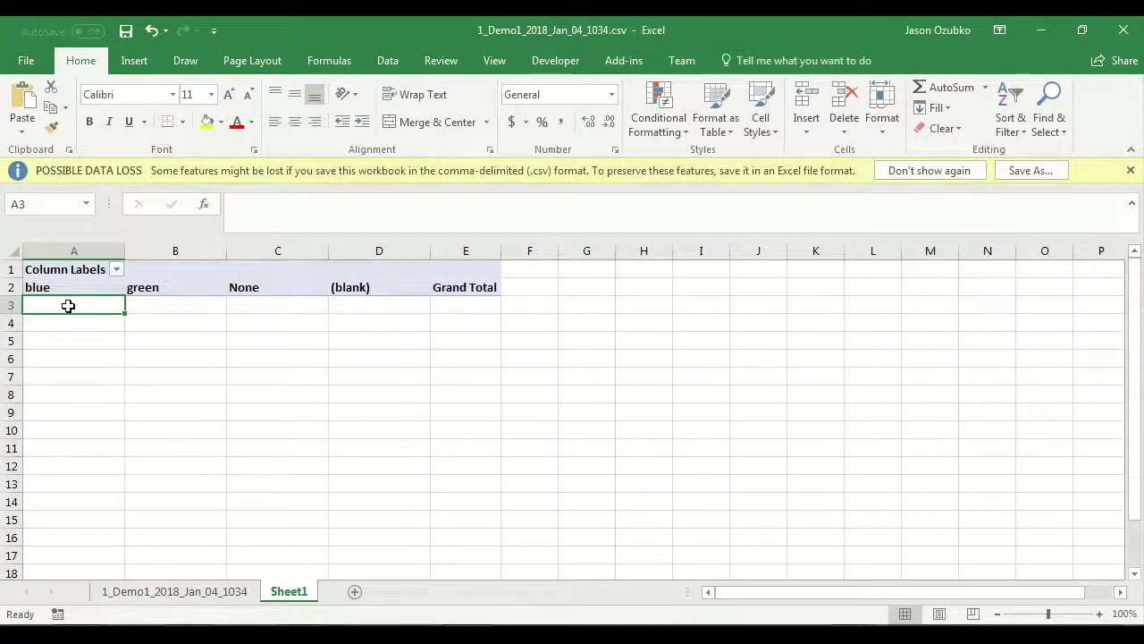
click(182, 304)
click(292, 304)
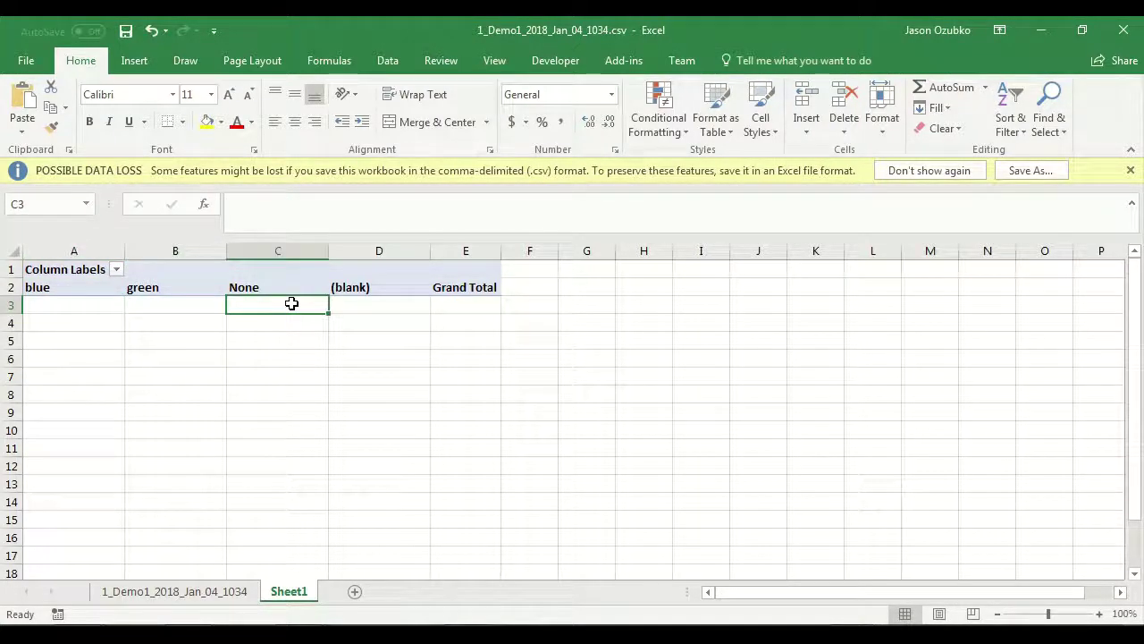
click(62, 304)
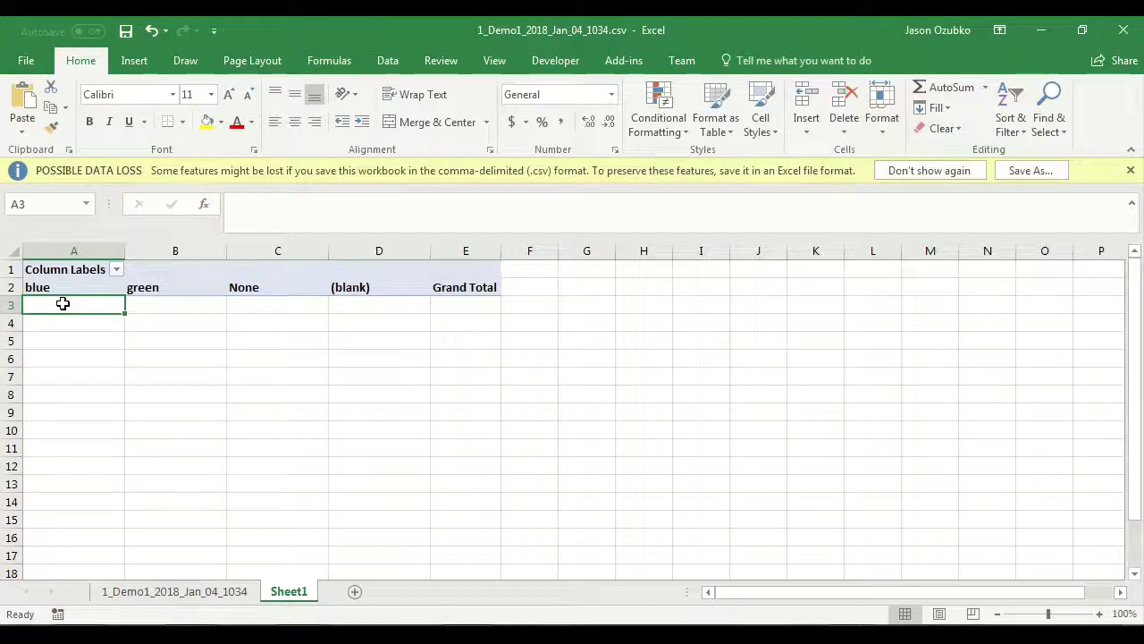
click(191, 306)
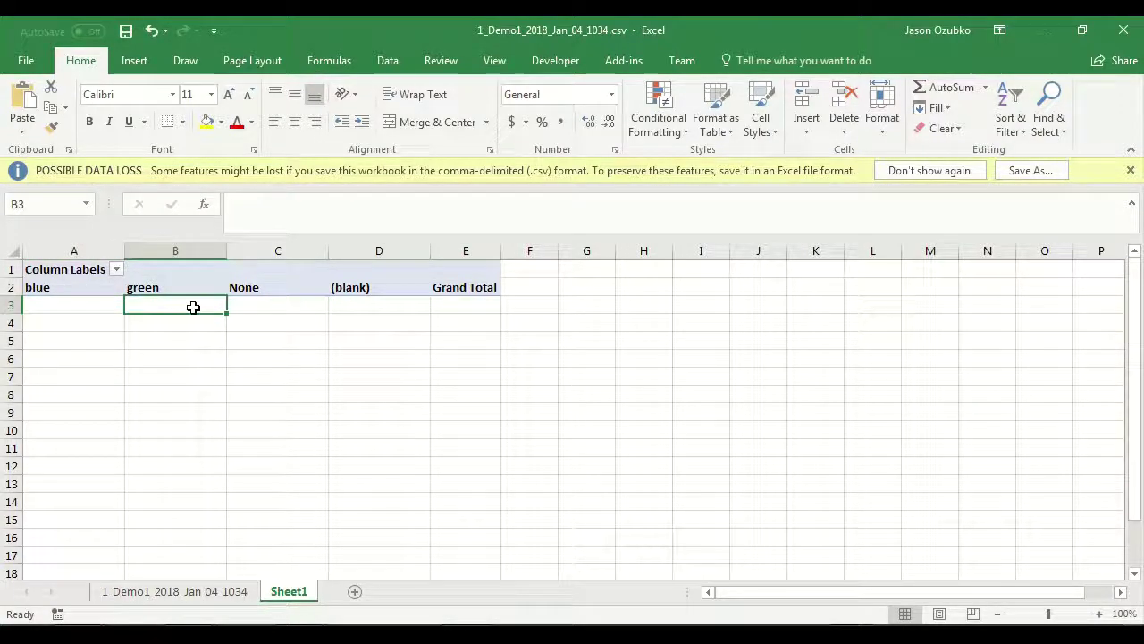
click(285, 307)
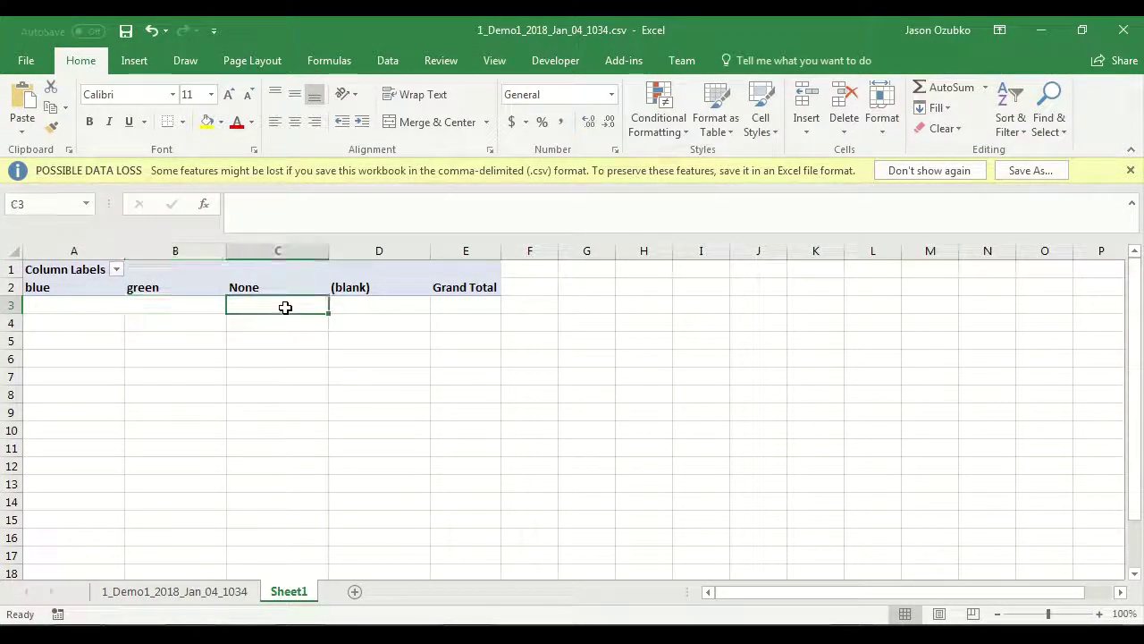
click(181, 601)
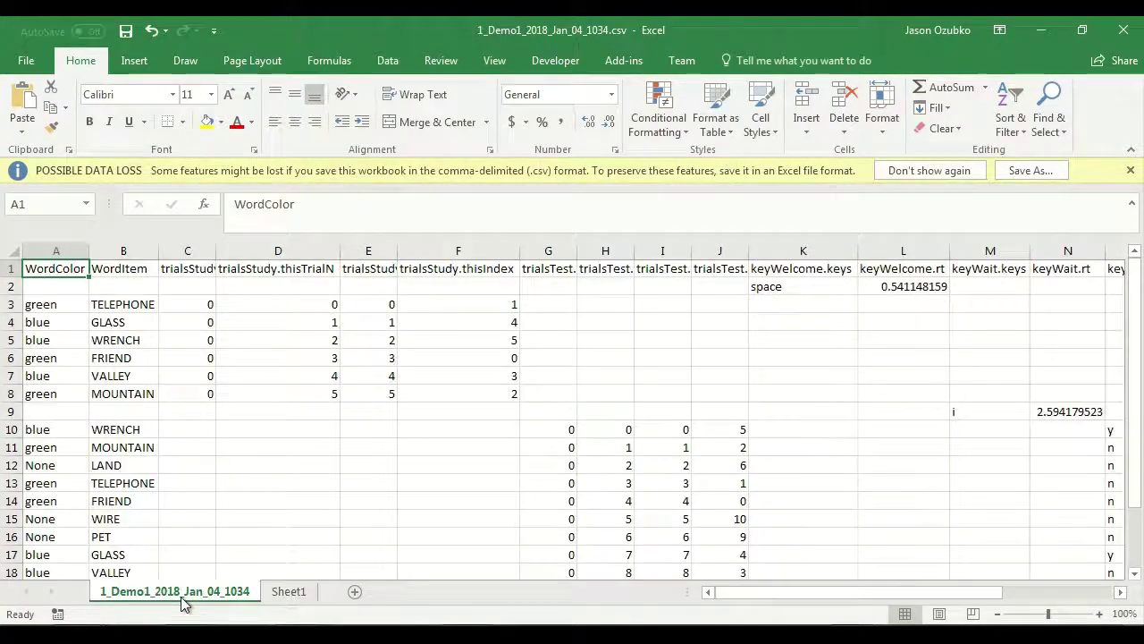
click(286, 591)
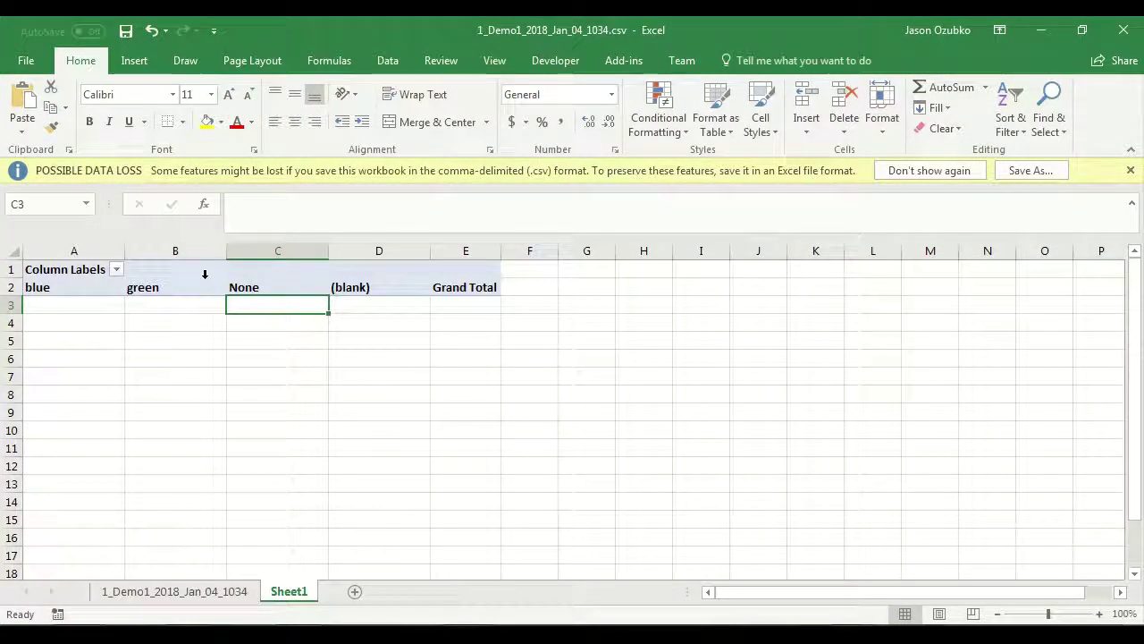
Step: Add the p_yes field to the Values area of the PivotTable as a sum
click(418, 284)
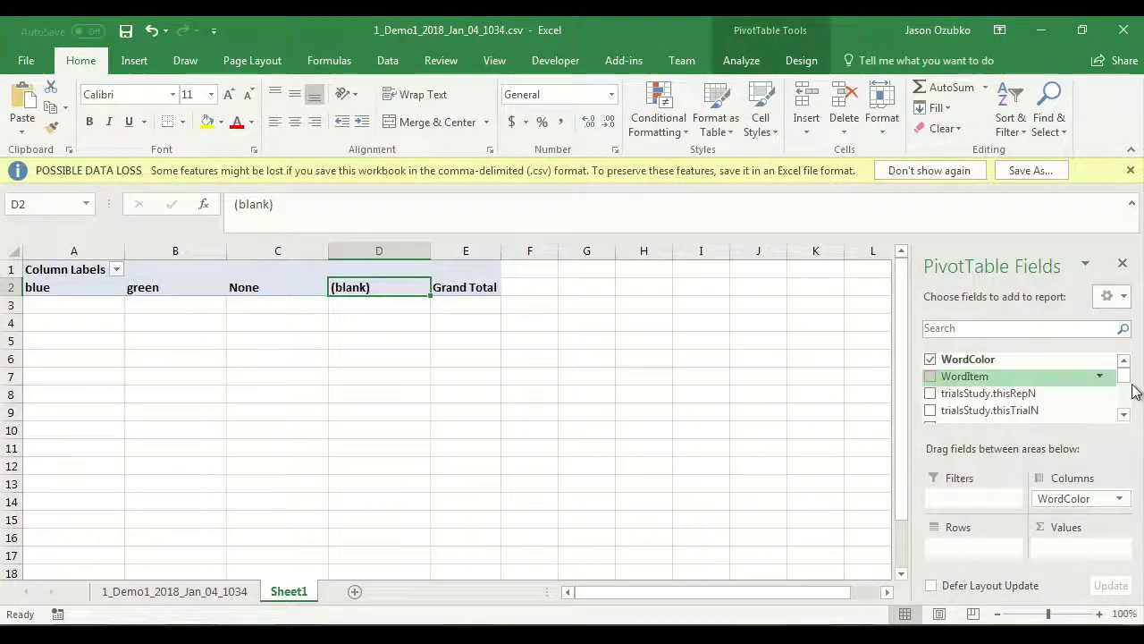
mouse_move(1049, 435)
mouse_down()
mouse_move(1048, 370)
mouse_move(1049, 430)
mouse_up()
drag(1125, 353, 1126, 387)
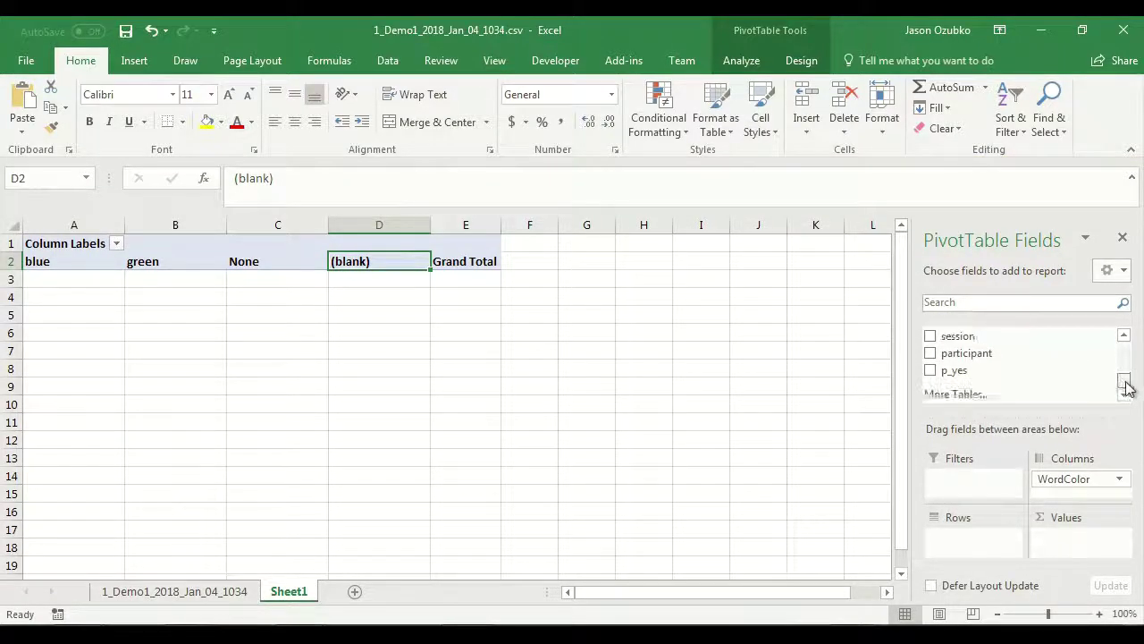
drag(949, 376, 1064, 545)
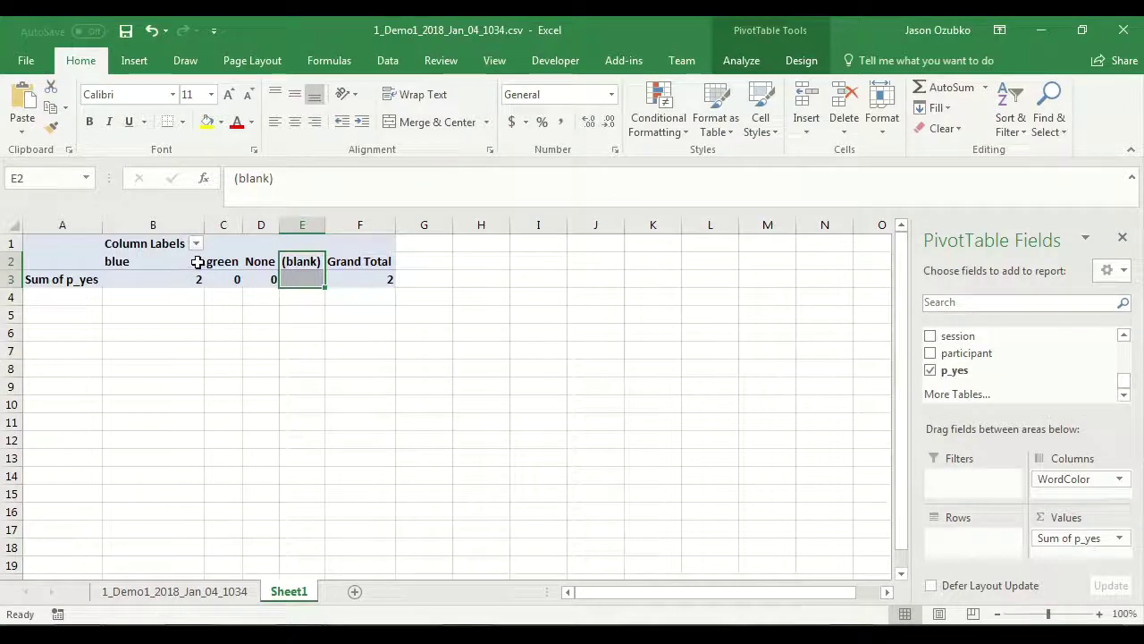
Step: Center the contents of columns A to F on Sheet1
drag(359, 224, 58, 224)
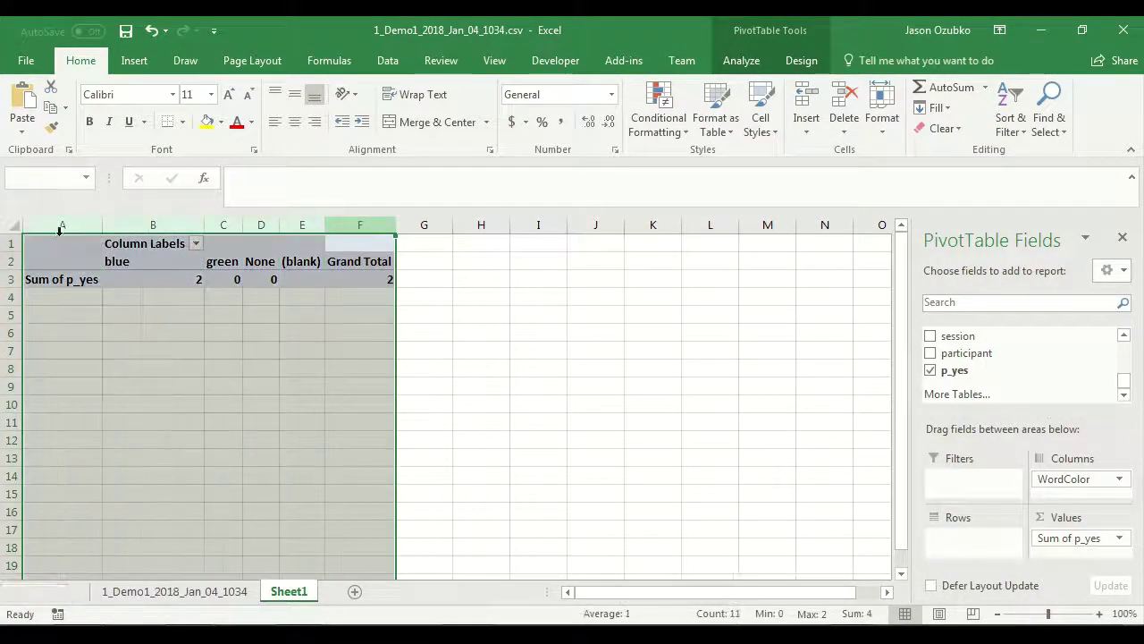
click(294, 121)
click(228, 329)
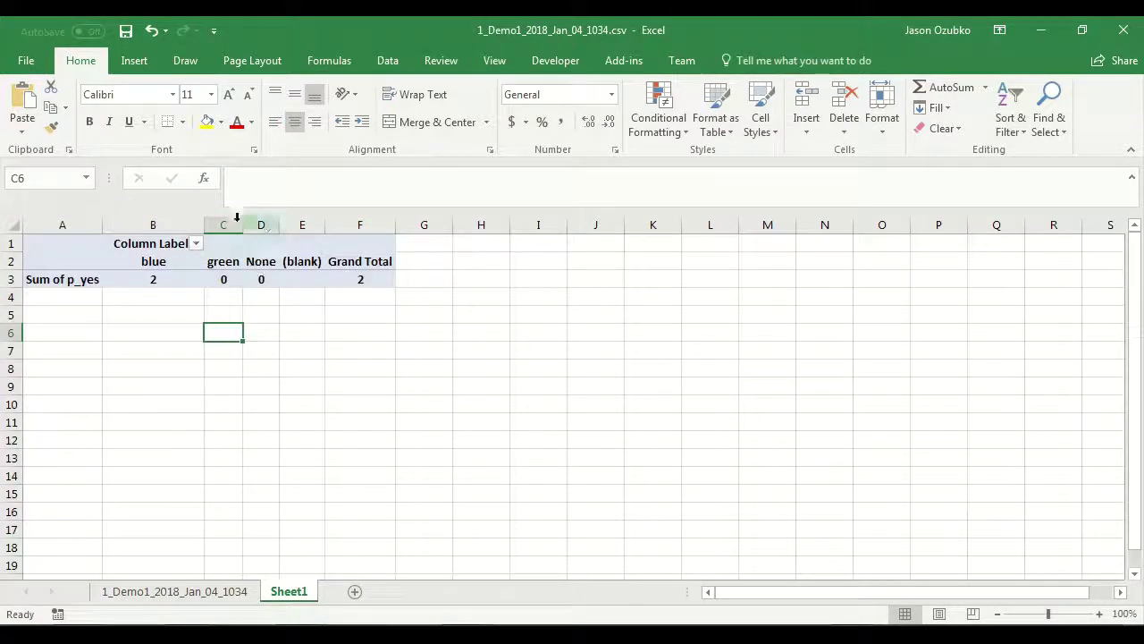
Step: Read the Sum of p_yes values for the blue, green and None columns
click(161, 278)
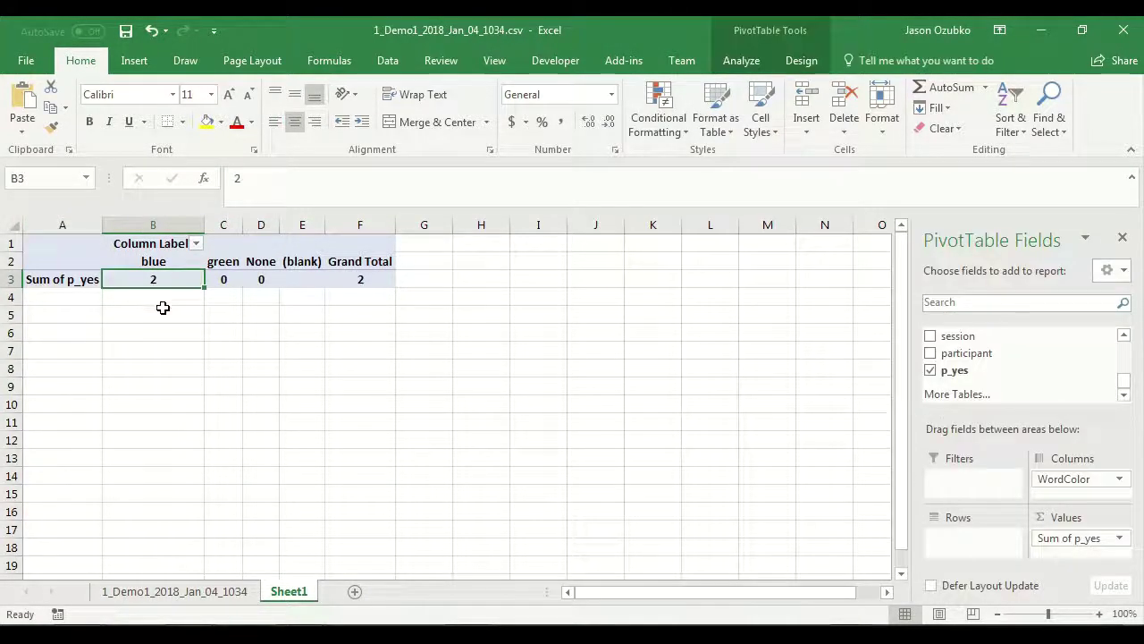
click(224, 282)
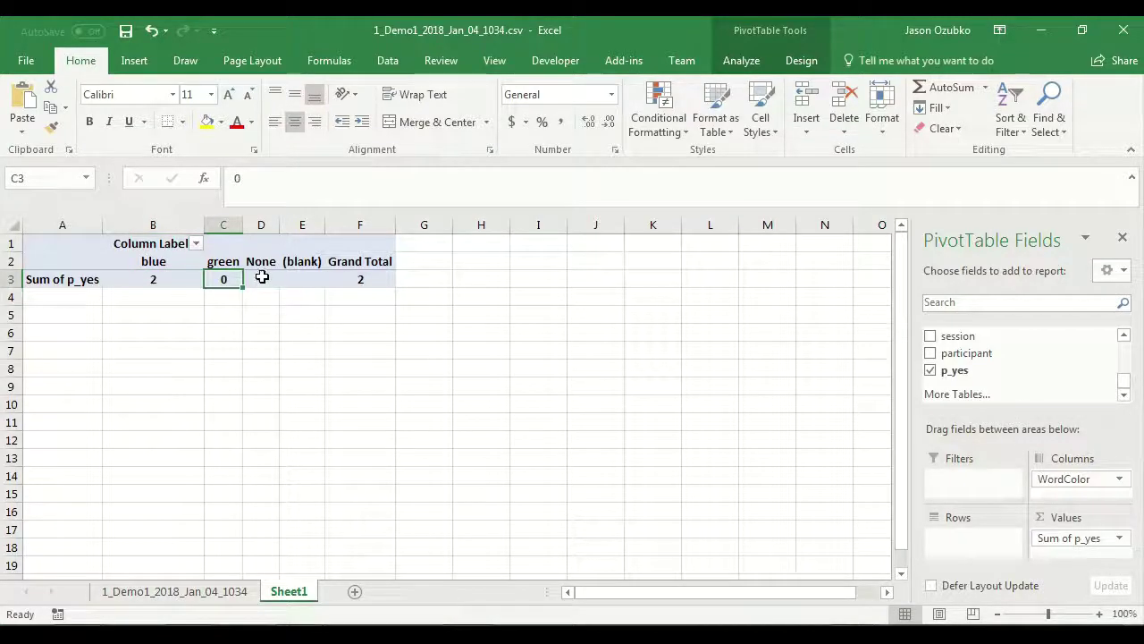
click(262, 278)
click(273, 365)
click(159, 285)
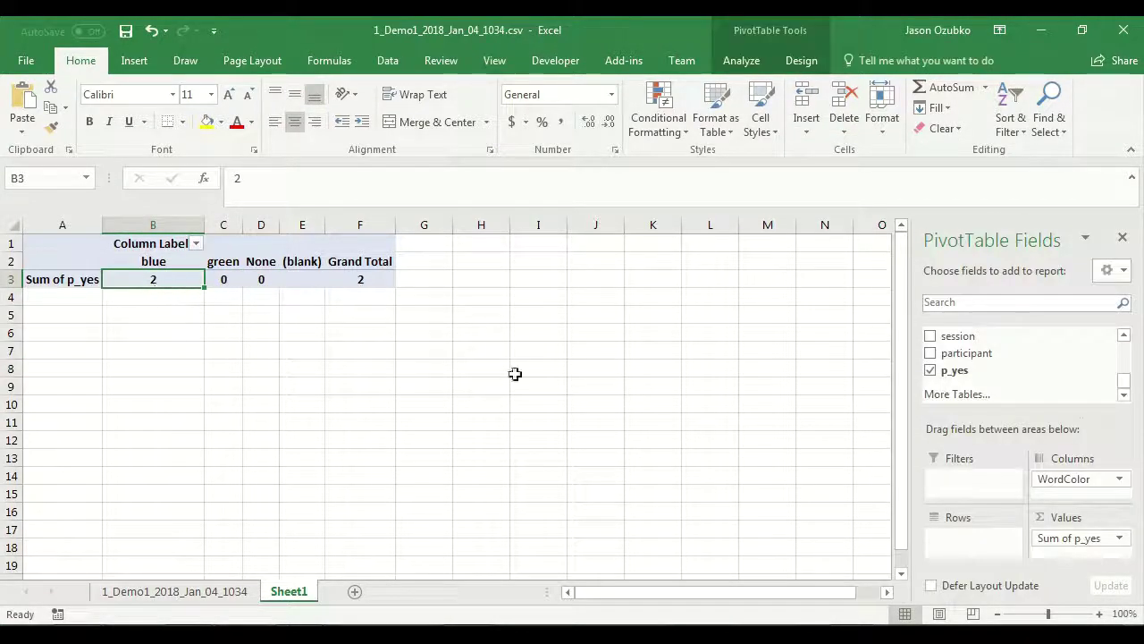
Step: Change the p_yes value field in the PivotTable to summarize by Count
click(1120, 539)
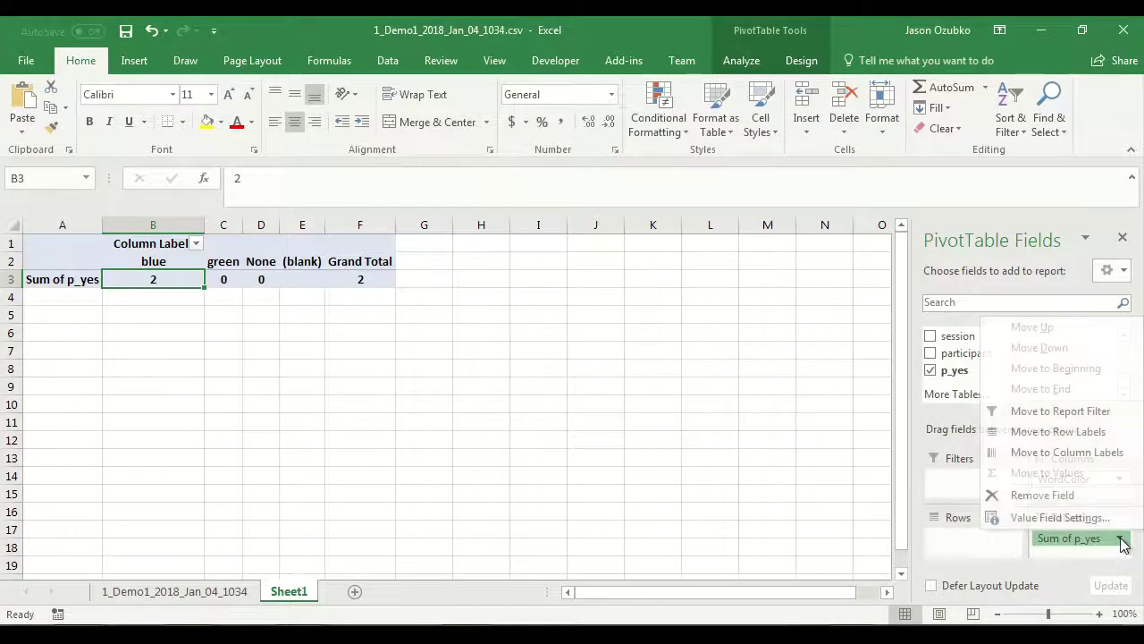
click(1120, 540)
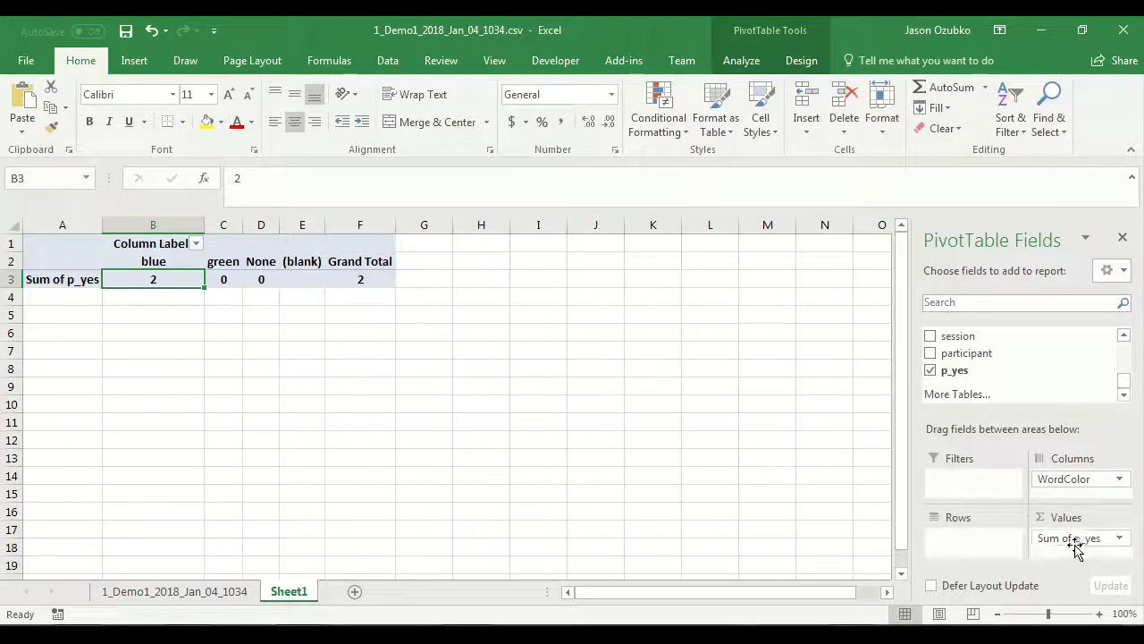
click(1119, 539)
click(1105, 524)
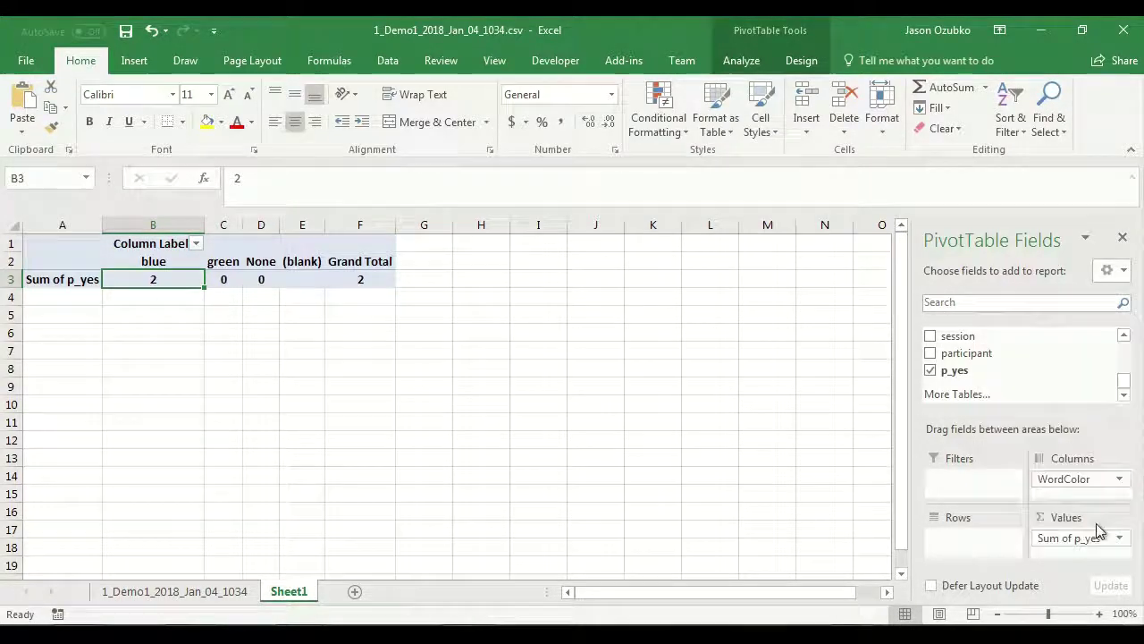
drag(716, 266, 631, 171)
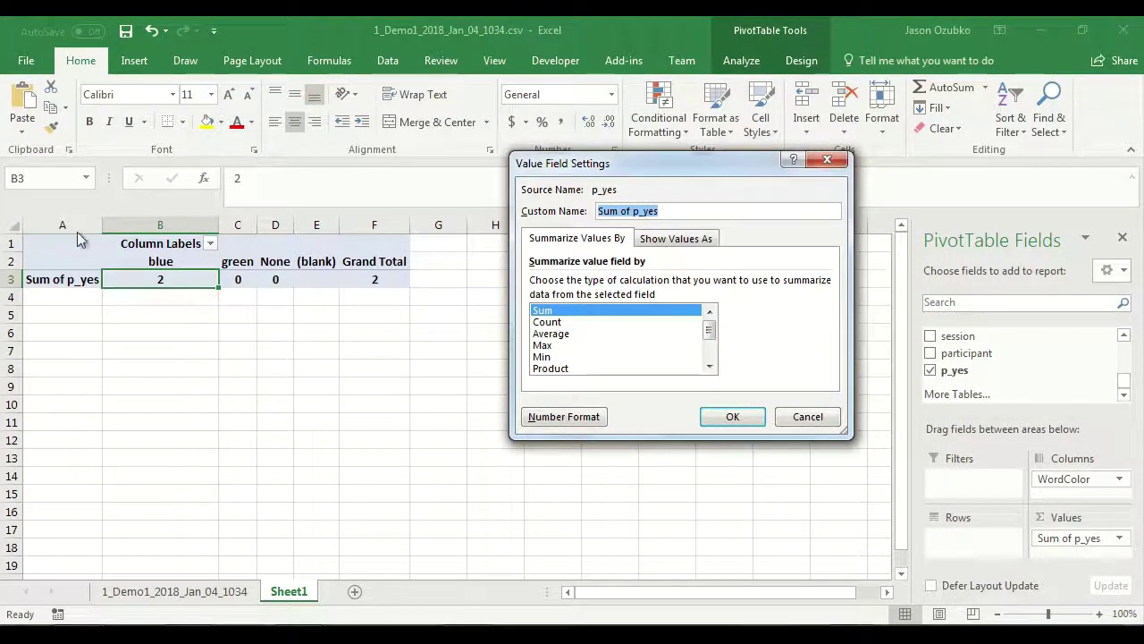
click(547, 322)
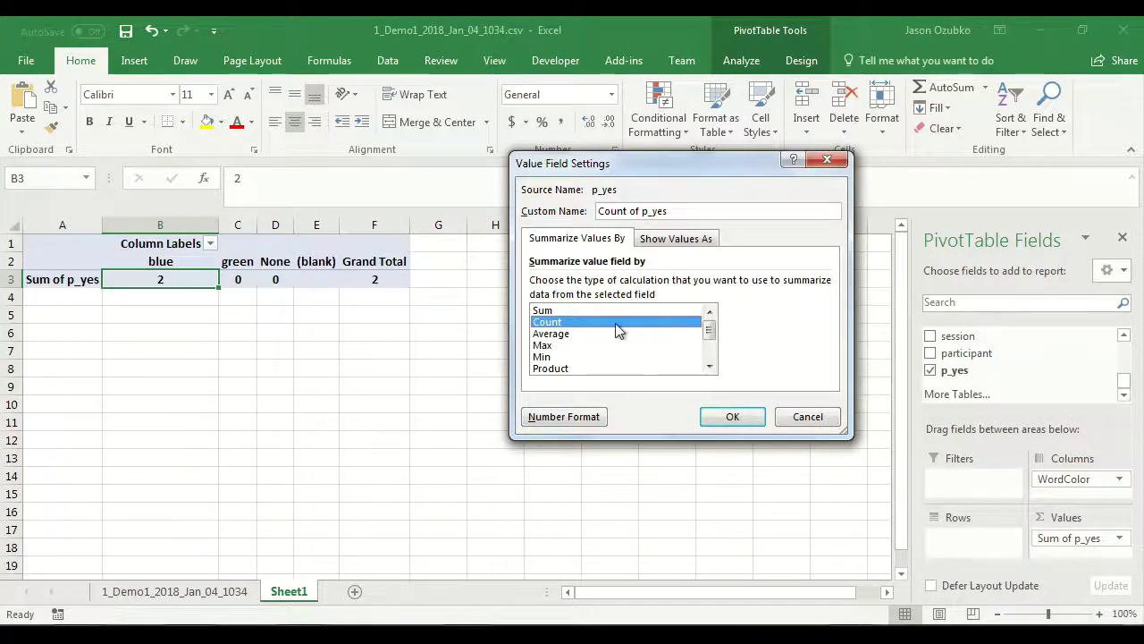
click(738, 422)
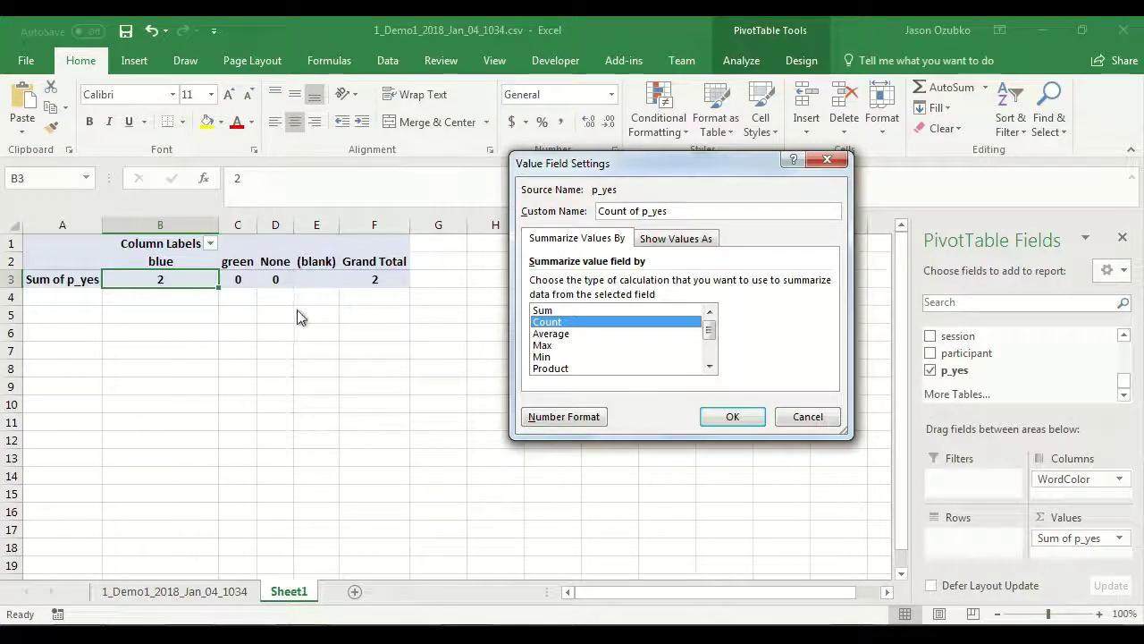
click(731, 418)
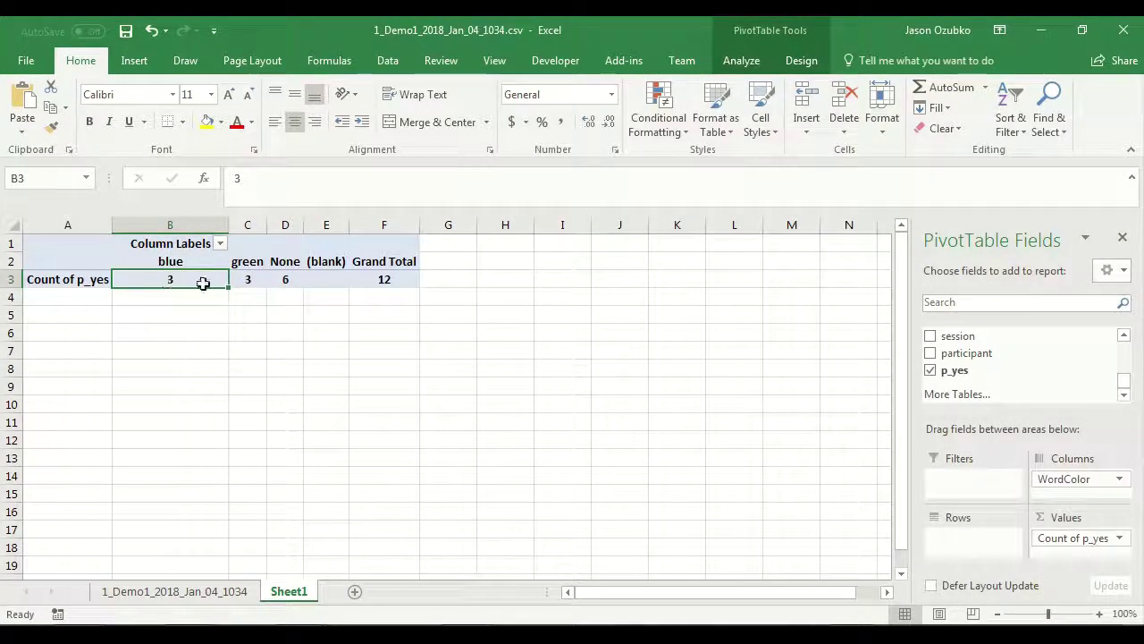
Step: Review the Count of p_yes values for blue, green and None, and return to the 1_Demo1_2018_Jan_04_1034 sheet
mouse_move(188, 280)
click(248, 277)
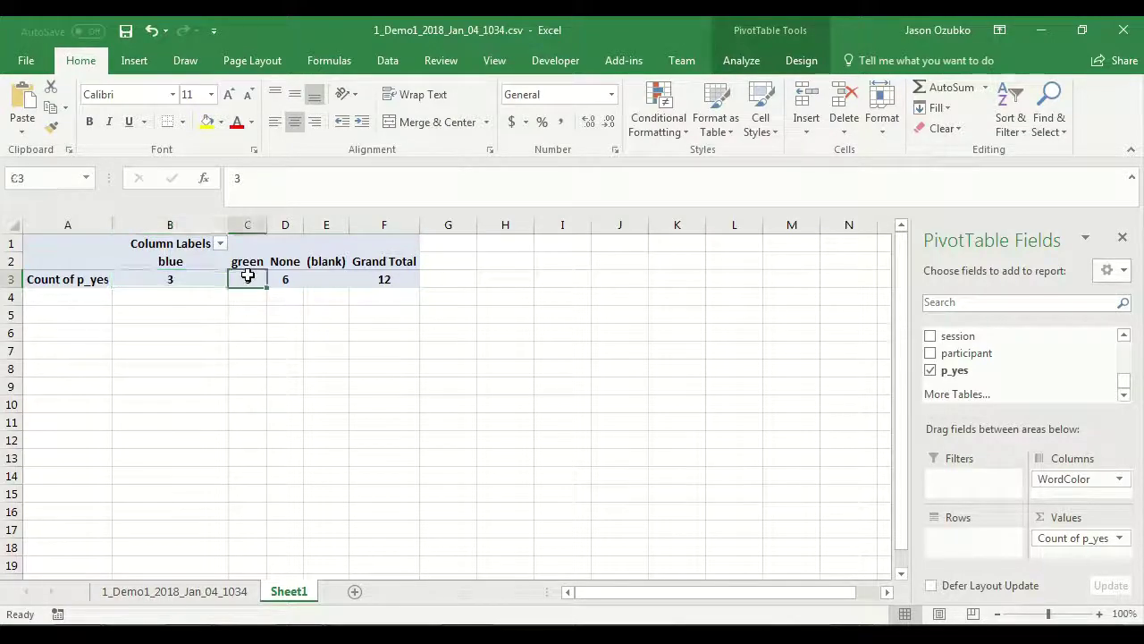
click(291, 281)
click(179, 592)
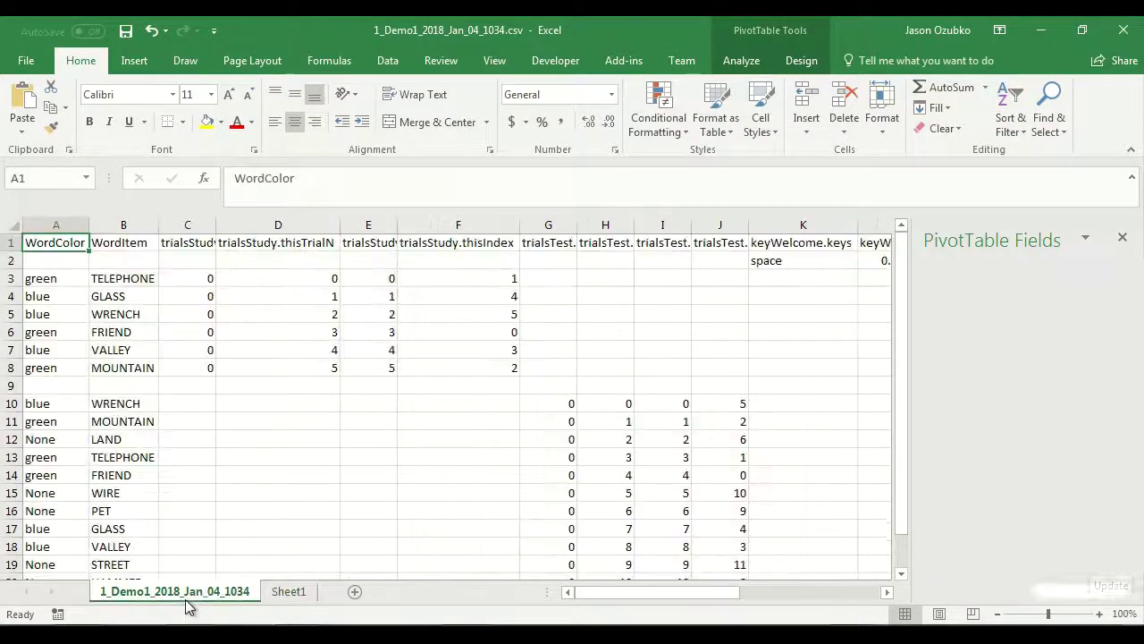
Step: Examine the blue, green and None test trials in the WordColor column, rows 10 to 21 of the 1_Demo1_2018_Jan_04_1034 sheet
scroll(735, 456, down, 1)
scroll(736, 456, down, 1)
click(38, 296)
click(41, 421)
click(43, 441)
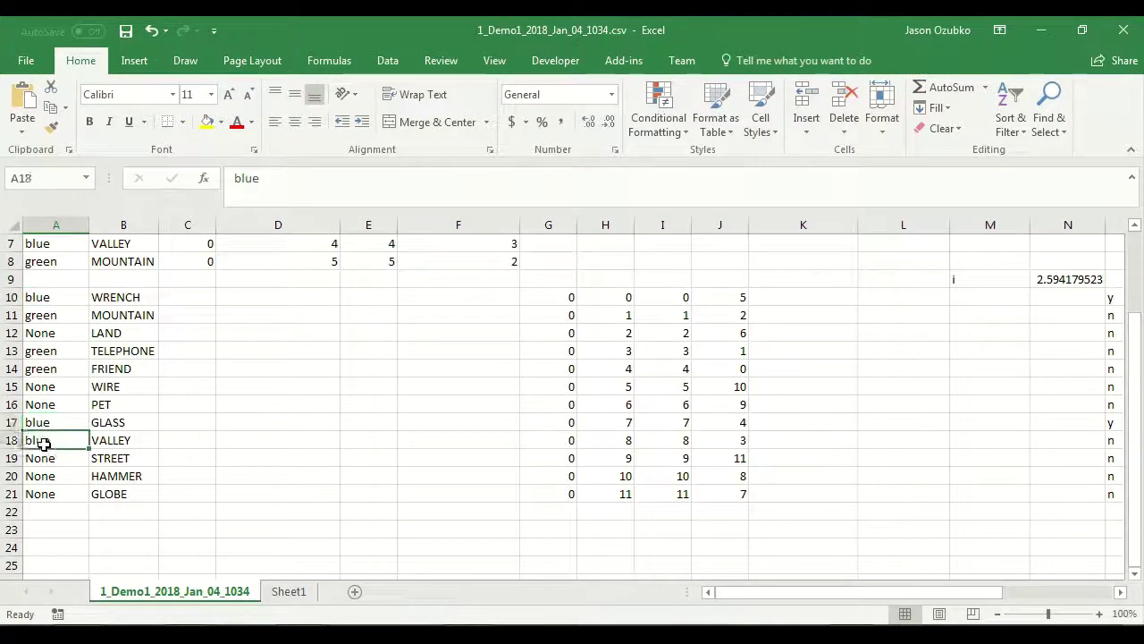
click(32, 317)
click(37, 351)
click(43, 368)
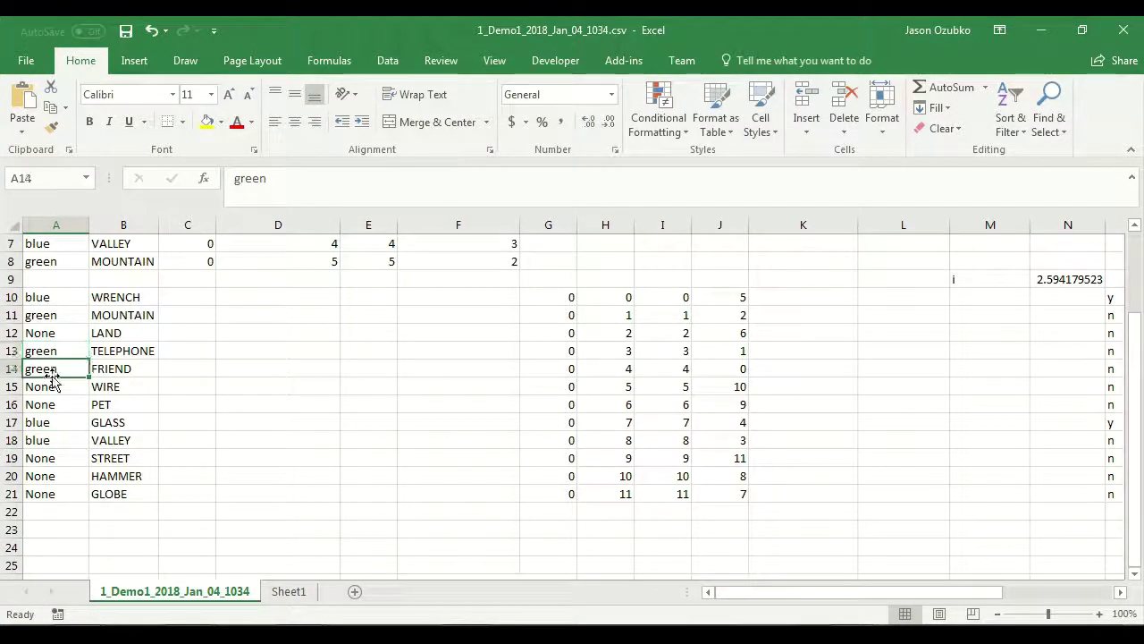
click(50, 337)
click(55, 407)
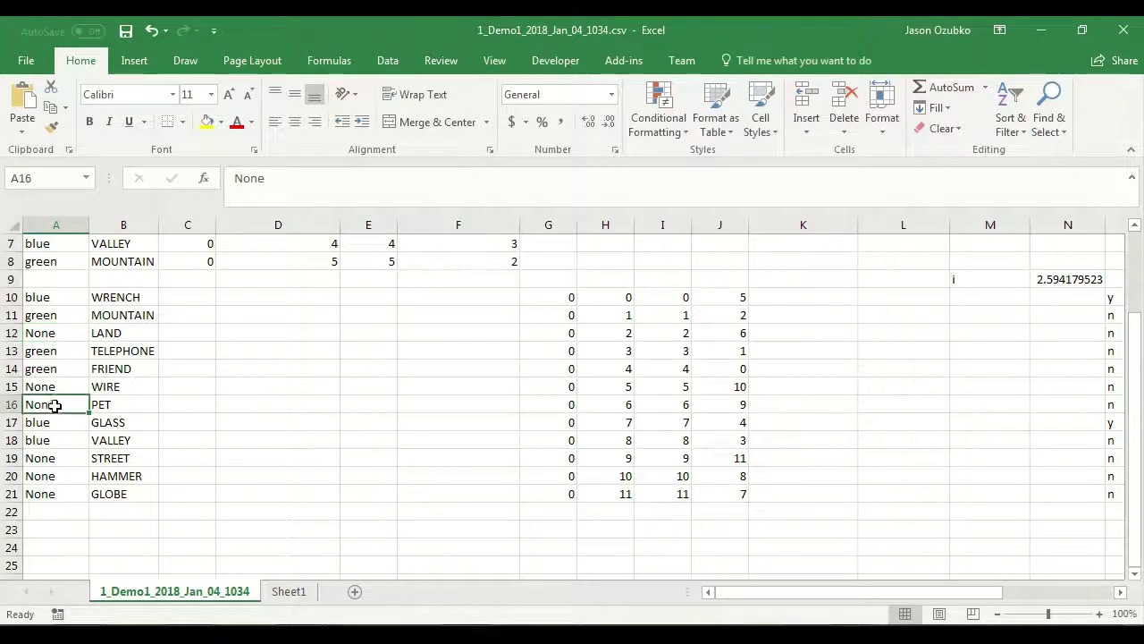
click(55, 474)
click(51, 492)
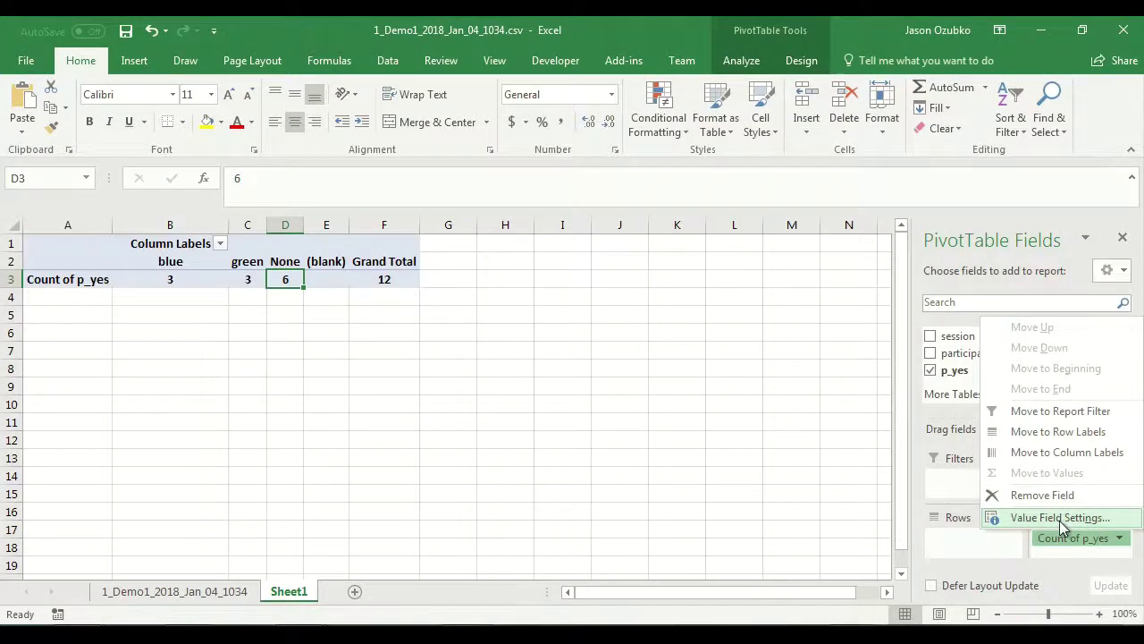
Step: Change the p_yes value field in Sheet1's PivotTable to summarize by Average
click(1060, 519)
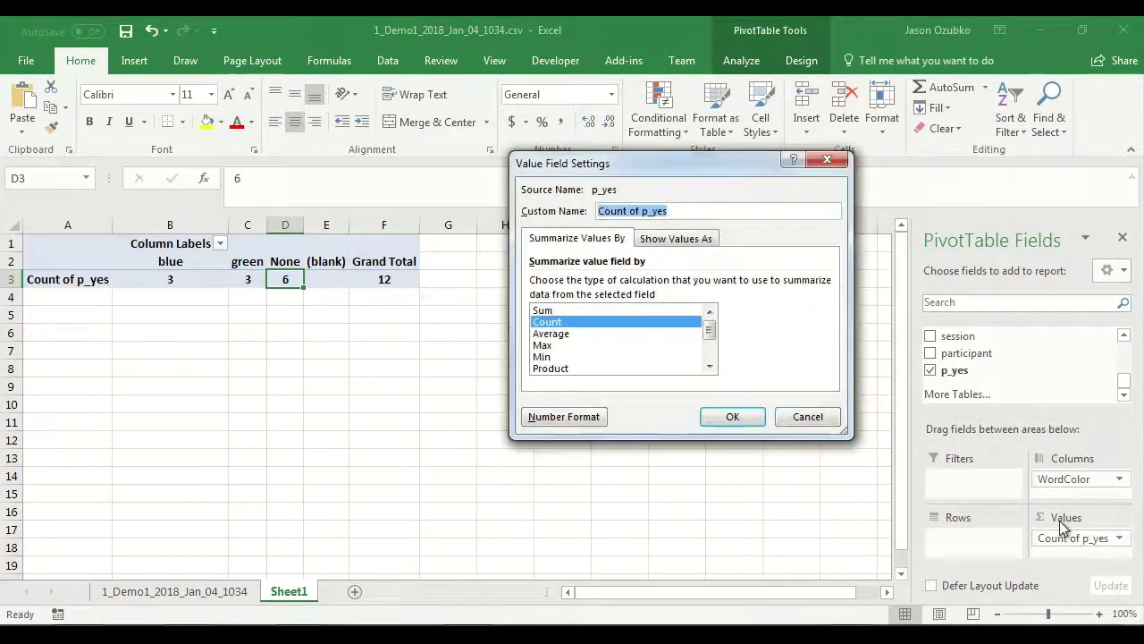
click(564, 334)
click(737, 417)
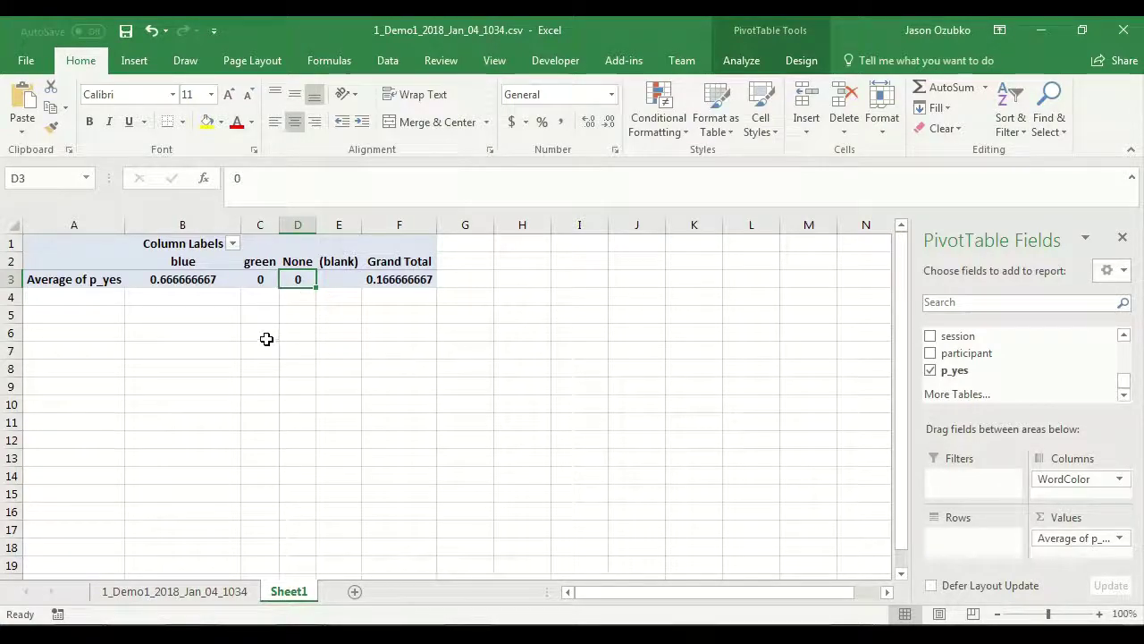
Step: Switch the p_yes value field back to Count and review the counts for blue, green and None
double_click(1077, 540)
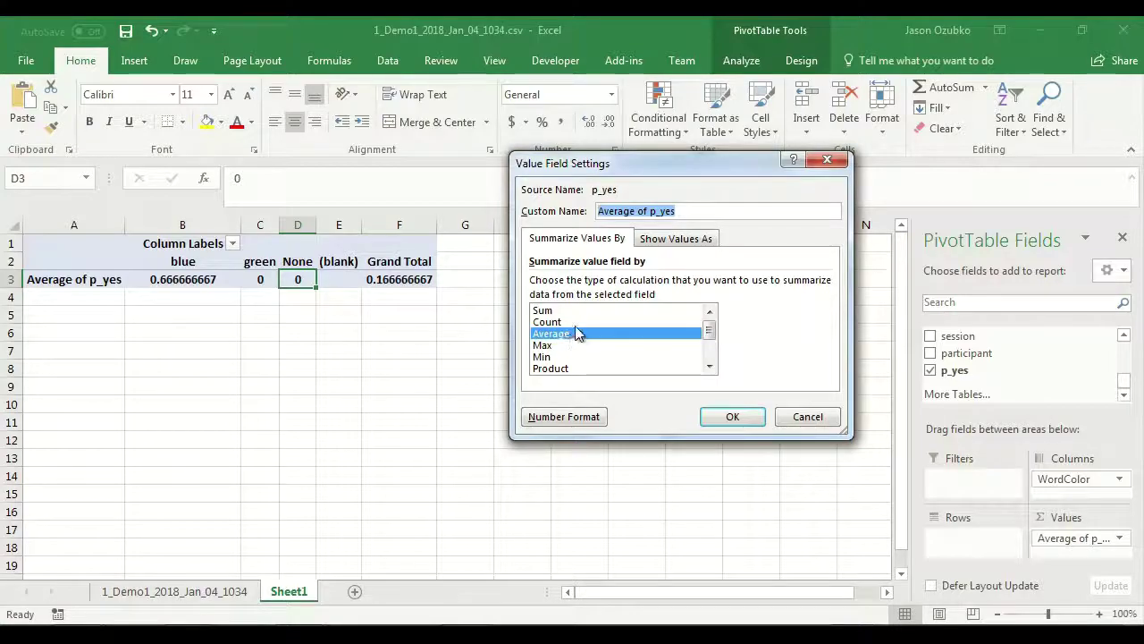
click(547, 322)
click(735, 417)
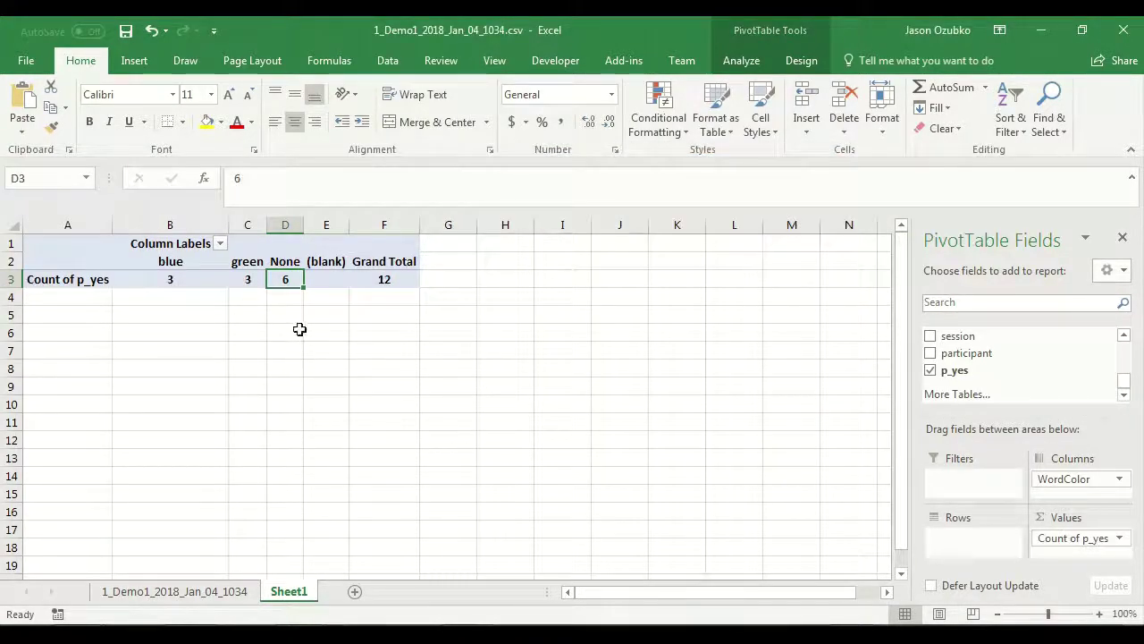
click(287, 293)
click(289, 277)
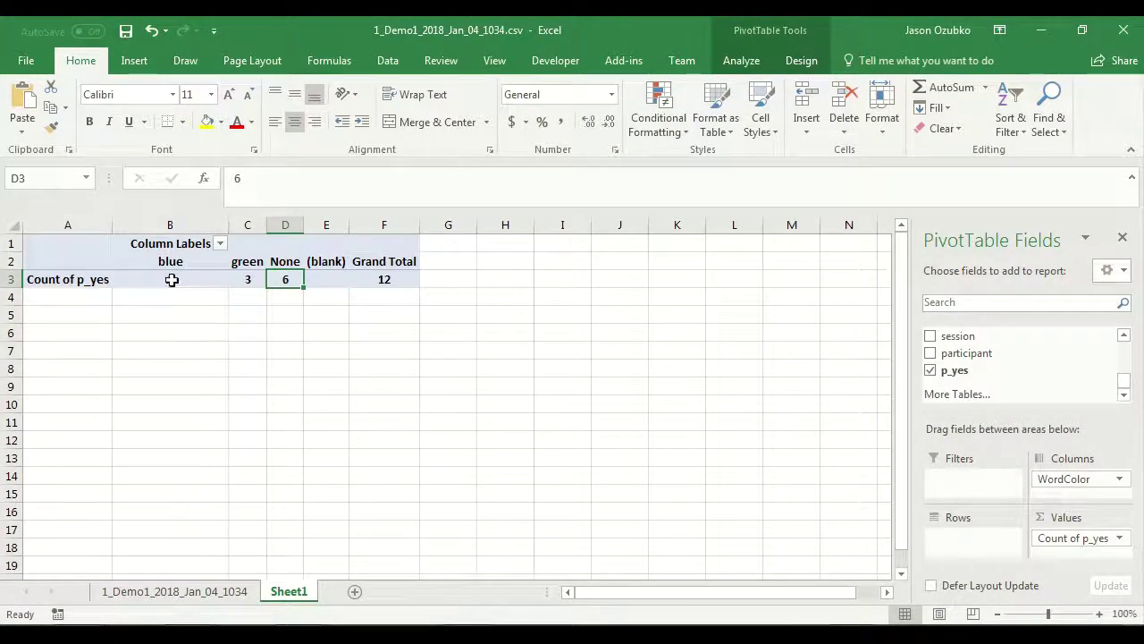
mouse_move(244, 287)
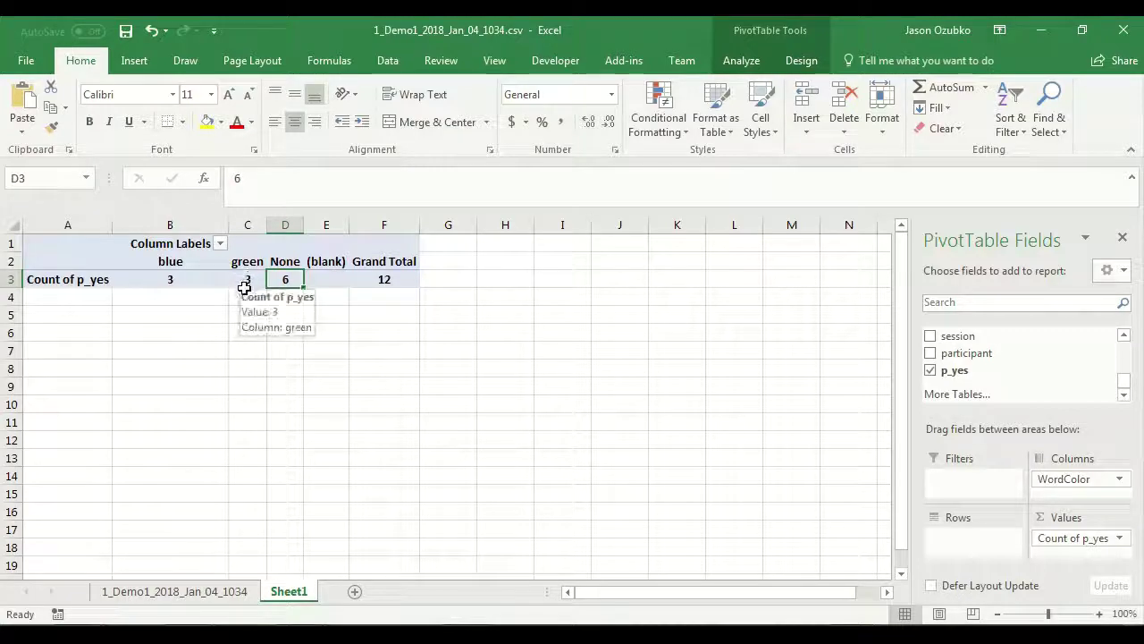
Step: Enter example yes counts below the PivotTable: 2 in B5 for blue and 3 in D5 for None
click(187, 311)
text(2)
key(Right)
key(Right)
text(3)
key(Return)
key(Left)
key(Left)
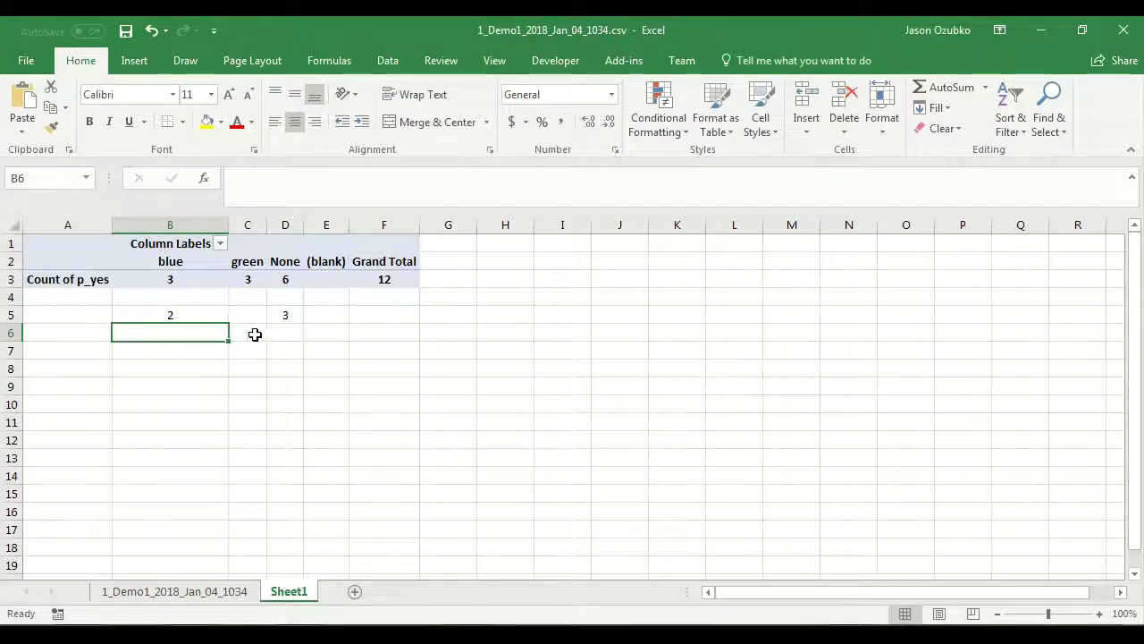
click(188, 311)
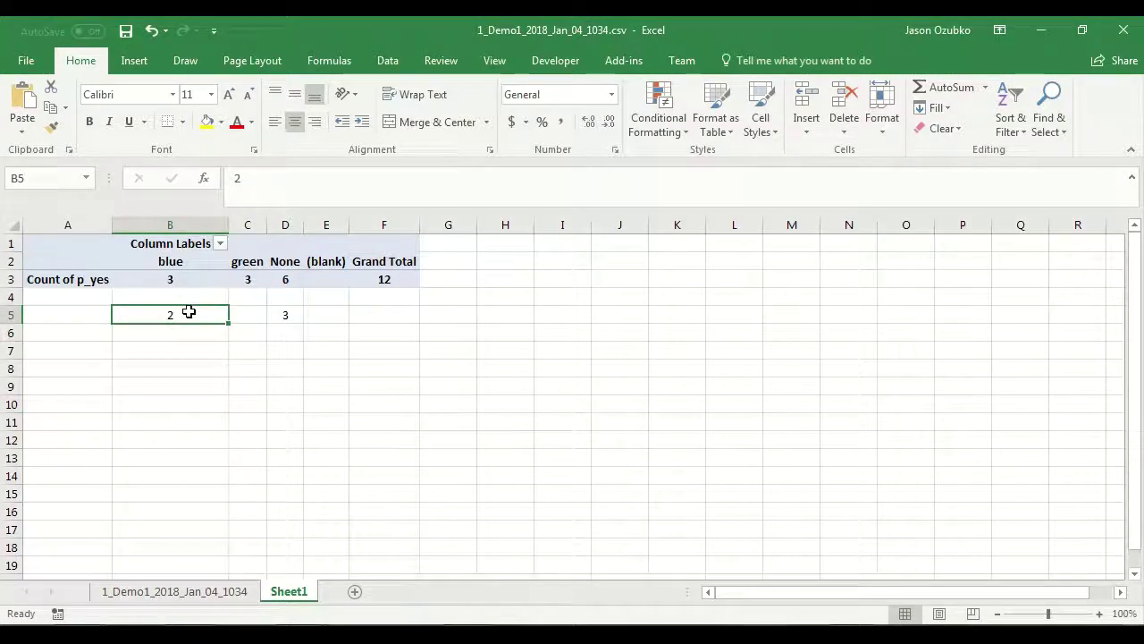
click(291, 314)
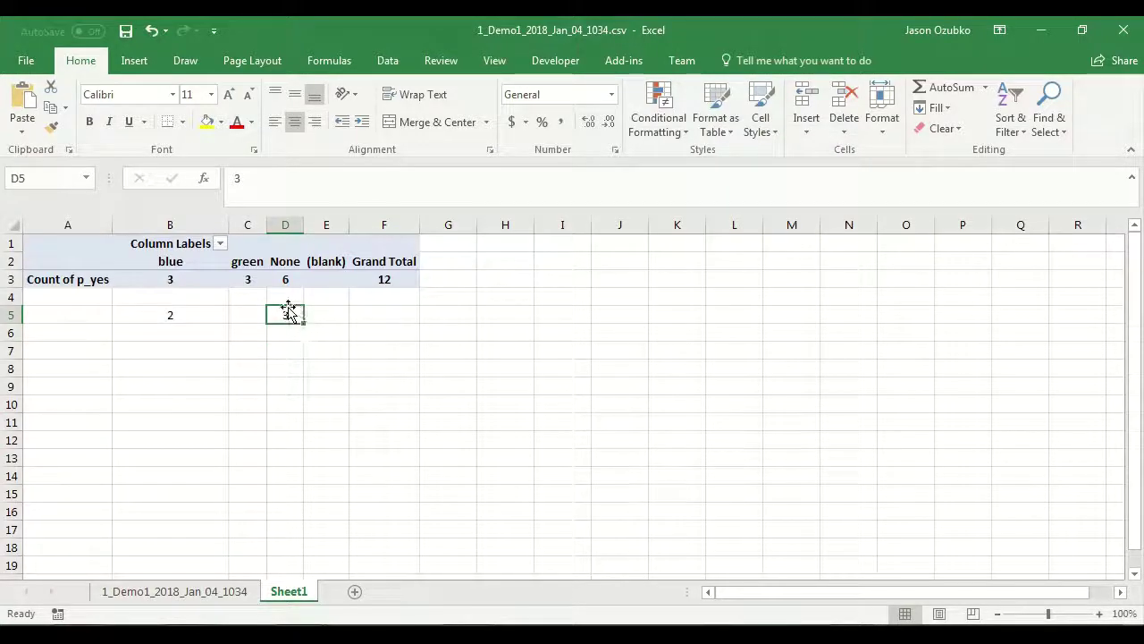
click(198, 322)
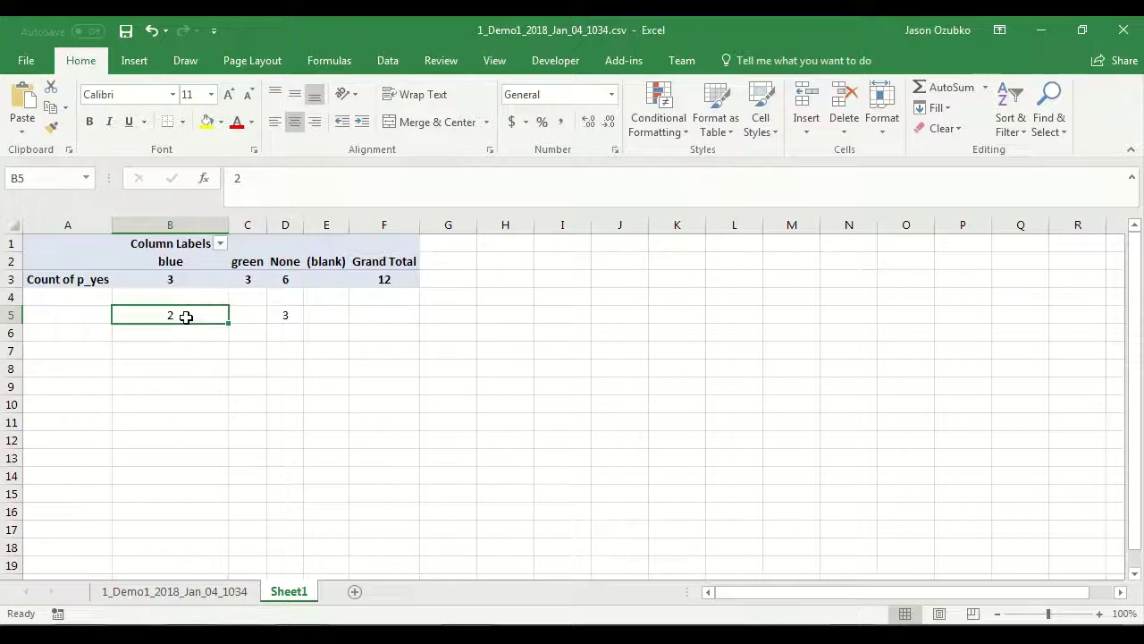
Step: Calculate the example blue proportion in B6 with the formula =2/3
click(204, 338)
text(=2/3)
key(ctrl+Return)
key(Right)
key(Left)
key(Right)
click(205, 345)
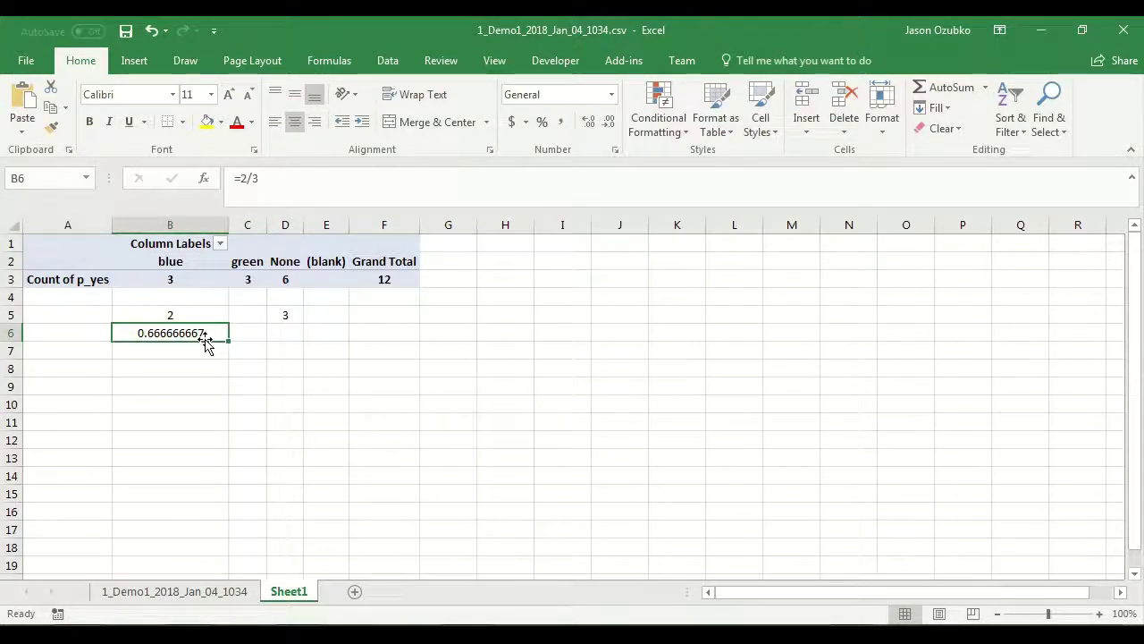
Step: Calculate the example None proportion in D6 with the formula =3/6
key(Right)
key(Right)
text(=3)
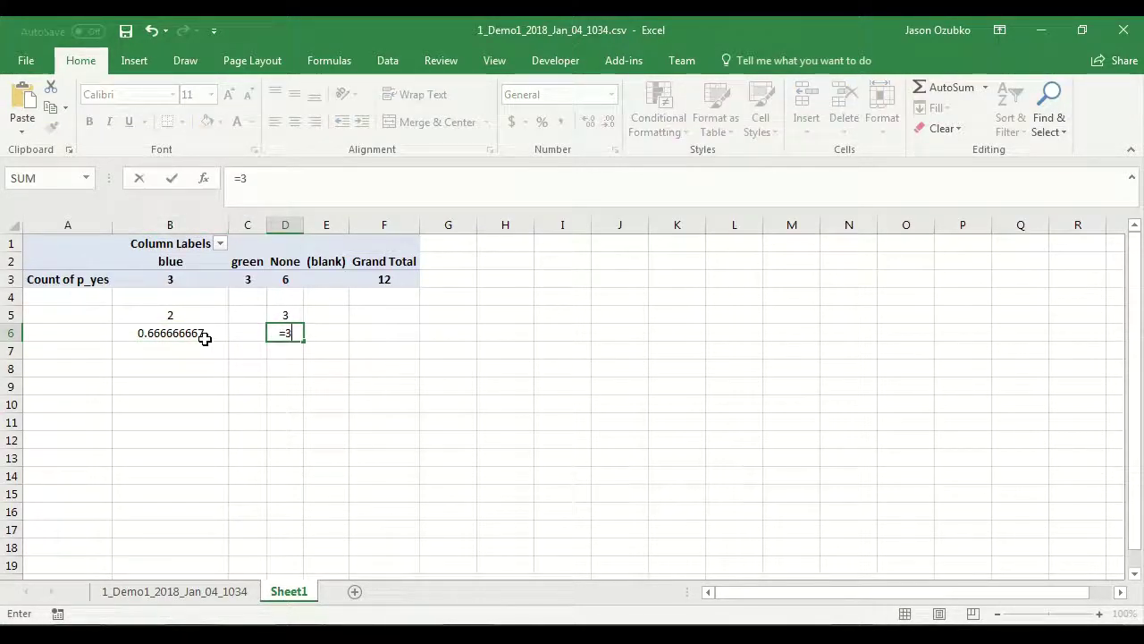
text(/6)
key(Return)
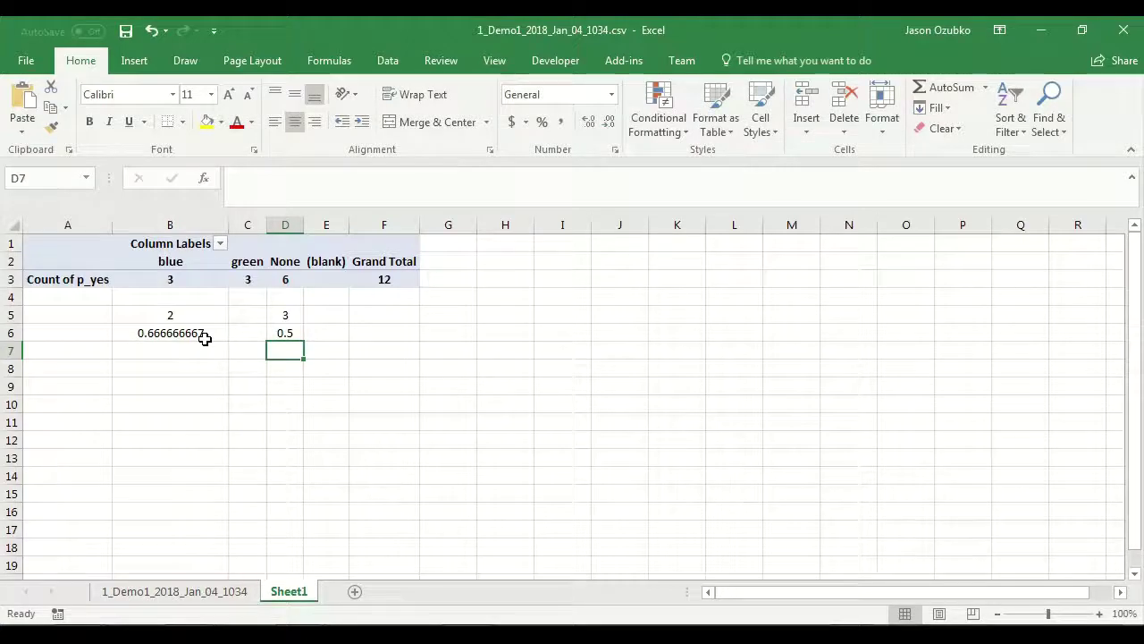
Step: Set the example None count in D5 to 2 and compare it with the blue count in B5
click(286, 313)
text(2)
key(Return)
key(Up)
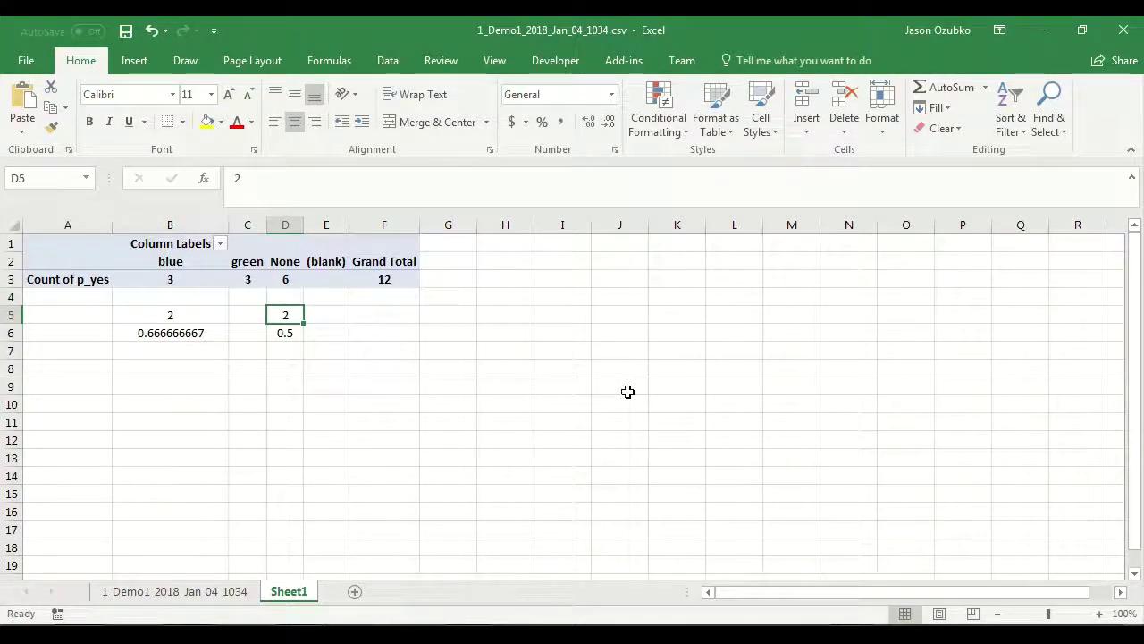
key(Left)
key(Left)
key(Right)
key(Right)
key(Left)
key(Left)
key(Right)
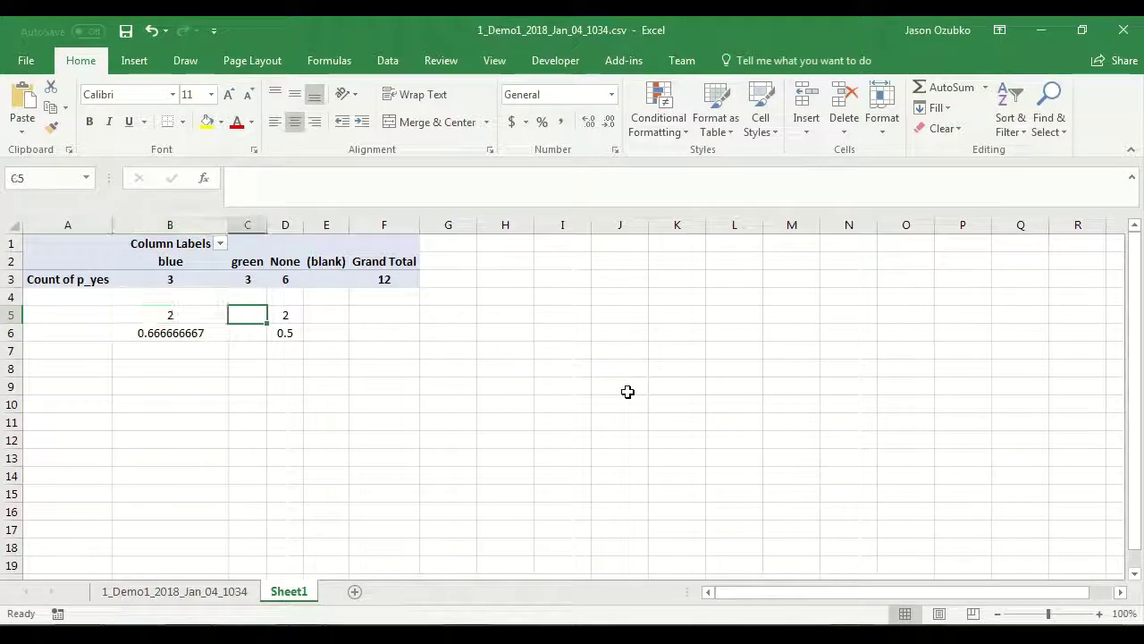
key(Left)
key(Right)
key(Right)
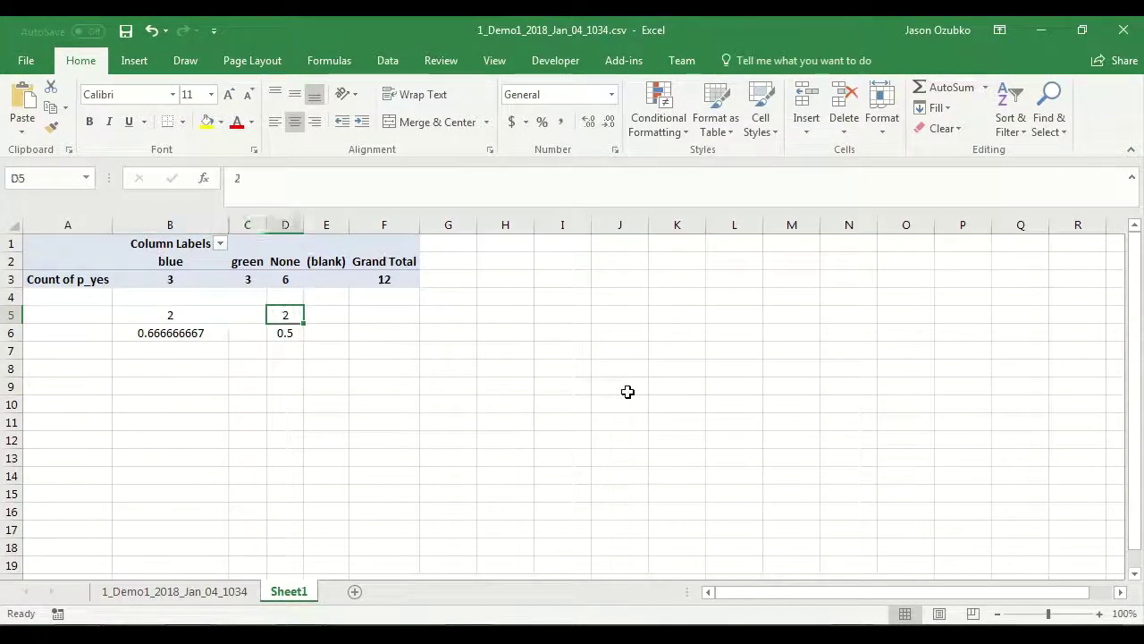
Step: Change the None proportion in D6 to =2/6 and compare the example yes counts with the PivotTable counts above
key(Down)
text(=)
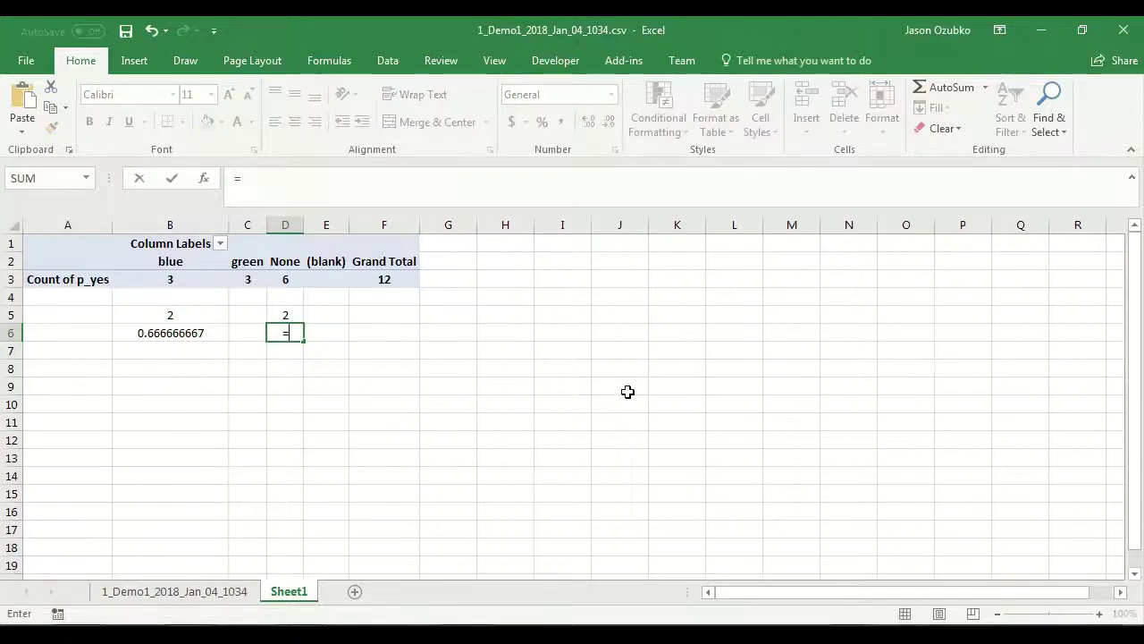
text(2/6)
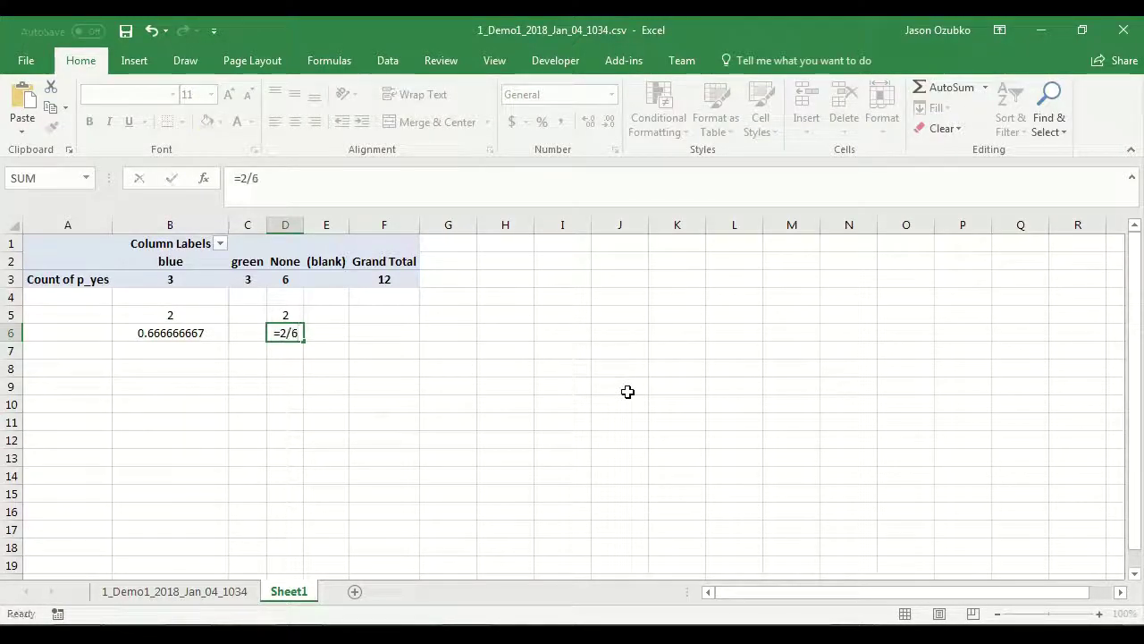
key(Return)
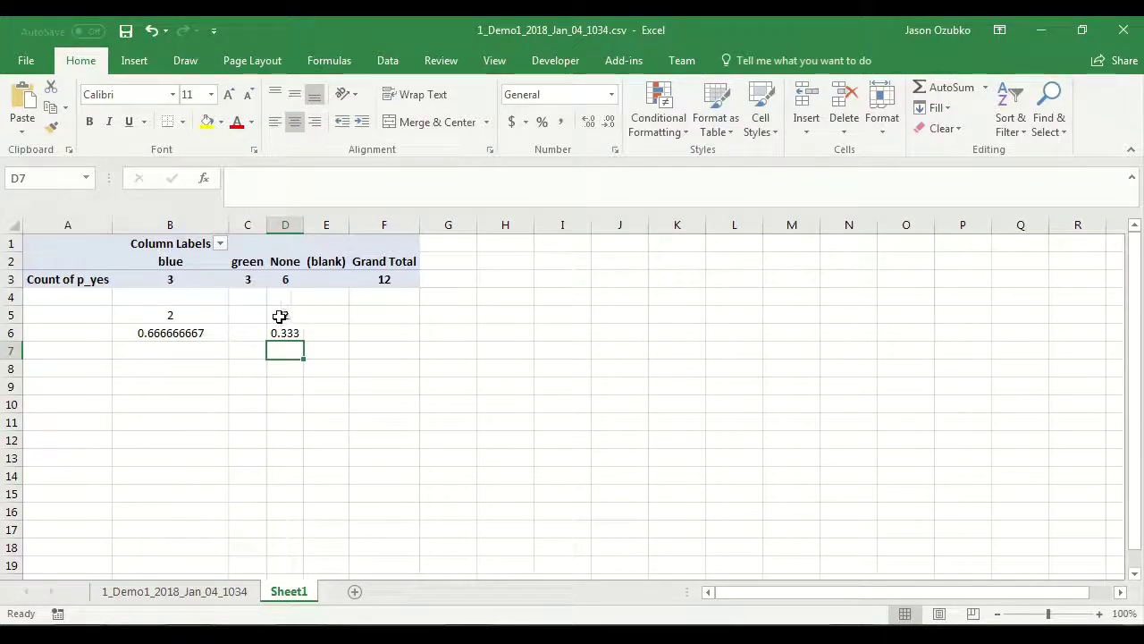
click(193, 317)
click(283, 315)
click(201, 314)
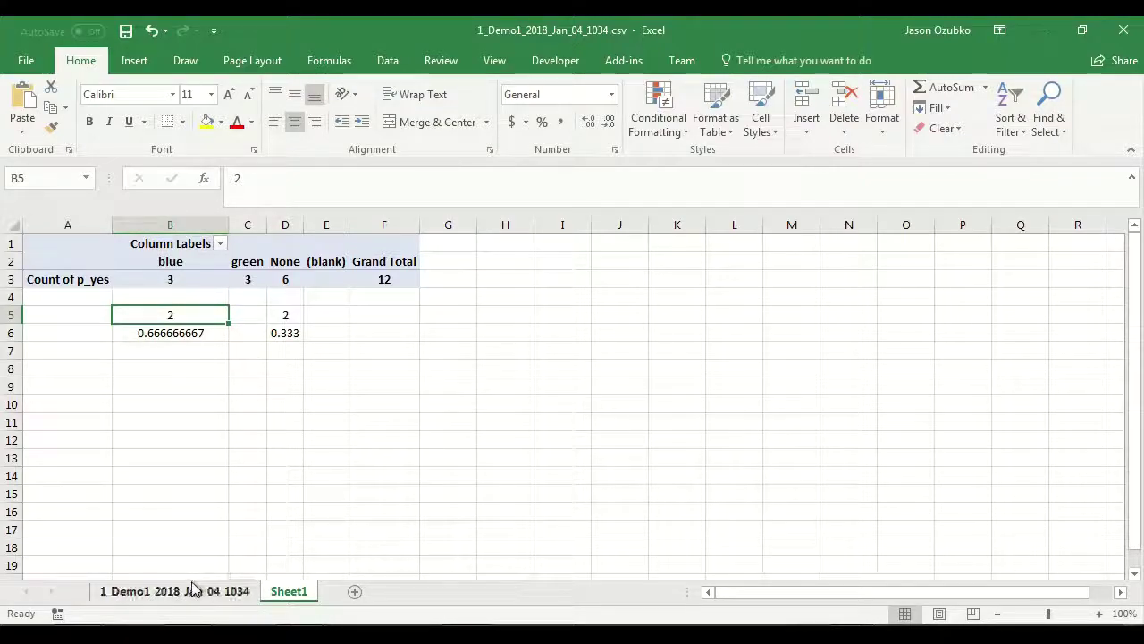
click(169, 277)
click(287, 281)
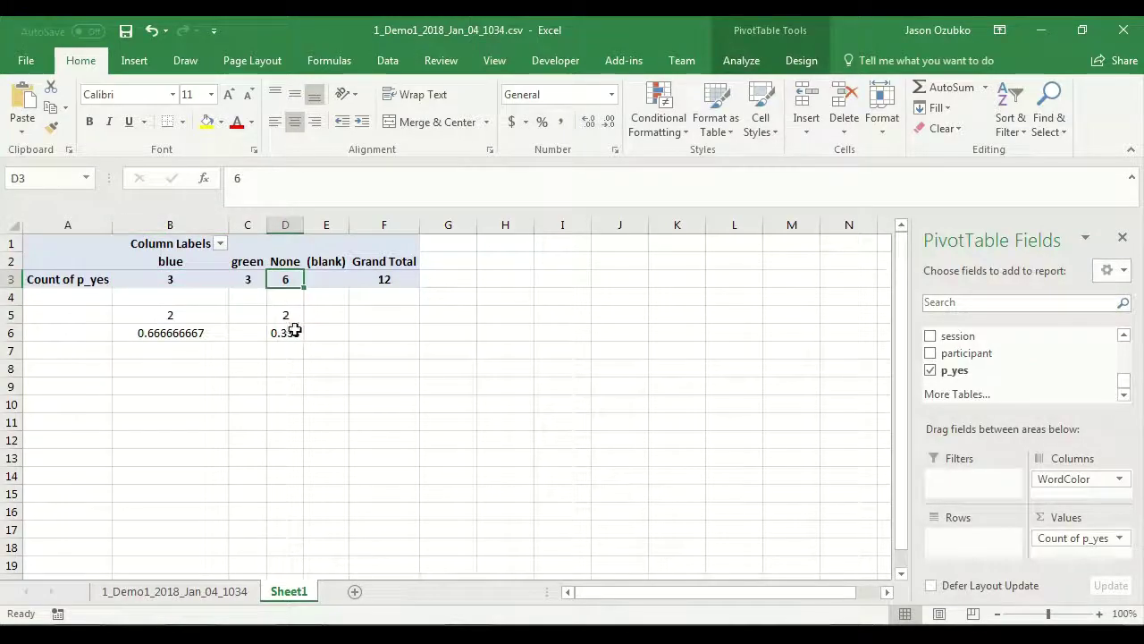
Step: Delete the example counts and proportions in B5:D6 and select the green count in the PivotTable
drag(285, 313, 170, 332)
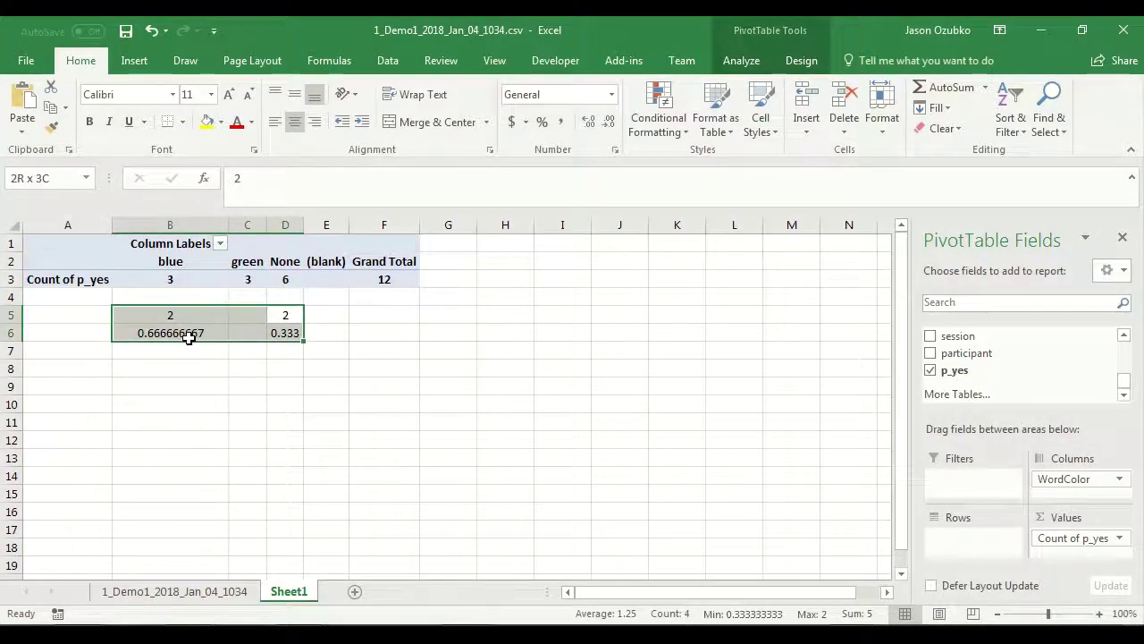
key(Delete)
click(254, 282)
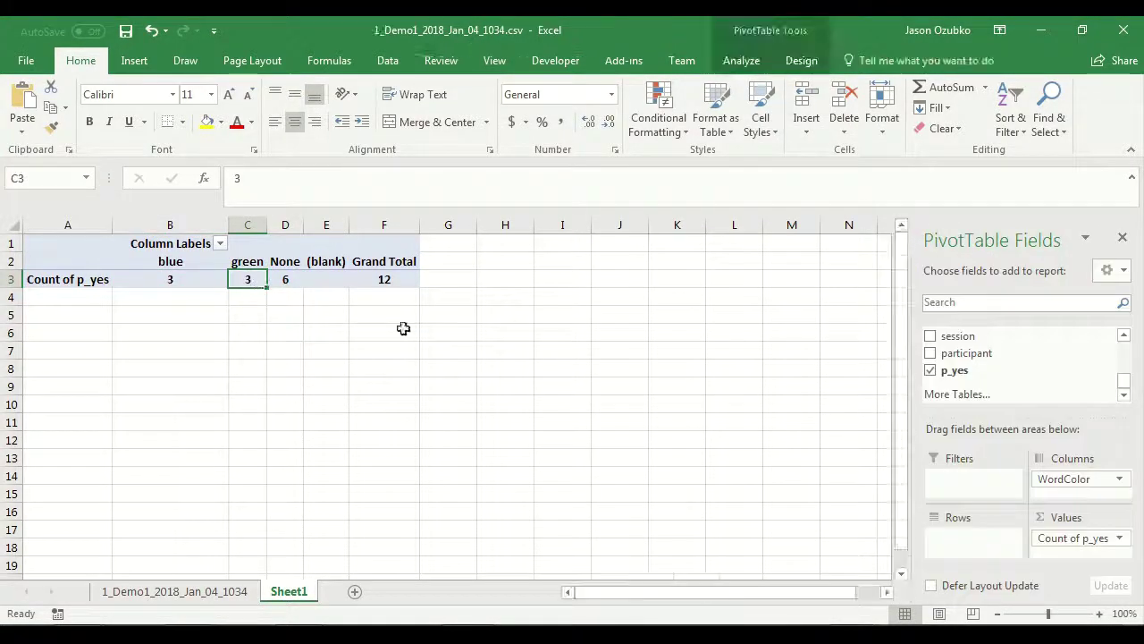
Step: Set the p_yes value field in the PivotTable to summarize by Average
click(1120, 544)
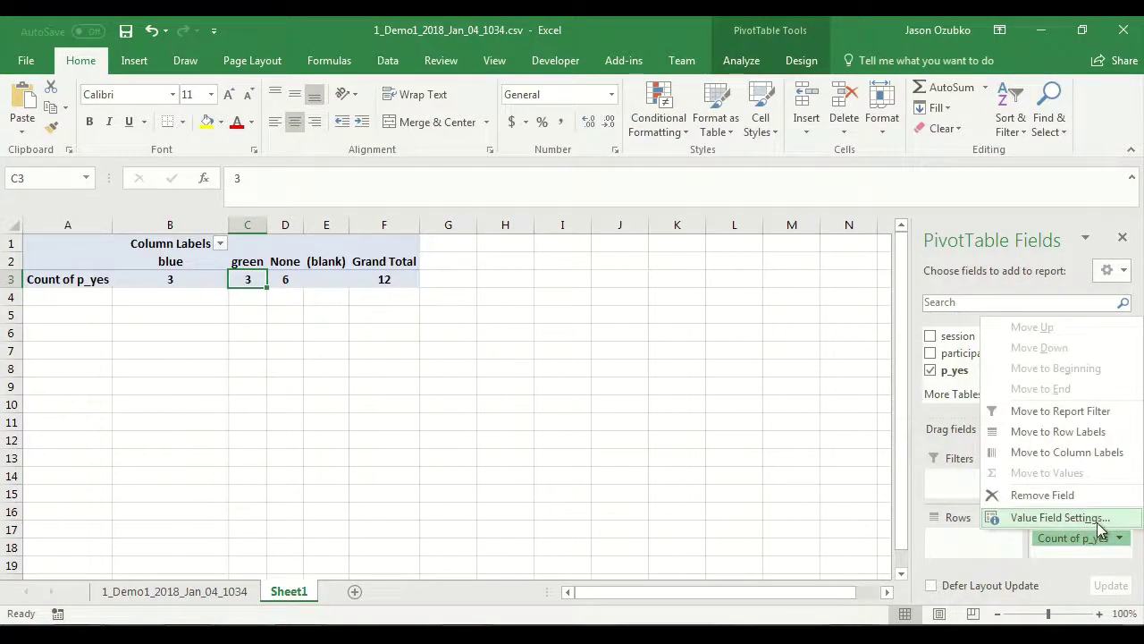
click(1073, 520)
click(581, 332)
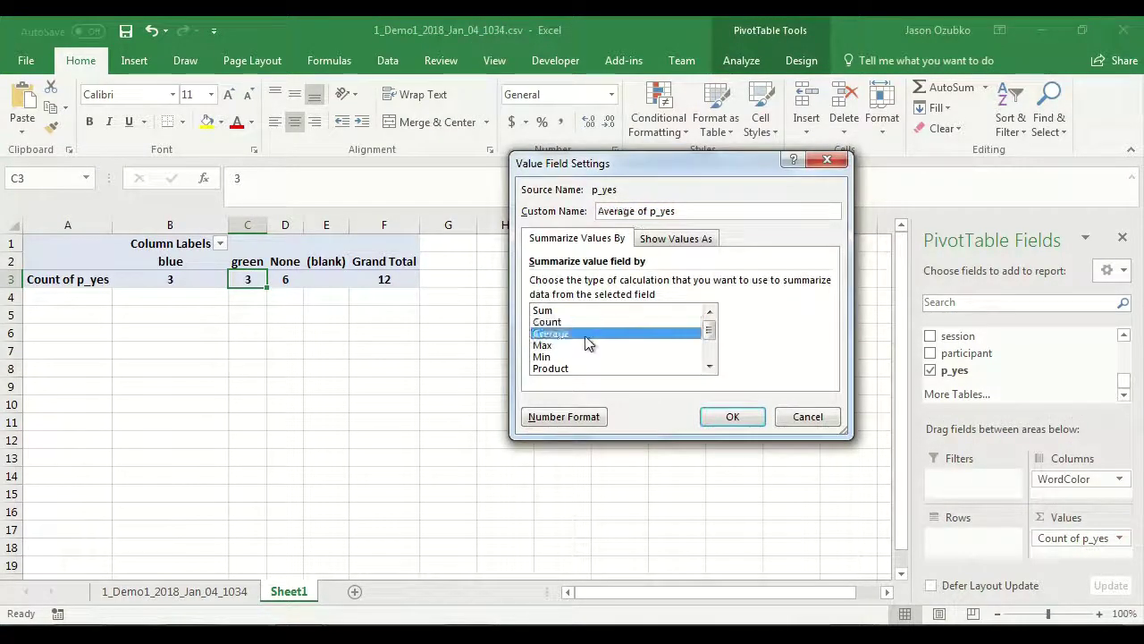
click(727, 418)
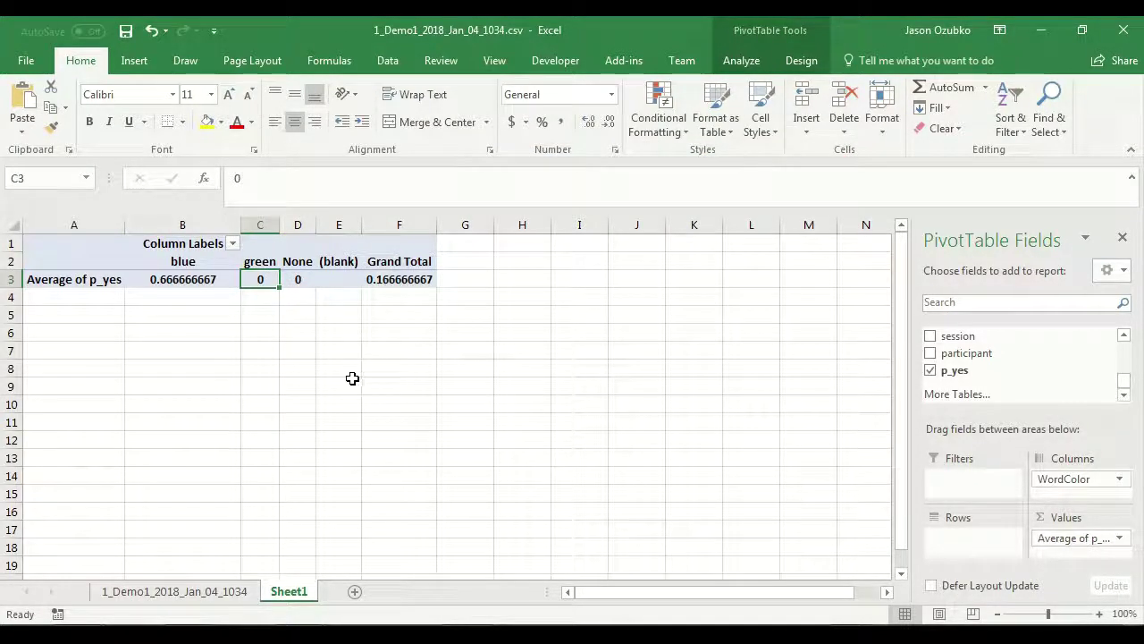
Step: Review the Average of p_yes values for the blue, green and None columns
click(296, 301)
click(194, 303)
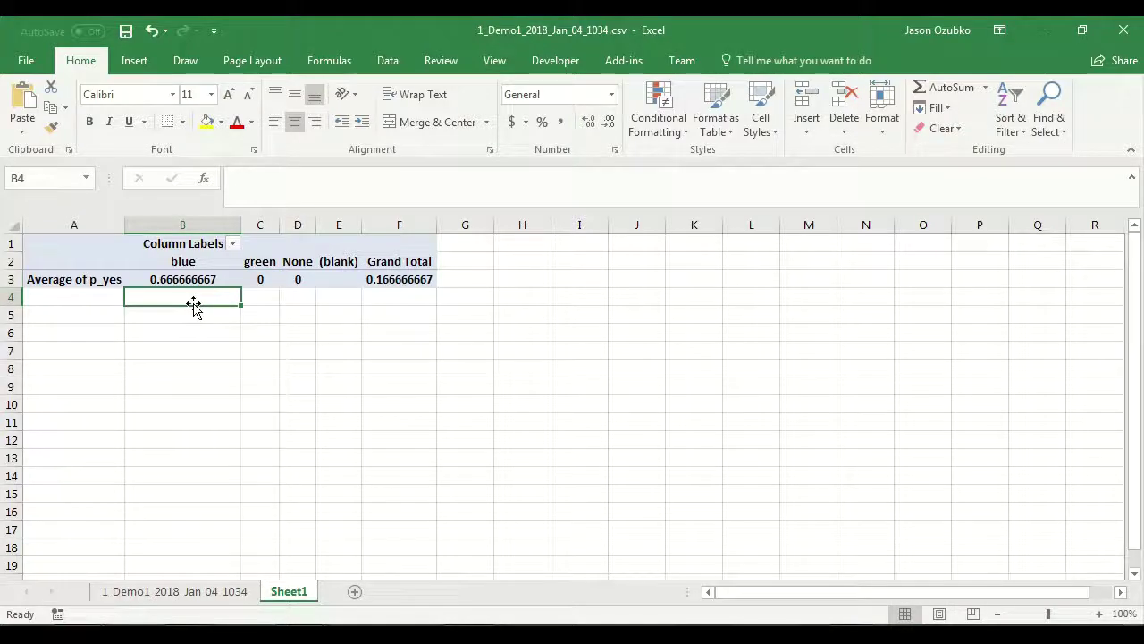
click(189, 277)
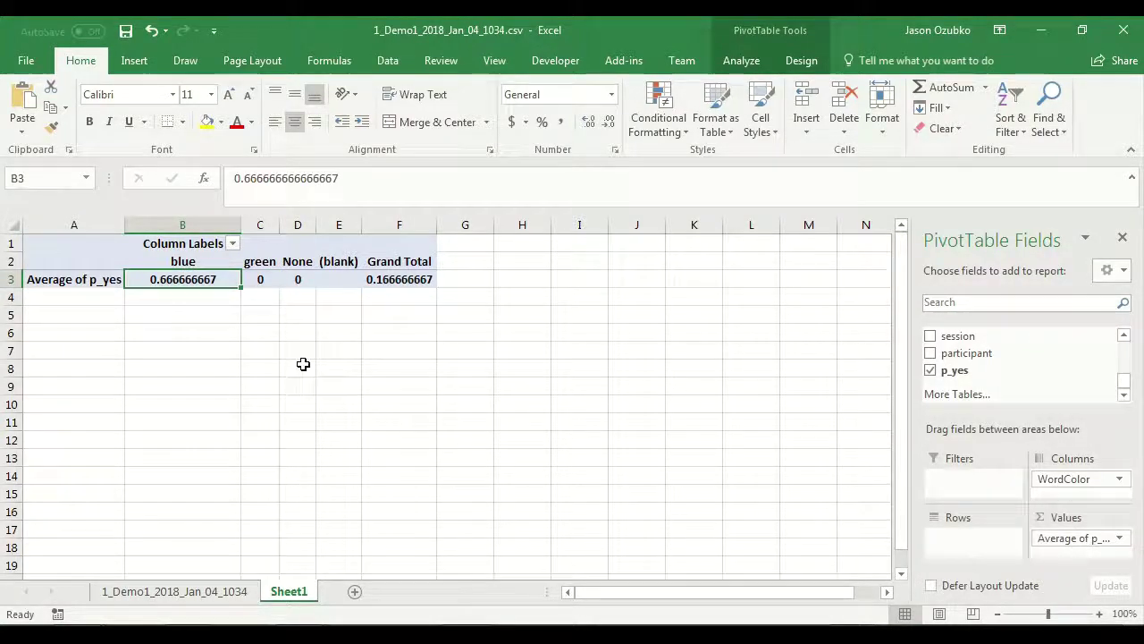
click(189, 329)
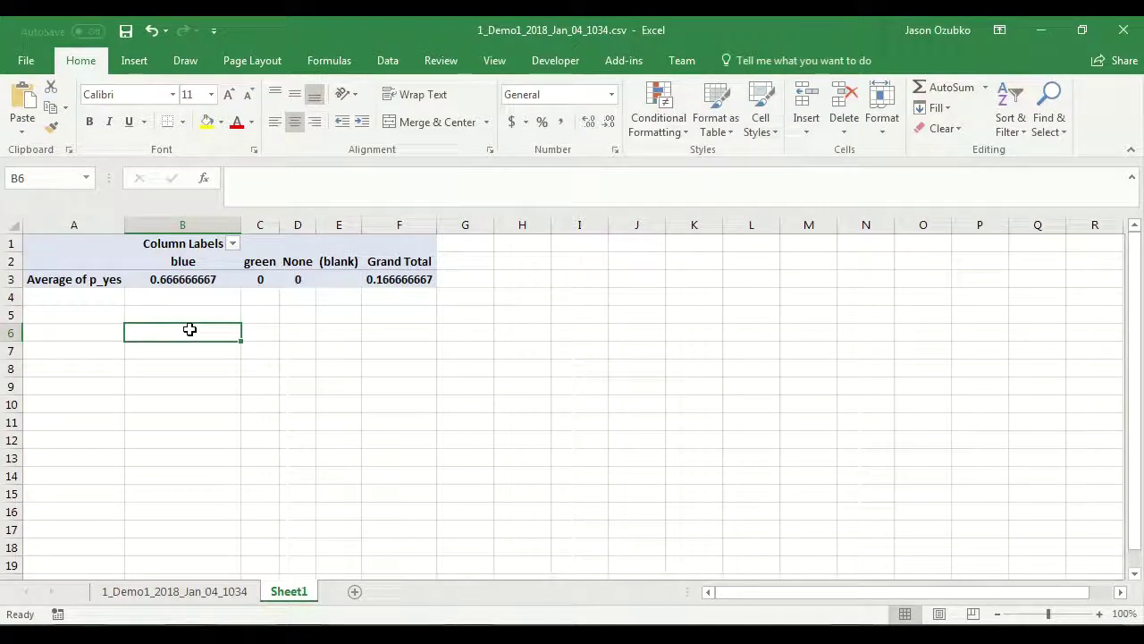
click(225, 278)
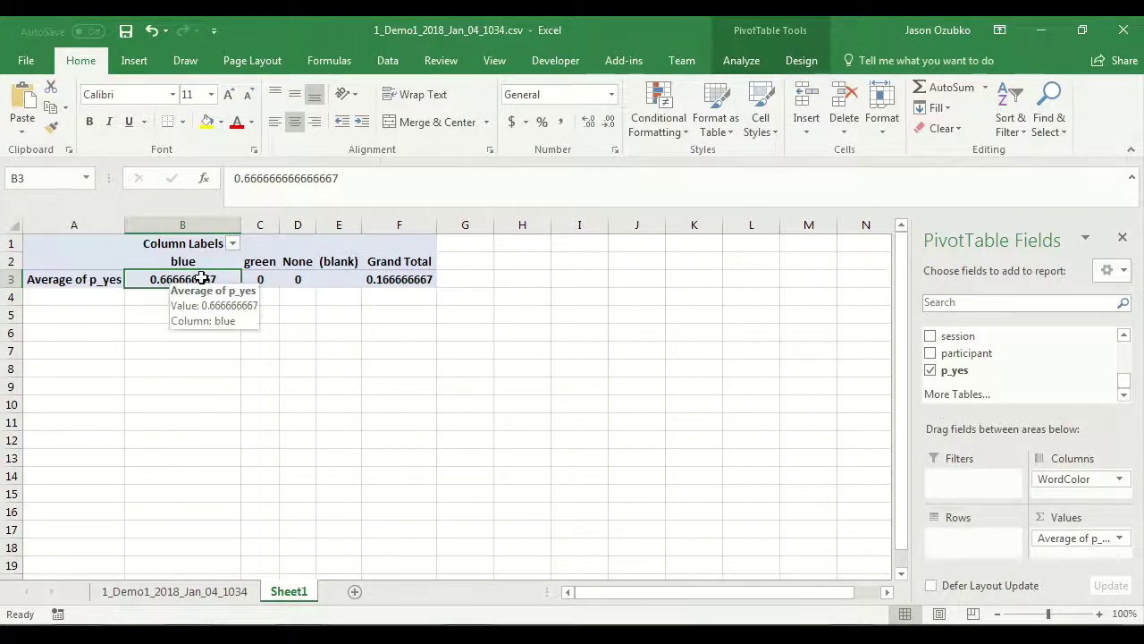
click(260, 278)
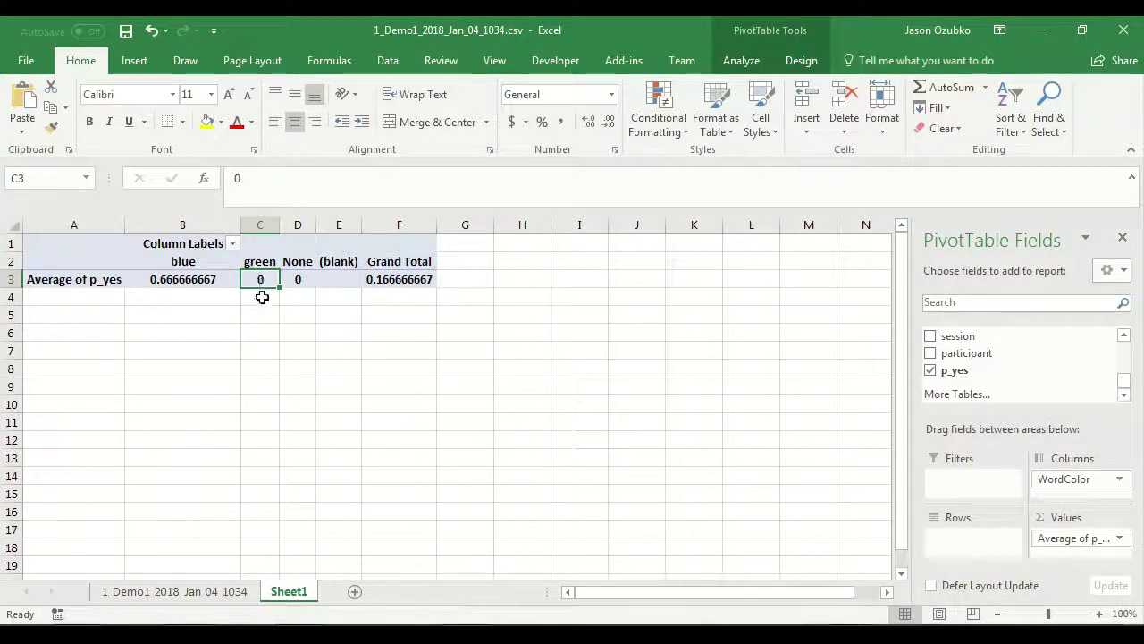
Step: Switch to the PsychoPy Demo folder in Windows Explorer, enter its data folder and open 2_Demo1_2018_Jan_04_1031.csv
click(300, 278)
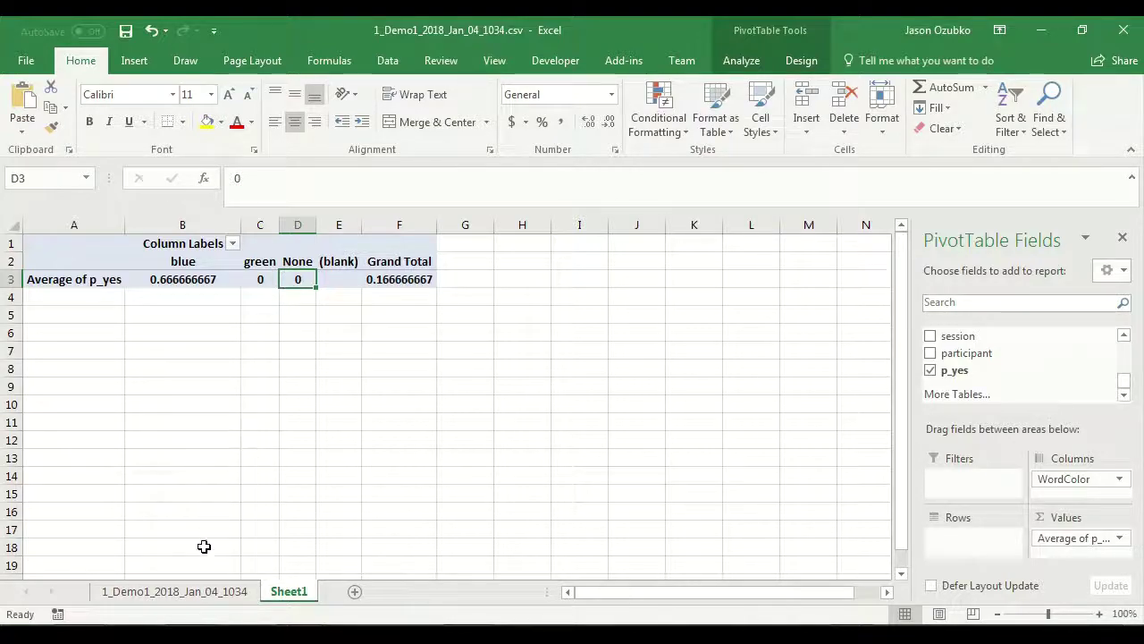
key(alt+Tab)
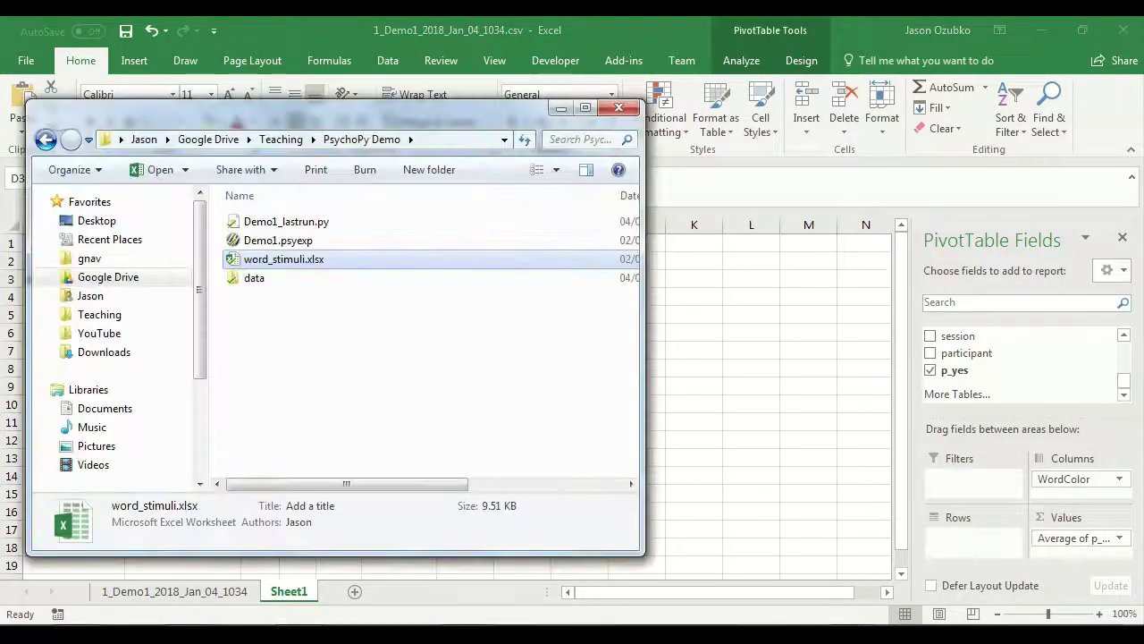
double_click(284, 278)
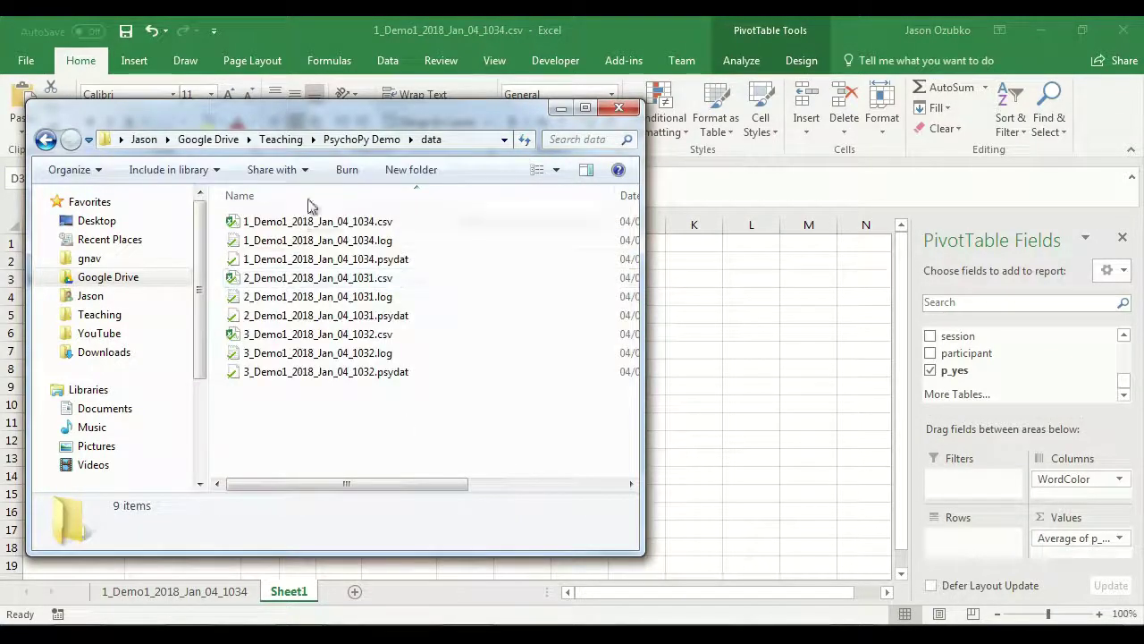
drag(359, 121, 790, 130)
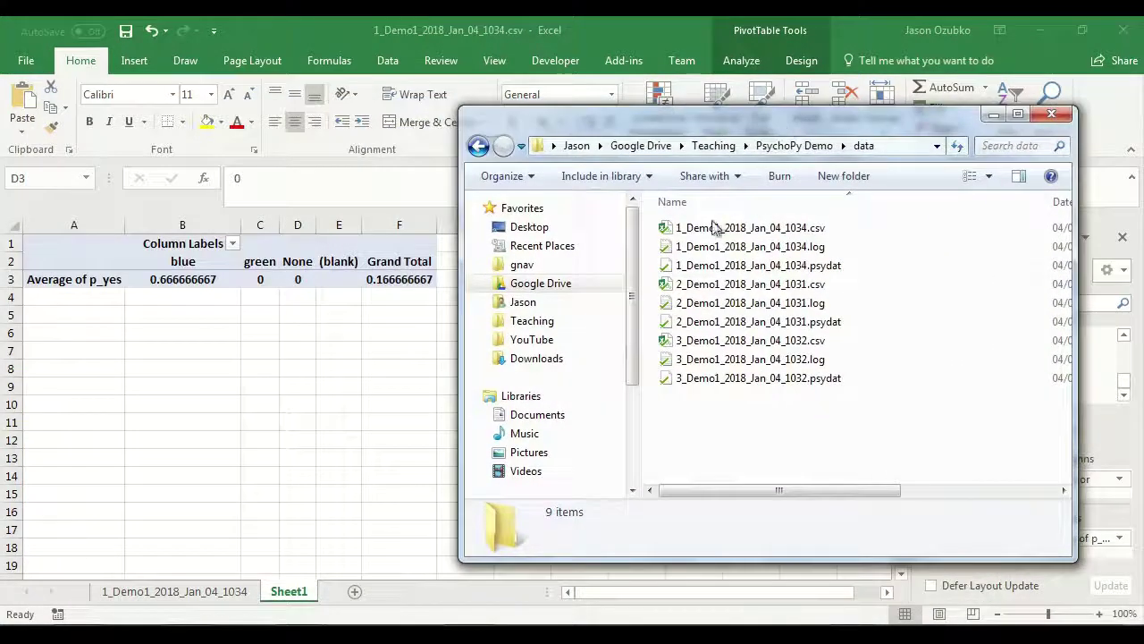
double_click(707, 284)
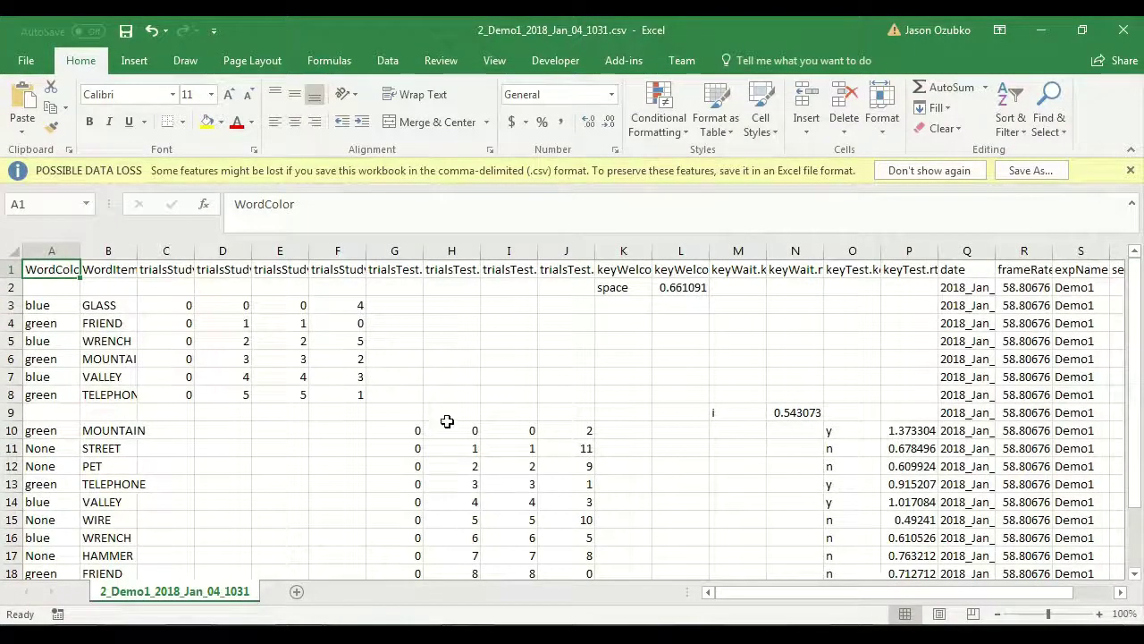
Step: Examine the study and test rows in 2_Demo1_2018_Jan_04_1031.csv and close the file
scroll(367, 440, down, 2)
scroll(367, 440, up, 2)
scroll(368, 440, down, 2)
scroll(368, 440, up, 1)
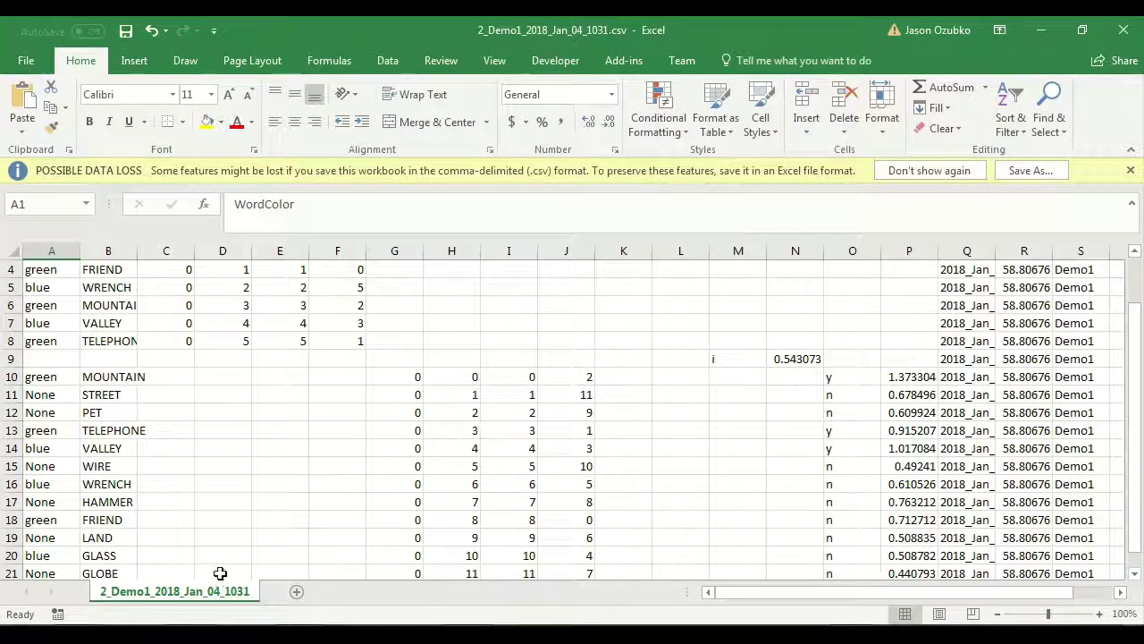
click(1123, 30)
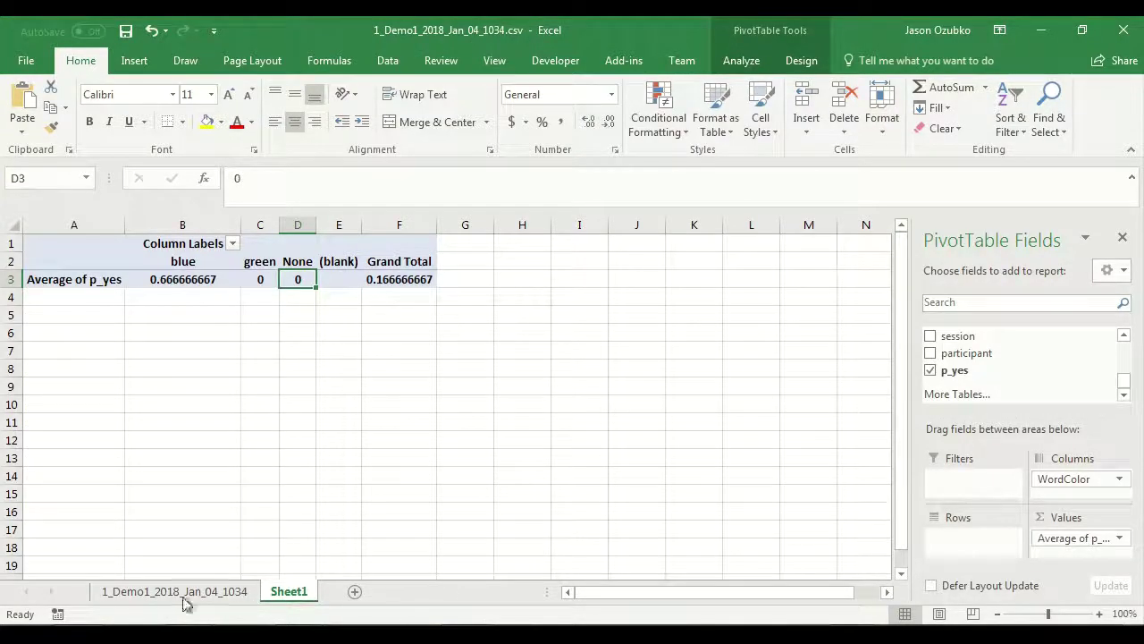
Step: Compare the raw trial rows on the 1_Demo1_2018_Jan_04_1034 sheet with the PivotTable on Sheet1
click(239, 594)
scroll(107, 412, up, 2)
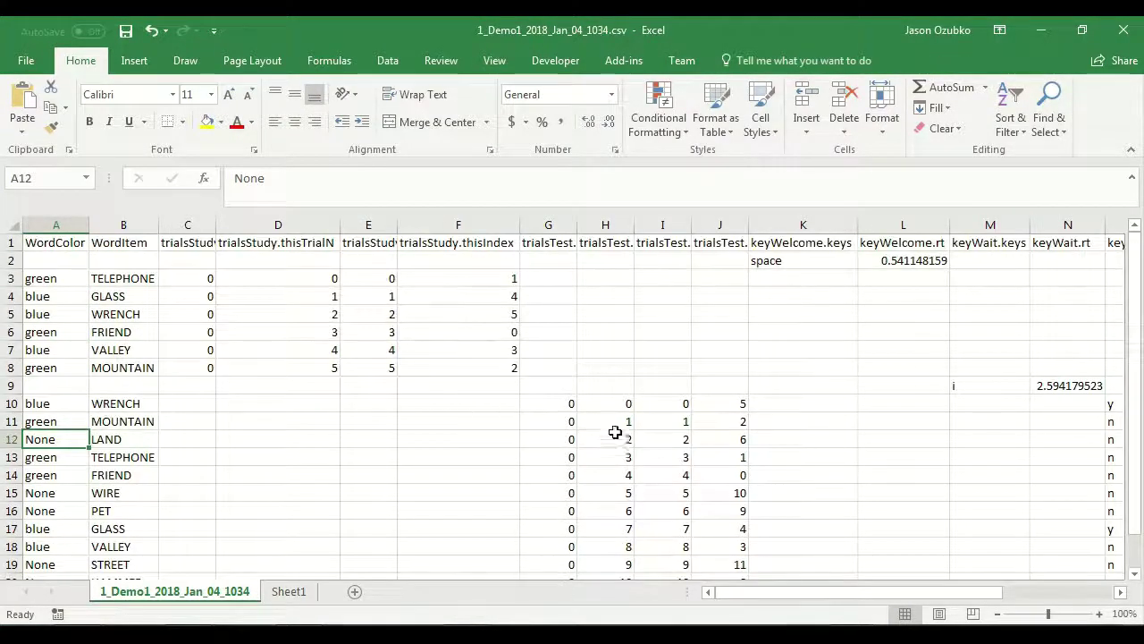
scroll(322, 501, down, 6)
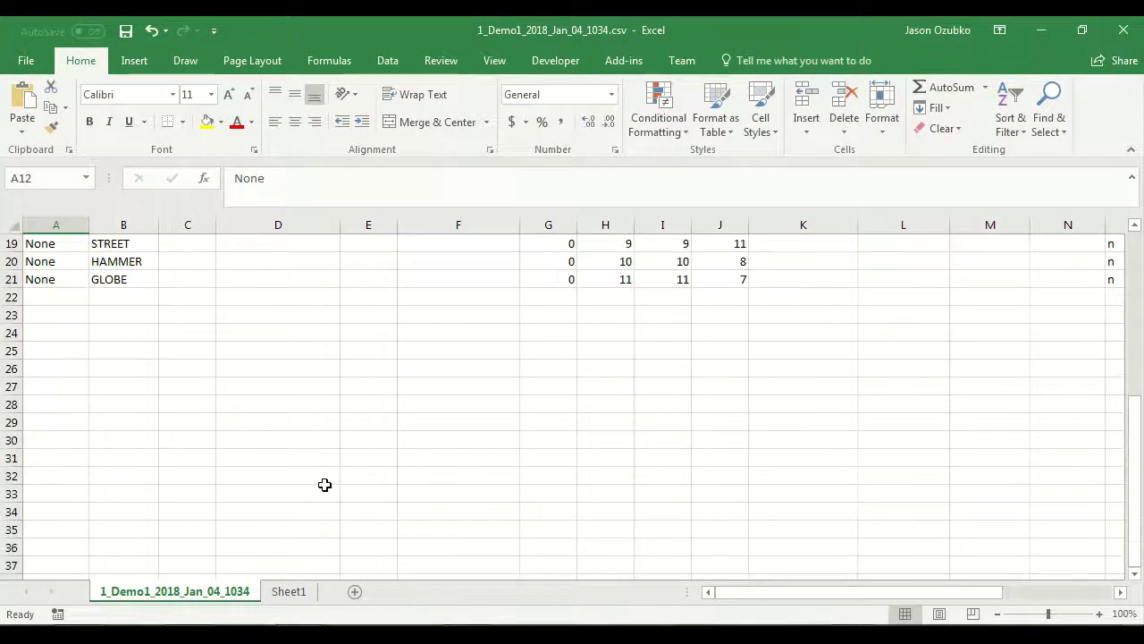
scroll(318, 505, up, 4)
click(289, 591)
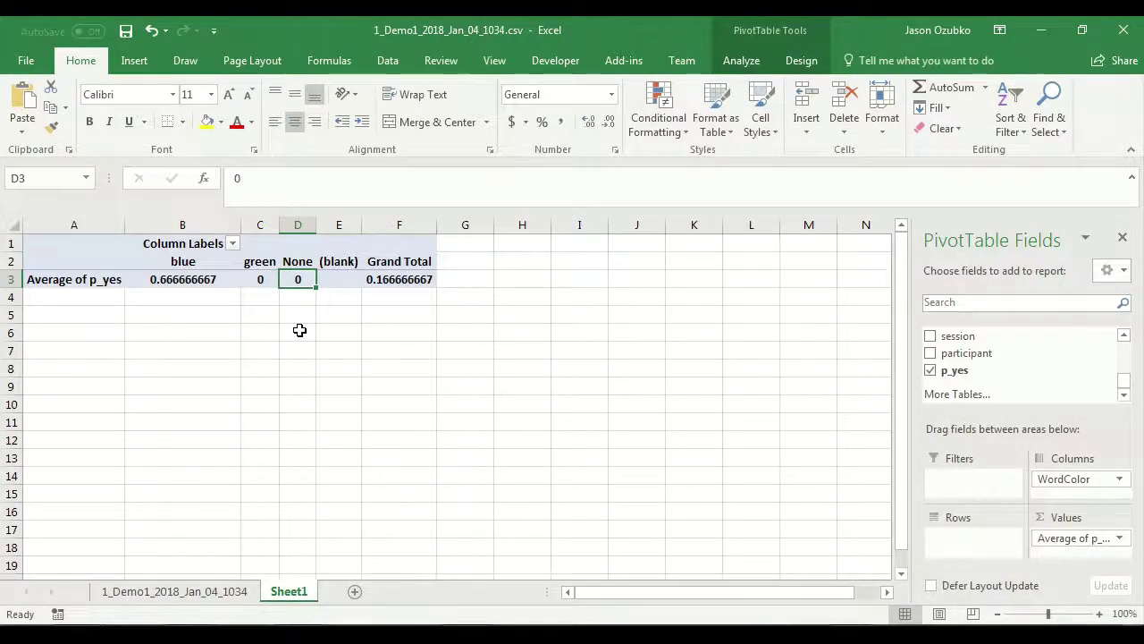
click(194, 592)
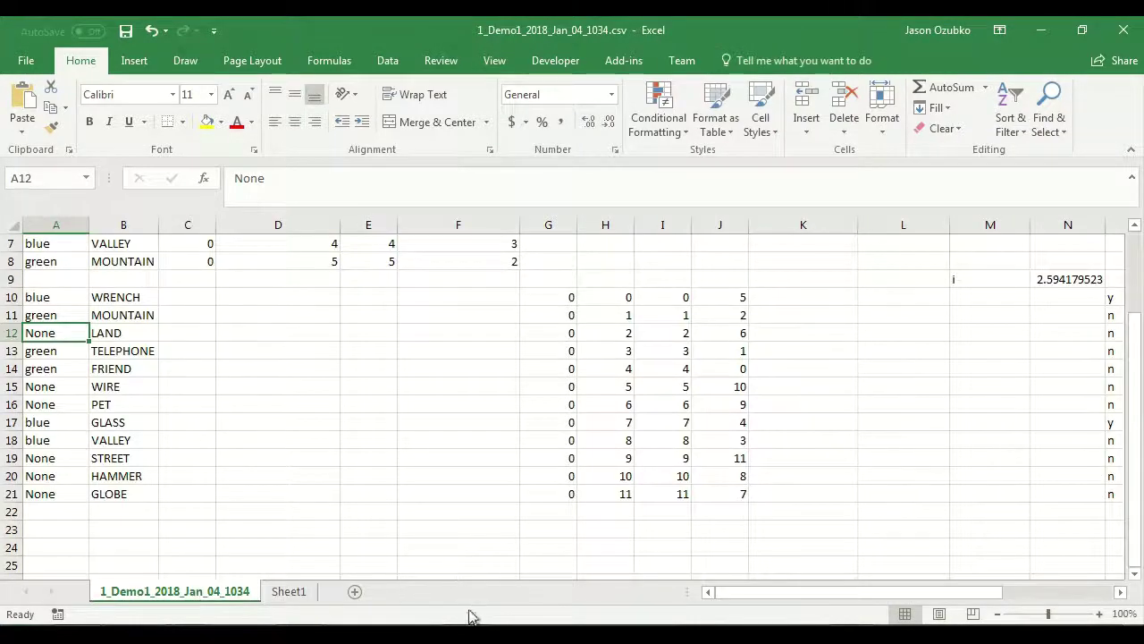
Step: Open 2_Demo1_2018_Jan_04_1031.csv from the data folder in Windows Explorer and copy all its data, including the header row
key(alt+Tab)
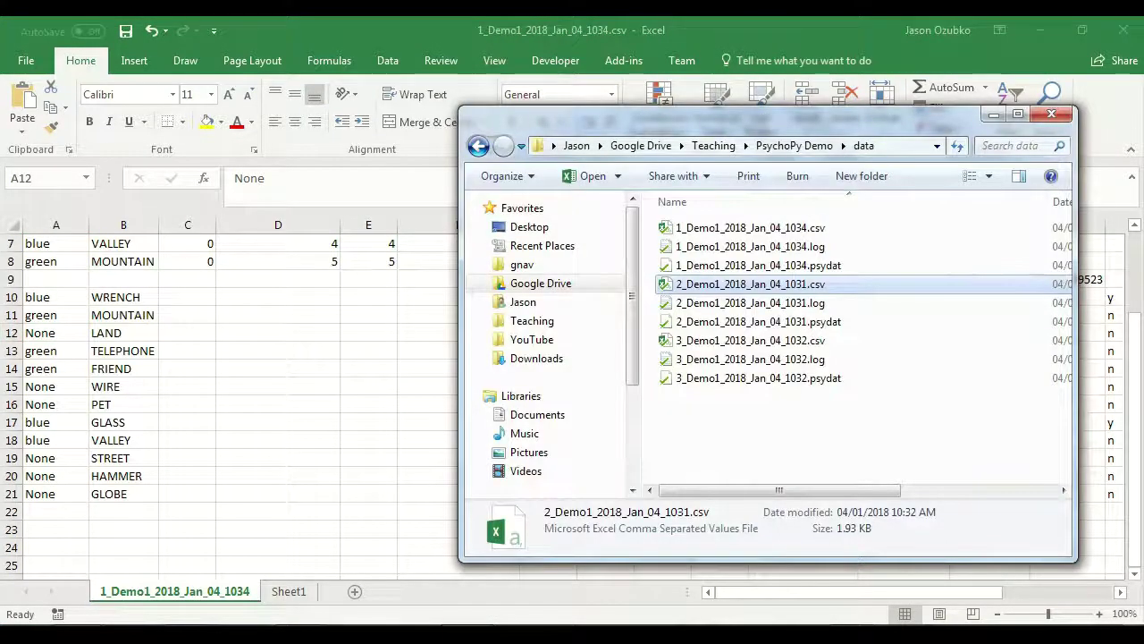
double_click(741, 284)
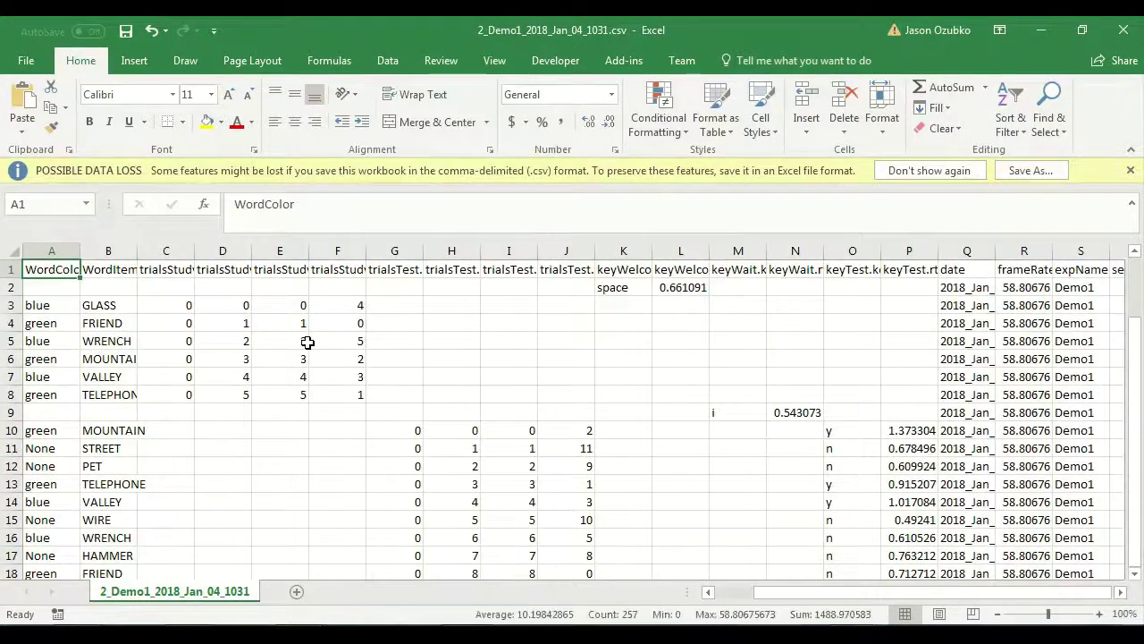
key(ctrl+shift+End)
key(ctrl+c)
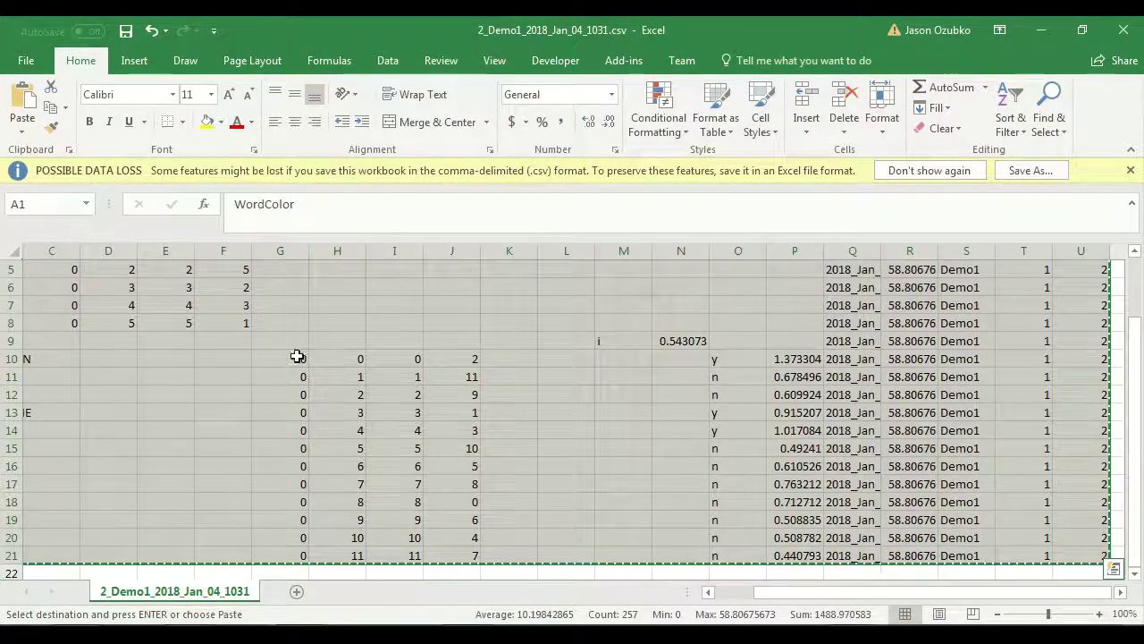
scroll(295, 344, up, 2)
double_click(709, 592)
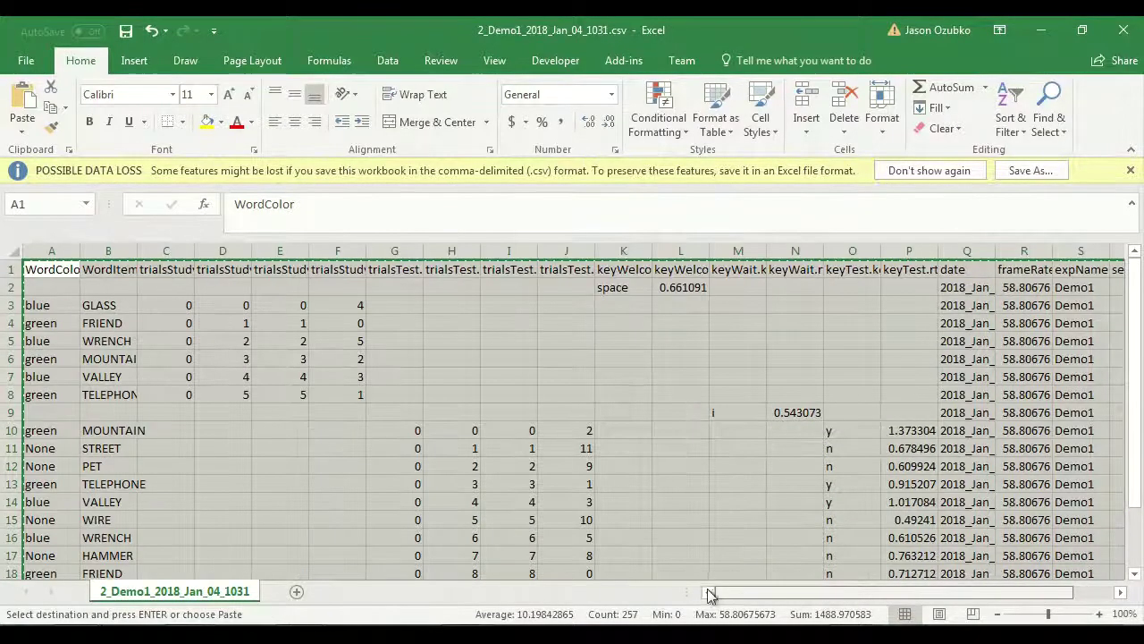
Step: Paste the copied participant 2 data into 1_Demo1_2018_Jan_04_1034.csv starting at cell A22
key(alt+Tab)
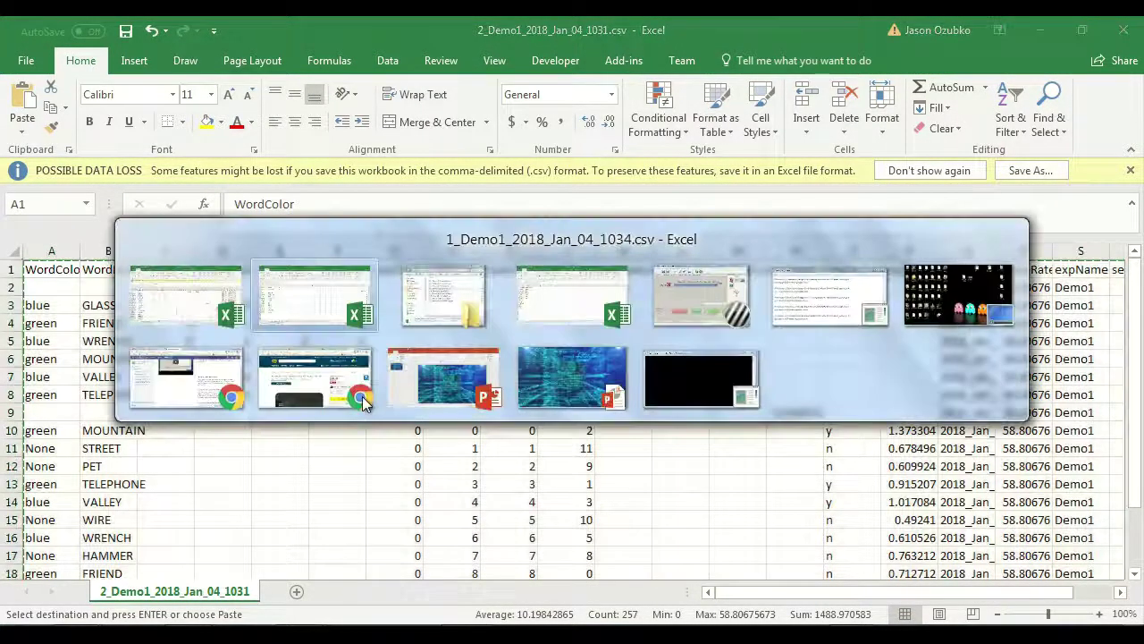
scroll(89, 447, down, 1)
click(40, 466)
key(ctrl+v)
scroll(418, 403, down, 3)
scroll(419, 404, down, 1)
scroll(416, 402, up, 4)
scroll(417, 401, down, 6)
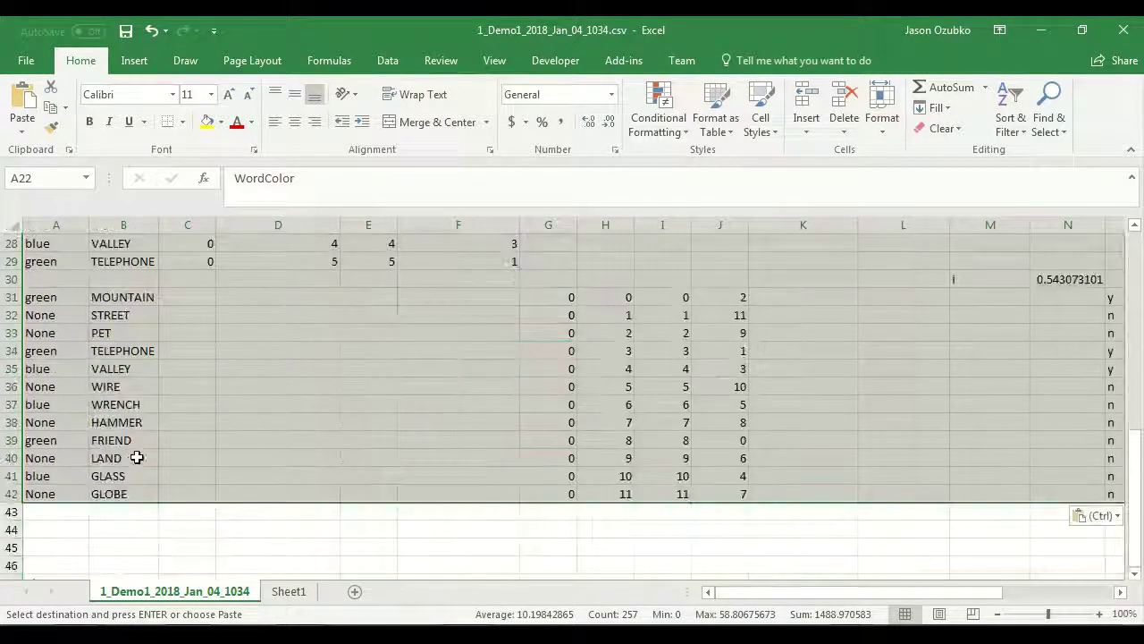
Step: Copy all data from 3_Demo1_2018_Jan_04_1032.csv in the data folder and paste it at A43 of 1_Demo1_2018_Jan_04_1034.csv
click(64, 515)
key(alt+Tab)
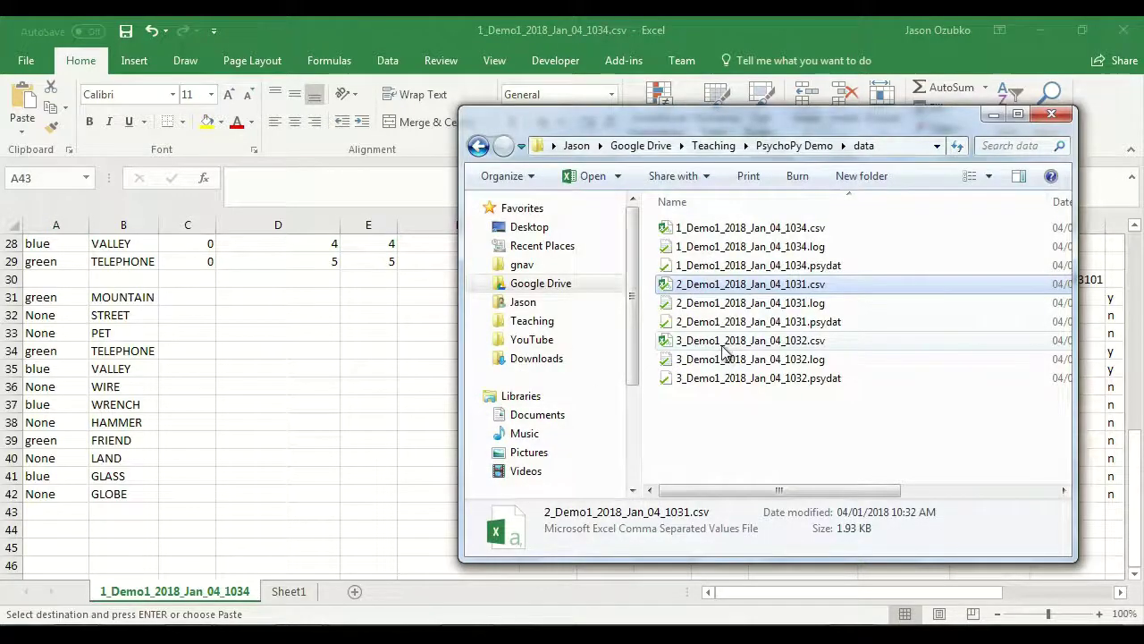
double_click(728, 340)
key(ctrl+shift+End)
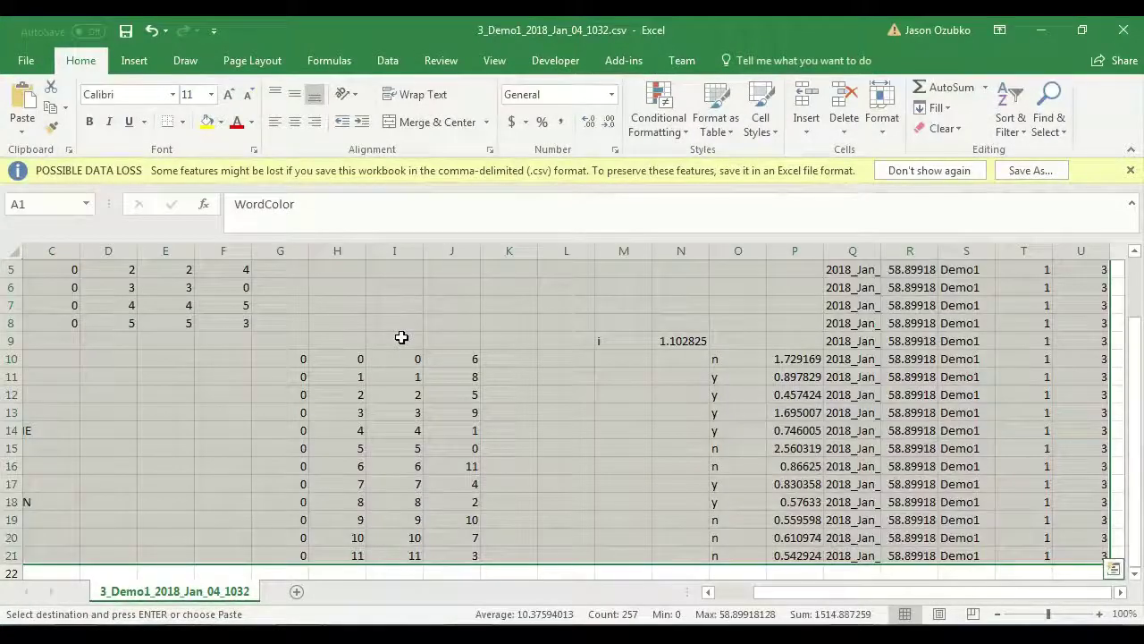
key(ctrl+Tab)
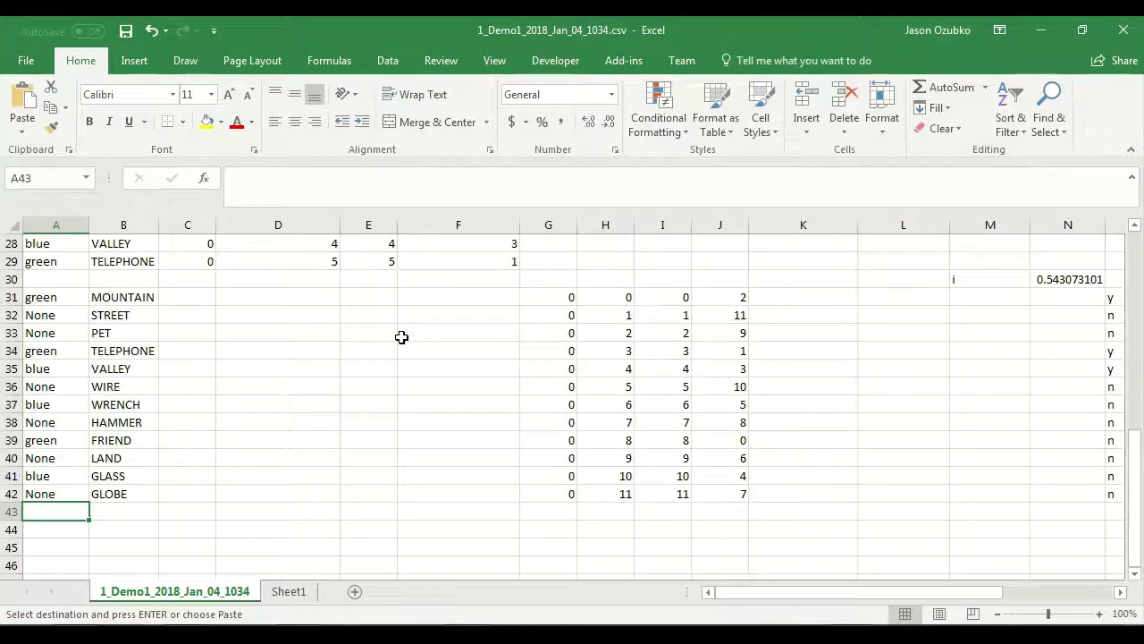
key(ctrl+v)
scroll(402, 337, down, 8)
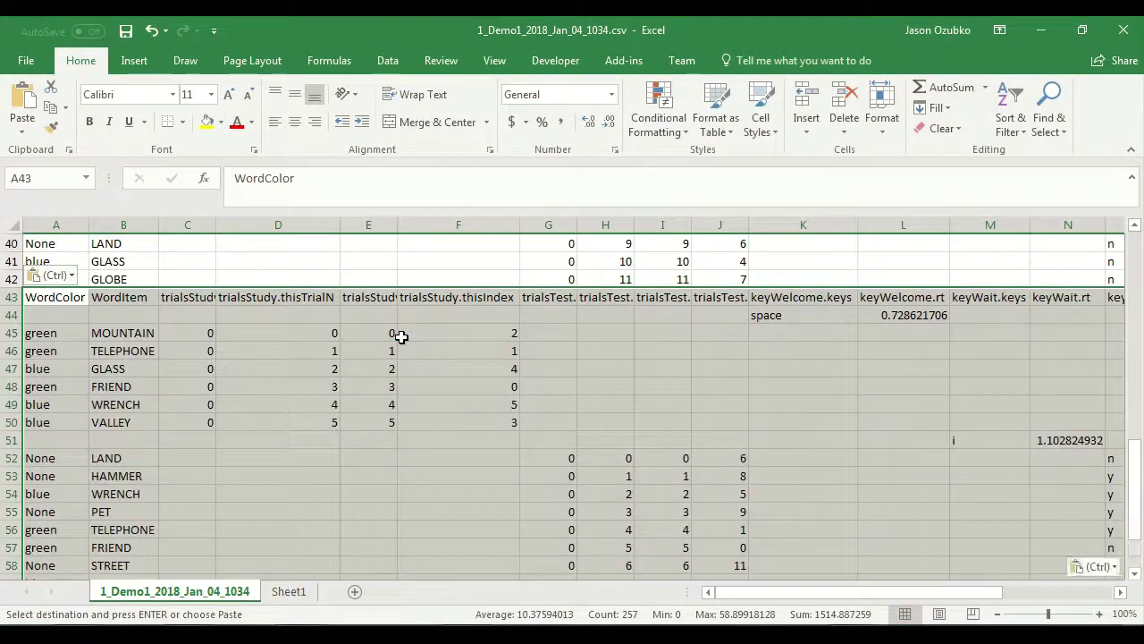
scroll(401, 337, up, 13)
scroll(401, 337, up, 4)
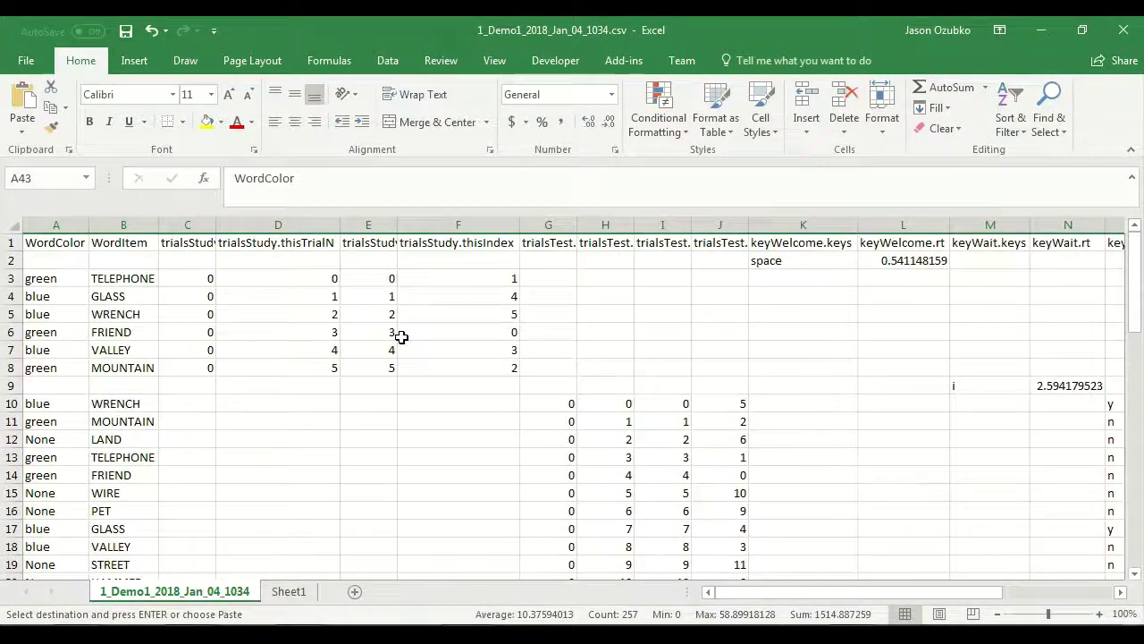
Step: Check the participant numbers in column U across the three stacked data blocks
drag(872, 594, 1035, 593)
click(1025, 255)
scroll(1026, 256, down, 5)
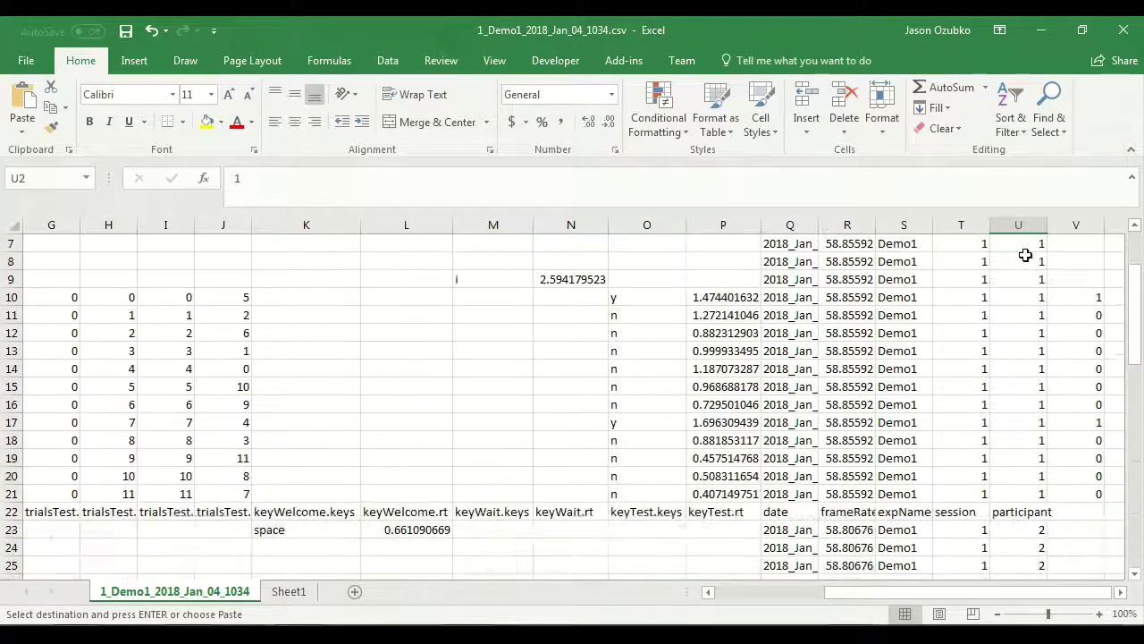
scroll(1026, 256, down, 8)
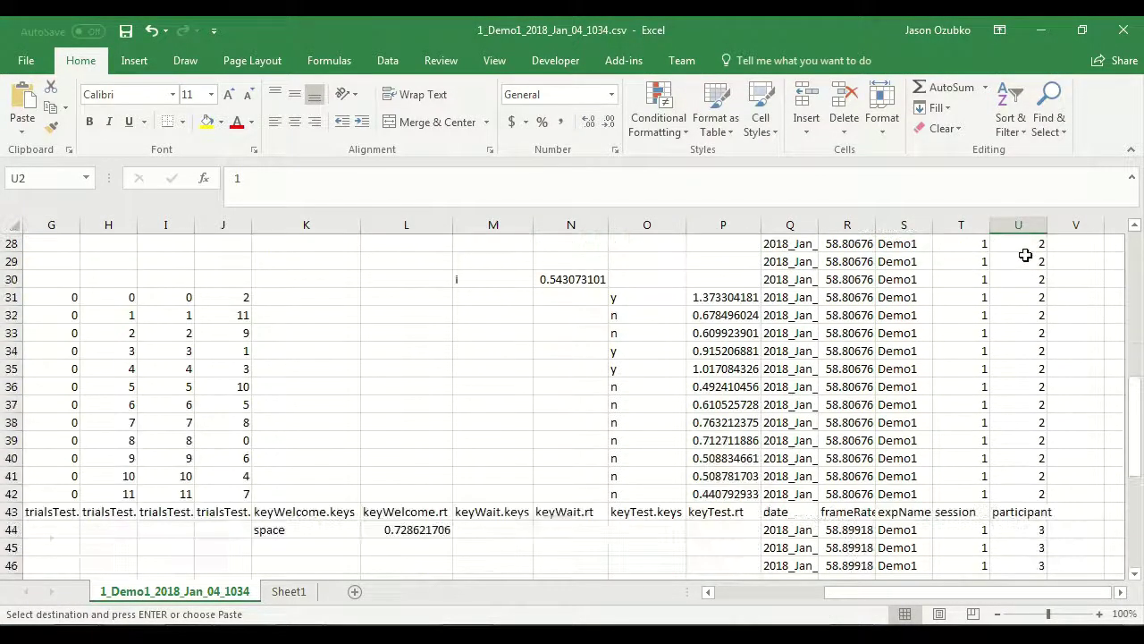
scroll(1025, 256, down, 4)
scroll(1022, 255, up, 2)
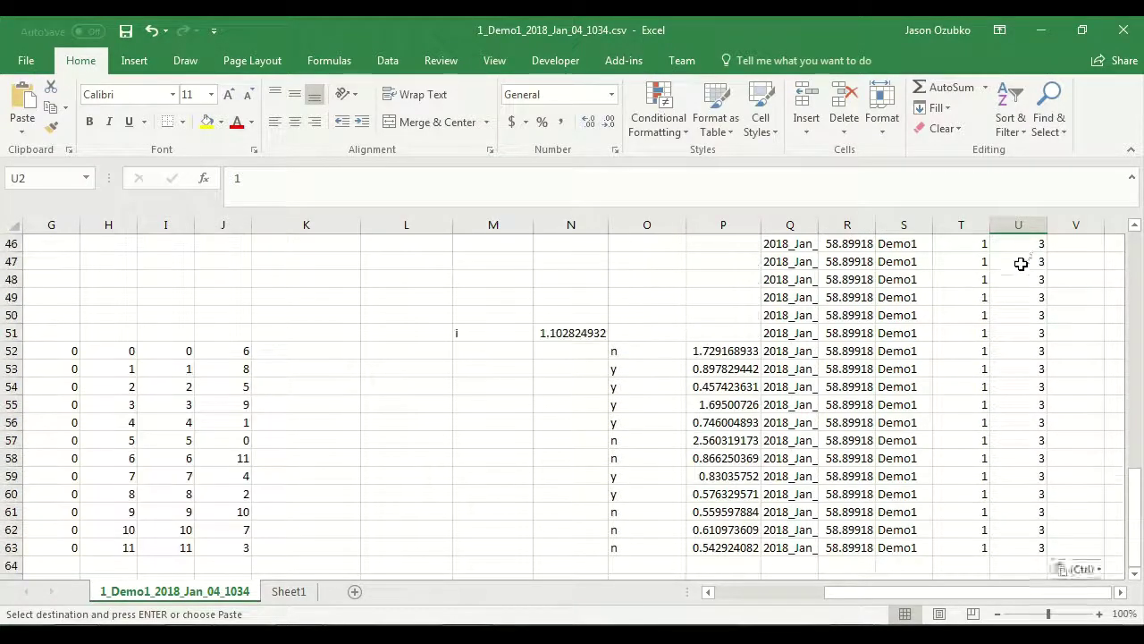
drag(1048, 599, 882, 600)
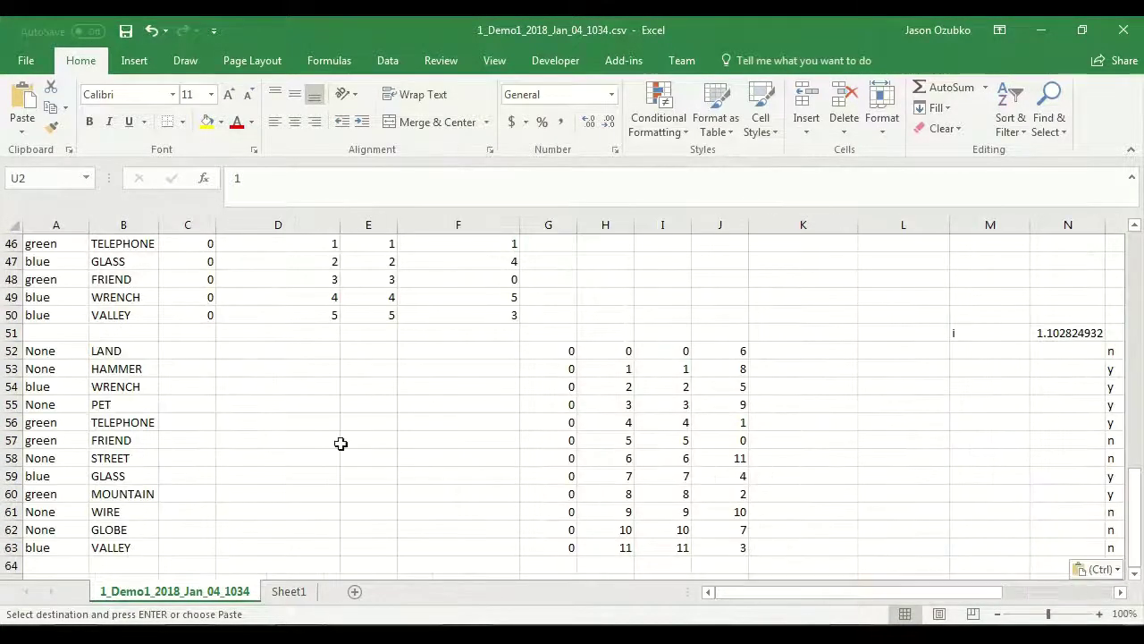
Step: Review the header rows repeated between the participants' data blocks in the combined sheet
scroll(416, 437, up, 3)
scroll(415, 437, up, 12)
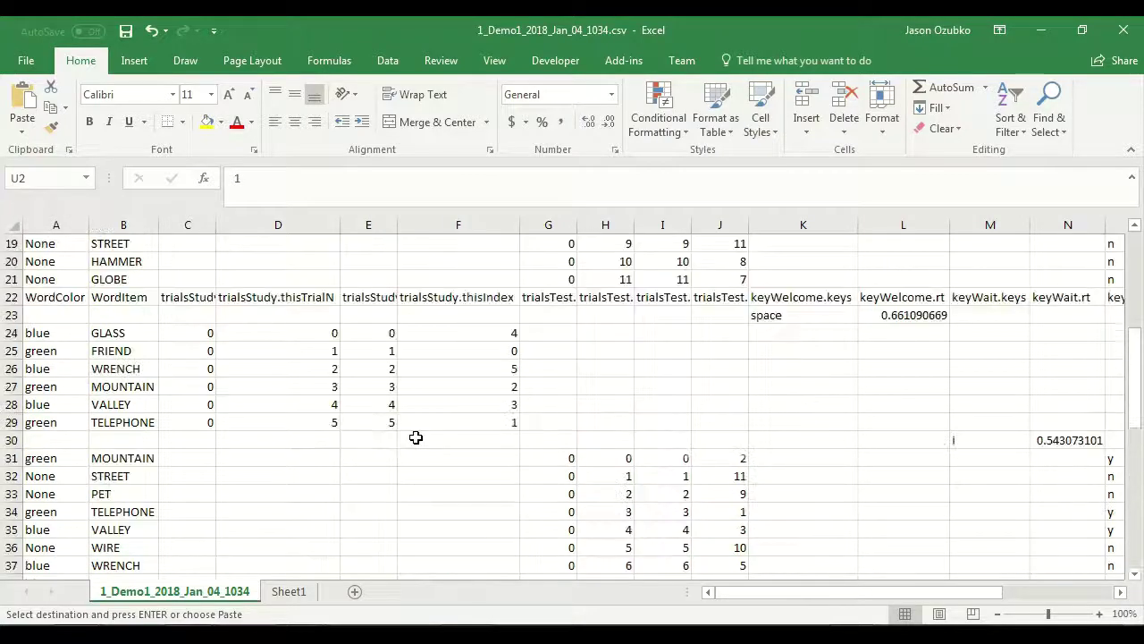
scroll(416, 437, down, 7)
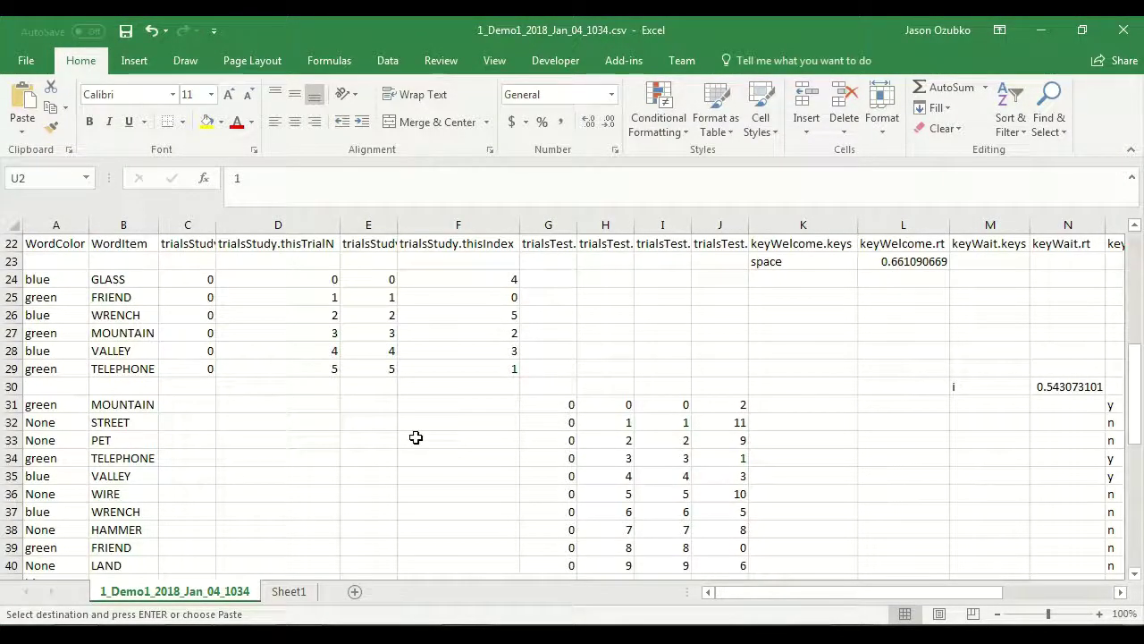
scroll(415, 437, down, 5)
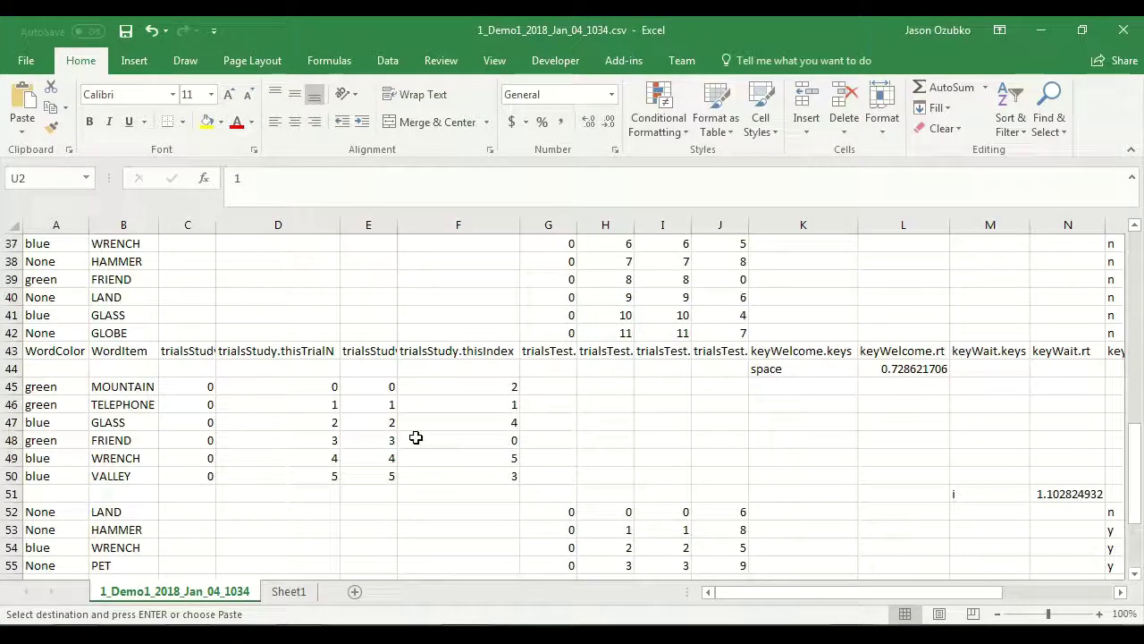
scroll(416, 437, up, 8)
Step: Switch to the scripts folder in Windows Explorer, enter bat_merge (far simpler) and open bat_merge.bat for editing in Notepad
key(alt+Tab)
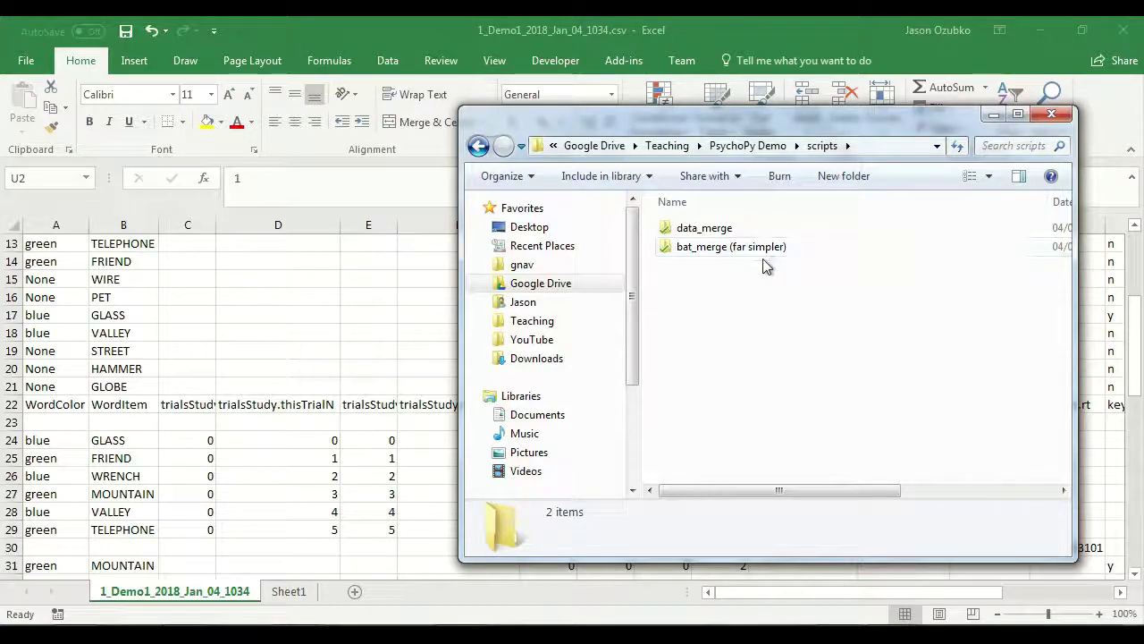
double_click(693, 247)
right_click(681, 275)
click(723, 400)
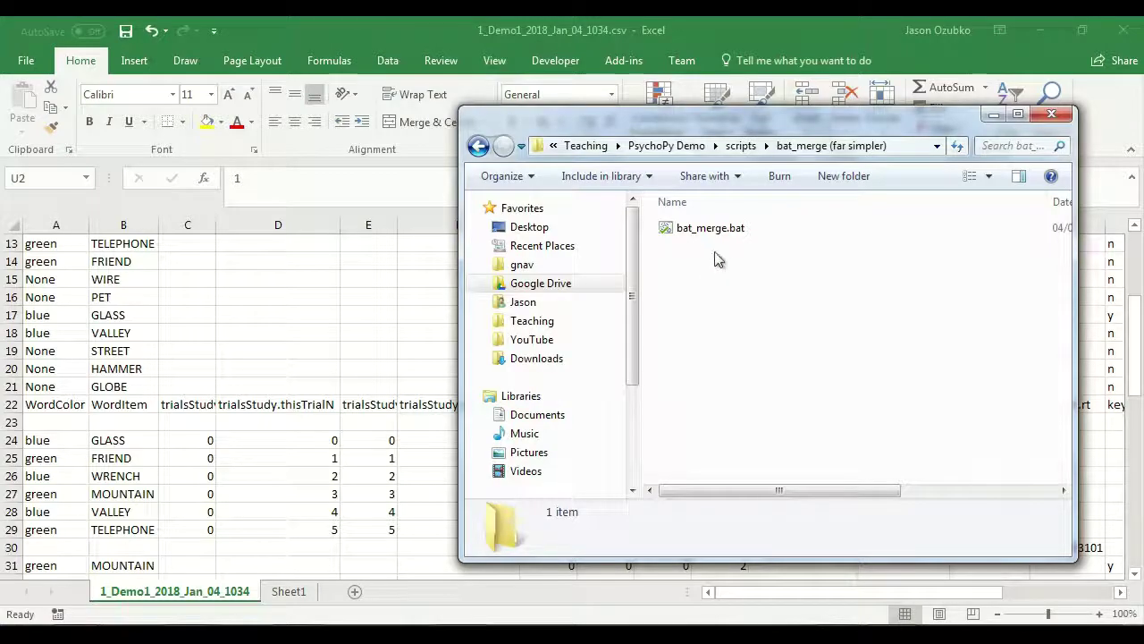
double_click(688, 229)
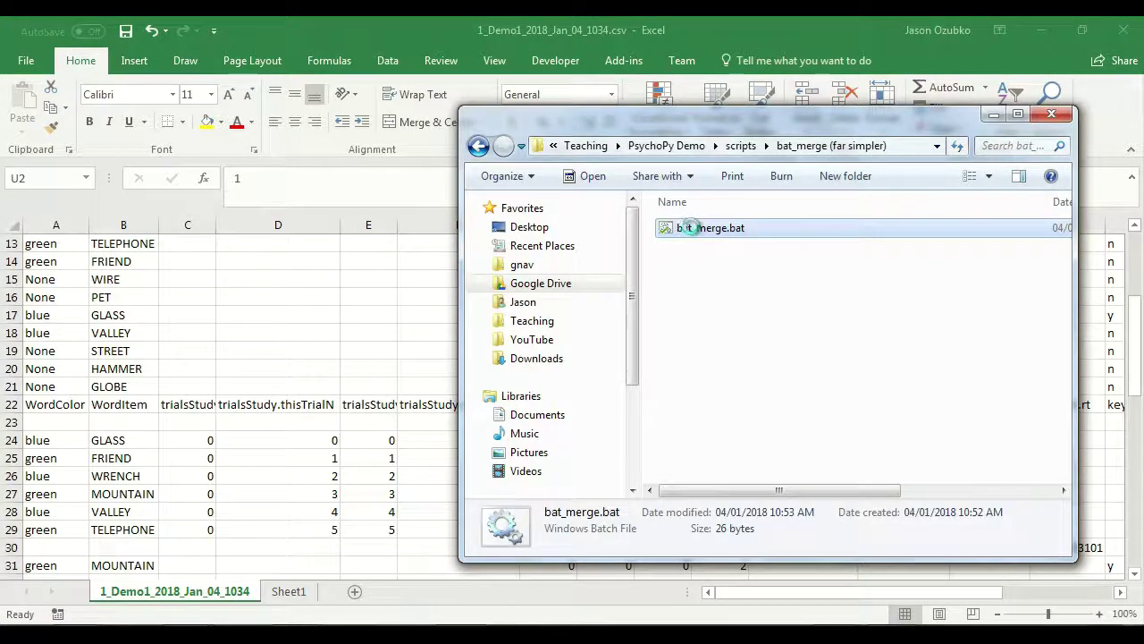
right_click(688, 228)
click(729, 103)
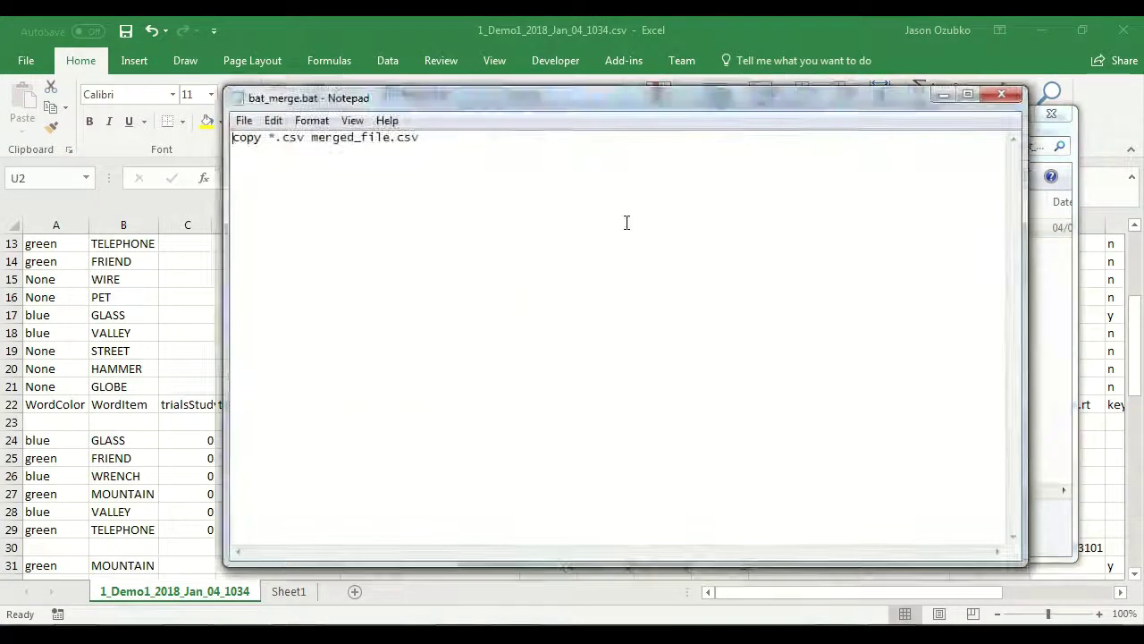
Step: Shrink the Notepad window and arrange it with the Explorer window so bat_merge.bat and its code are both visible
drag(1019, 559, 591, 295)
drag(432, 99, 920, 223)
drag(867, 127, 625, 132)
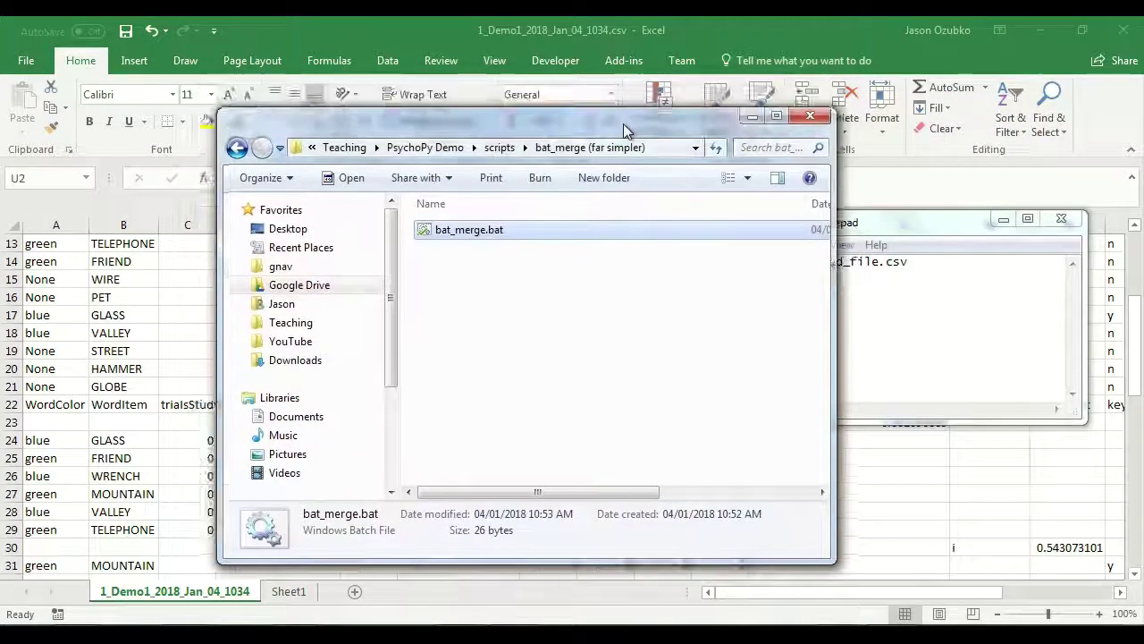
drag(902, 235, 724, 235)
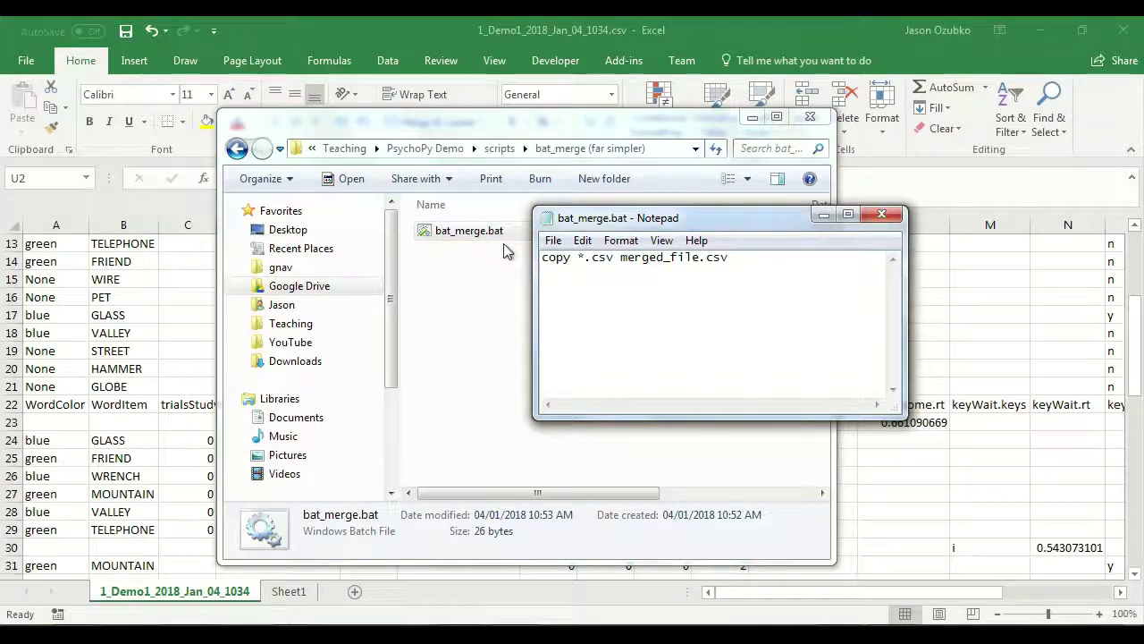
Step: Close the bat_merge.bat code in Notepad and copy bat_merge.bat from its scripts folder into the PsychoPy Demo data folder
drag(591, 260, 733, 259)
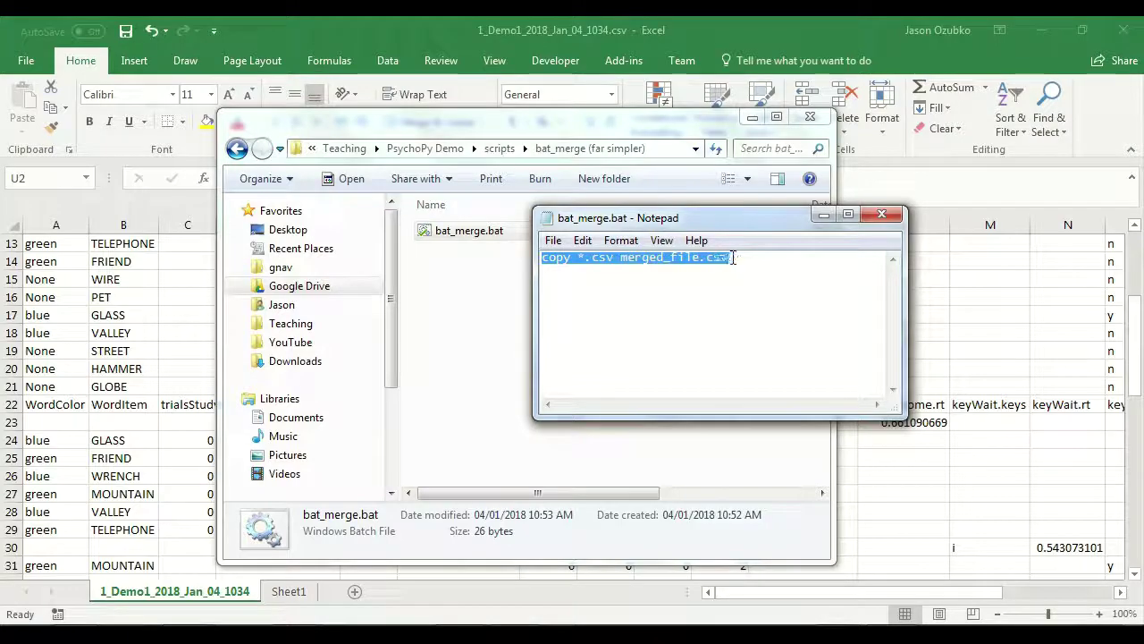
click(881, 215)
double_click(453, 230)
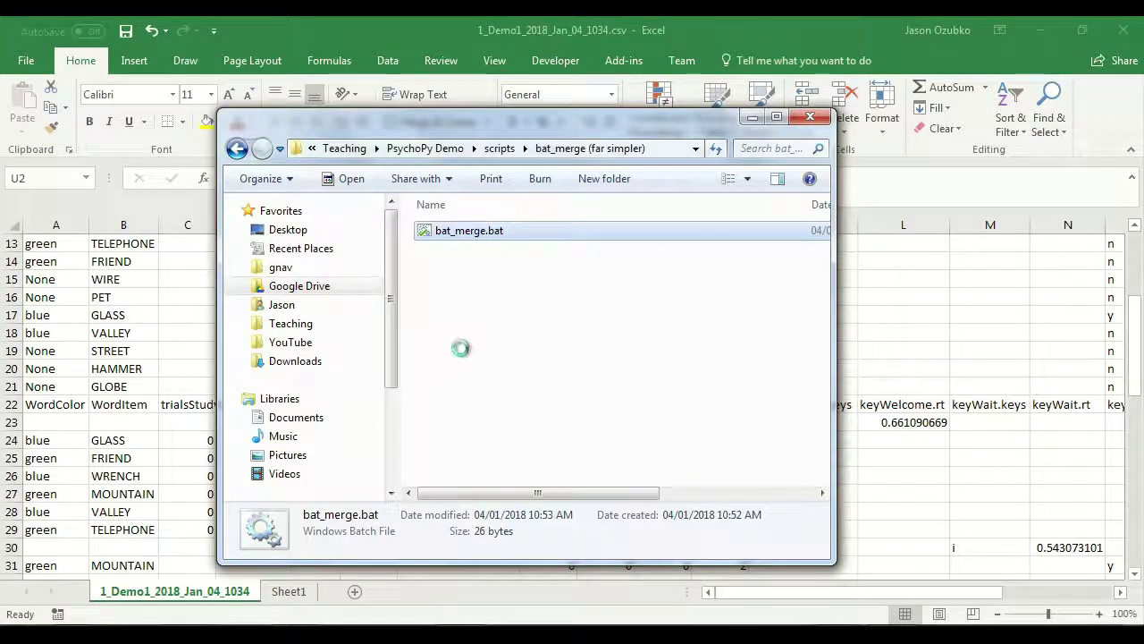
right_click(461, 348)
click(498, 521)
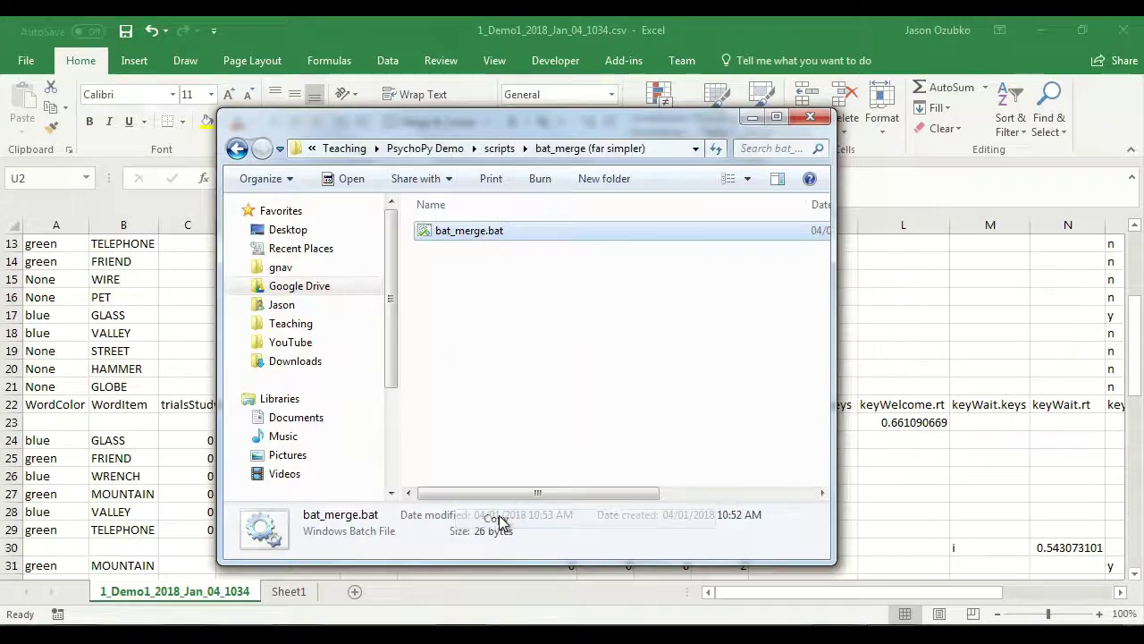
click(425, 149)
double_click(429, 287)
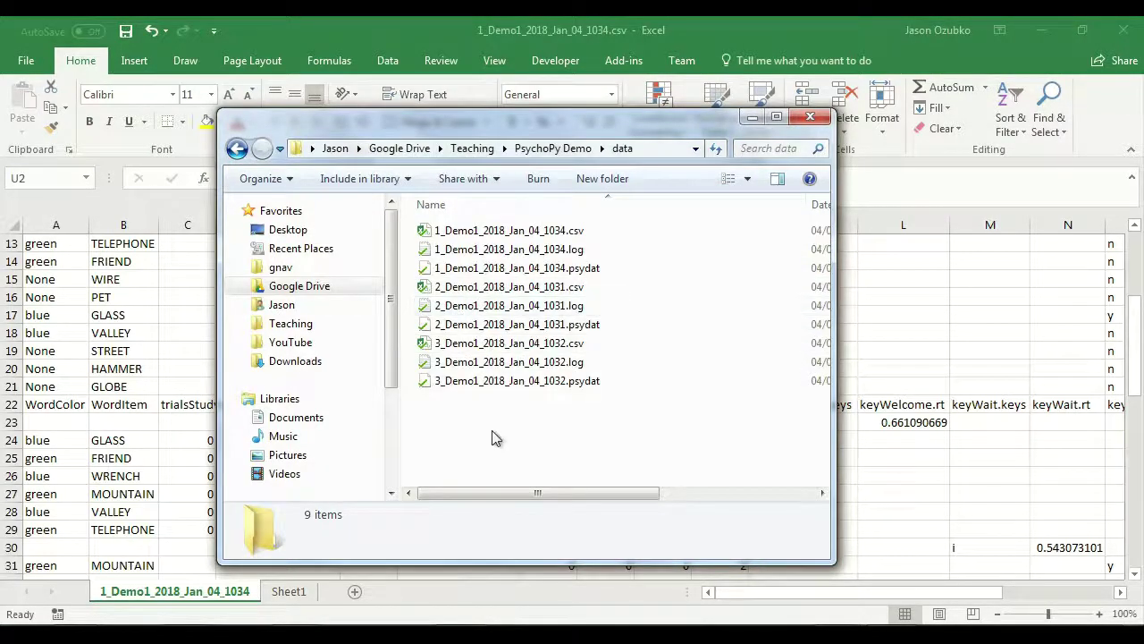
right_click(497, 438)
click(542, 297)
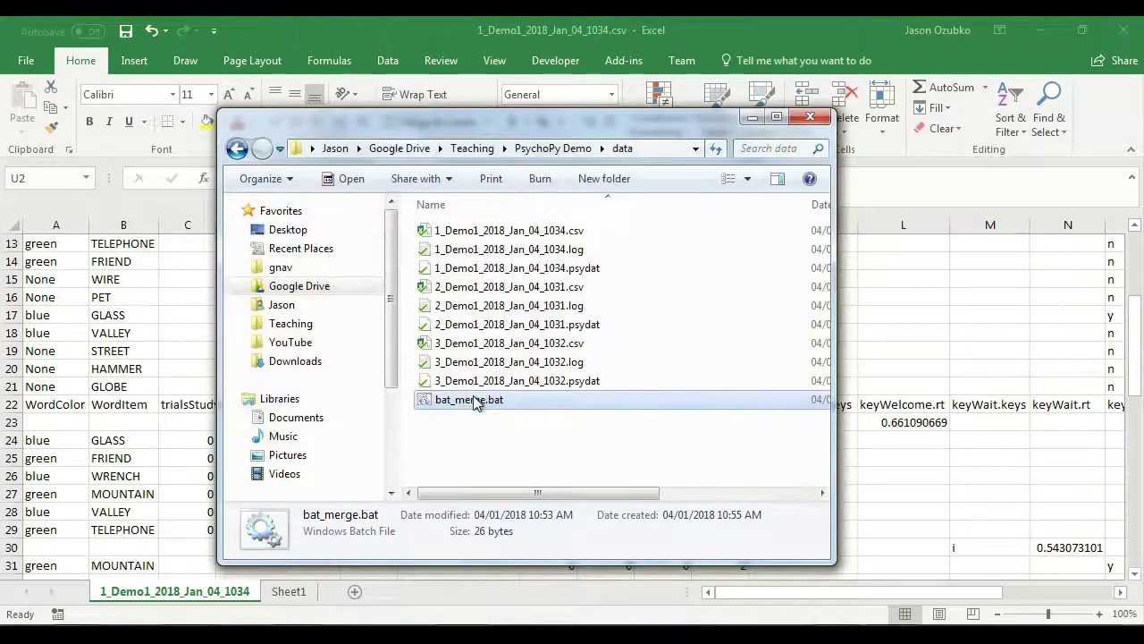
Step: Run bat_merge.bat in the data folder and open the generated merged_file.csv in Excel
double_click(474, 402)
click(539, 467)
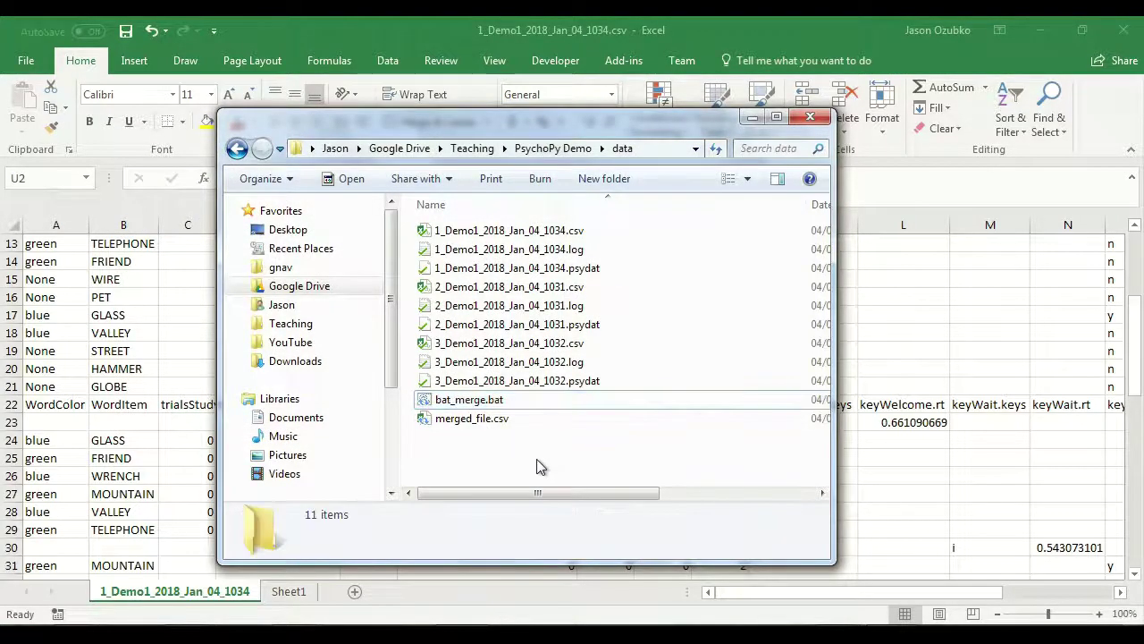
double_click(458, 419)
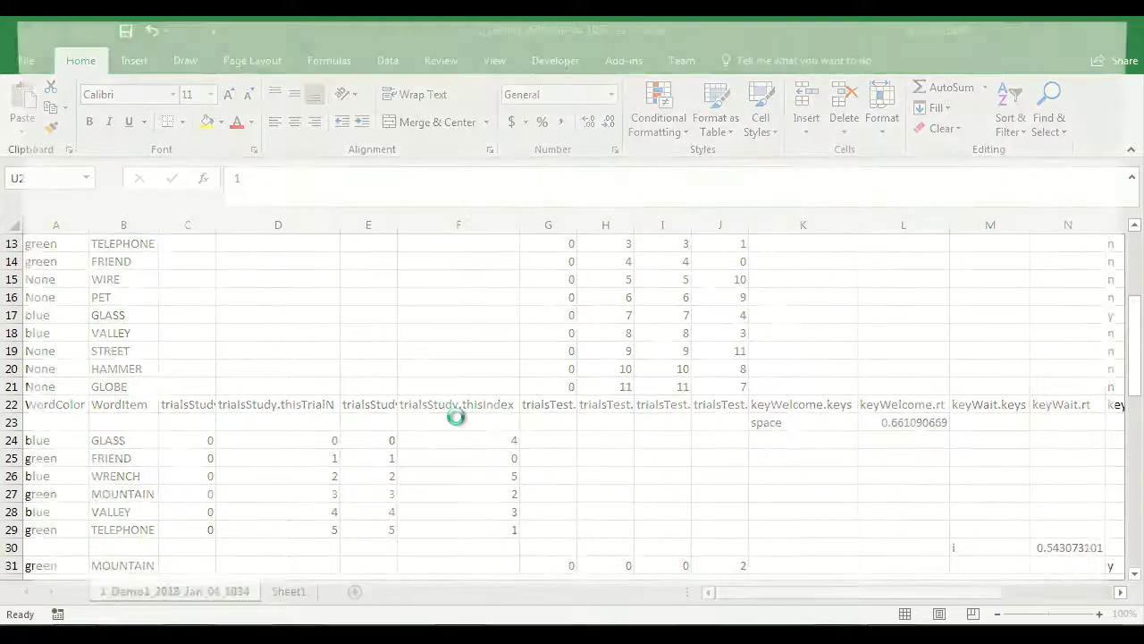
Step: Look through all rows of merged_file.csv and across to the participant column
scroll(534, 399, down, 11)
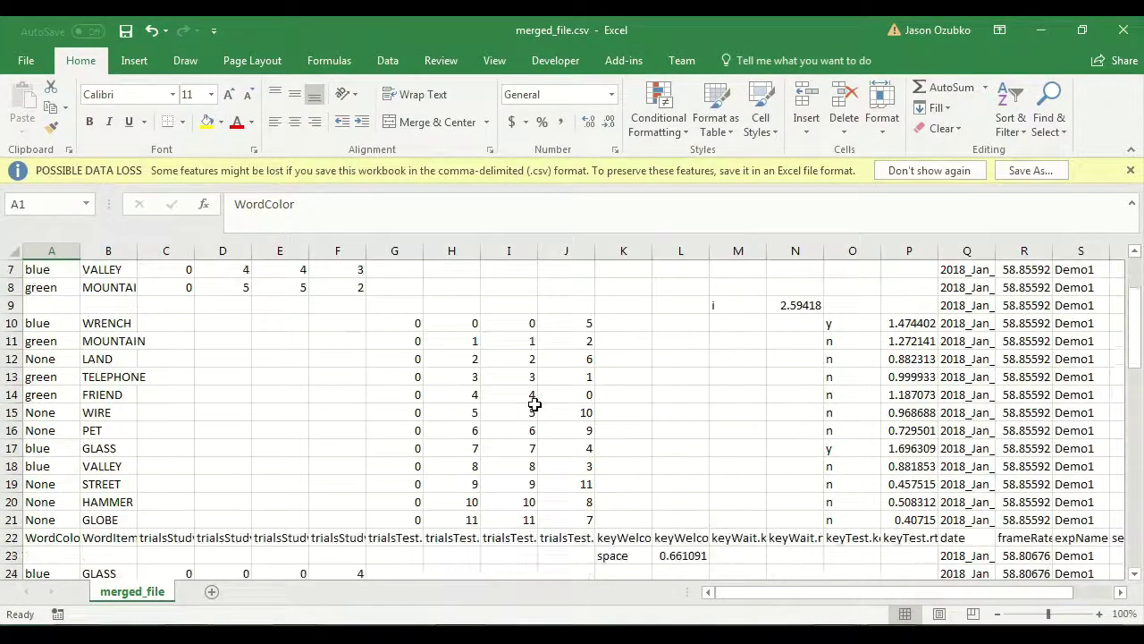
scroll(534, 402, down, 6)
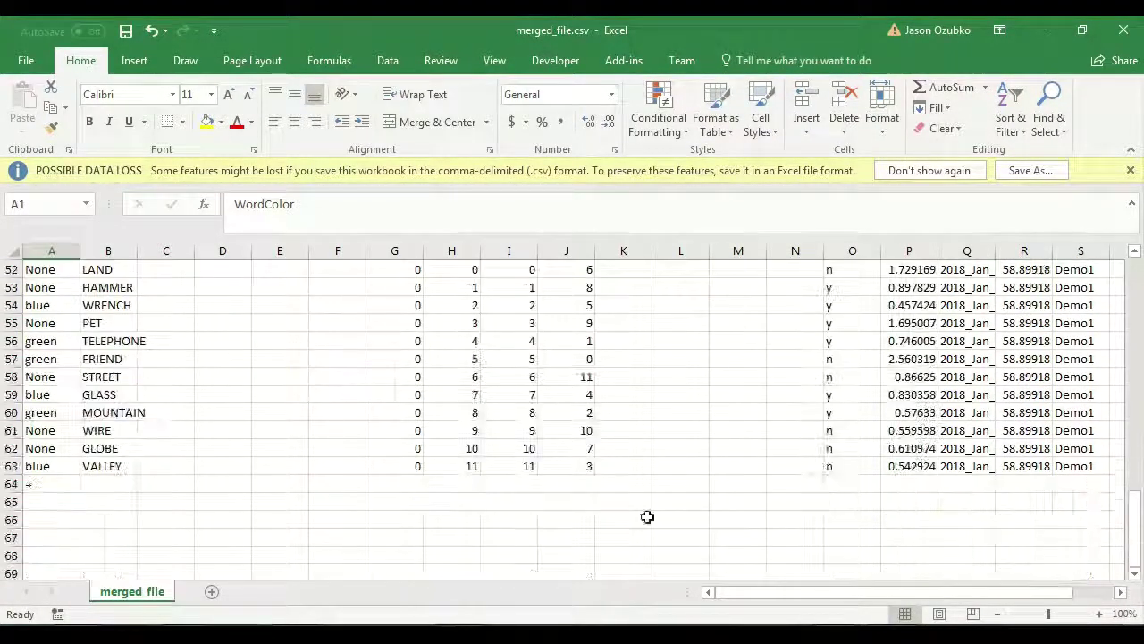
drag(813, 592, 945, 592)
scroll(964, 502, up, 17)
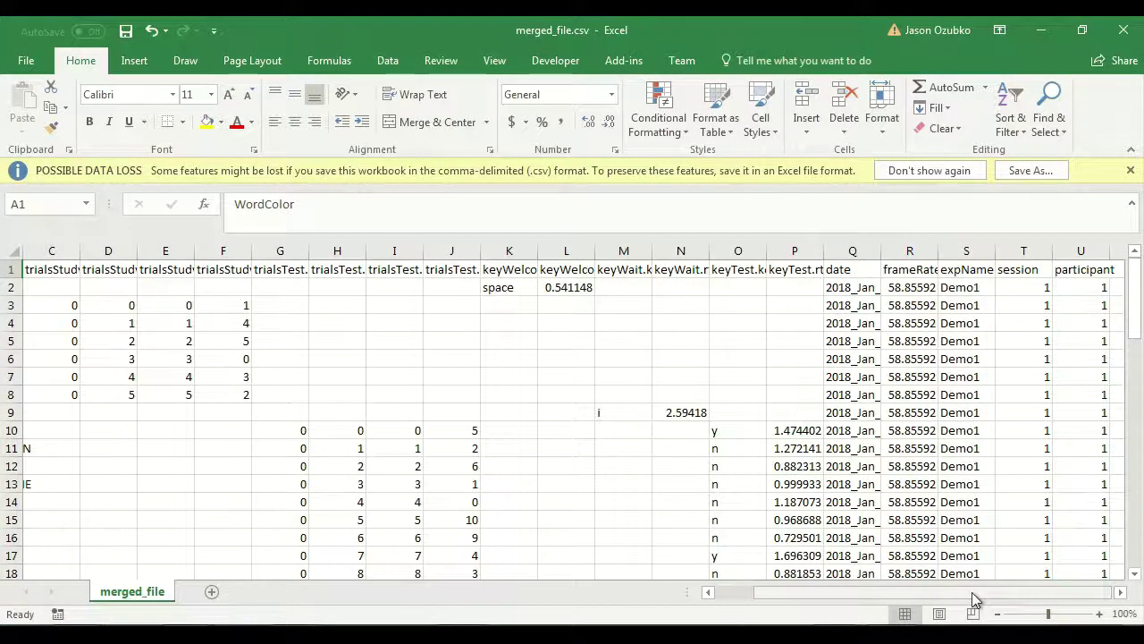
drag(976, 594, 652, 570)
Step: Return to the data folder in Windows Explorer and delete bat_merge.bat and merged_file.csv
key(alt+Tab)
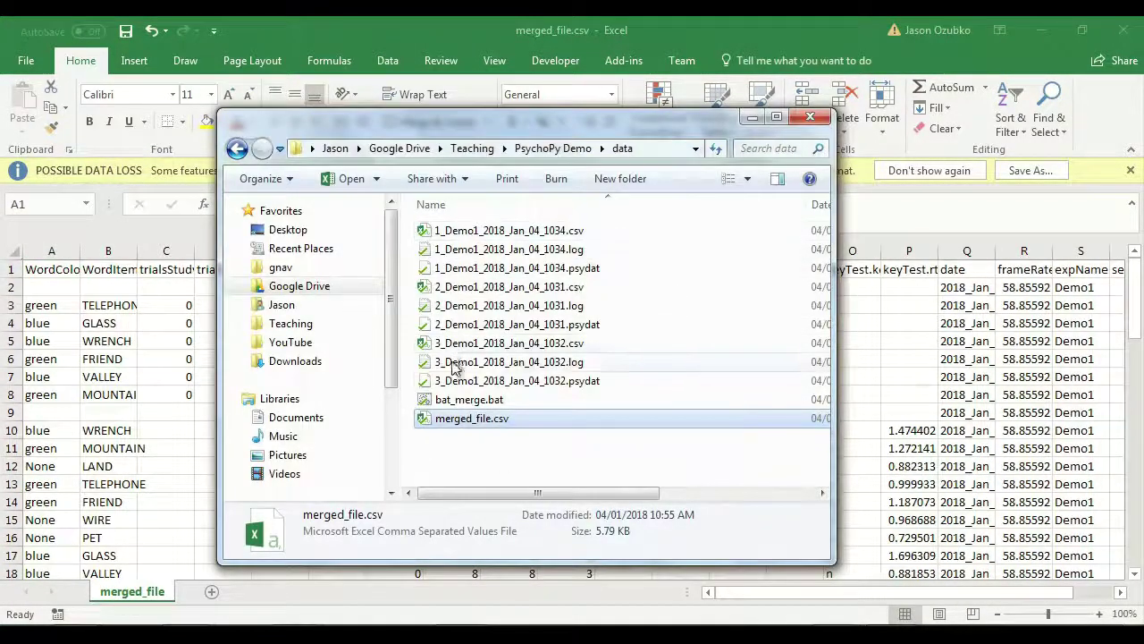
drag(509, 437, 404, 402)
key(Delete)
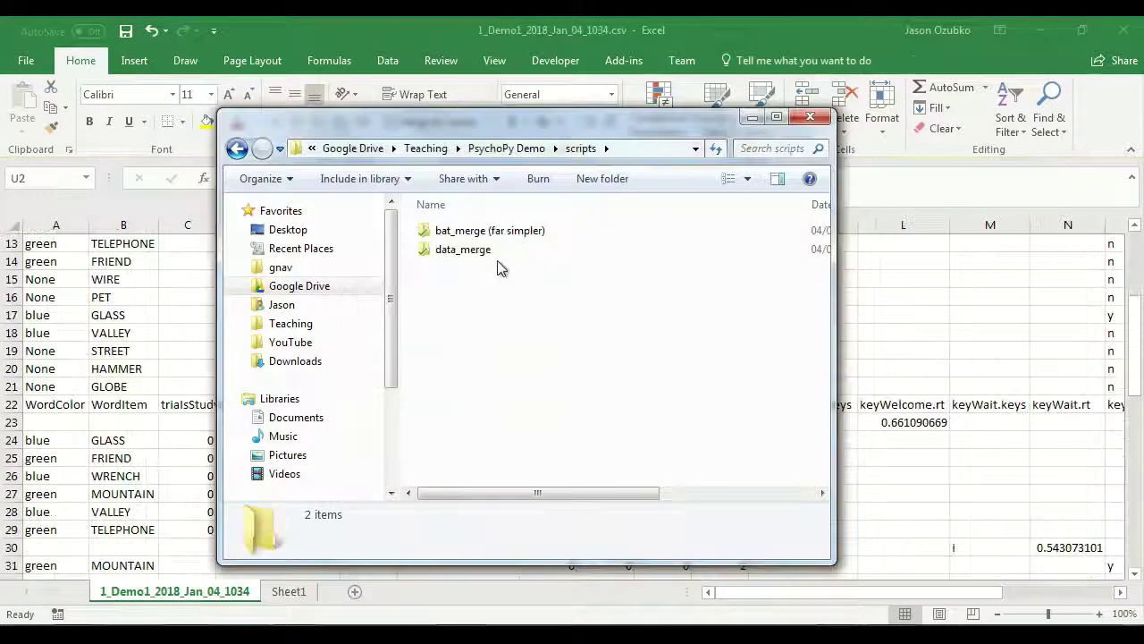
Step: Enter the data_merge folder under scripts and open data_merge_v3.py in Geany
double_click(503, 253)
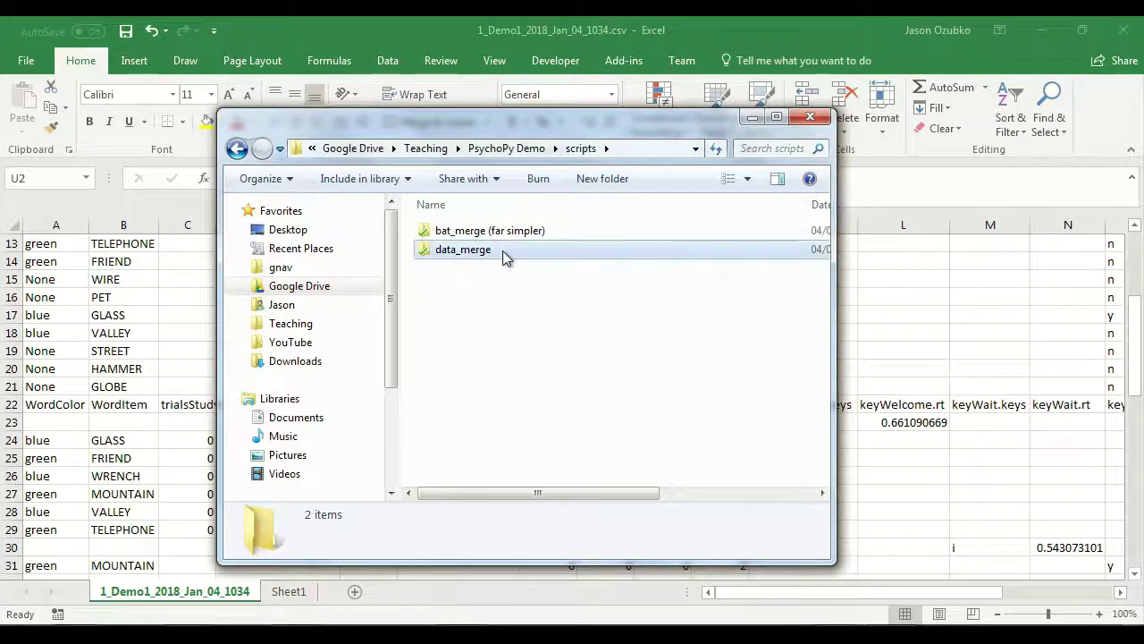
click(516, 235)
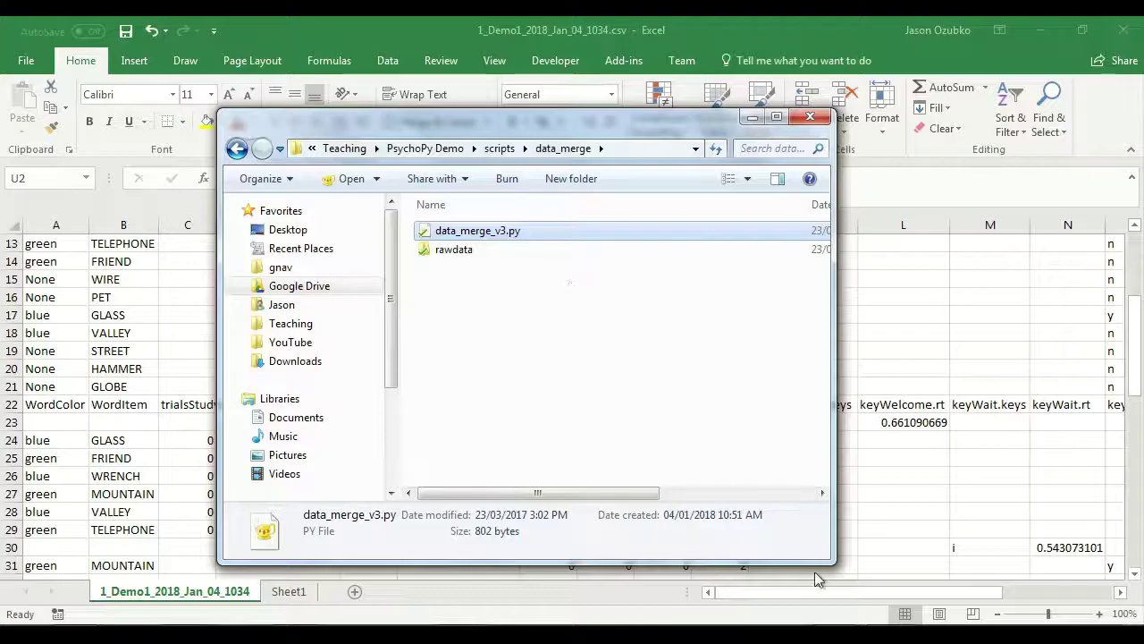
key(Return)
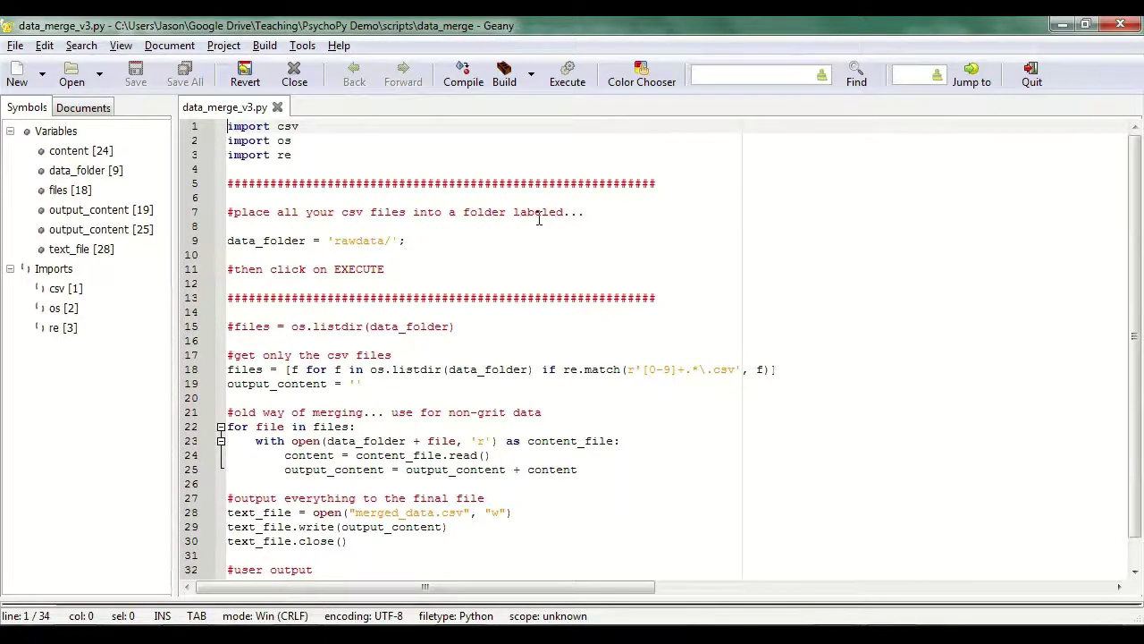
Step: Examine data_merge_v3.py, highlighting its comments on placing CSV files in the rawdata folder and executing the script
scroll(498, 314, down, 1)
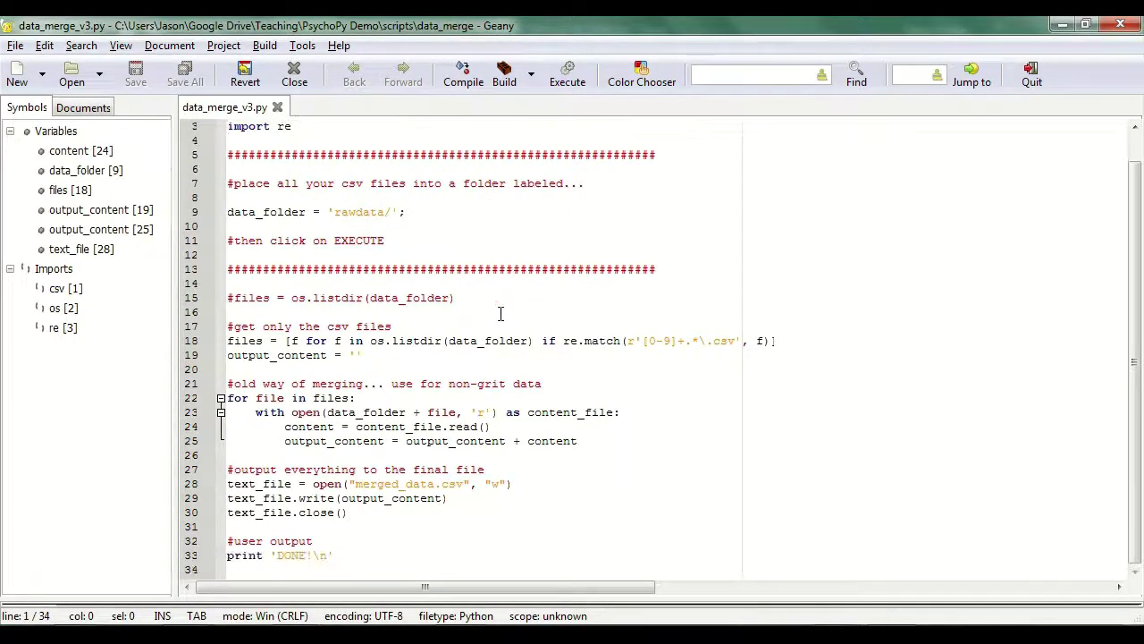
scroll(500, 314, up, 1)
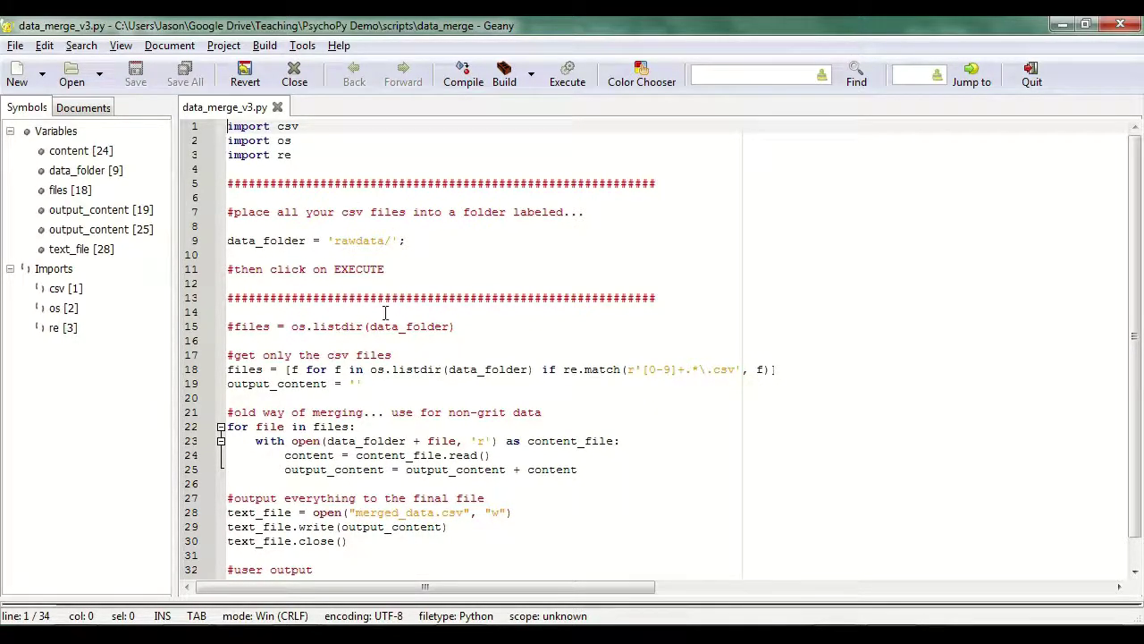
scroll(376, 385, down, 1)
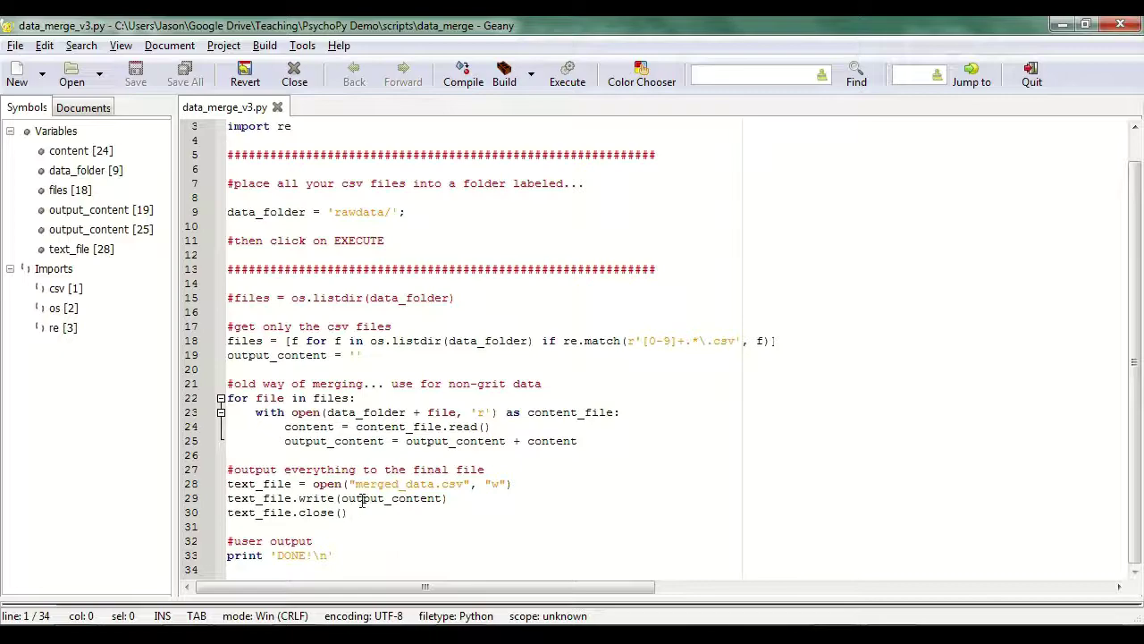
scroll(366, 460, up, 1)
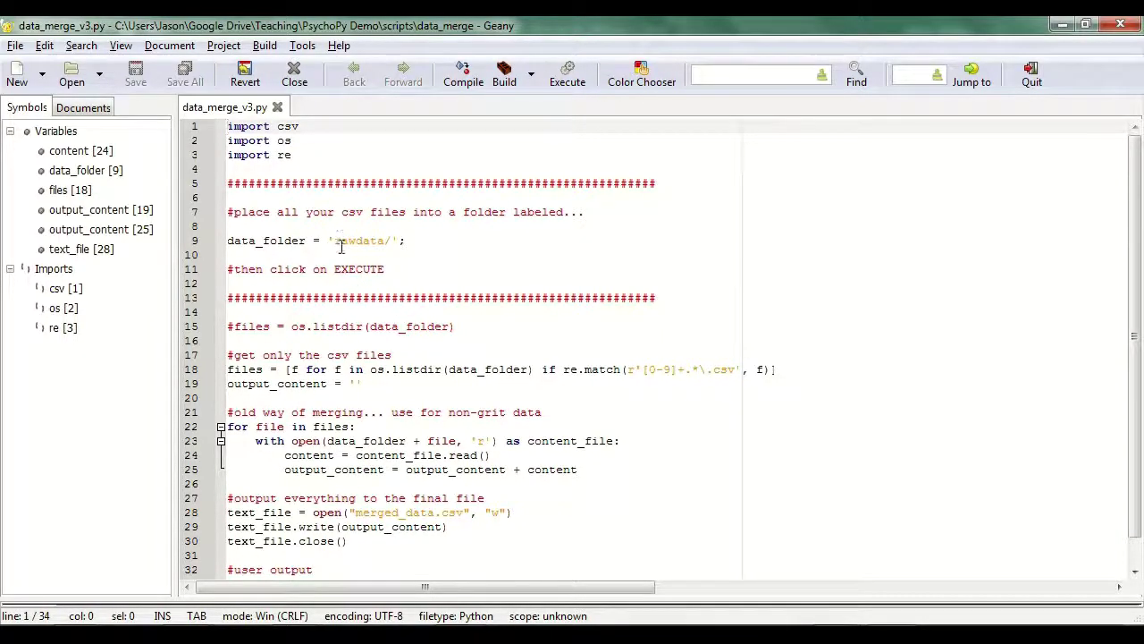
drag(234, 210, 557, 222)
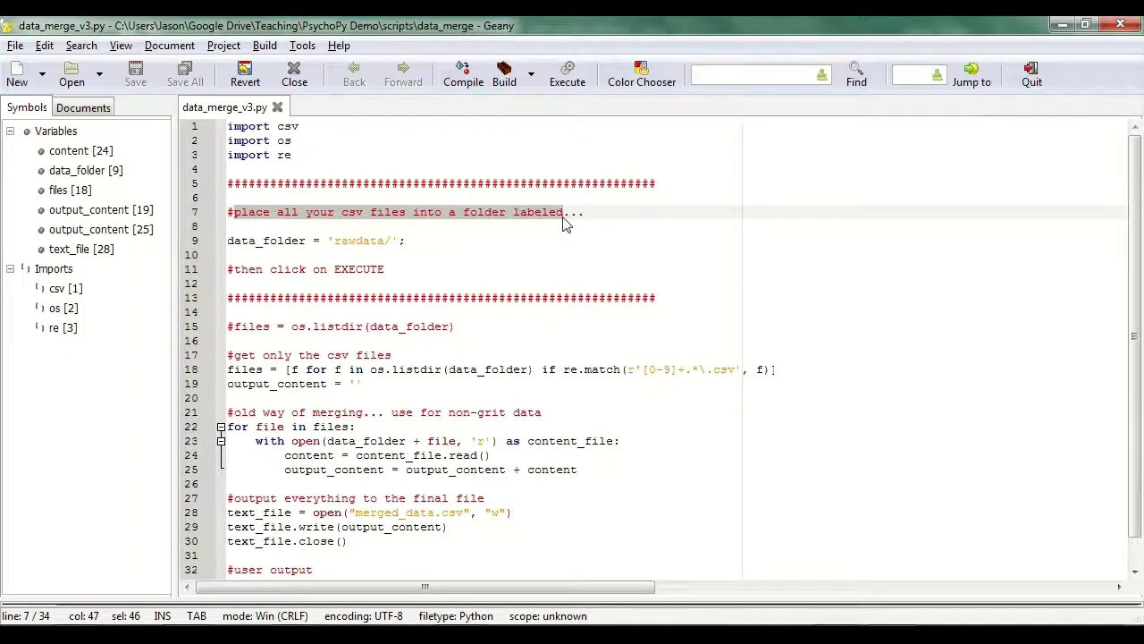
drag(336, 241, 390, 253)
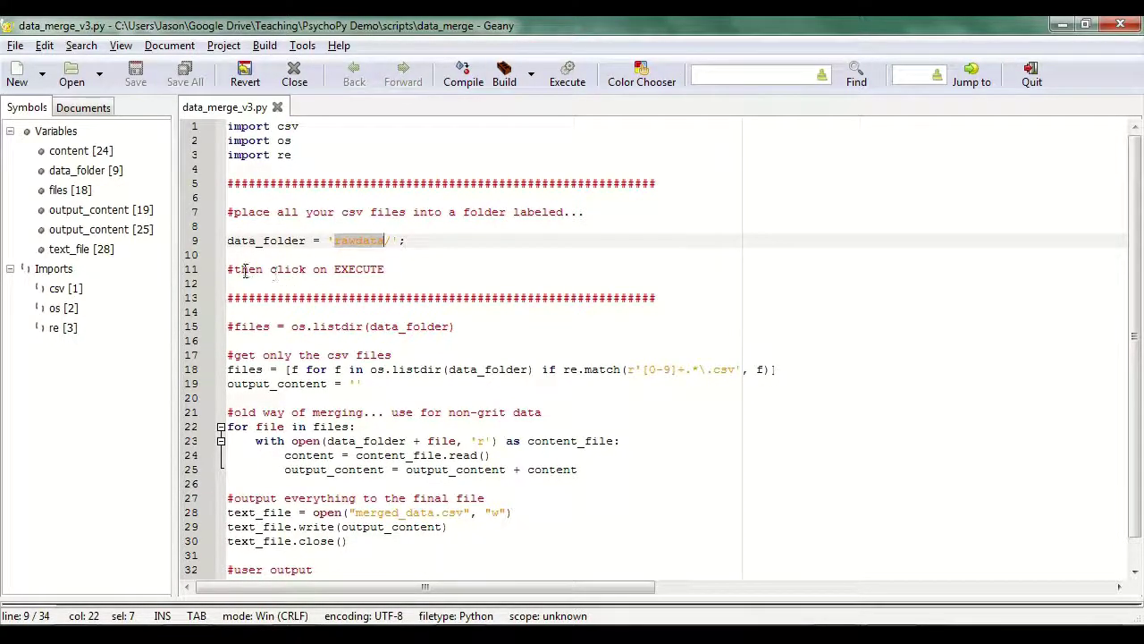
drag(240, 270, 396, 274)
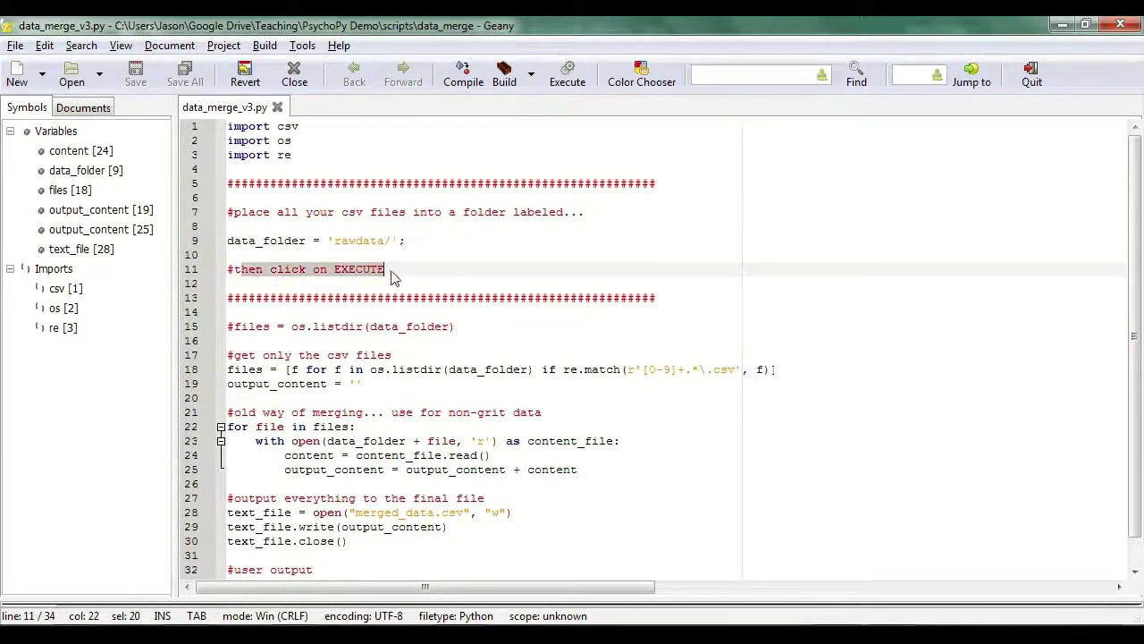
click(567, 82)
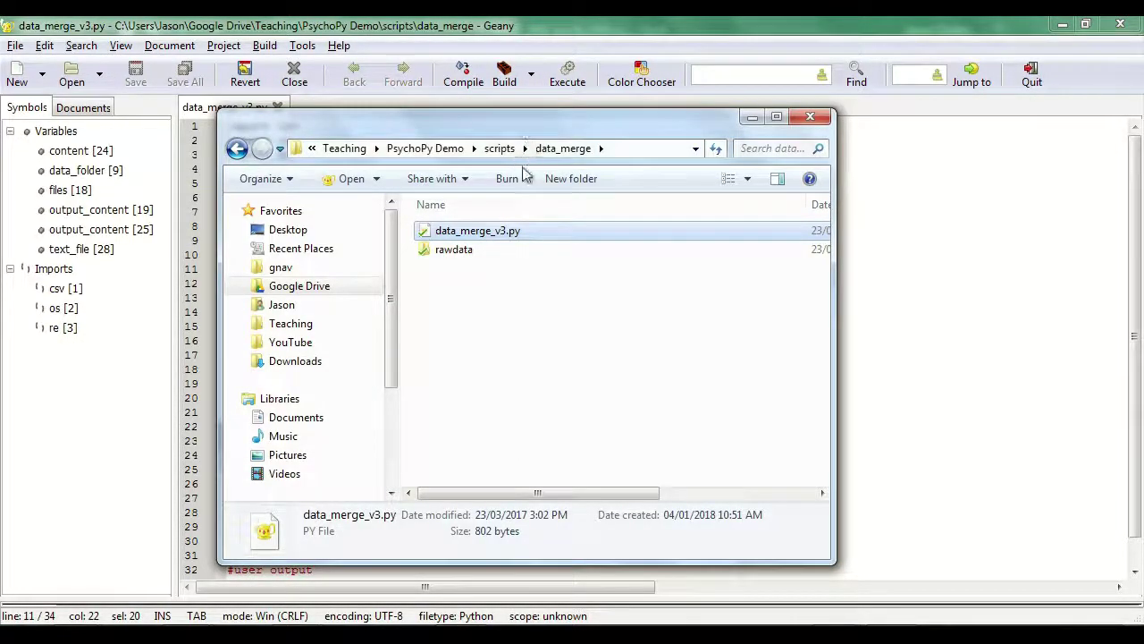
Step: In Windows Explorer, copy the three participants' CSV files from the data folder into the rawdata folder of scripts\data_merge
double_click(483, 252)
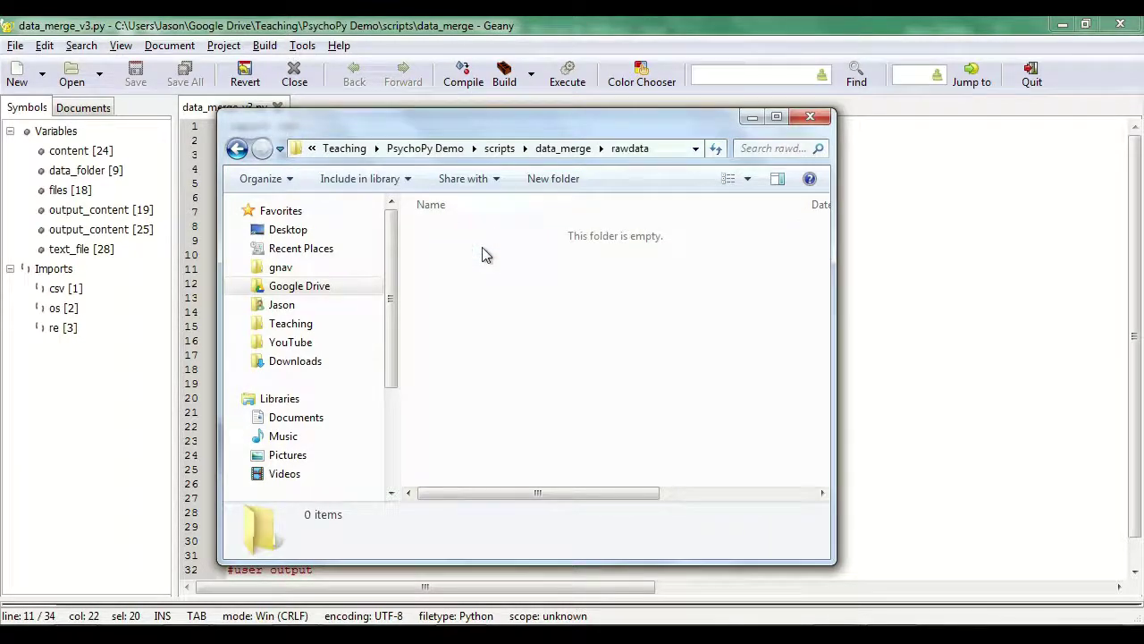
click(430, 148)
double_click(440, 288)
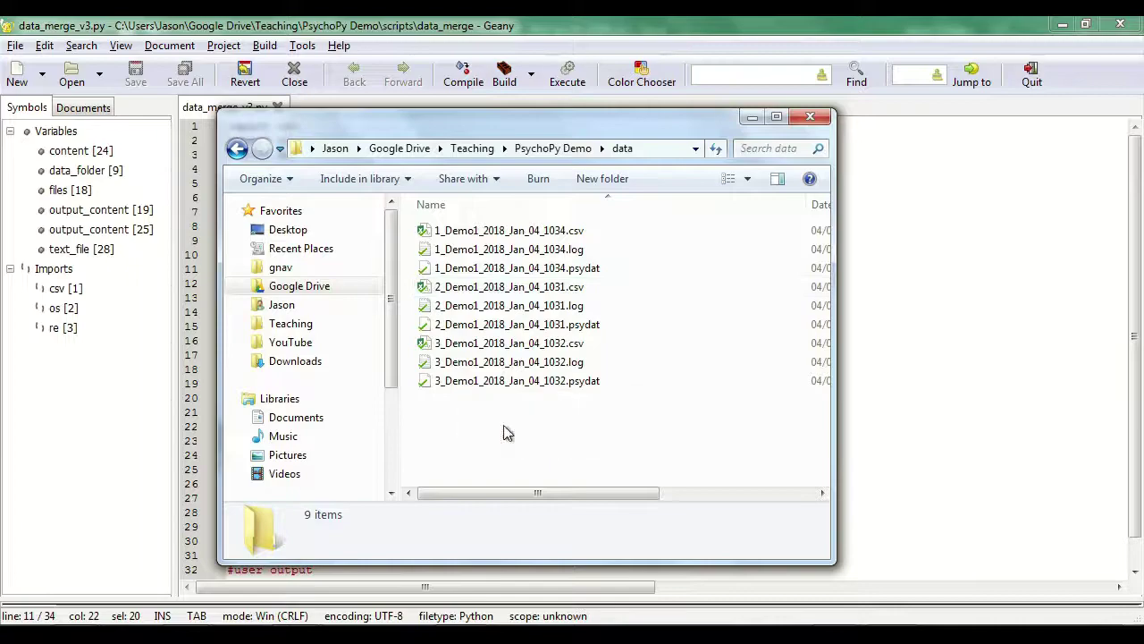
click(500, 343)
ctrl+click(501, 286)
ctrl+click(503, 231)
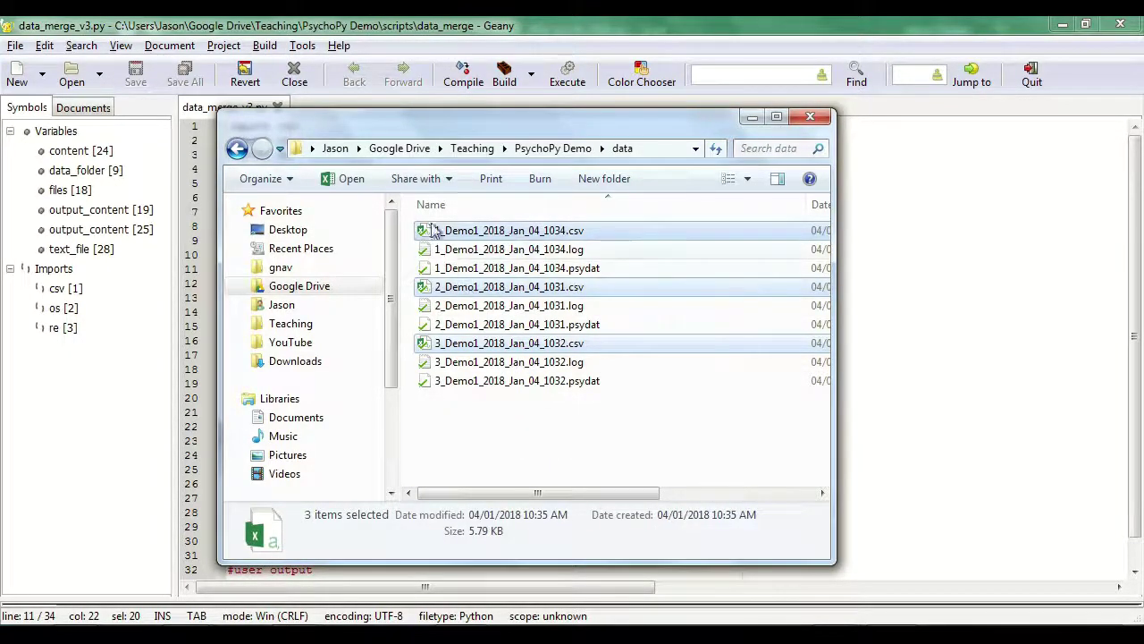
click(236, 151)
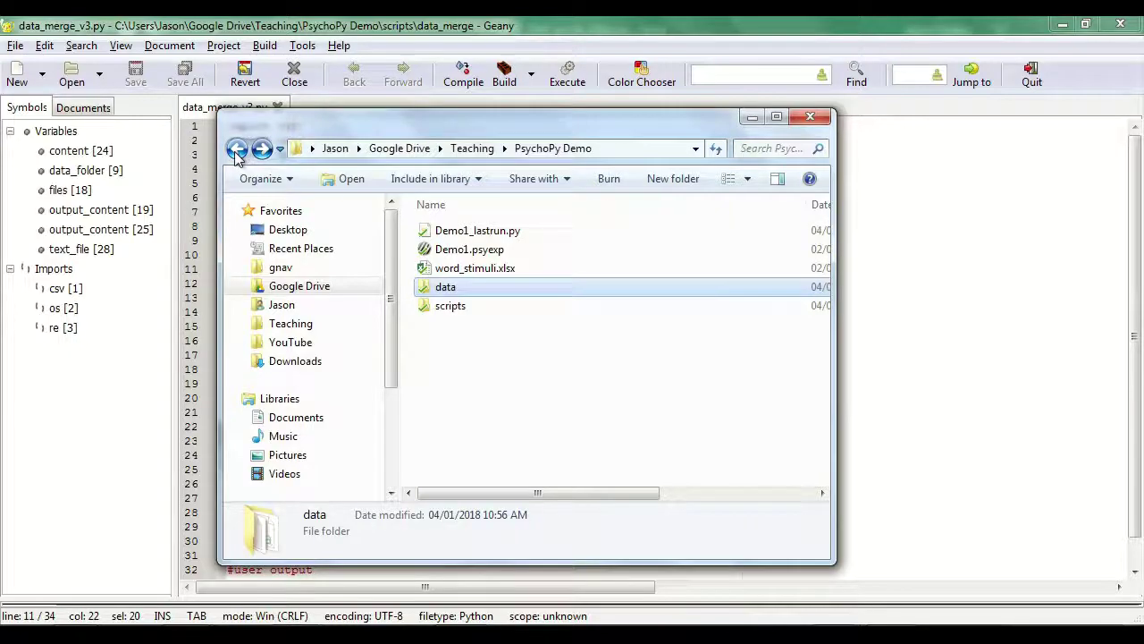
double_click(467, 305)
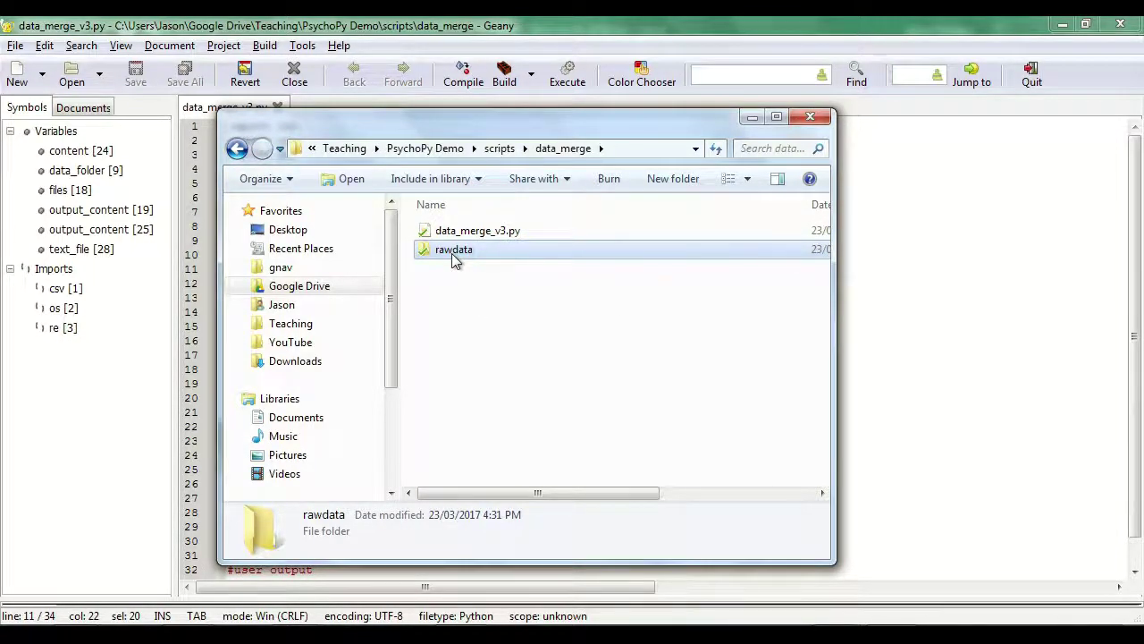
double_click(453, 251)
key(ctrl+v)
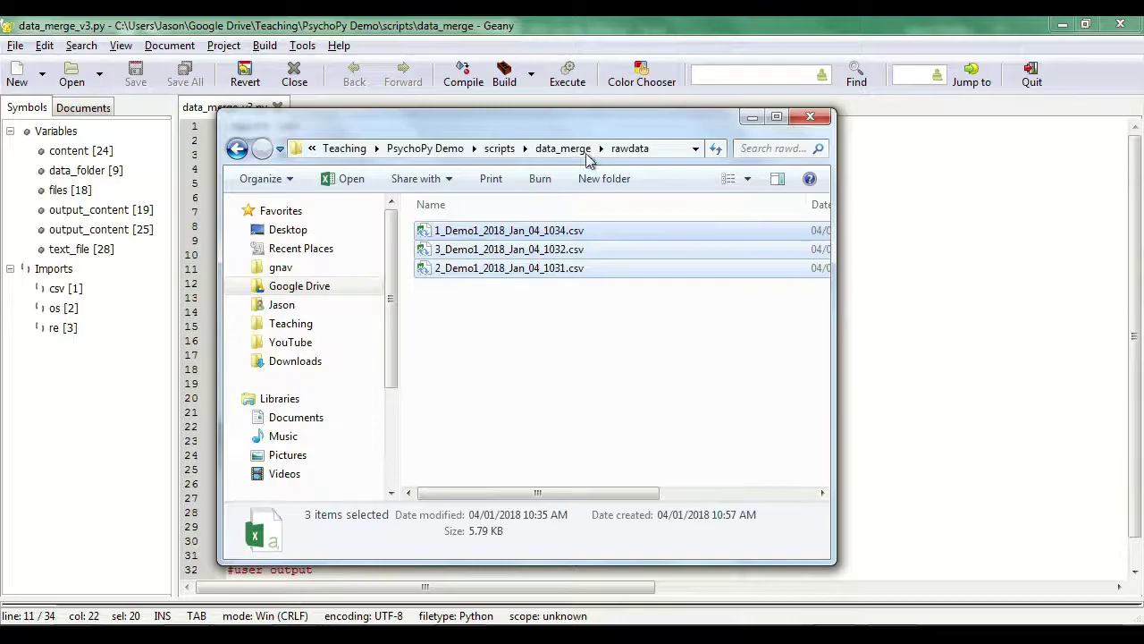
Step: Switch back to Geany, execute data_merge_v3.py and dismiss its console window
click(564, 24)
click(567, 76)
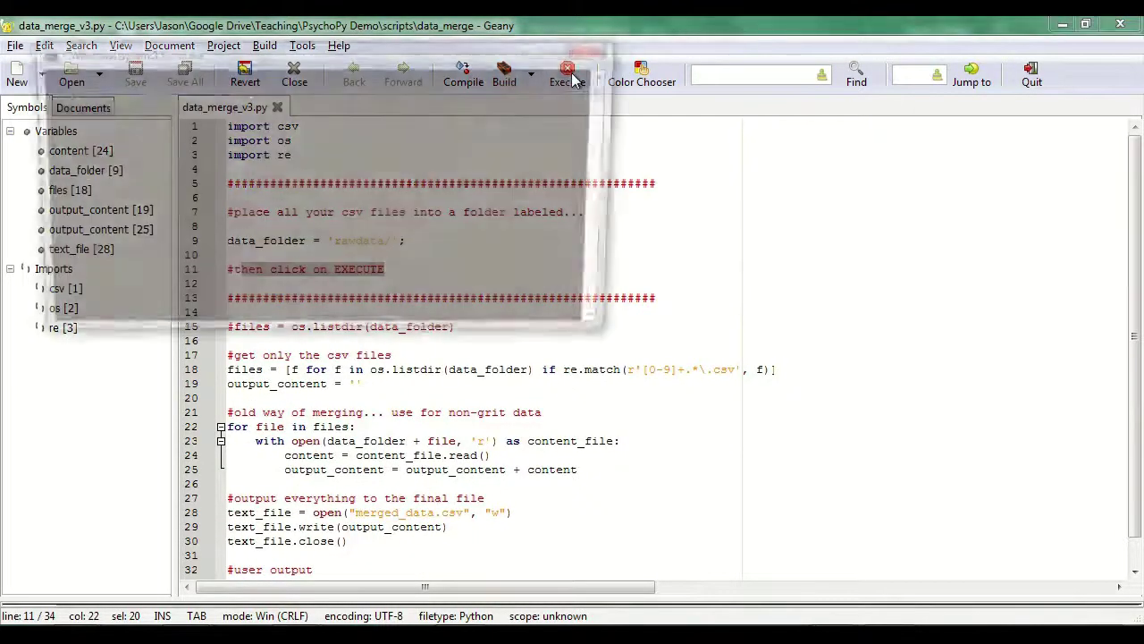
key(Return)
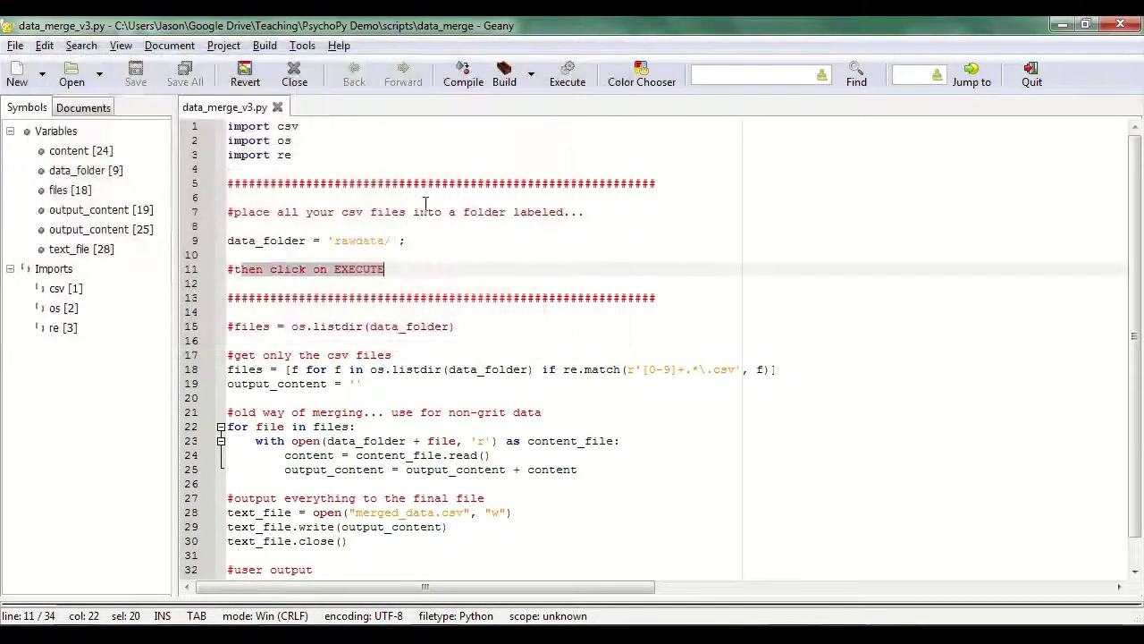
Step: Open merged_data.csv from the data_merge folder in Excel and look through its combined rows
key(alt+Tab)
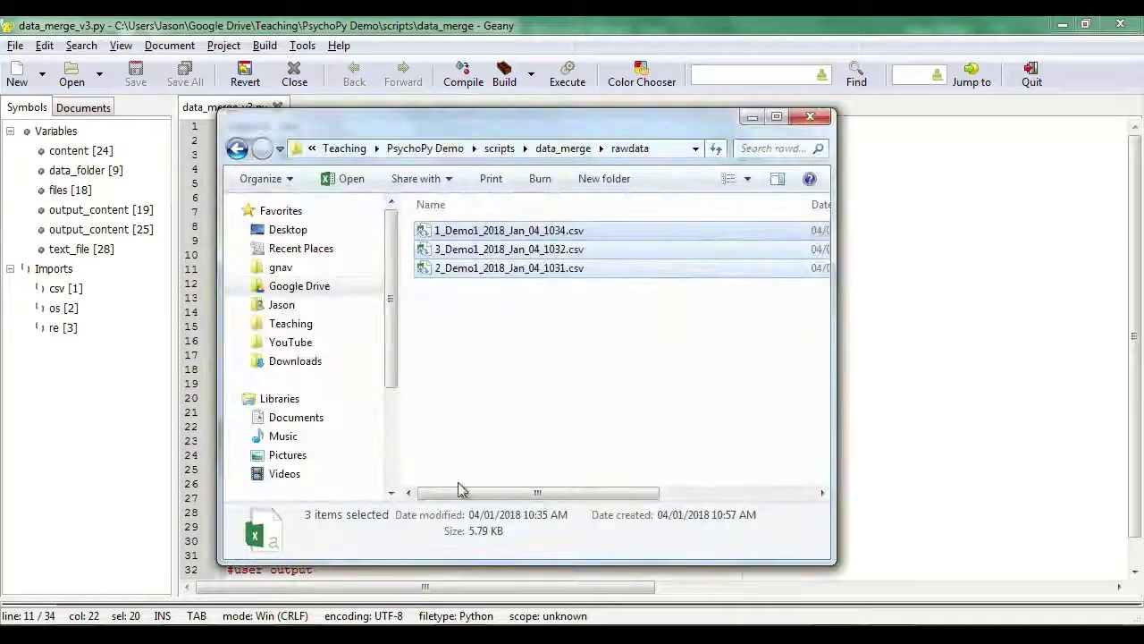
click(564, 149)
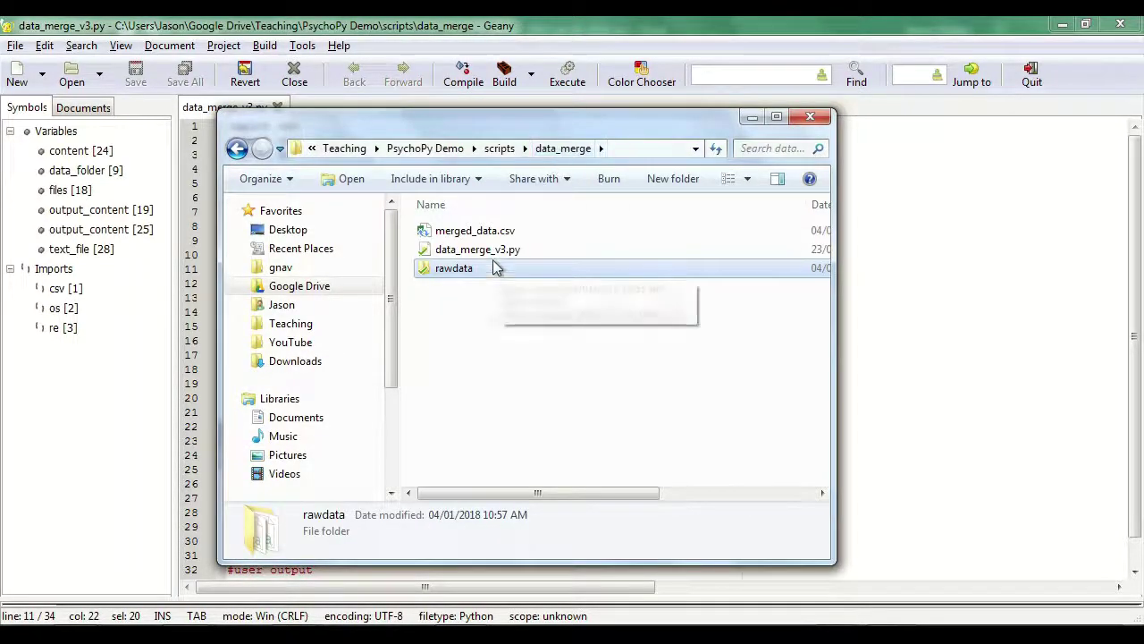
double_click(494, 232)
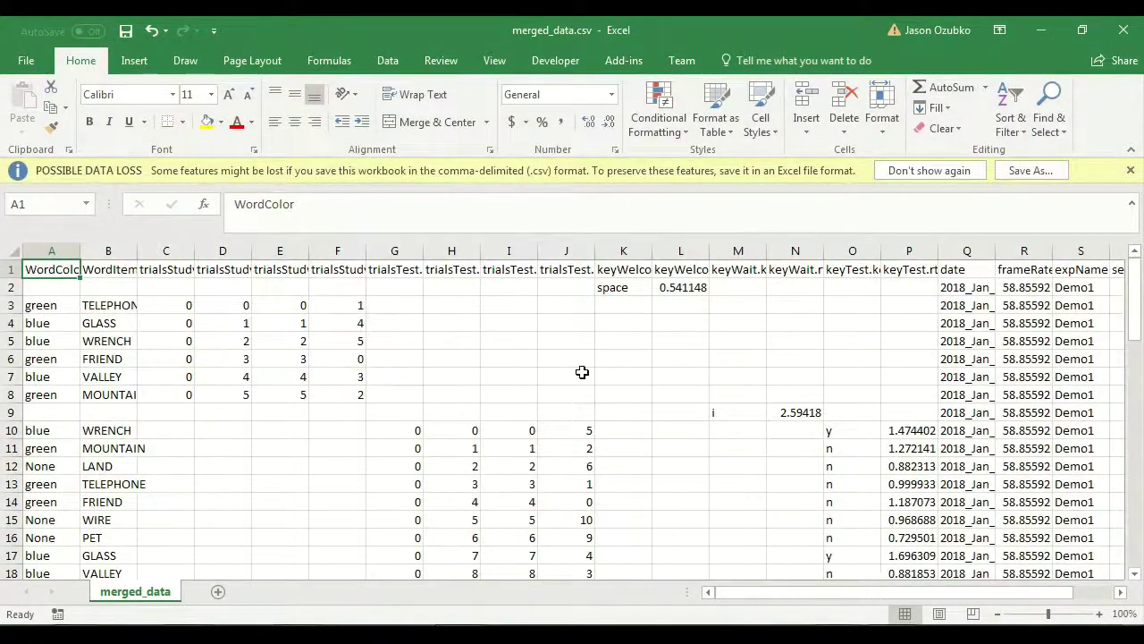
scroll(582, 372, down, 16)
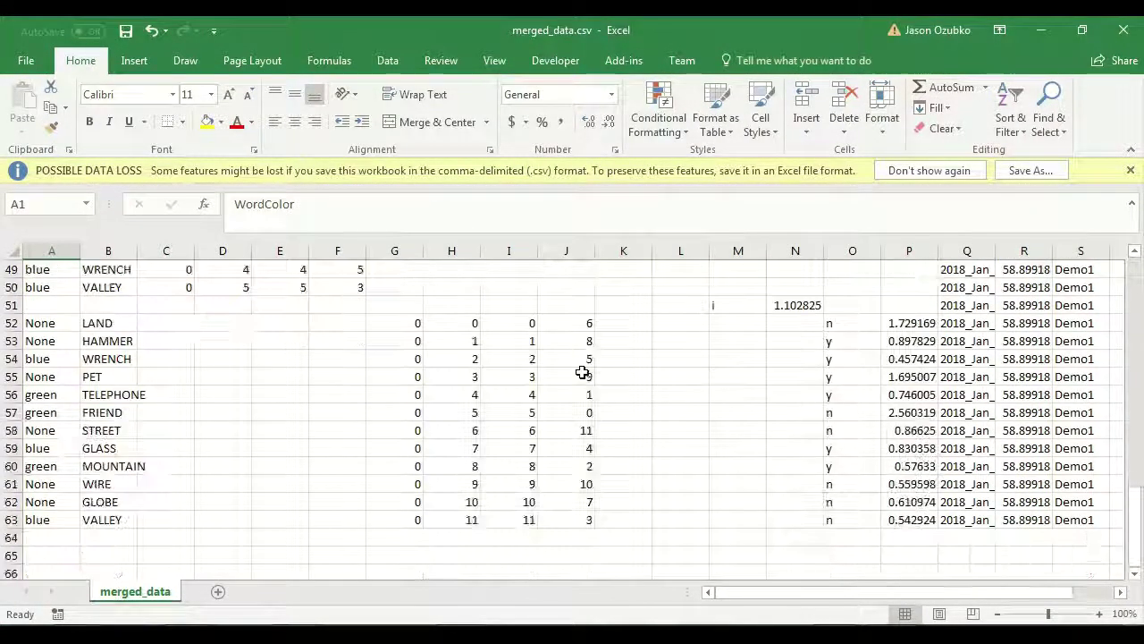
Step: Review the combined rows and columns of merged_data.csv, checking the scripts folder in Windows Explorer along the way
drag(800, 594, 666, 555)
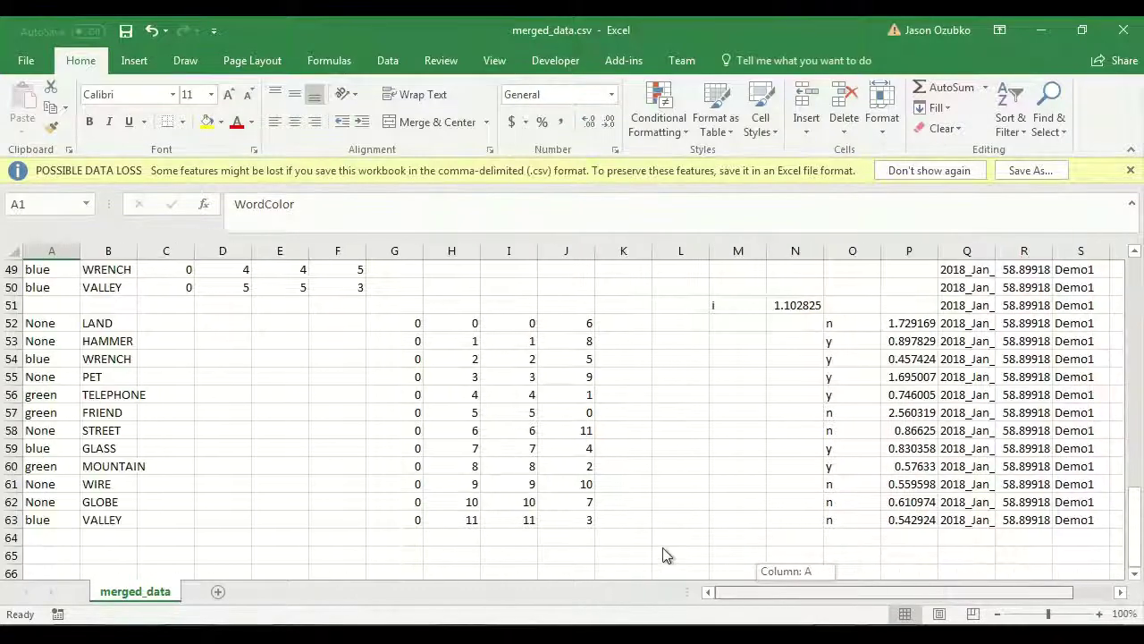
scroll(451, 413, up, 16)
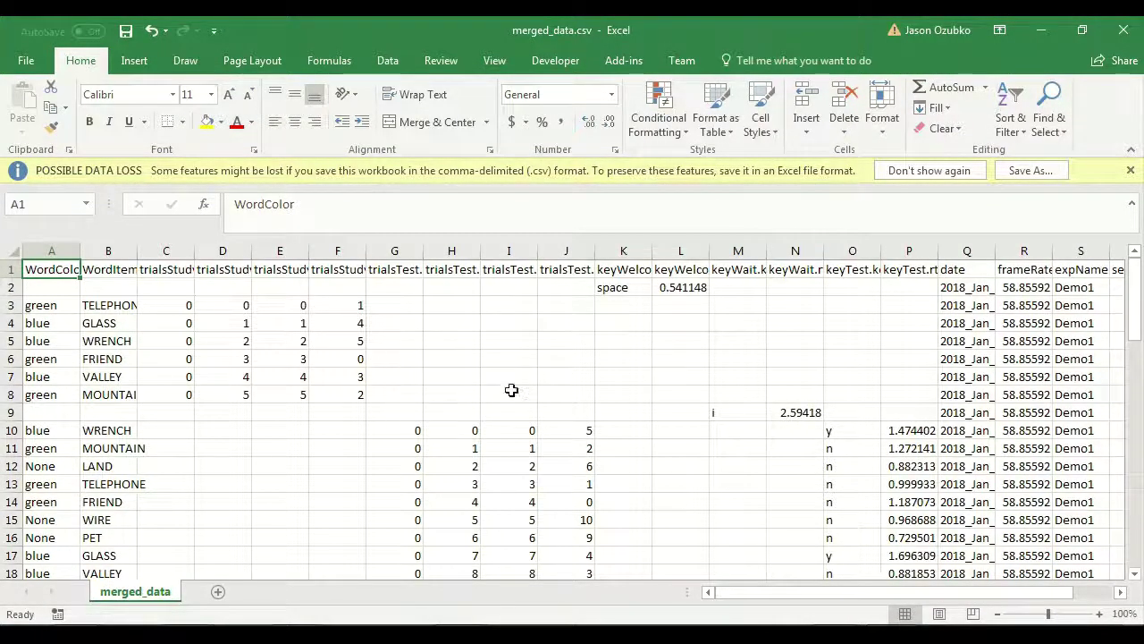
key(alt+Tab)
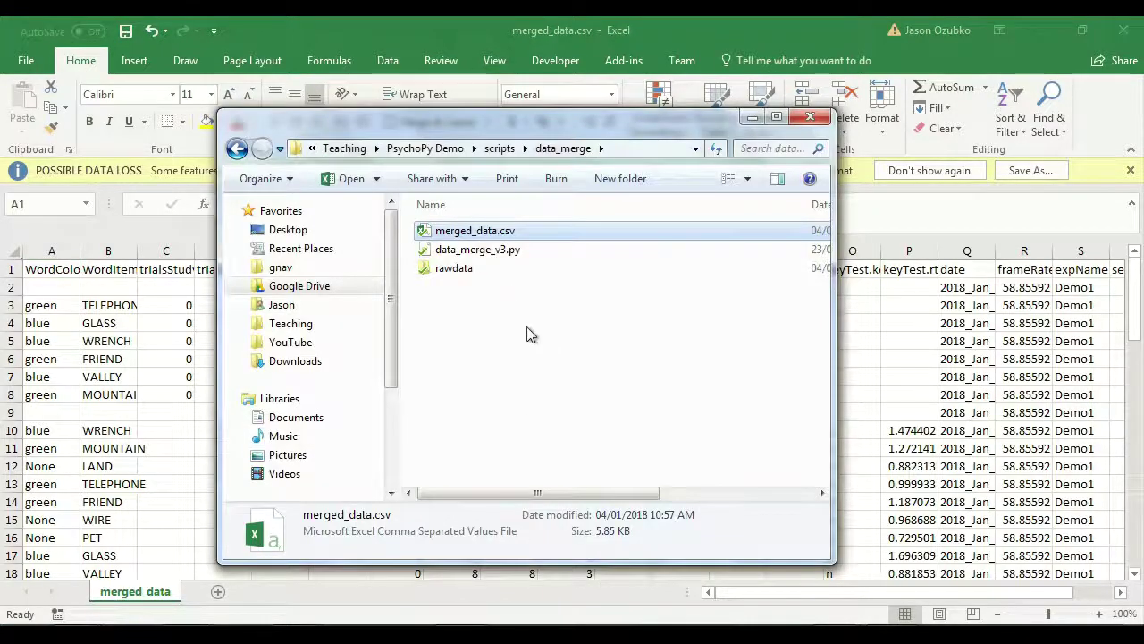
click(527, 329)
click(500, 149)
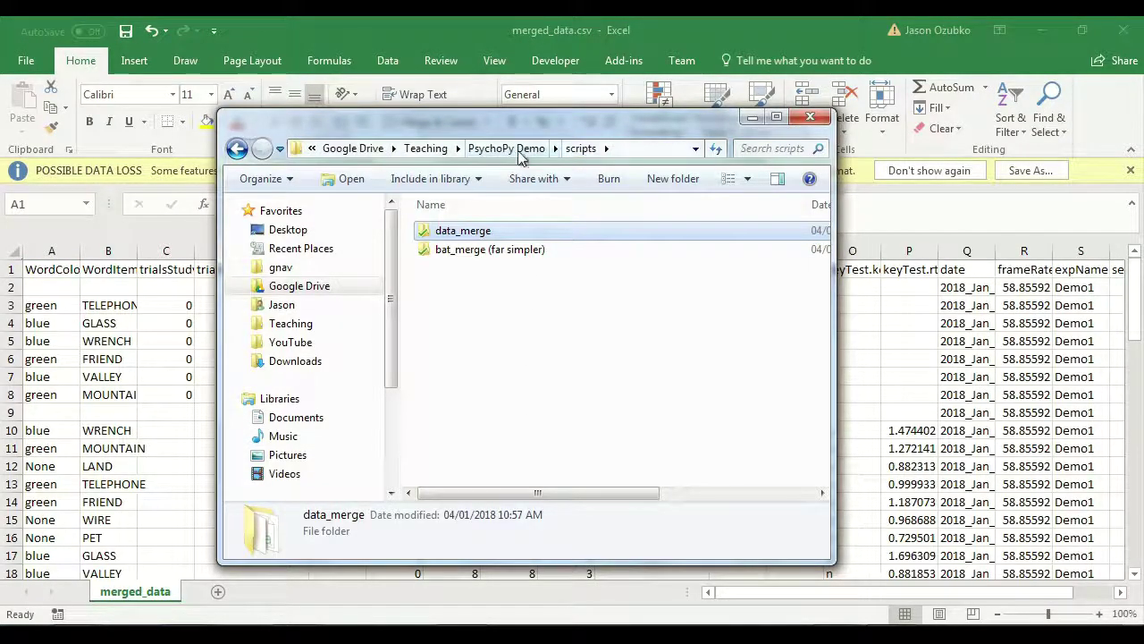
click(514, 23)
scroll(524, 450, down, 2)
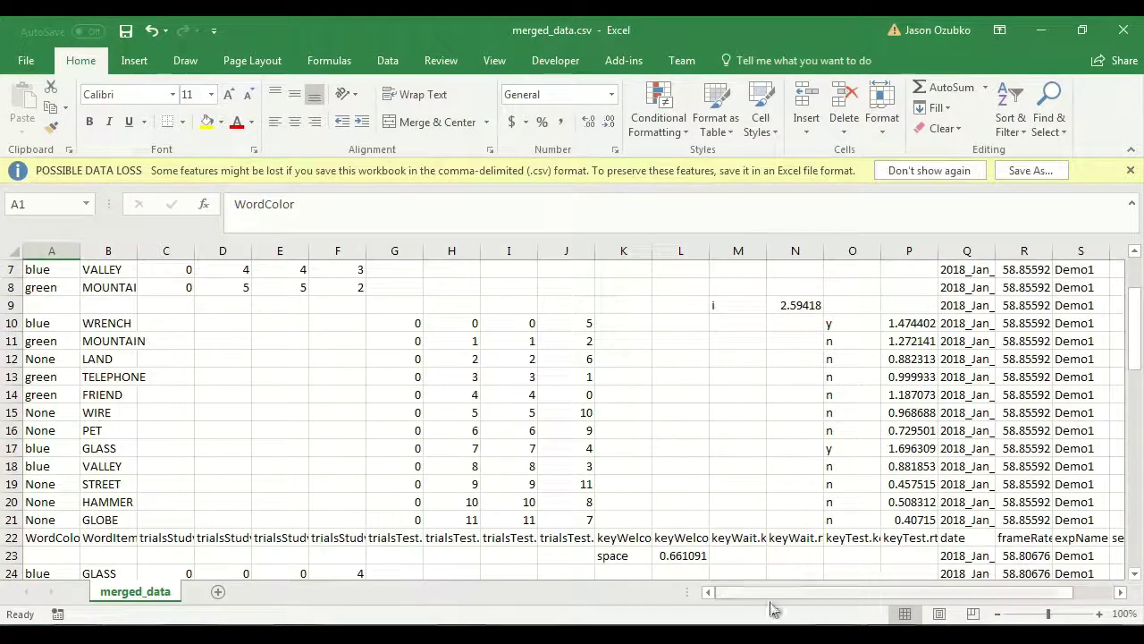
scroll(784, 600, right, 2)
scroll(952, 608, left, 2)
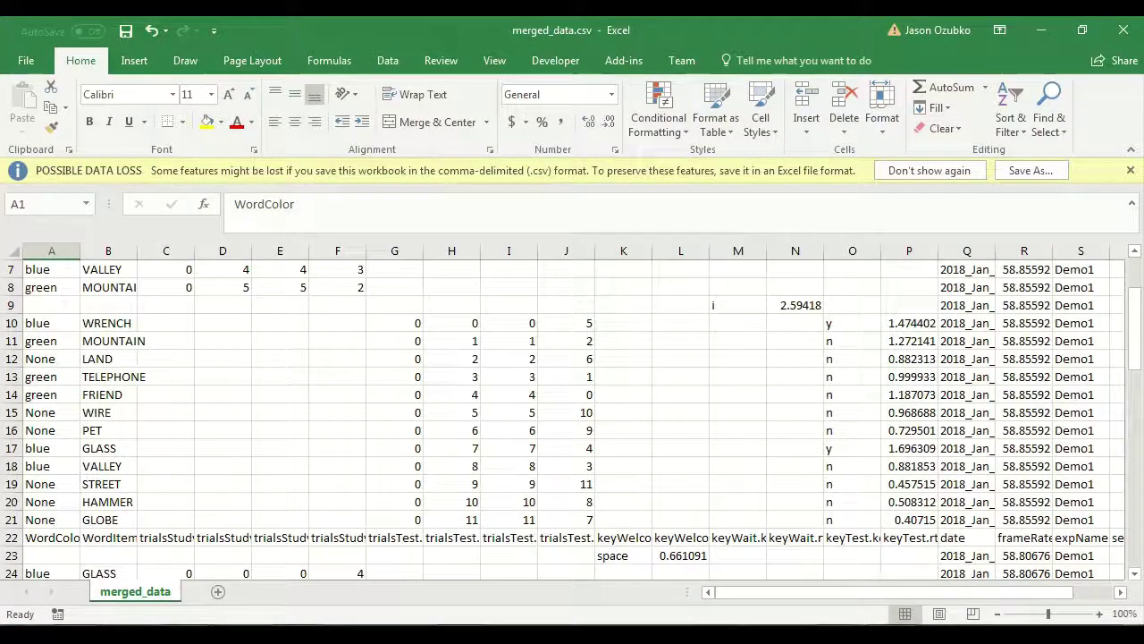
scroll(607, 483, up, 2)
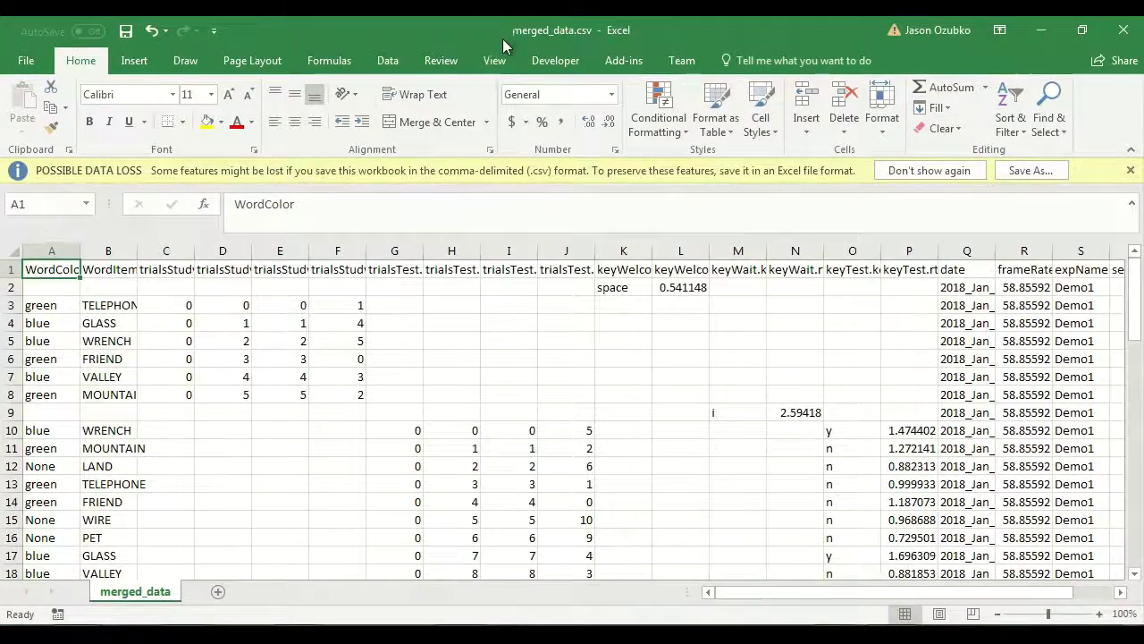
Step: Add a p_yes header in cell V1, beside the participant column of the merged data
drag(685, 411, 686, 402)
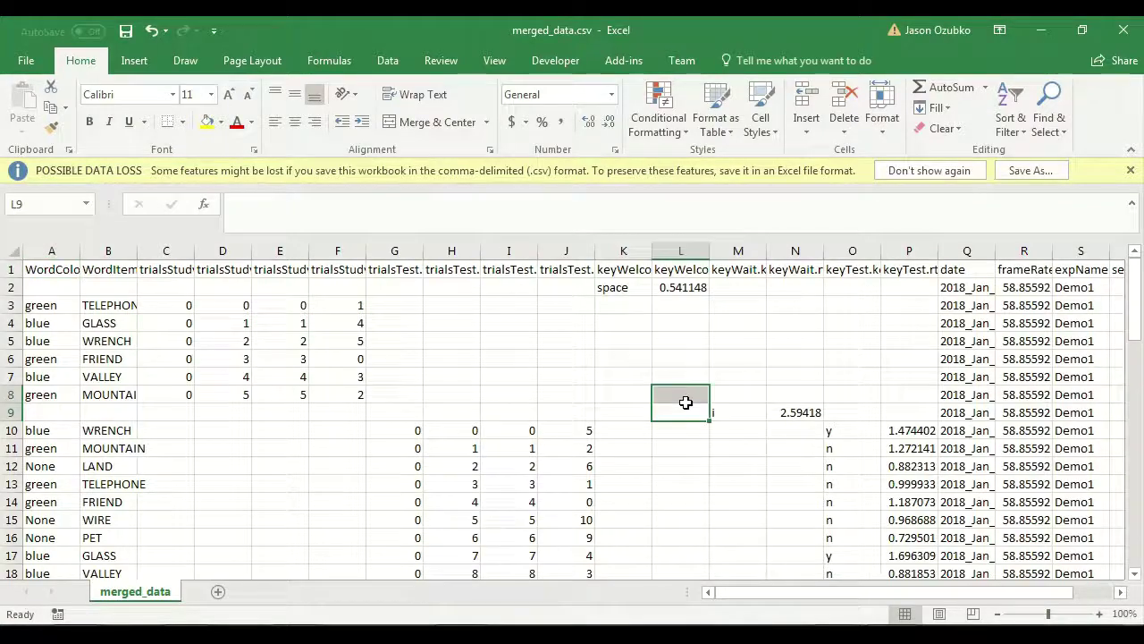
click(746, 461)
scroll(829, 478, down, 5)
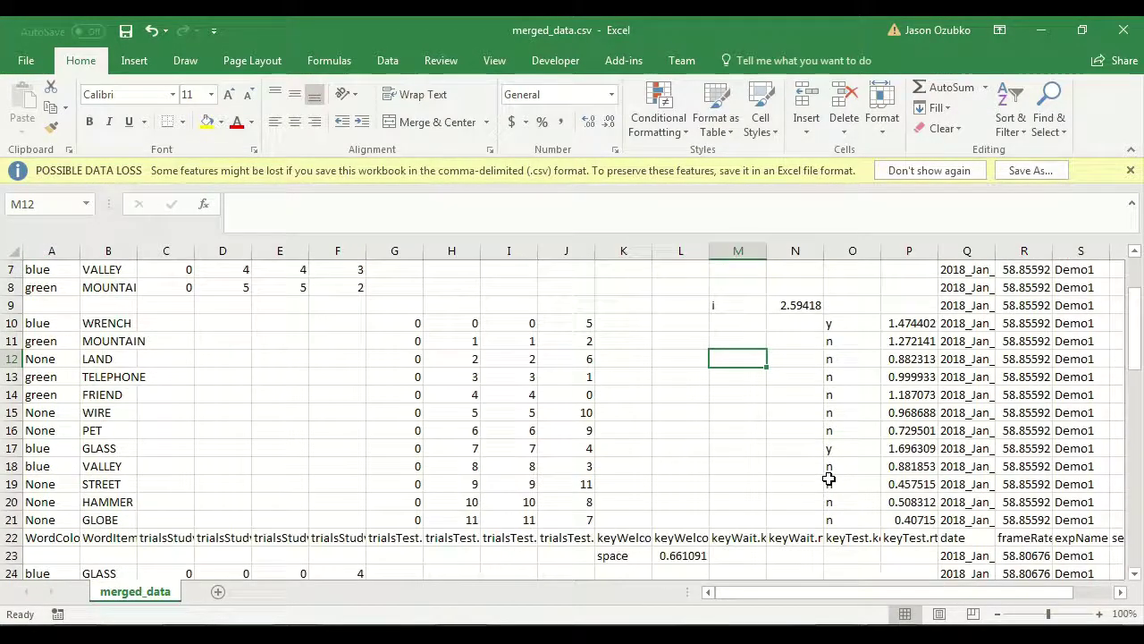
scroll(829, 478, down, 6)
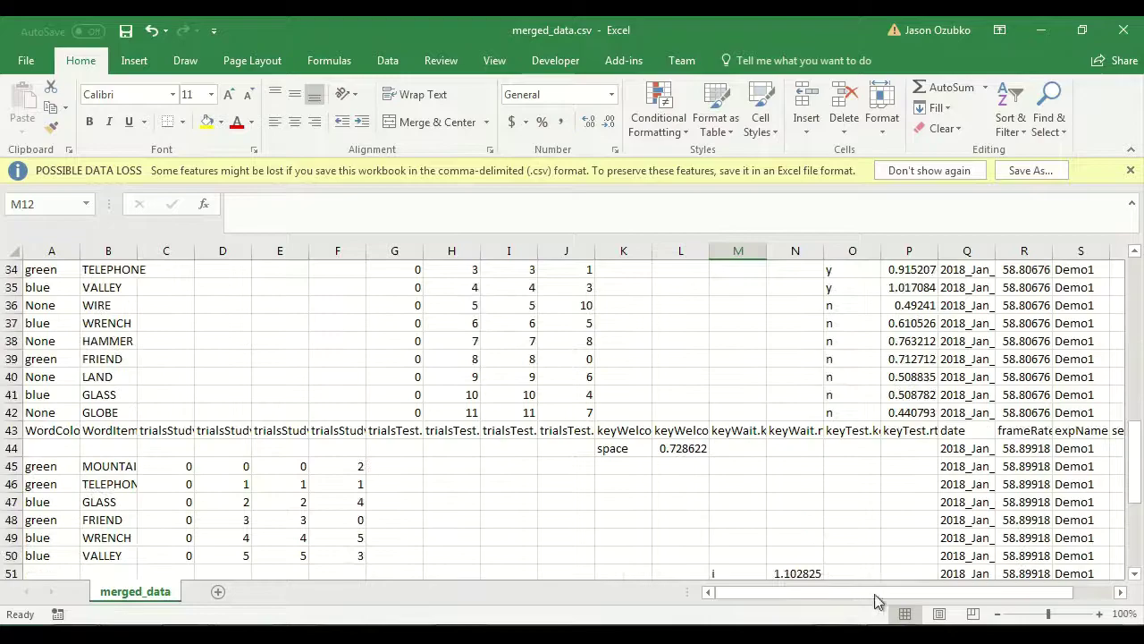
drag(898, 593, 1087, 494)
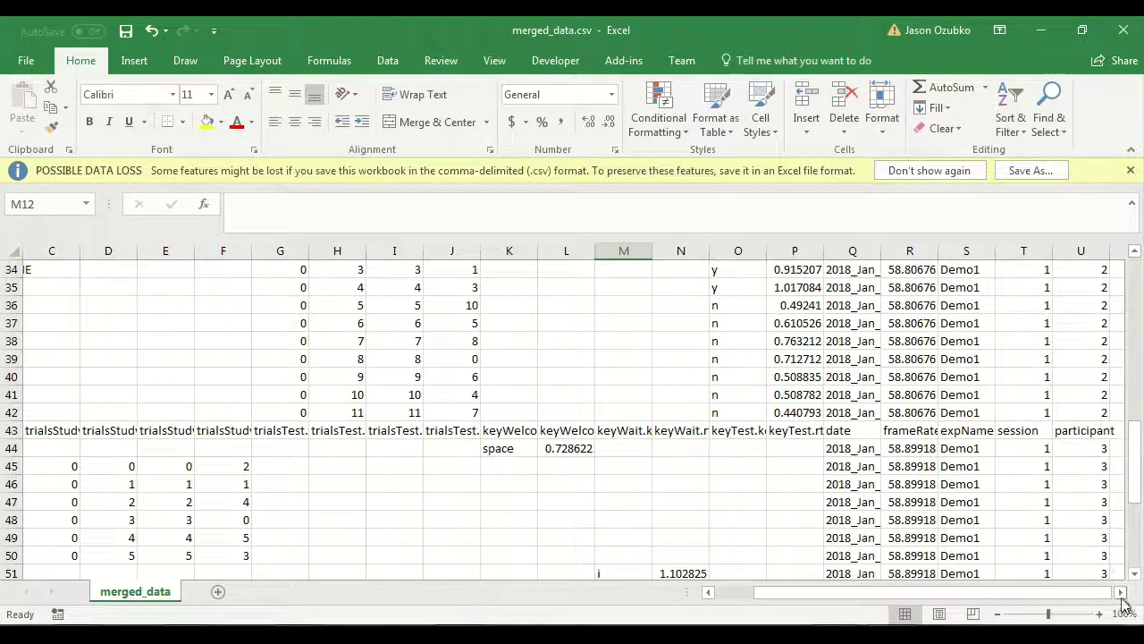
scroll(1017, 477, right, 3)
scroll(977, 422, up, 11)
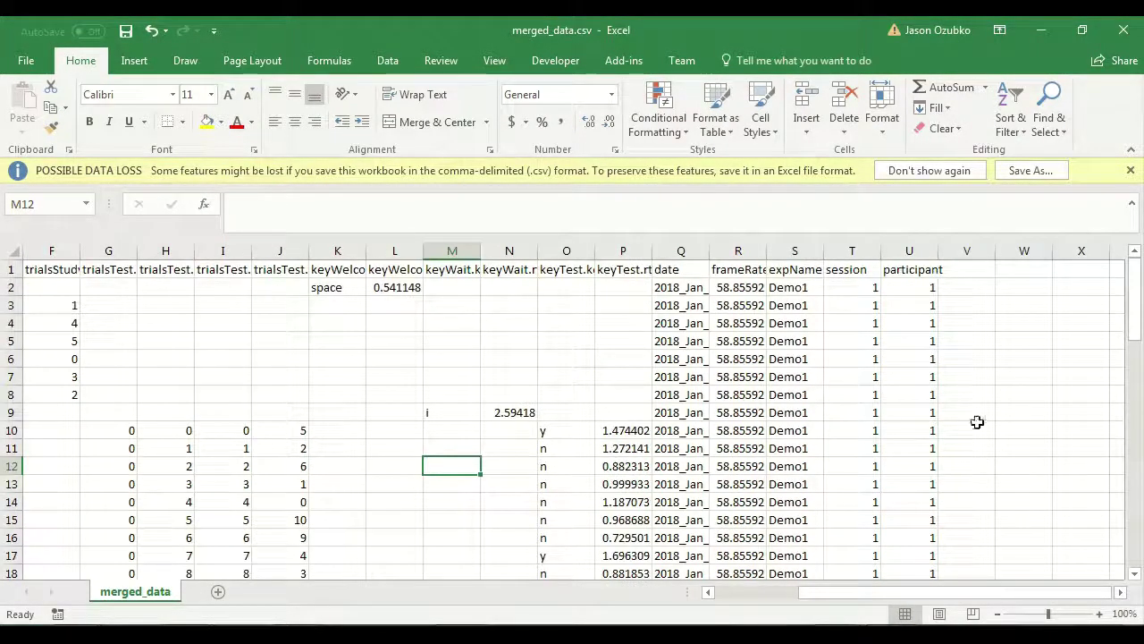
click(963, 272)
text(p_yes)
key(Return)
Step: Code participant 1's test responses in V10:V21, entering 1 for each y and 0 for each n
key(Return)
key(Return)
key(Return)
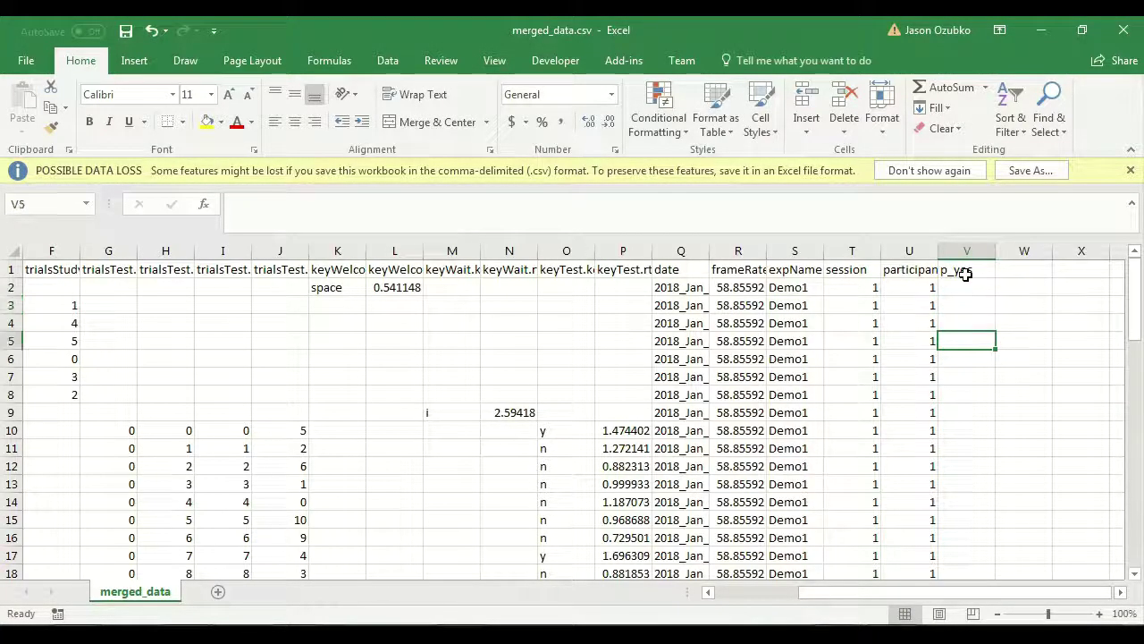
key(Return)
key(Return)
key(Return)
key(Return)
key(Return)
key(Return)
key(Return)
key(Return)
key(Return)
key(Return)
key(Return)
key(Return)
key(Return)
key(Return)
key(Return)
key(Return)
key(Return)
key(Return)
key(Return)
key(Return)
key(Up)
key(Up)
key(Up)
key(Up)
key(Up)
key(Up)
key(Up)
key(Up)
key(Up)
key(Up)
key(Up)
key(Up)
key(Up)
key(Up)
key(Up)
key(Up)
key(Up)
key(Up)
key(Up)
key(Up)
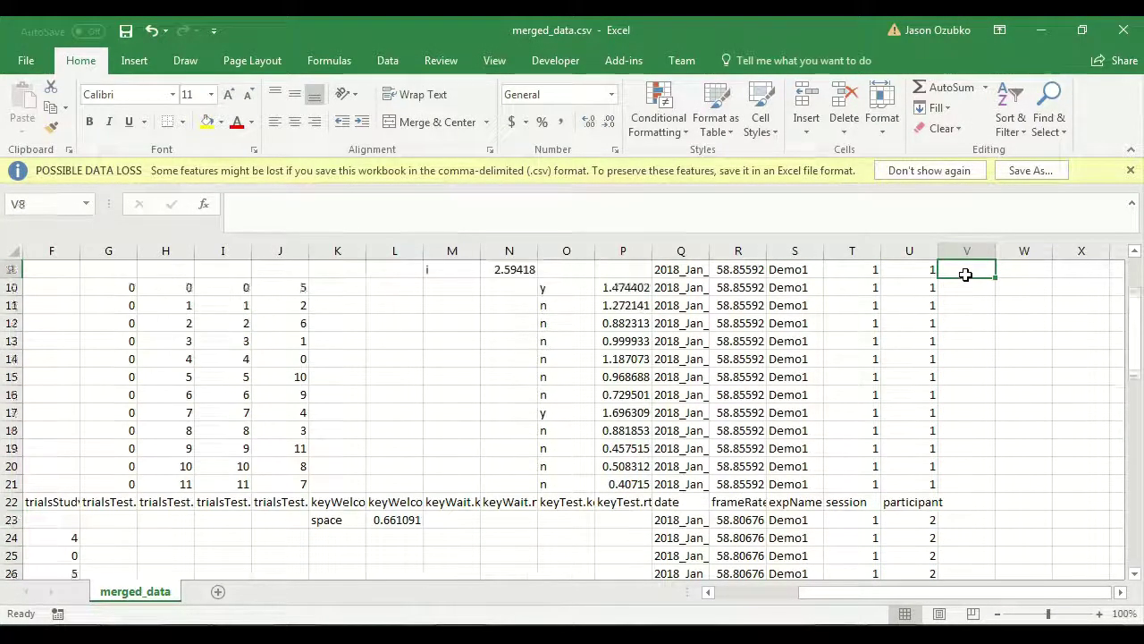
key(Up)
key(Up)
key(Return)
key(Return)
key(Return)
key(Return)
text(1)
key(Return)
text(0)
key(Return)
text(0)
key(Return)
text(0)
key(Return)
text(0)
key(Return)
text(0)
key(Return)
text(0)
key(Return)
text(1)
key(Return)
text(0)
key(Return)
text(0)
key(Return)
text(0)
key(Return)
text(0)
key(Return)
Step: Code the test responses of participants 2 and 3 in V31:V42 and V52:V63, with 1 for y and 0 for n
key(Return)
key(Return)
key(Return)
key(Down)
key(Down)
key(Down)
key(Down)
key(Down)
key(Down)
key(Down)
key(Down)
key(Down)
key(Down)
key(Down)
key(Down)
key(Down)
key(Down)
key(Down)
key(Down)
key(Down)
key(Down)
key(Down)
key(Down)
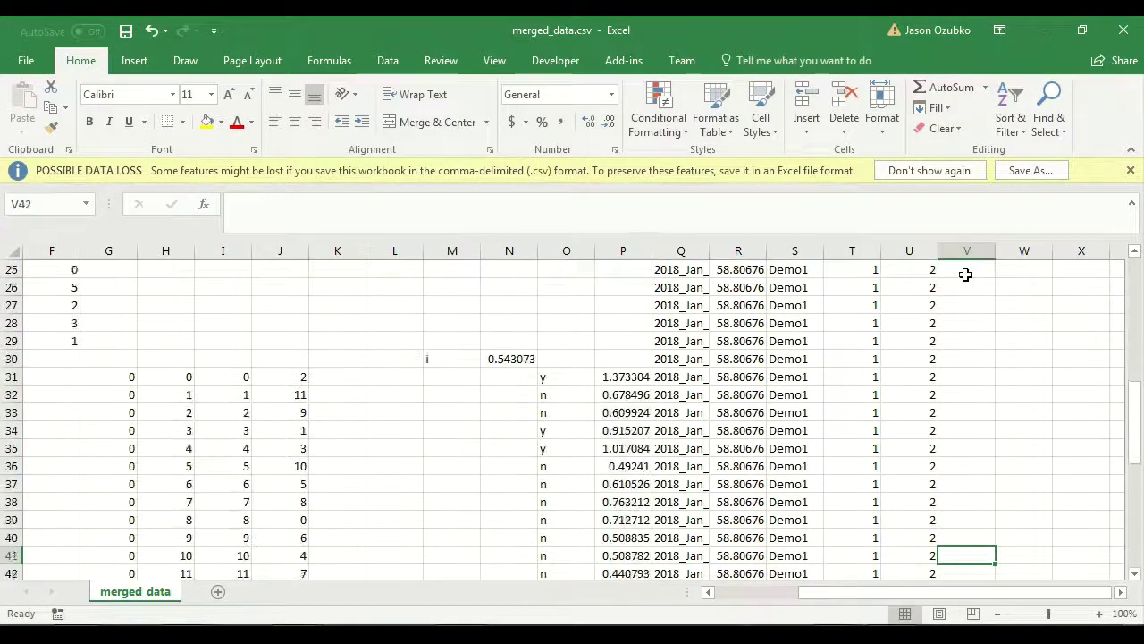
key(Up)
key(Up)
key(Up)
key(Up)
key(Up)
key(Up)
key(Up)
key(Up)
key(Up)
key(Up)
key(Up)
key(Up)
key(Up)
key(Up)
key(Up)
key(Up)
key(ctrl+Down)
key(ctrl+Down)
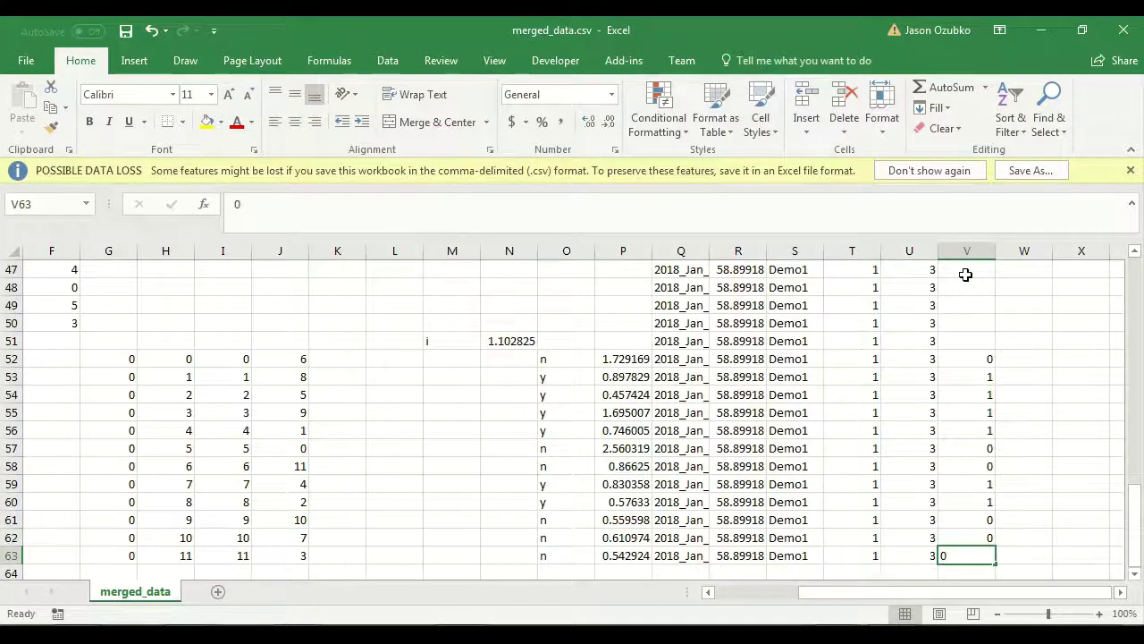
key(Down)
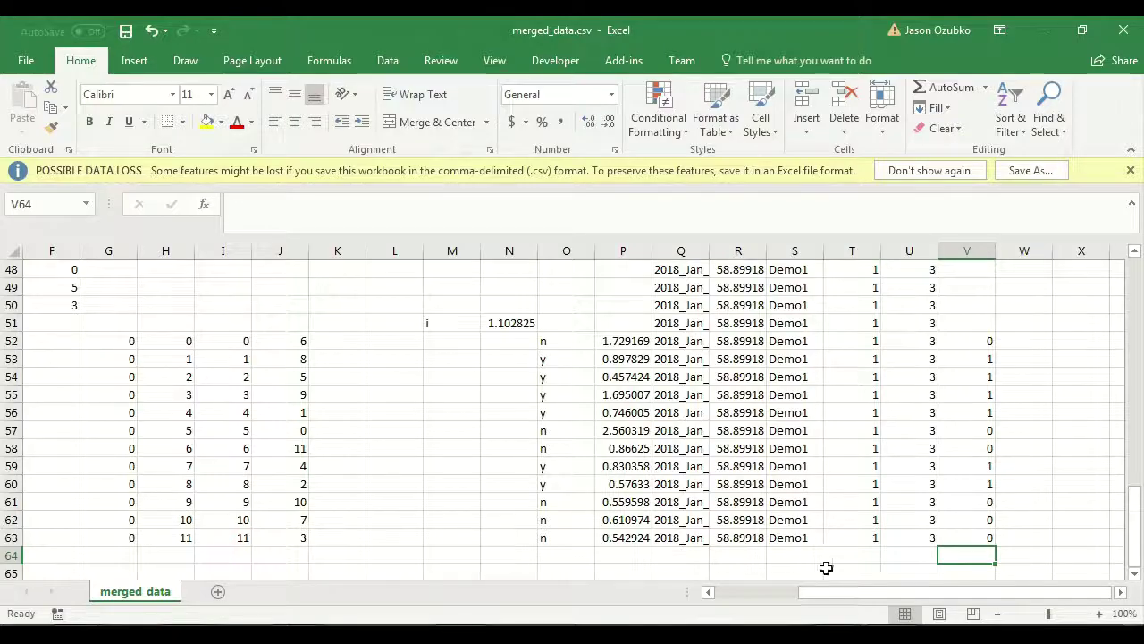
Step: Check the p_yes codes against the y/n responses for all three participants' test rows
drag(966, 341, 973, 536)
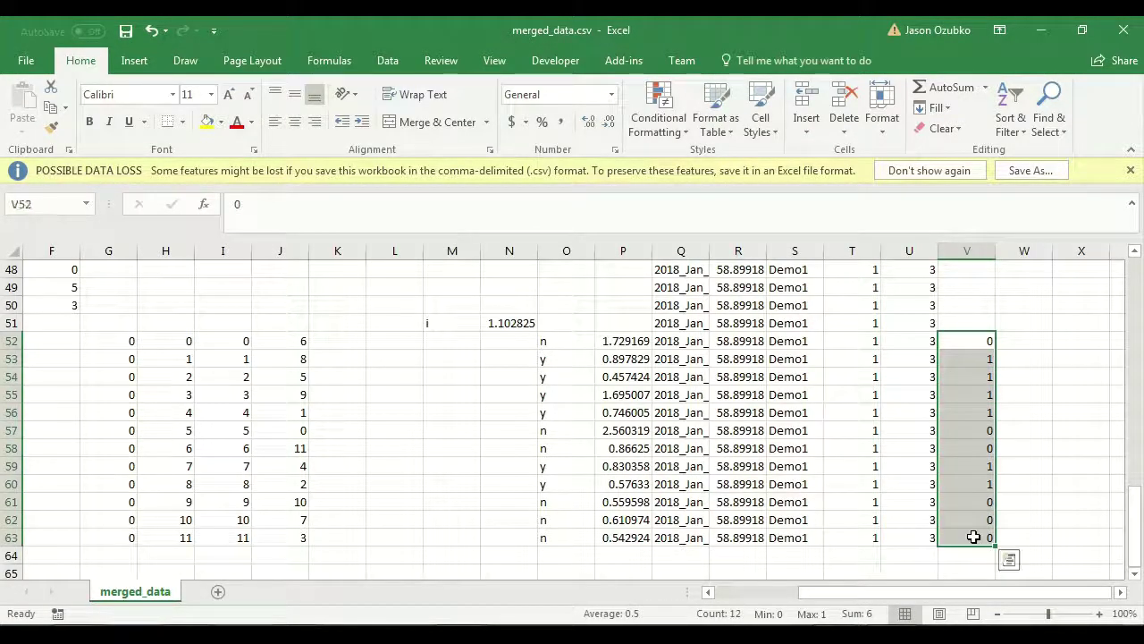
click(964, 479)
scroll(906, 490, up, 2)
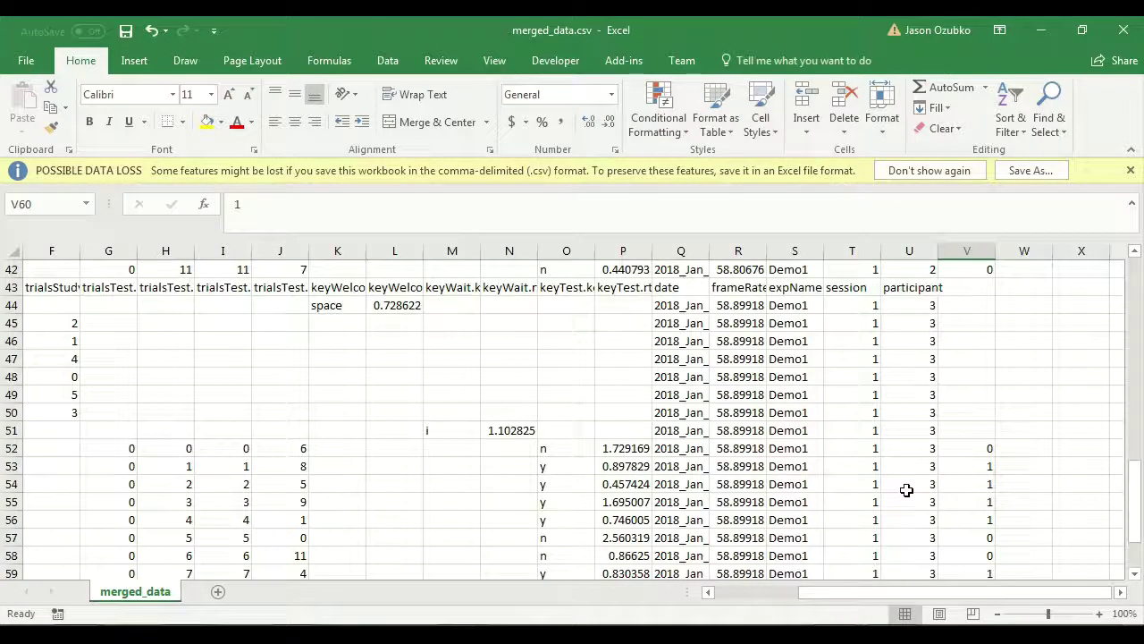
scroll(906, 490, down, 3)
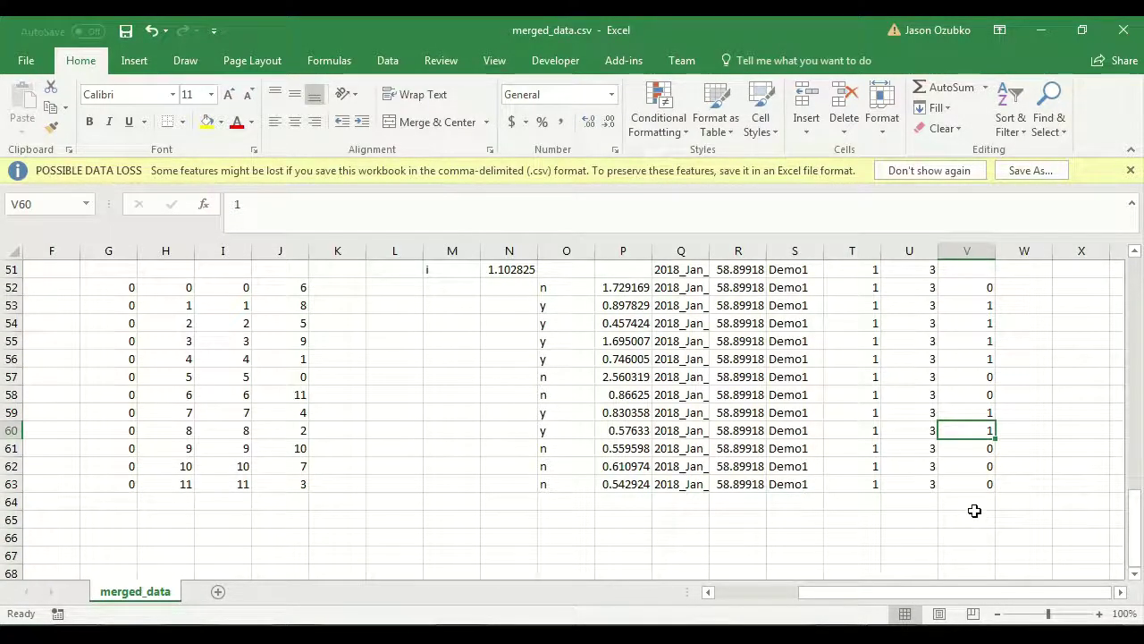
scroll(970, 508, up, 15)
scroll(966, 506, up, 2)
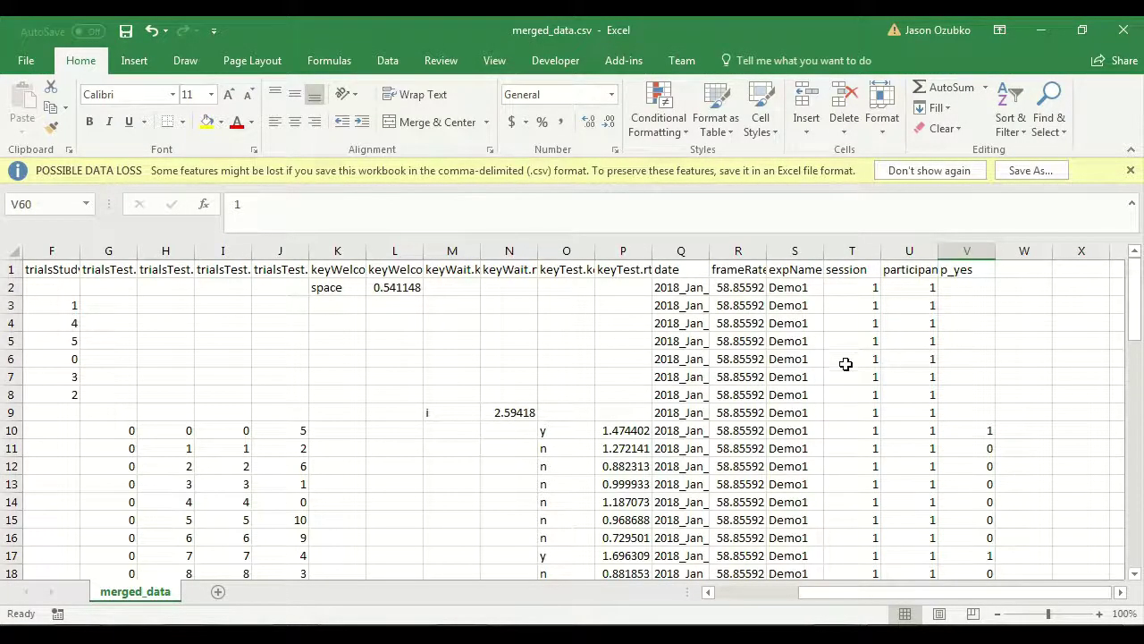
scroll(876, 422, down, 13)
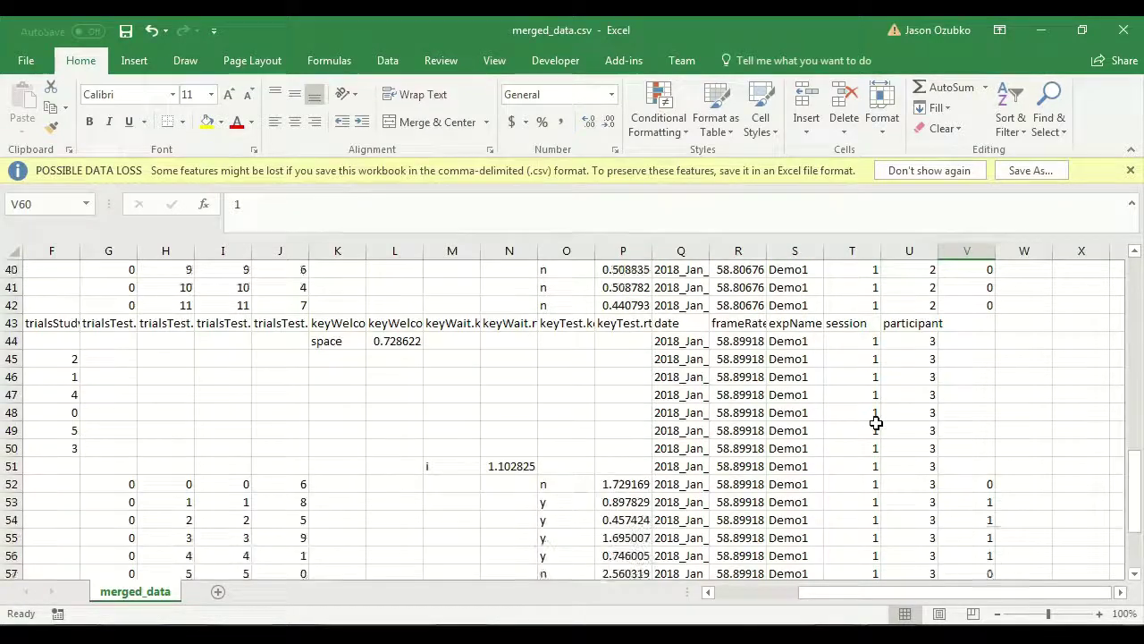
scroll(876, 422, down, 4)
scroll(877, 422, up, 17)
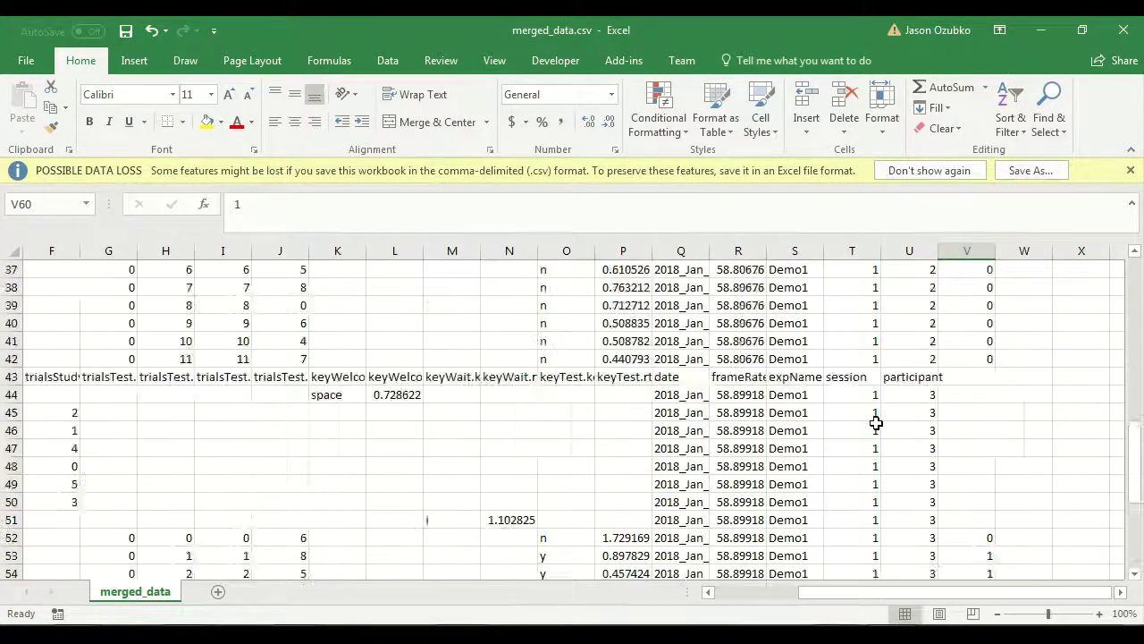
Step: Add a new worksheet and insert a PivotTable at Sheet1 cell A1 based on merged_data columns A to V
click(218, 592)
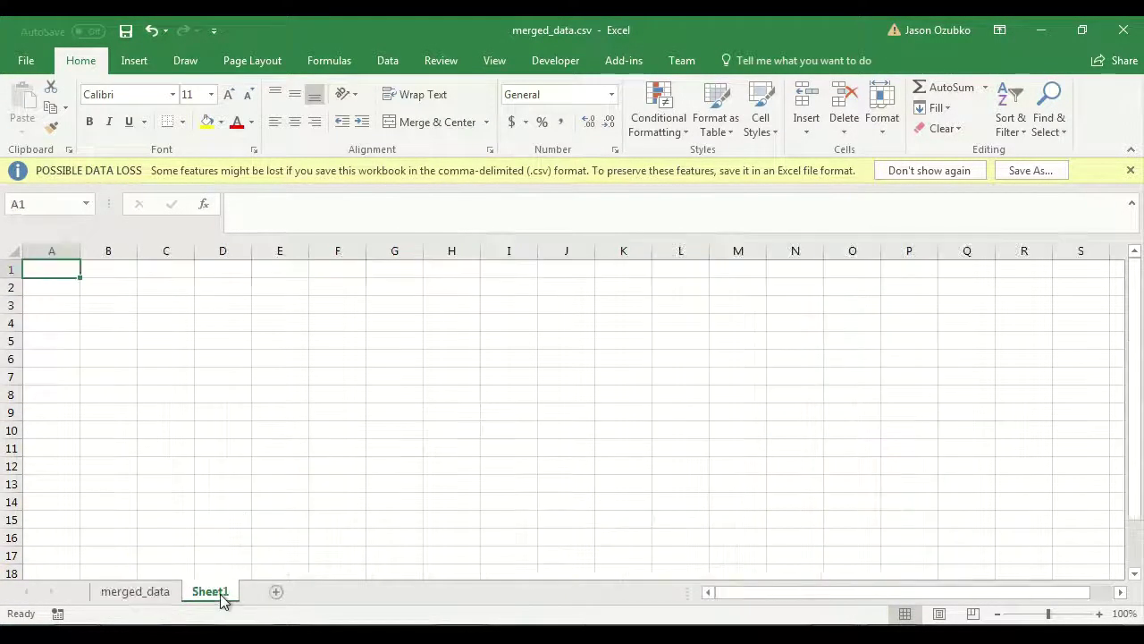
click(134, 63)
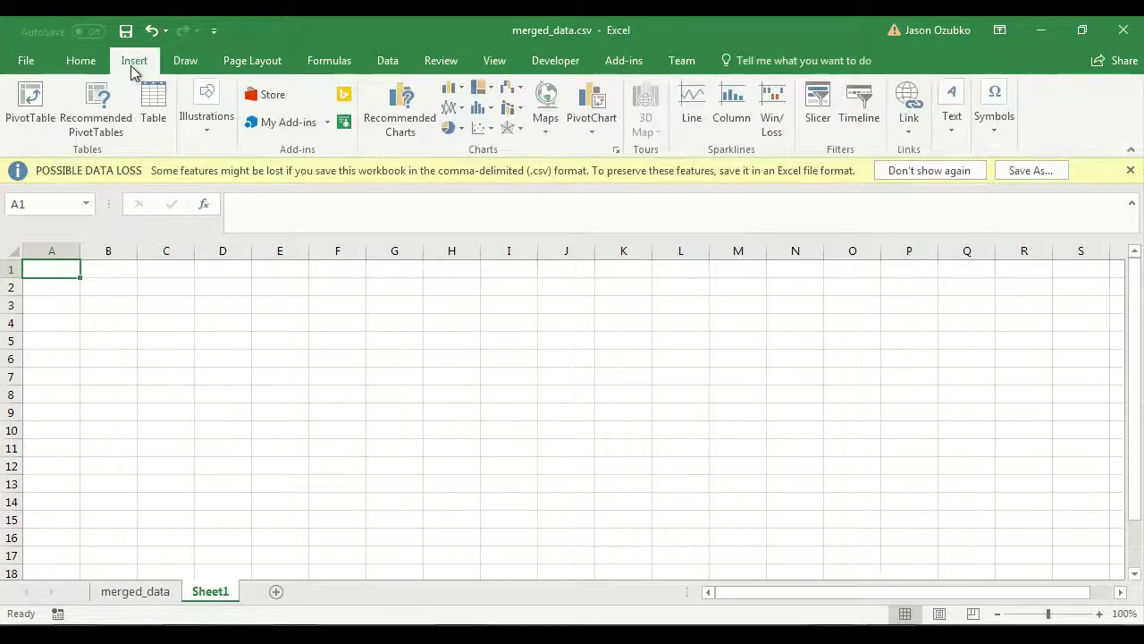
click(37, 106)
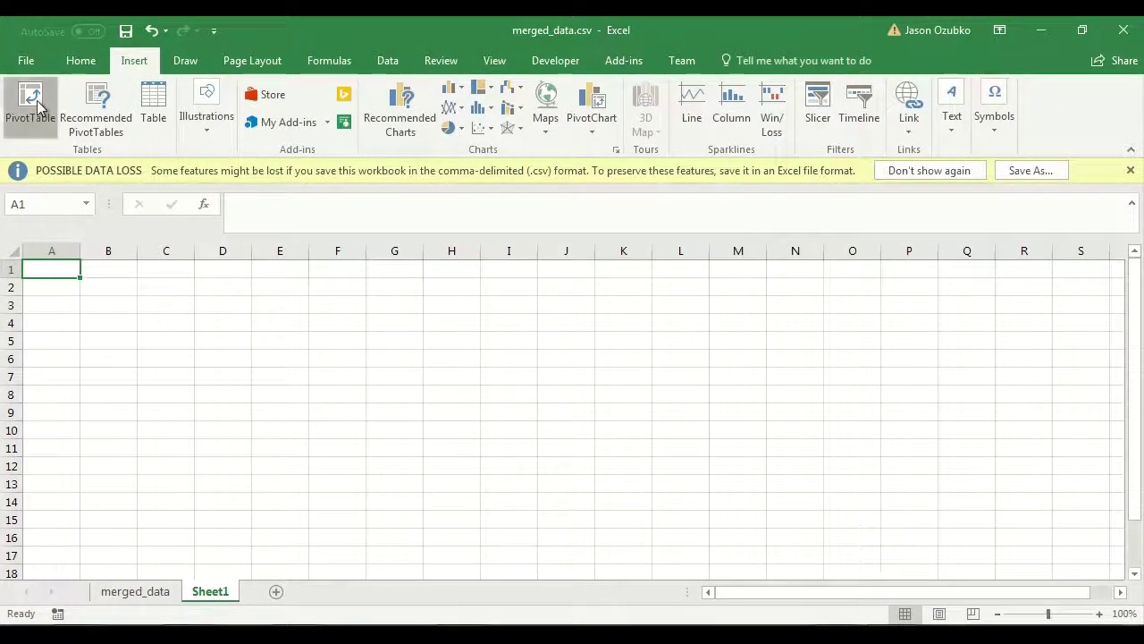
click(148, 597)
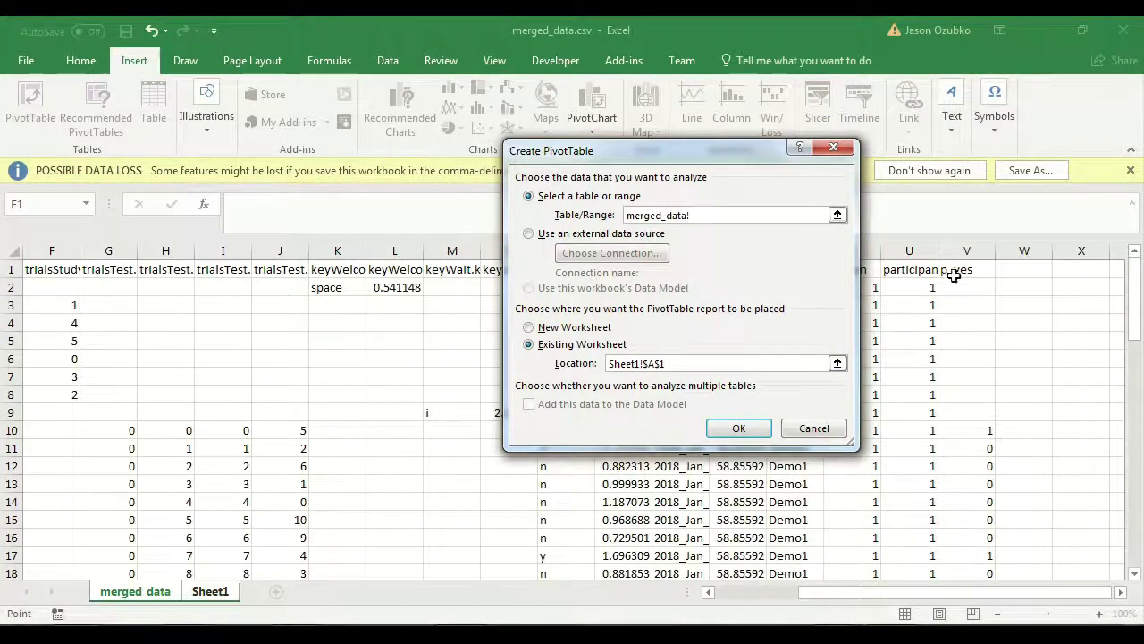
drag(967, 251, 21, 243)
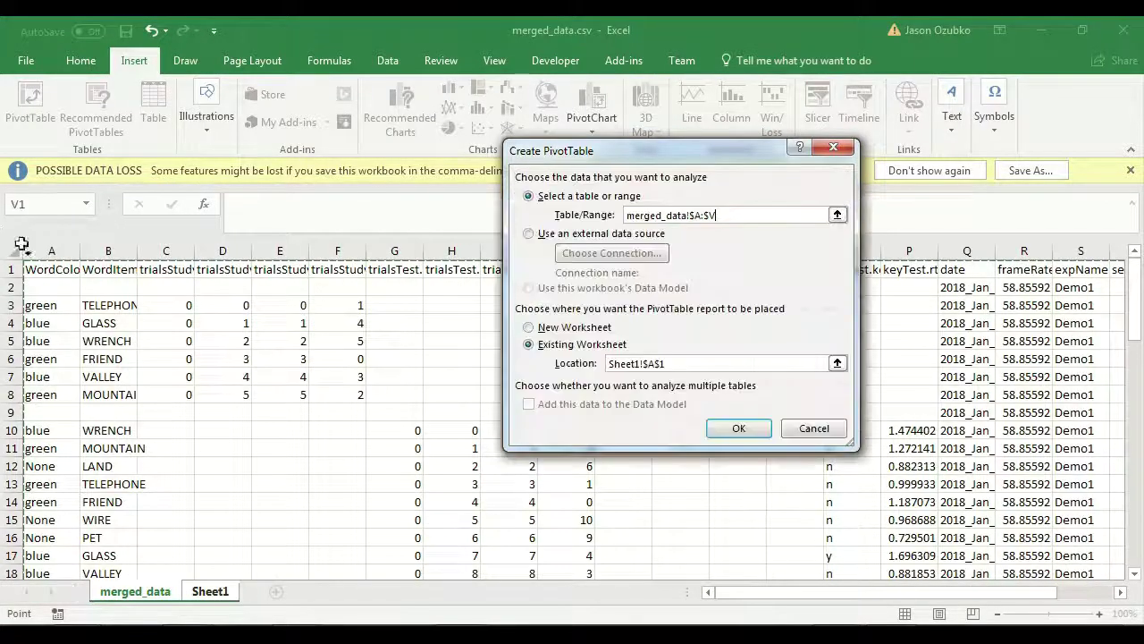
click(738, 429)
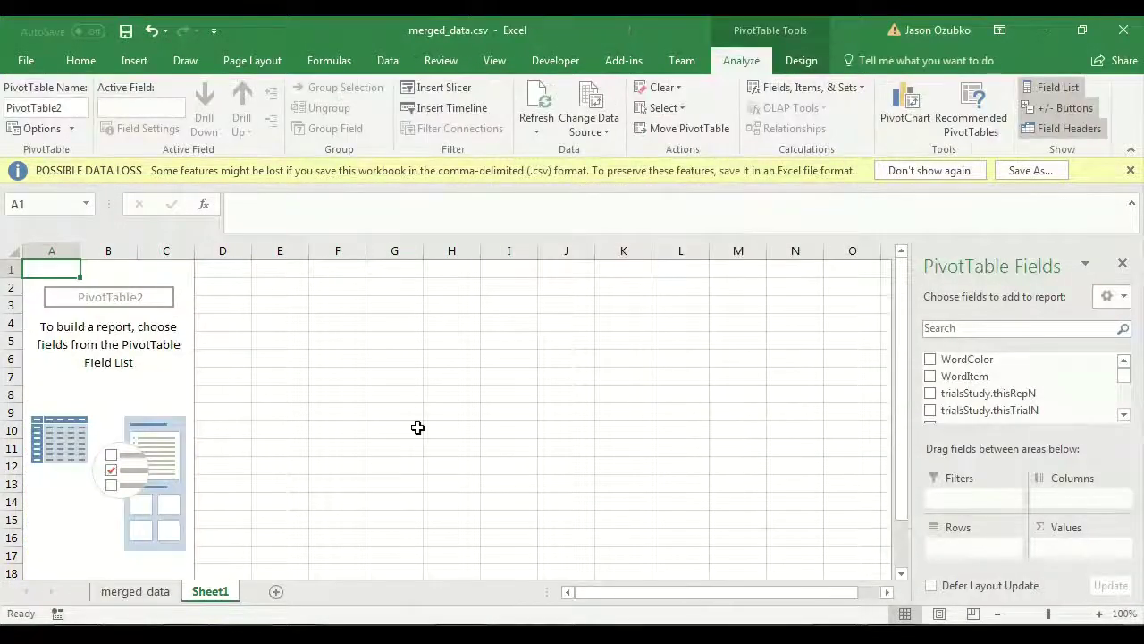
Step: Try WordItem as the PivotTable's column field and look over its individual word labels
drag(975, 377, 1071, 499)
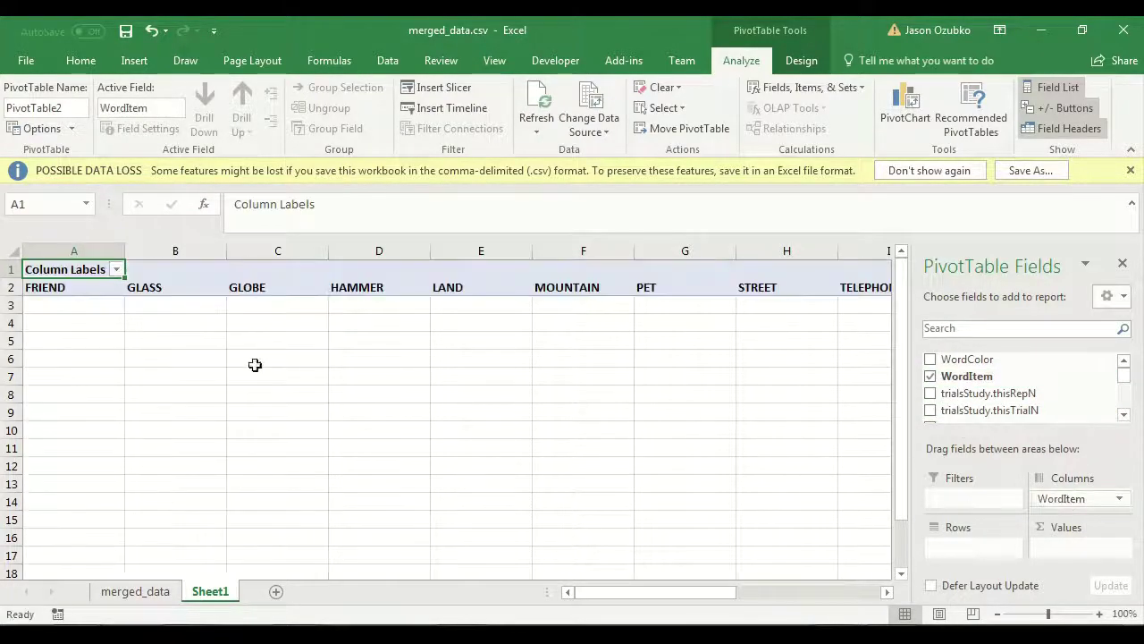
click(58, 289)
click(165, 289)
click(261, 289)
click(390, 289)
click(460, 288)
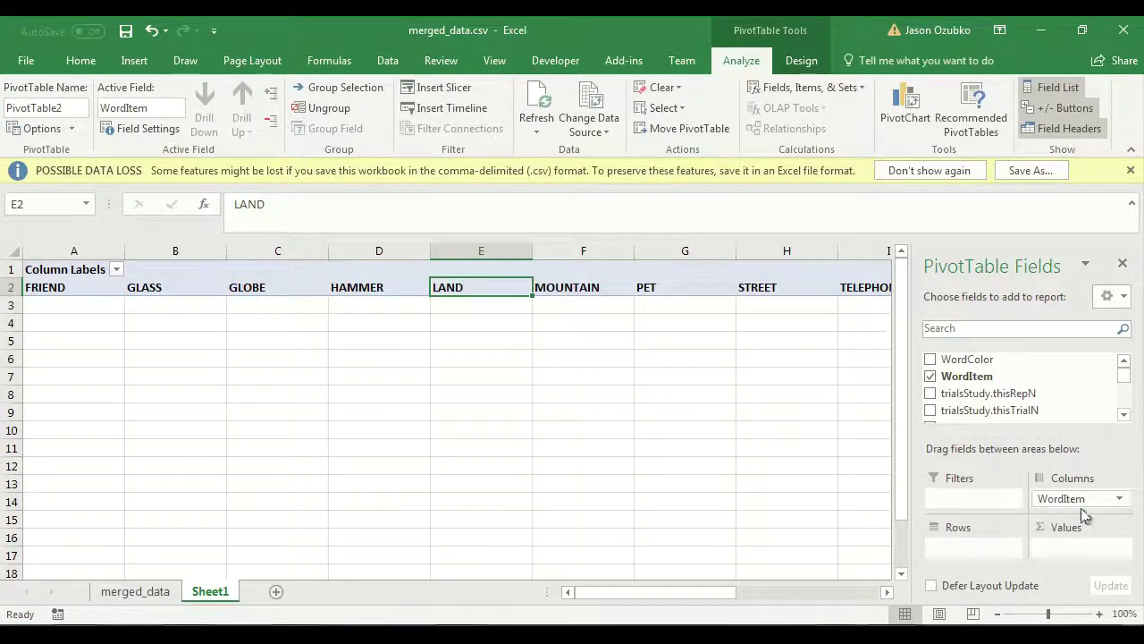
Step: Replace WordItem with WordColor as the PivotTable's column field, and add p_yes as a summed value
mouse_move(1080, 502)
mouse_down()
mouse_move(935, 380)
mouse_move(947, 376)
mouse_move(1097, 504)
mouse_move(1078, 506)
mouse_up()
scroll(984, 384, down, 5)
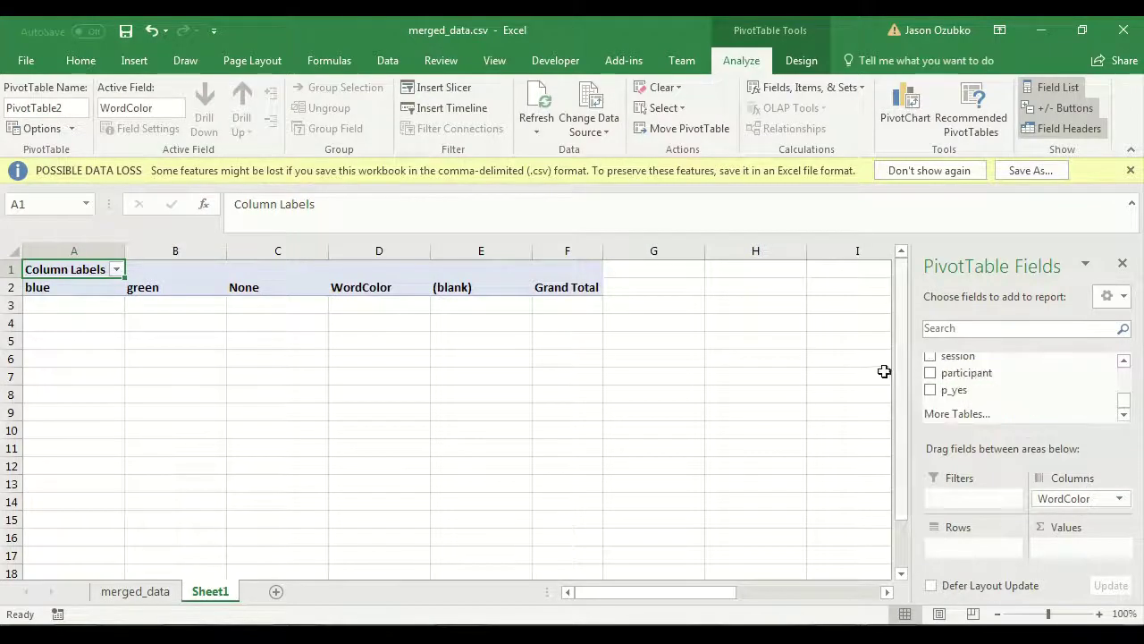
drag(952, 393, 1068, 552)
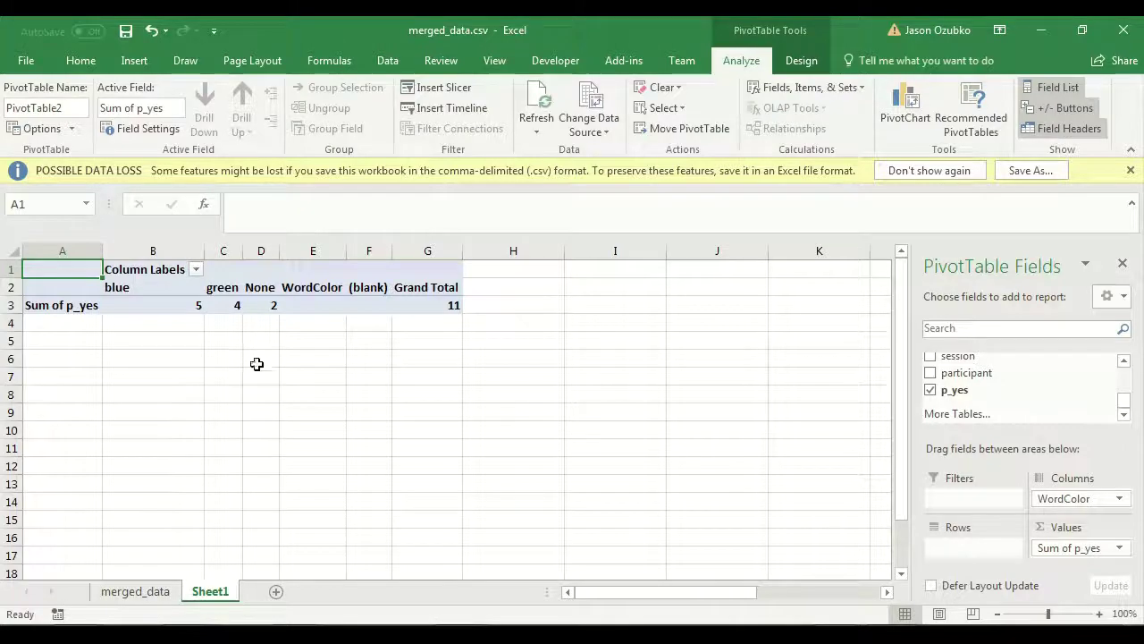
click(158, 312)
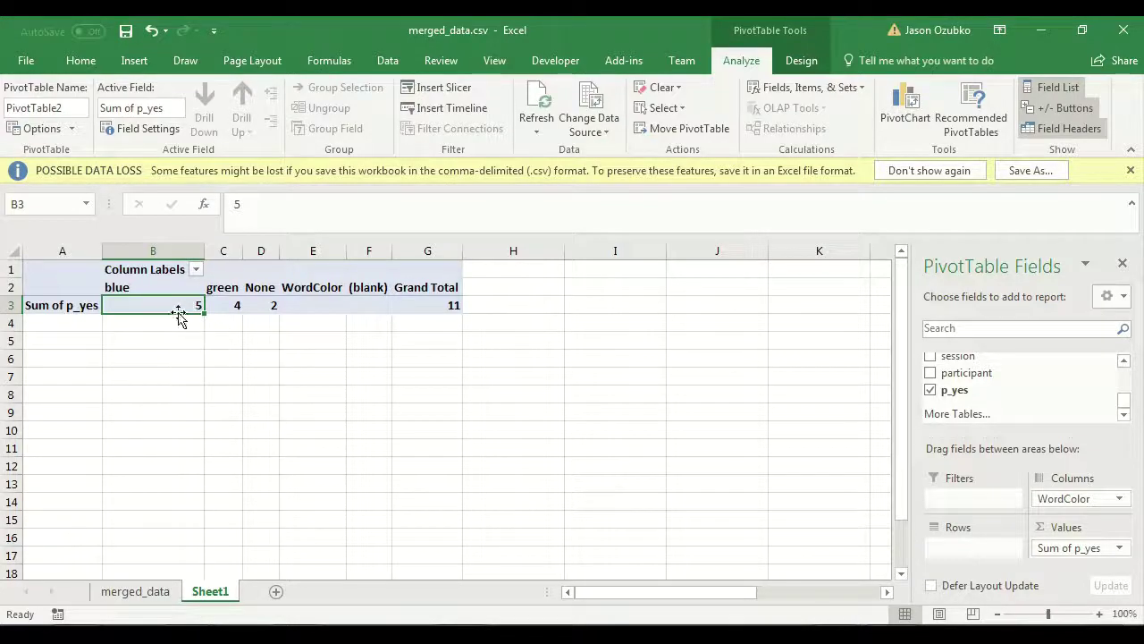
Step: Review the summed p_yes values for green and None, and the empty rows beneath the PivotTable
click(225, 305)
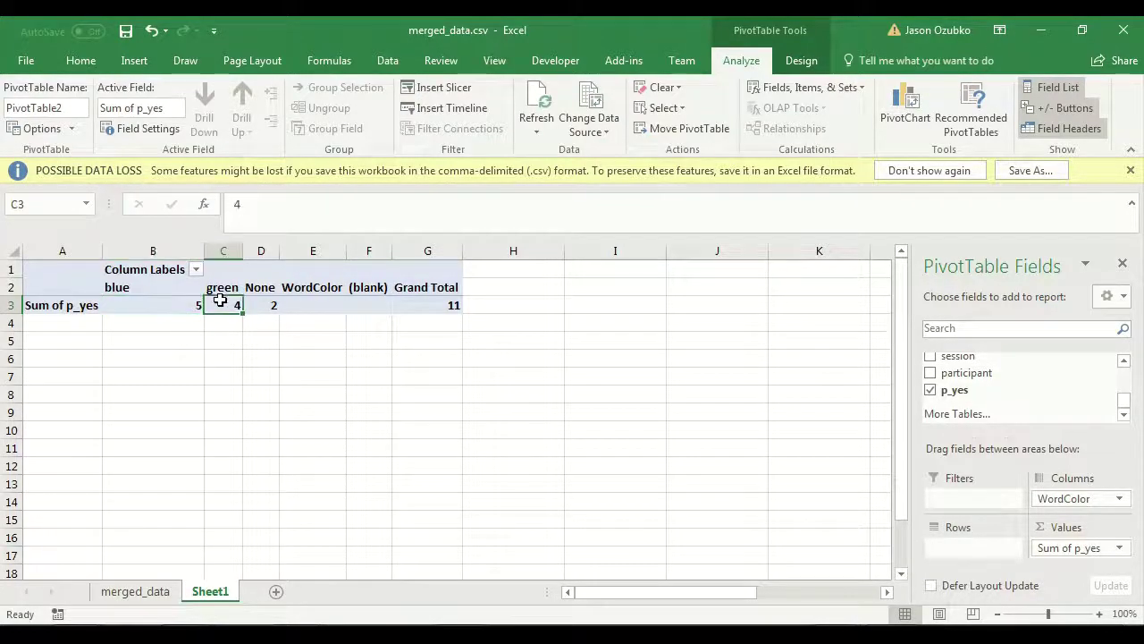
click(267, 304)
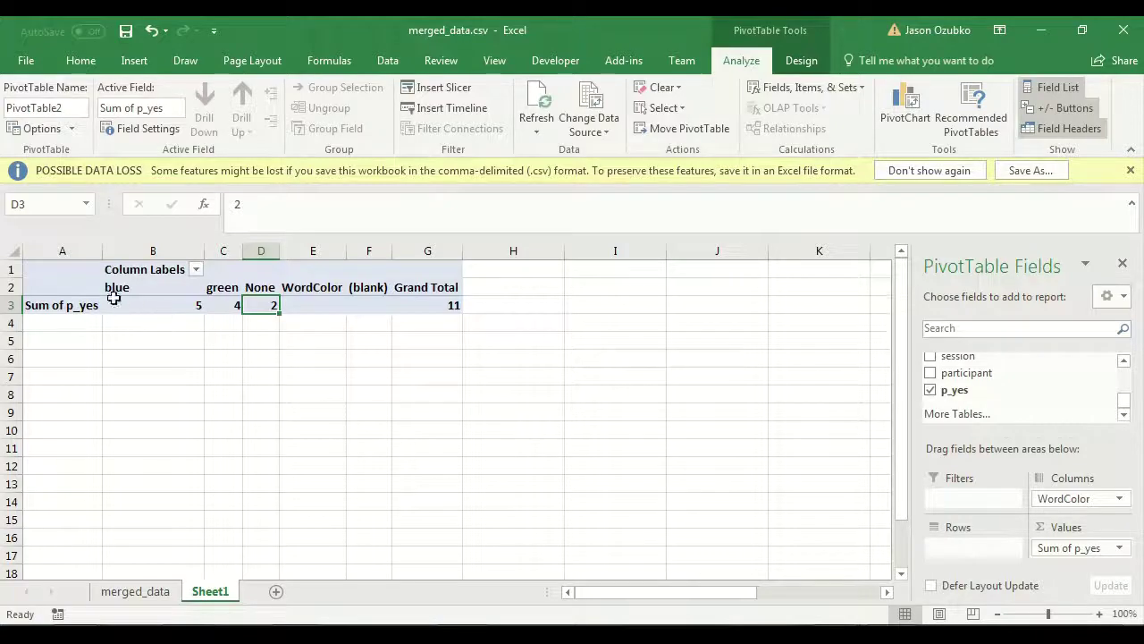
click(31, 305)
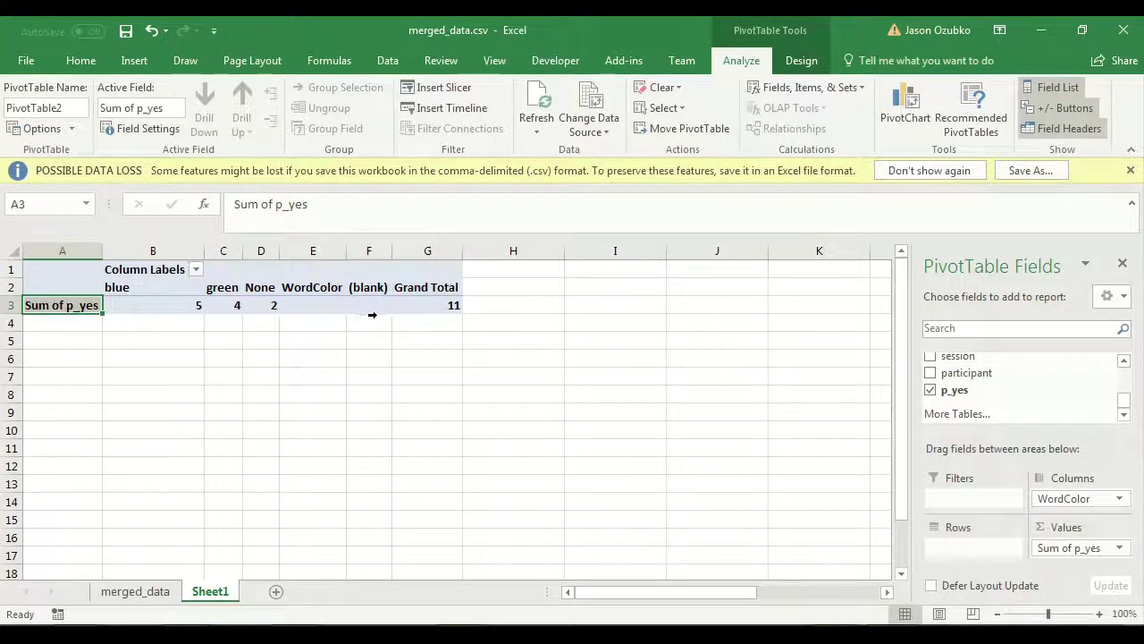
drag(50, 320, 419, 320)
drag(74, 337, 411, 339)
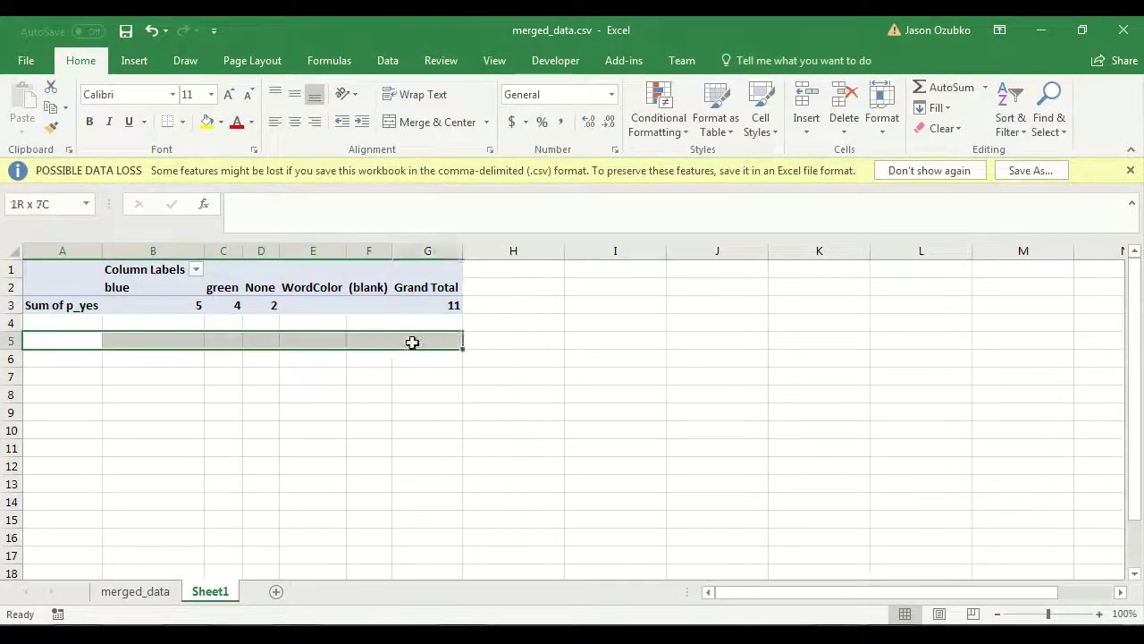
click(370, 304)
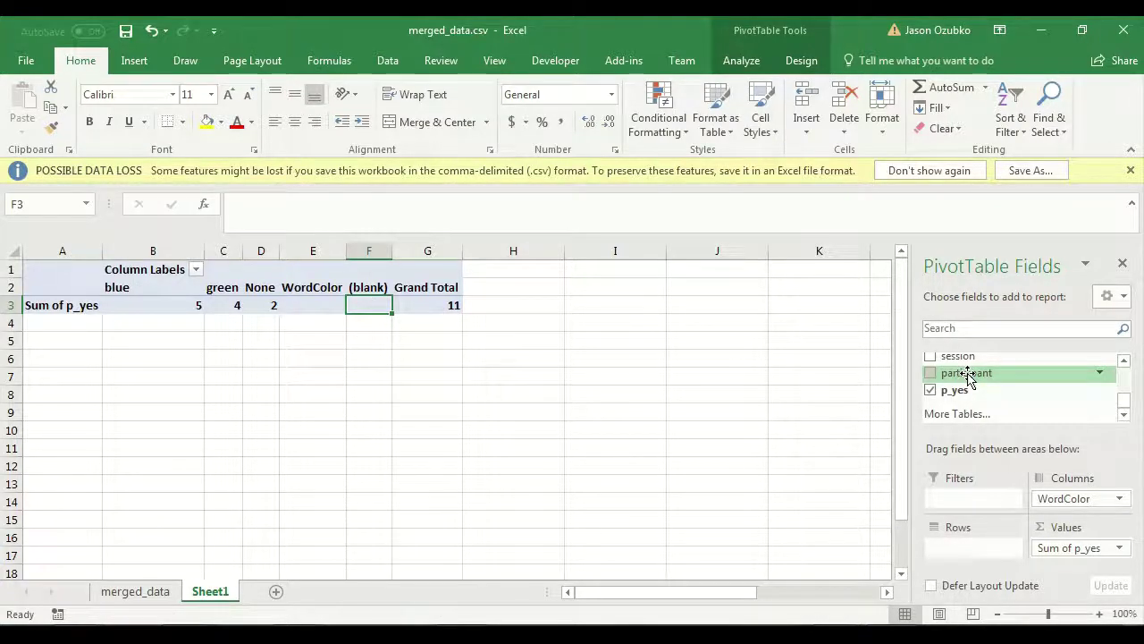
Step: Check the participant column in merged_data, and add participant as the row field of the Sheet1 PivotTable
click(135, 591)
drag(728, 591, 863, 601)
click(1022, 269)
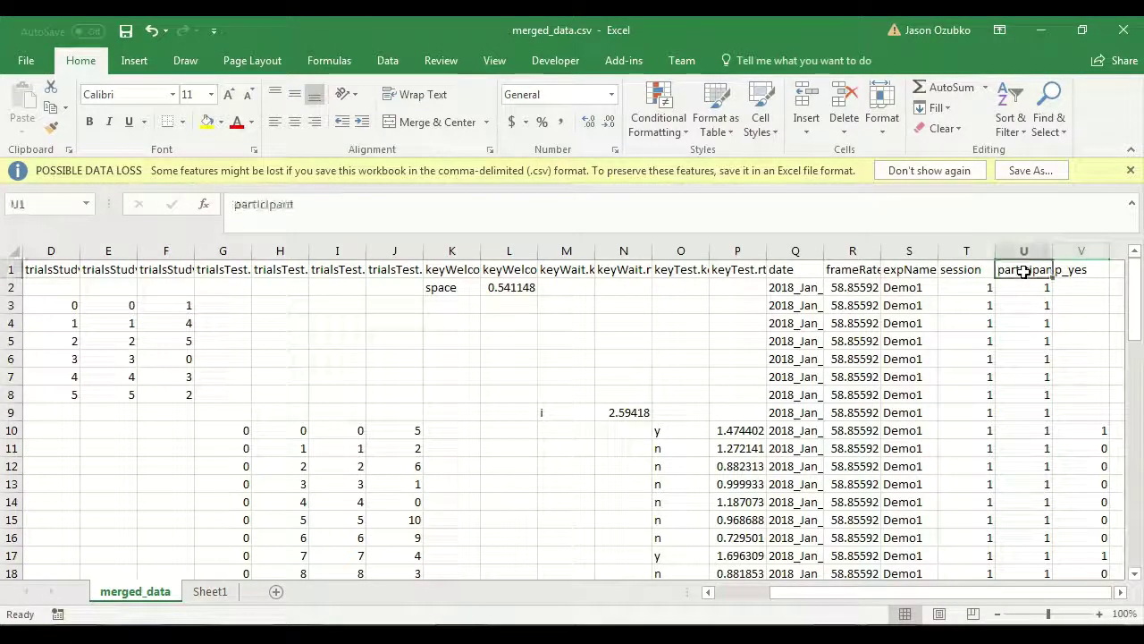
scroll(1029, 297, down, 10)
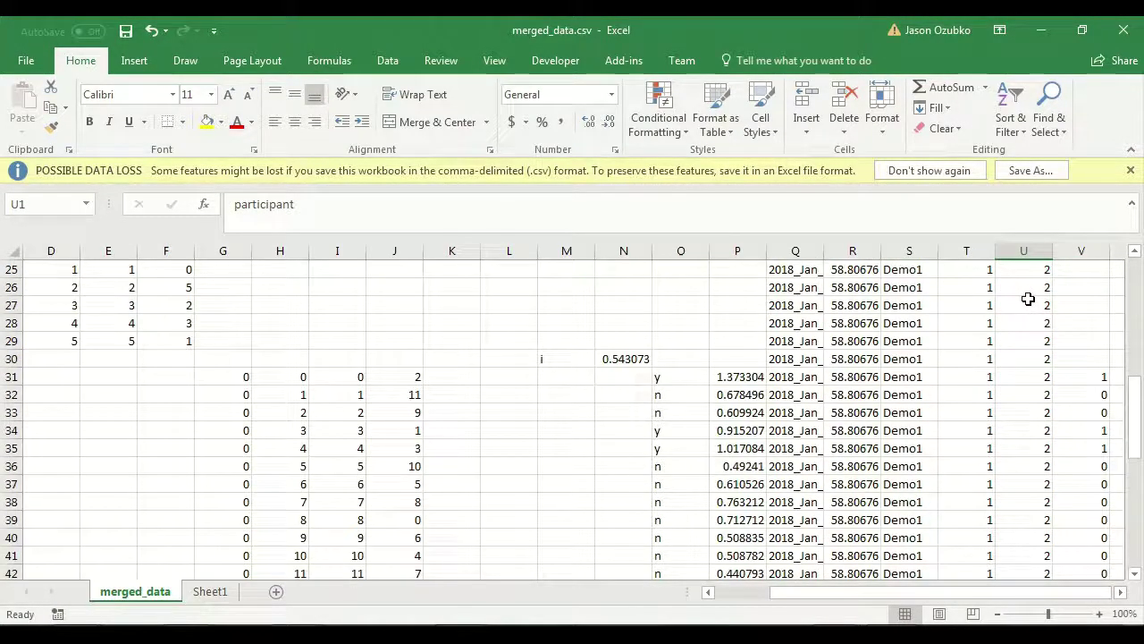
scroll(1028, 299, down, 7)
scroll(1028, 299, up, 17)
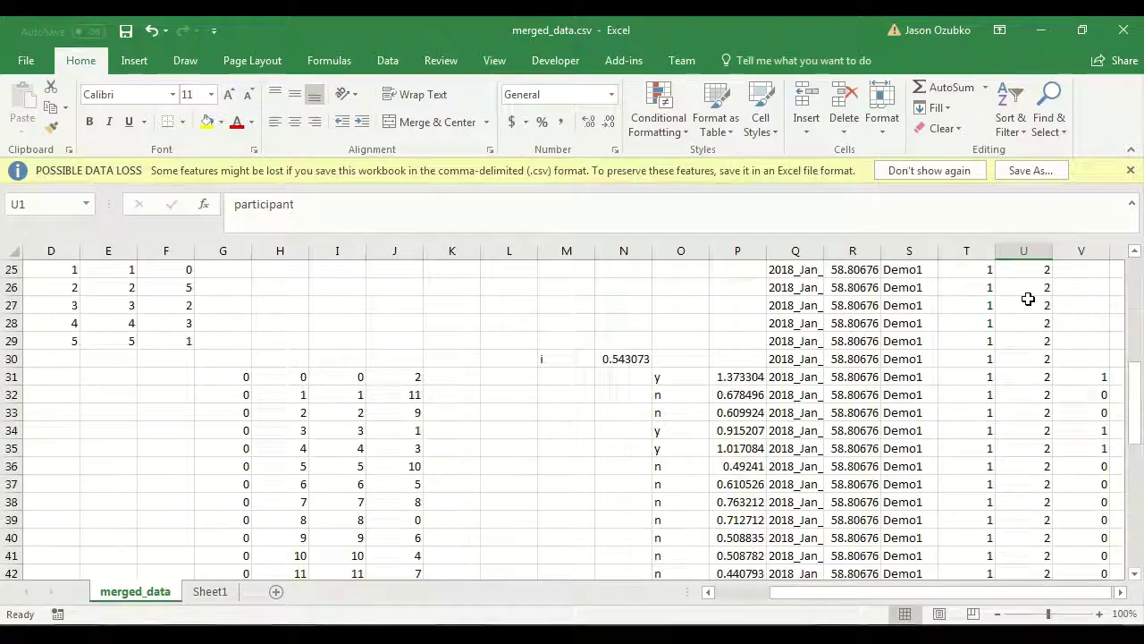
click(212, 591)
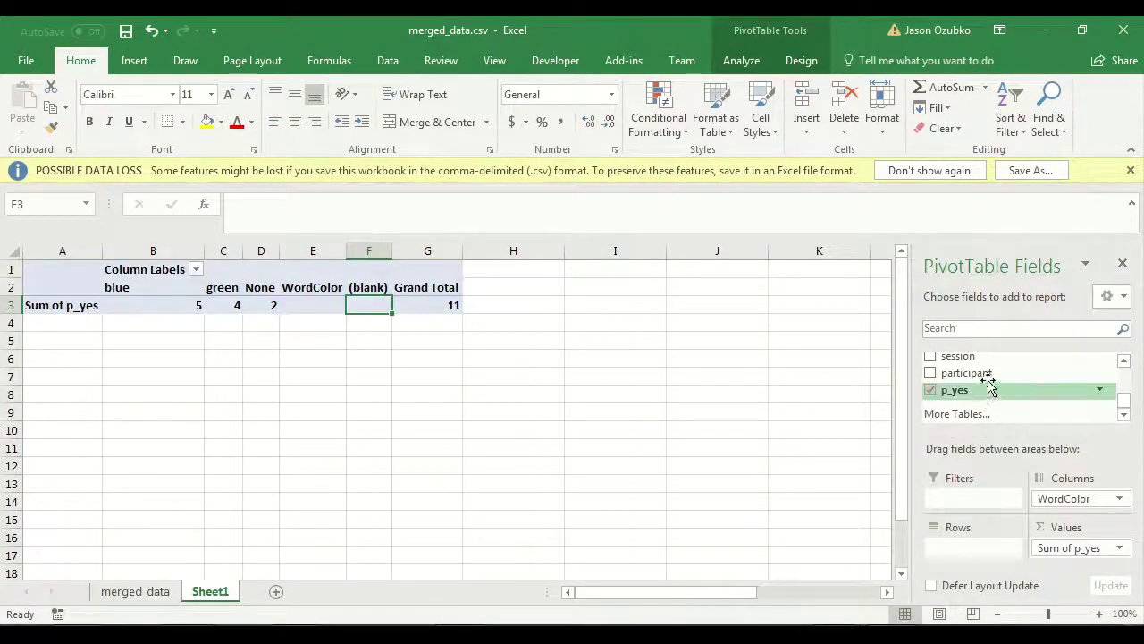
drag(981, 374, 975, 557)
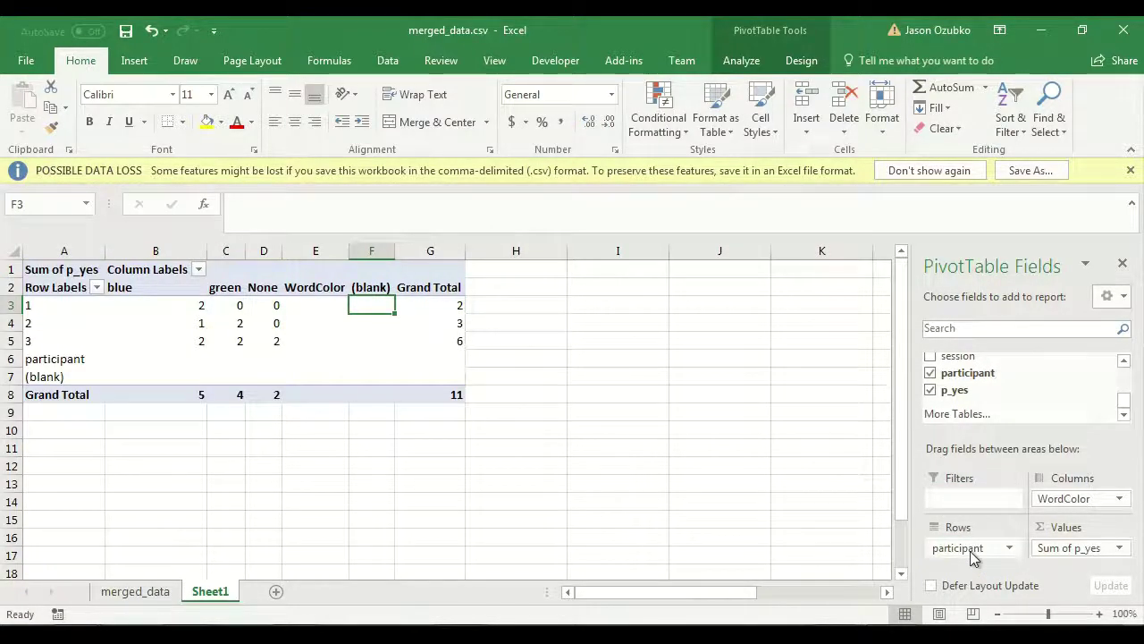
Step: Examine the blue, green and None p_yes sums by participant, focusing on participants 1 and 2
click(191, 304)
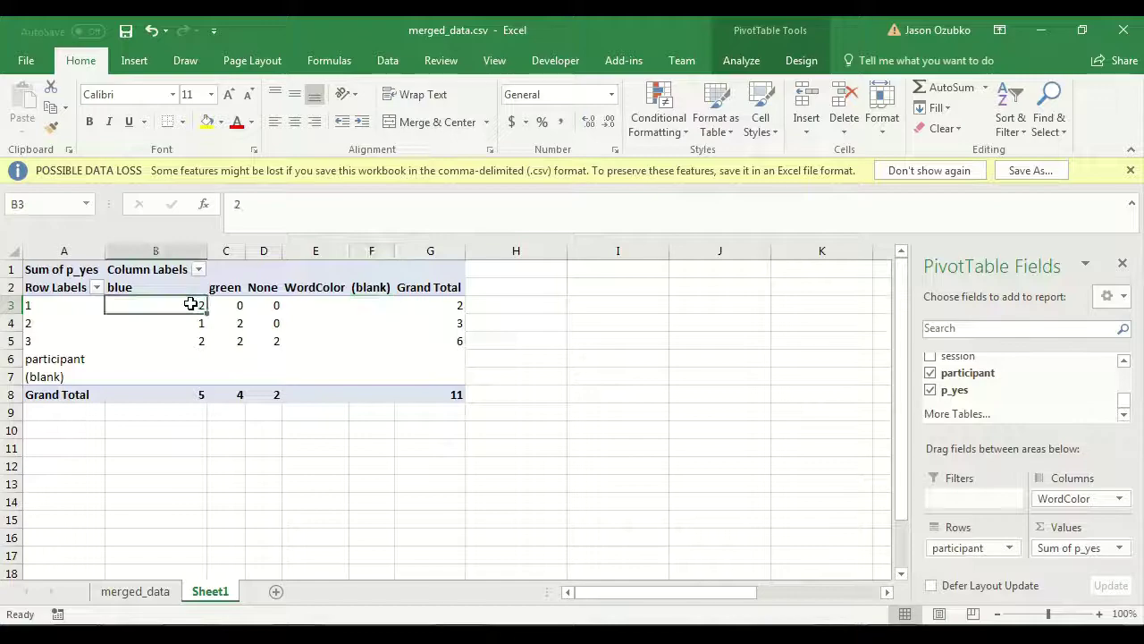
drag(191, 304, 179, 337)
drag(238, 304, 266, 335)
drag(186, 304, 268, 307)
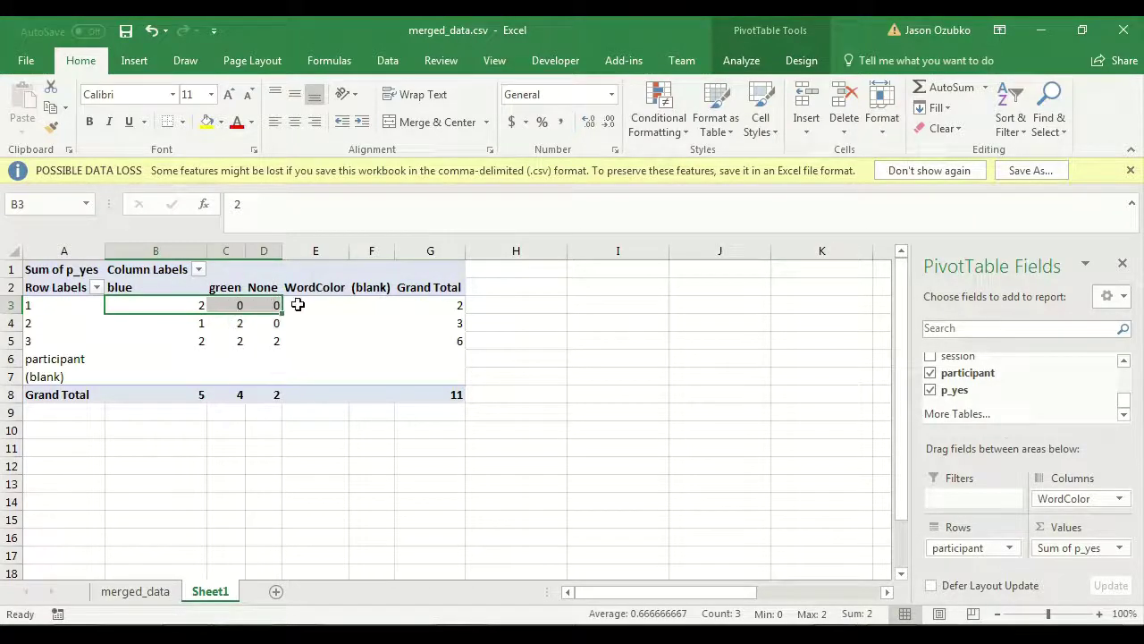
click(194, 322)
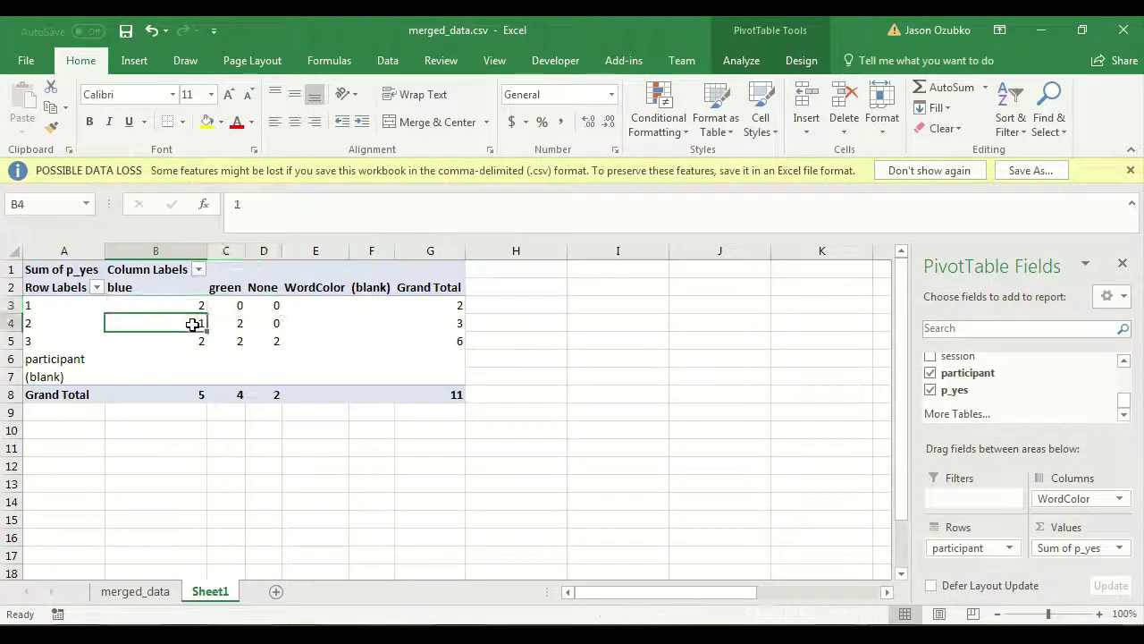
drag(195, 321, 265, 323)
Step: Compare participant 3's p_yes sums for the blue and green words with the sum for None
drag(177, 346, 263, 340)
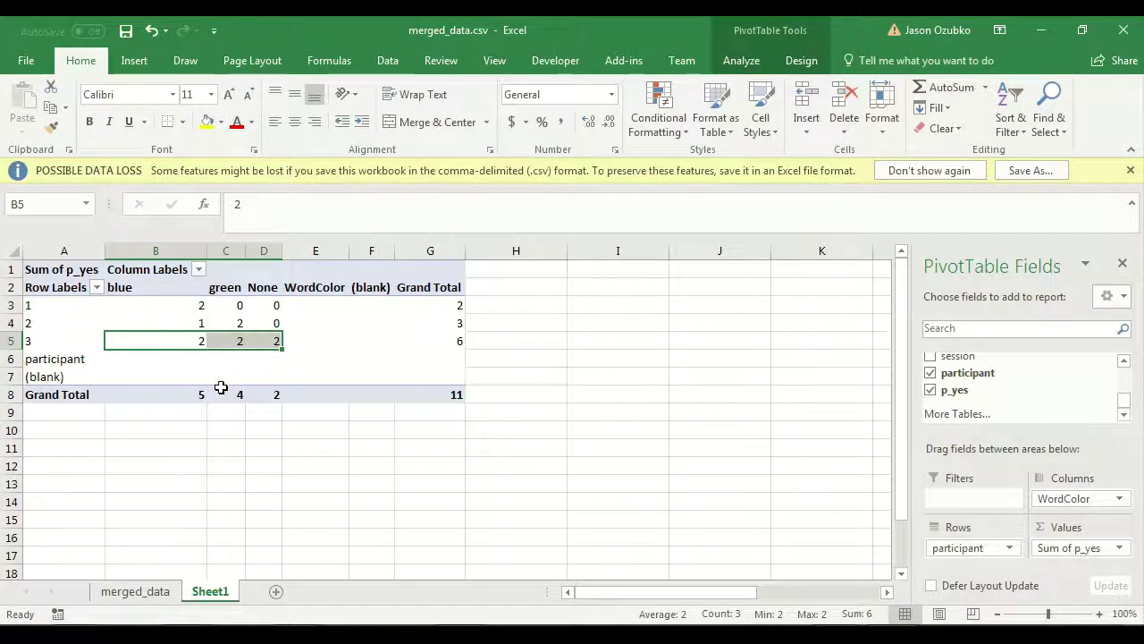
click(272, 356)
drag(199, 338, 257, 340)
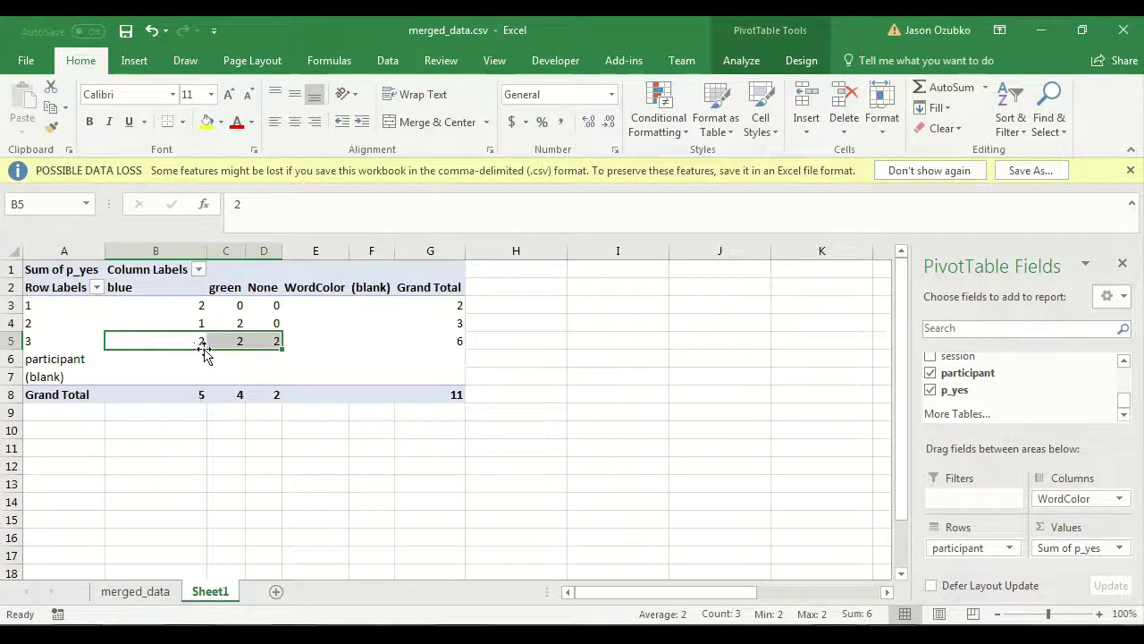
click(276, 340)
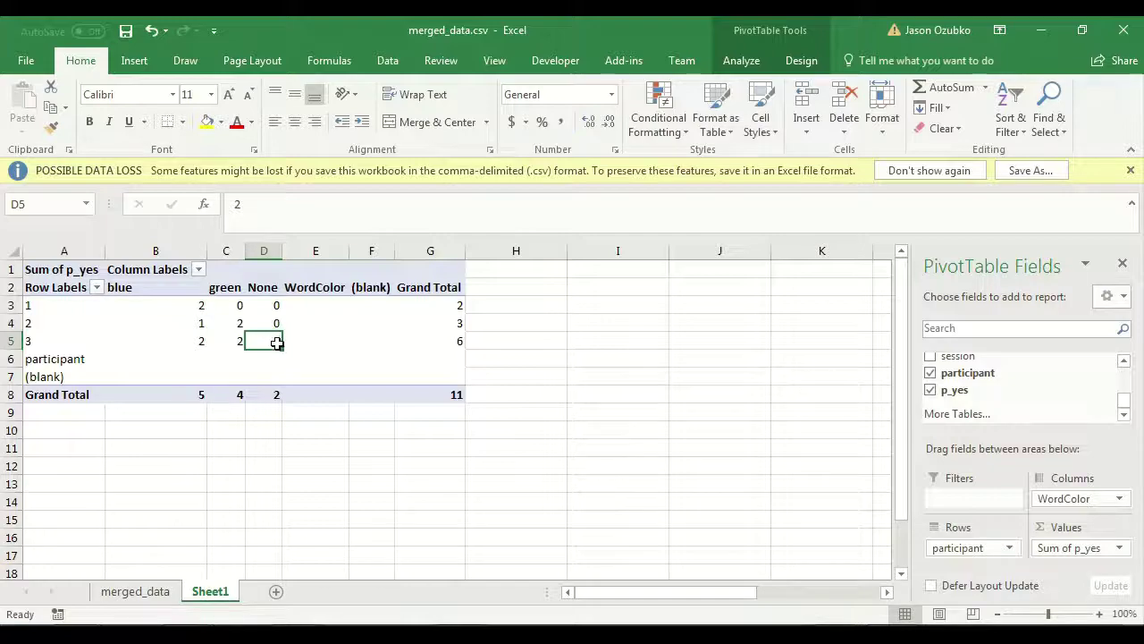
click(236, 340)
click(198, 338)
click(221, 338)
click(186, 338)
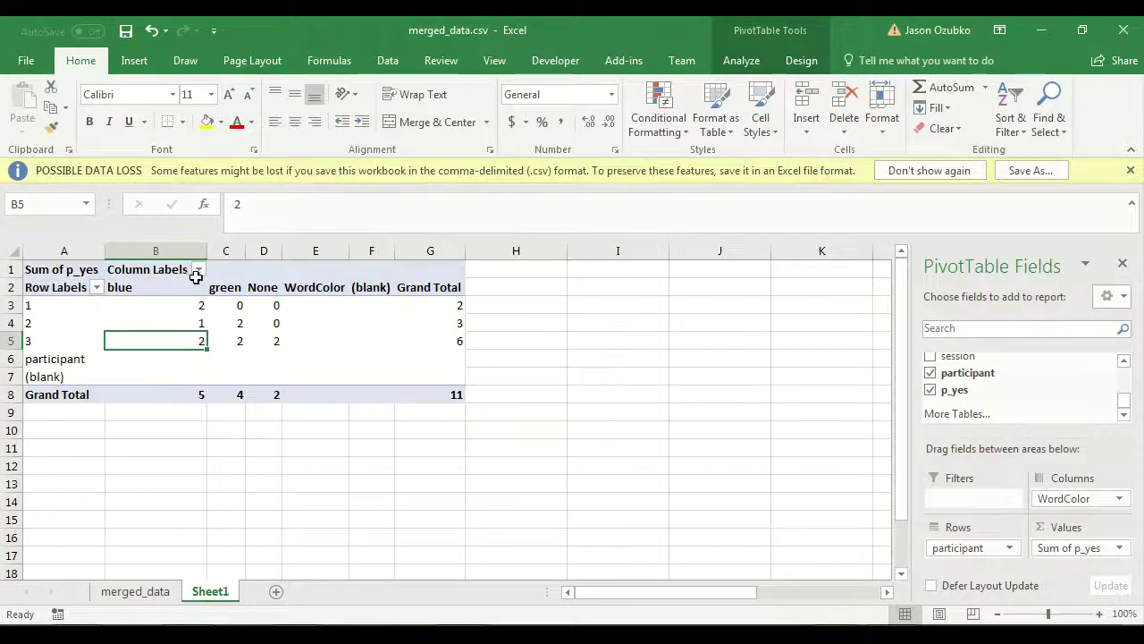
drag(184, 286, 216, 286)
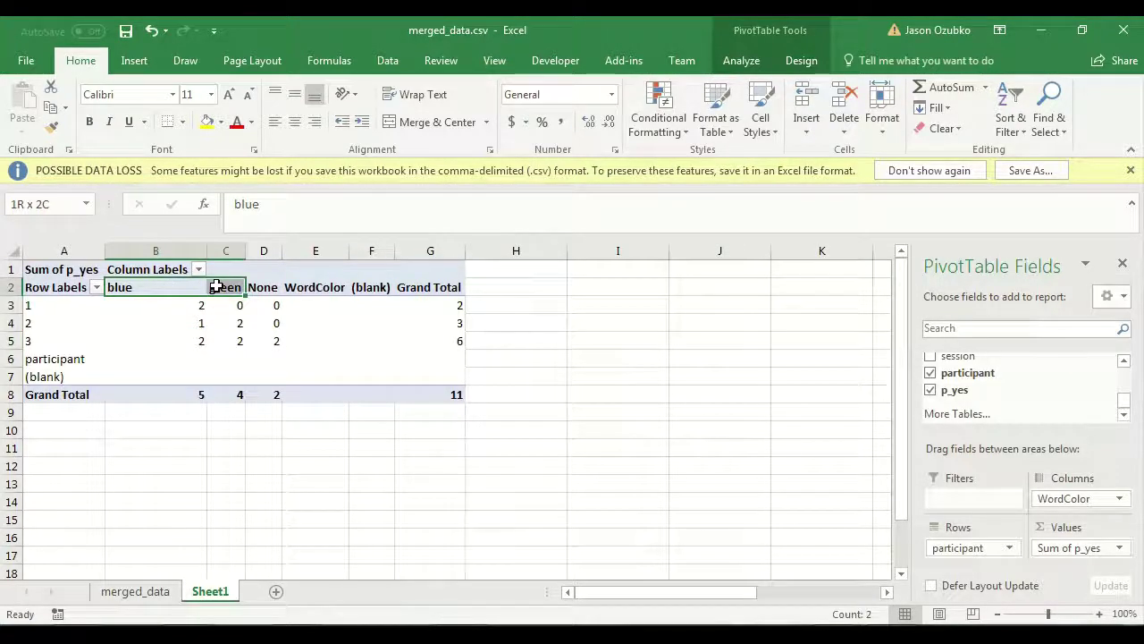
click(263, 287)
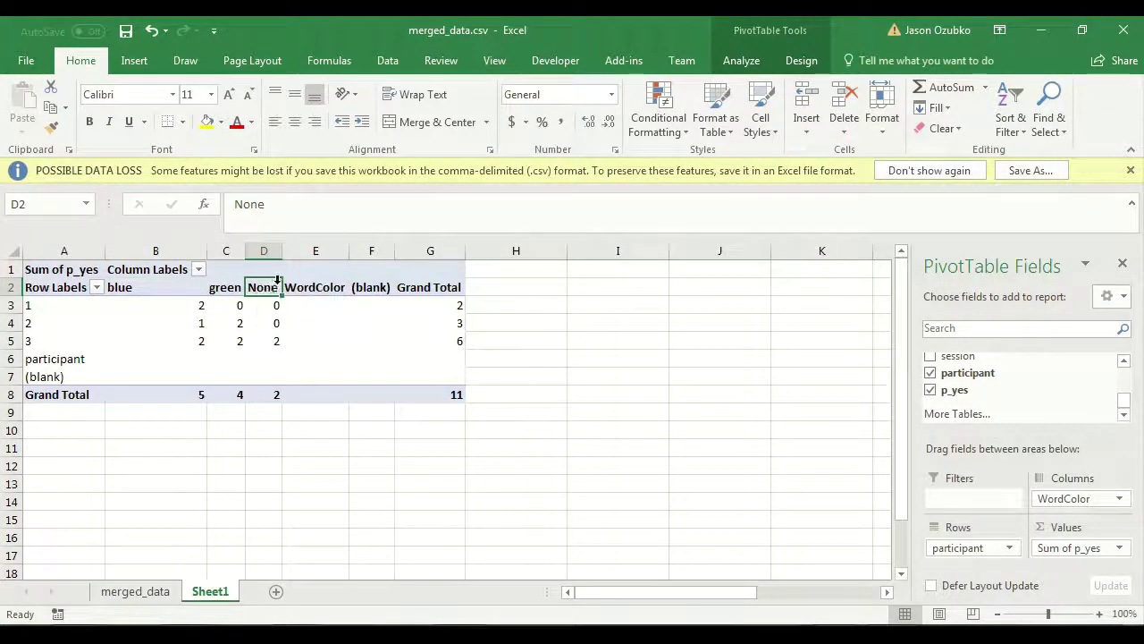
drag(199, 340, 235, 353)
click(273, 340)
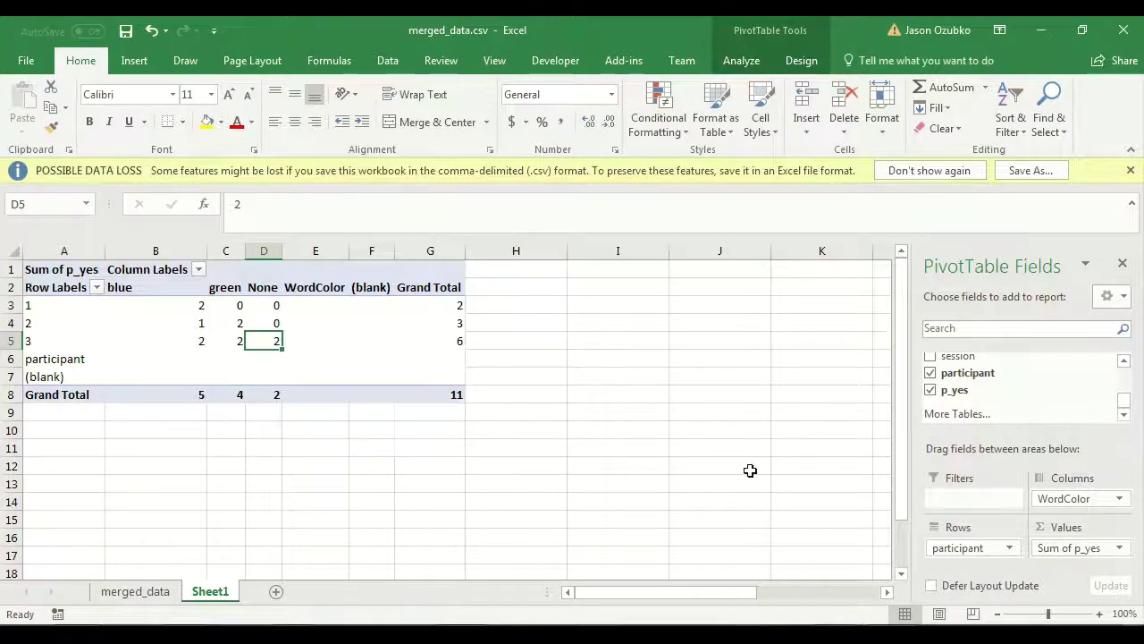
Step: Summarize the PivotTable's p_yes values by Average, and move the selection outside the table to cell I3
click(1120, 547)
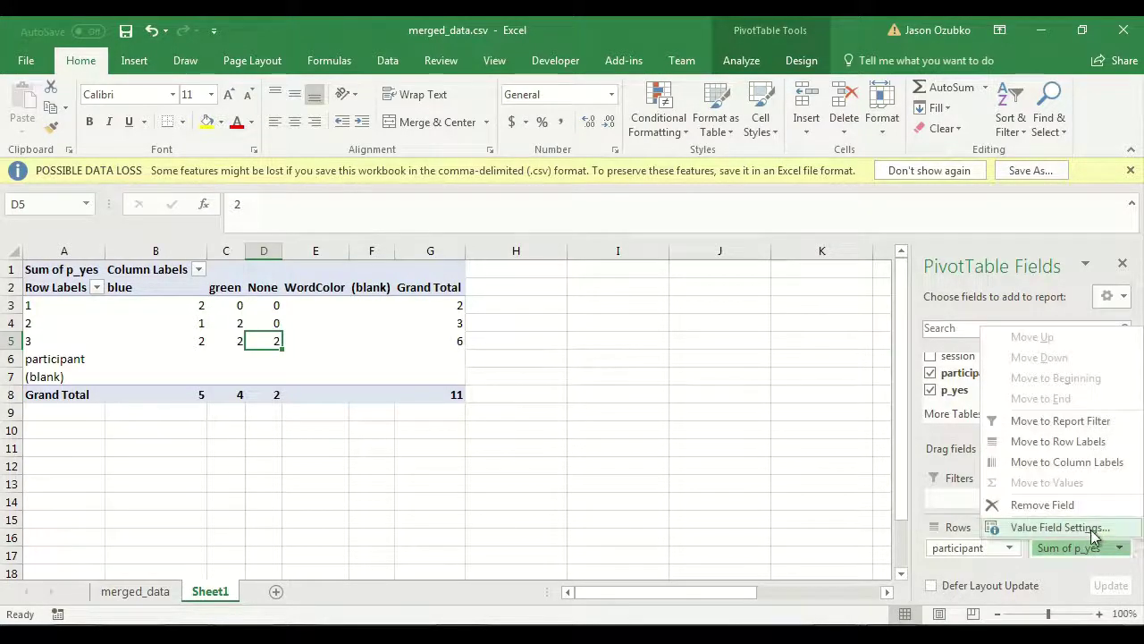
click(1093, 530)
click(565, 335)
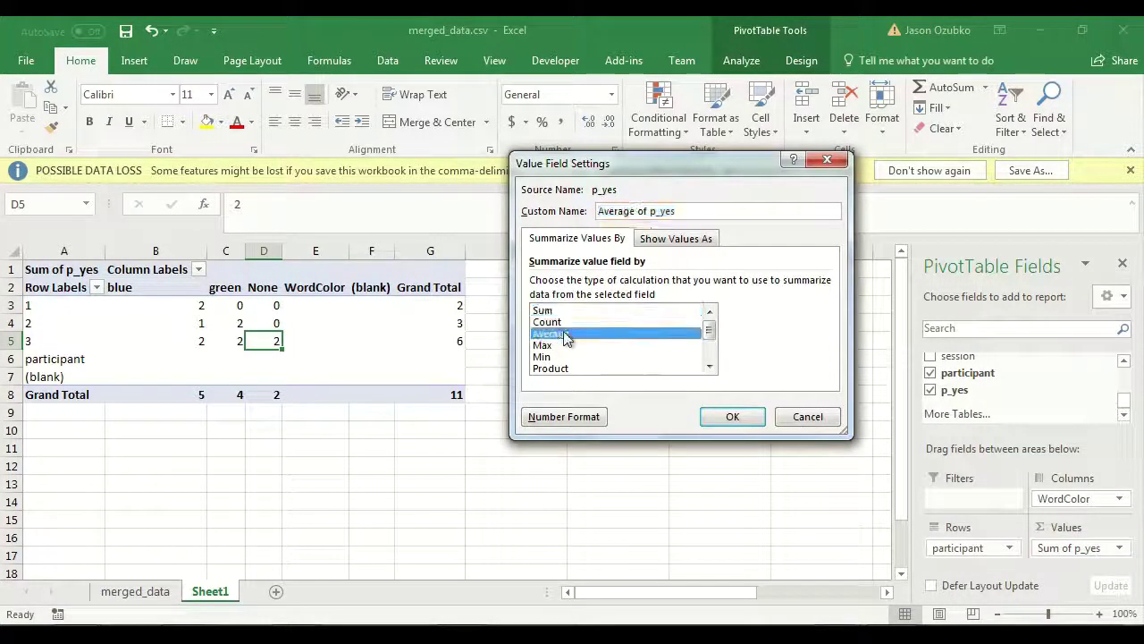
click(730, 418)
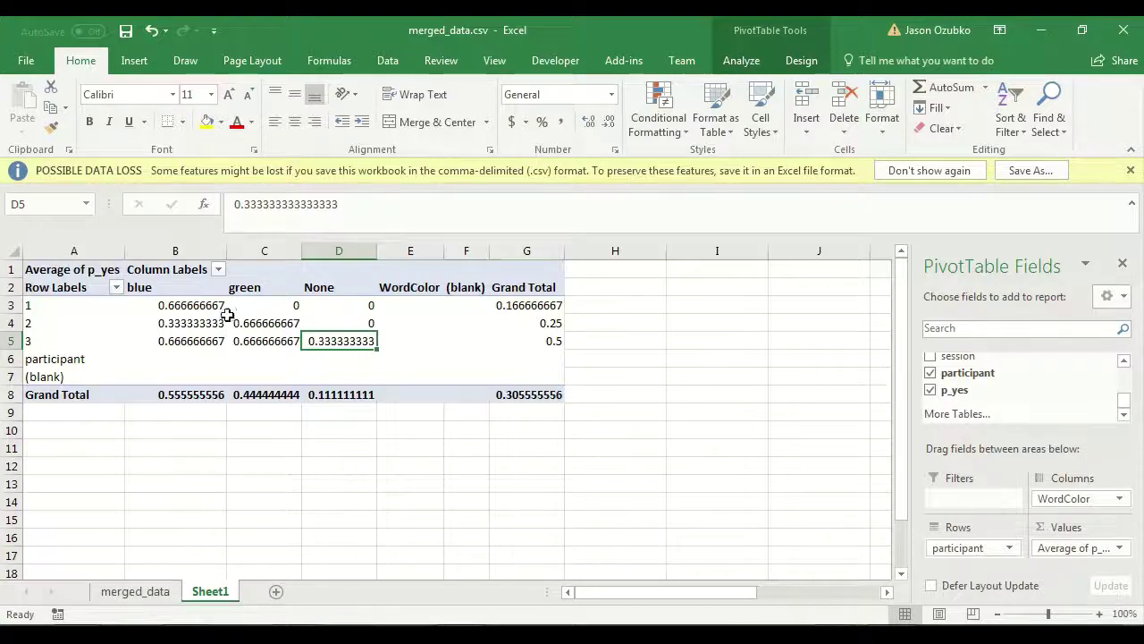
key(Right)
key(Right)
key(Right)
key(Right)
key(Right)
key(Up)
key(Up)
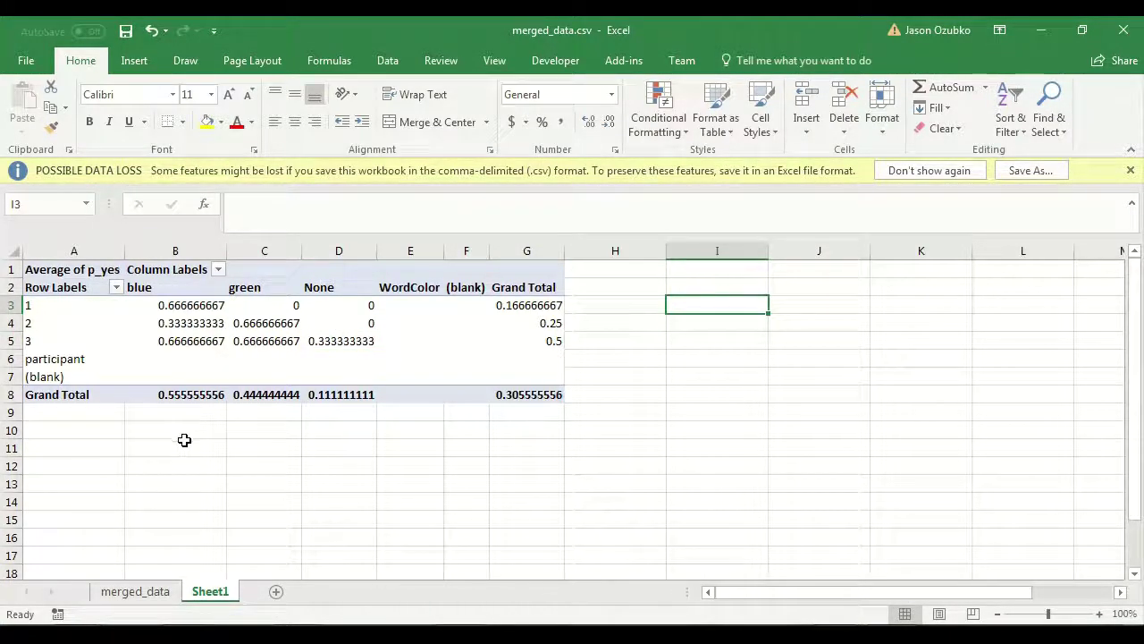
Step: Compare the Grand Total averages of p_yes across the blue, green and None columns
click(188, 451)
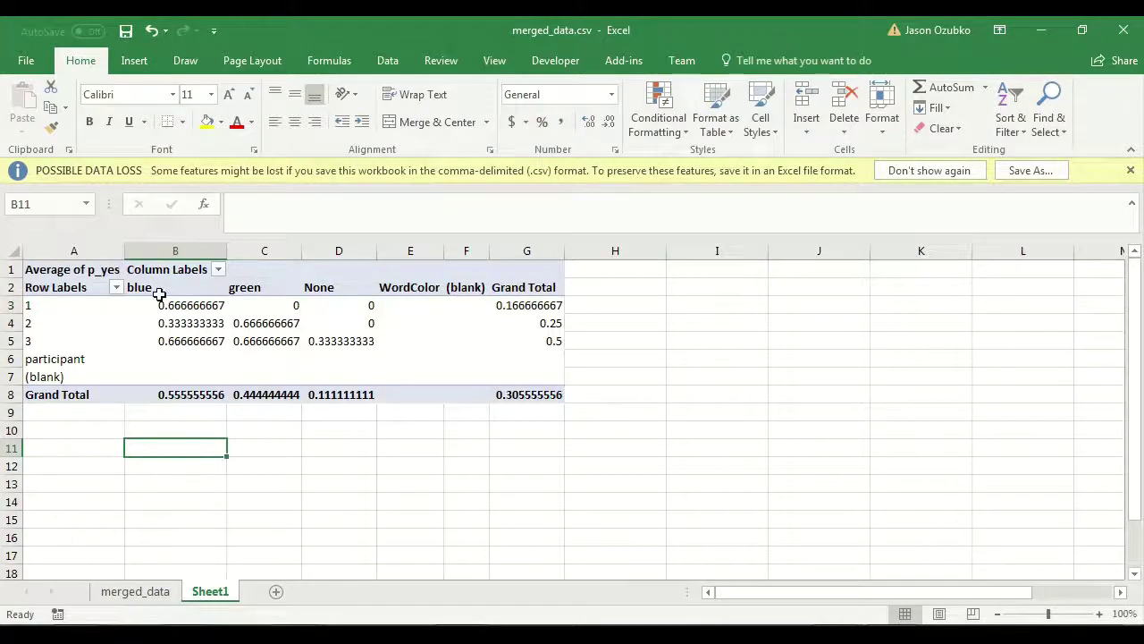
click(169, 286)
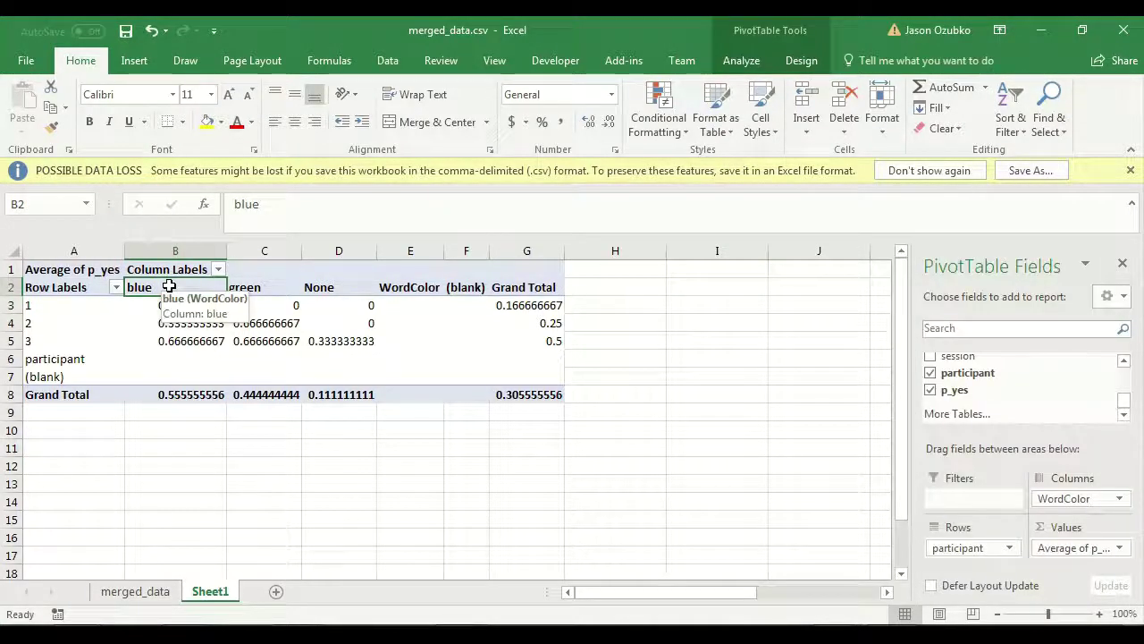
click(268, 288)
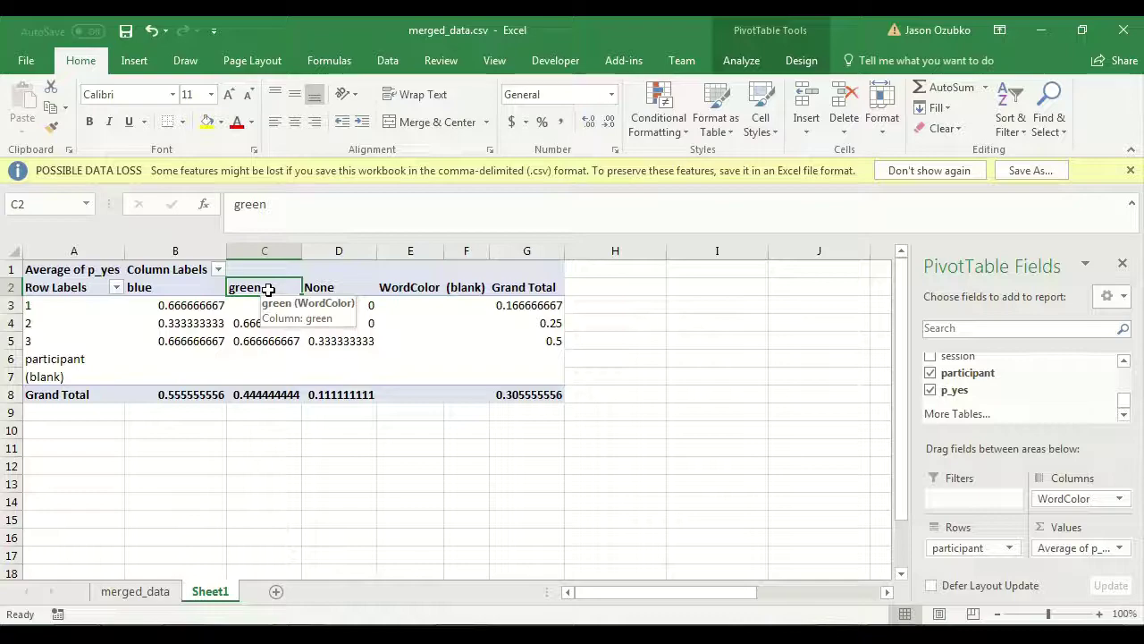
click(347, 279)
click(286, 435)
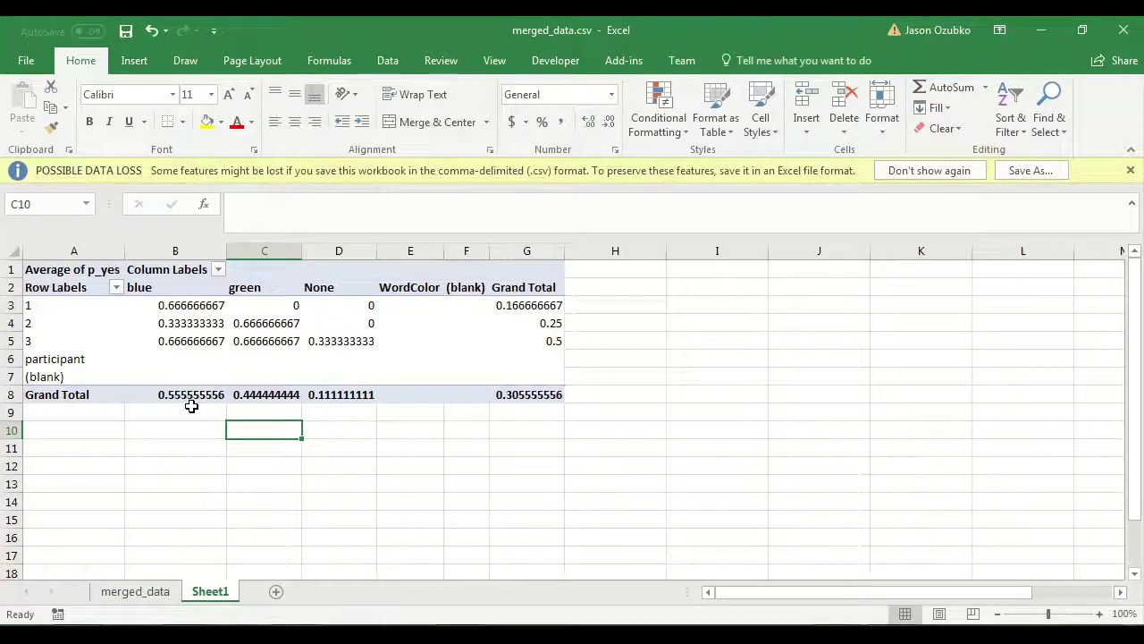
click(266, 409)
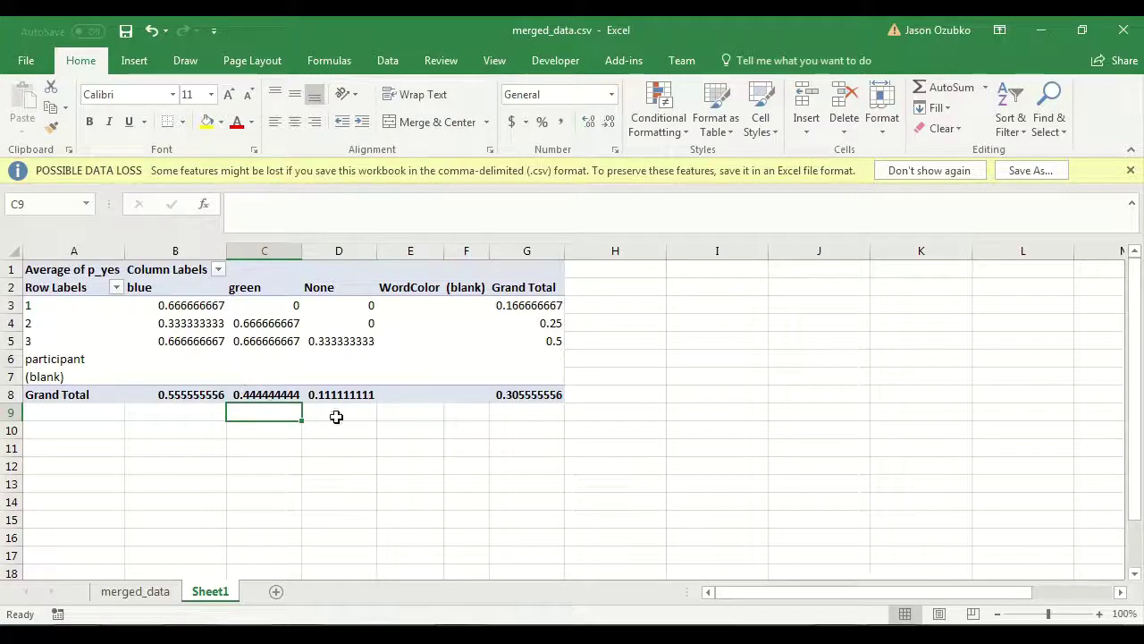
click(336, 413)
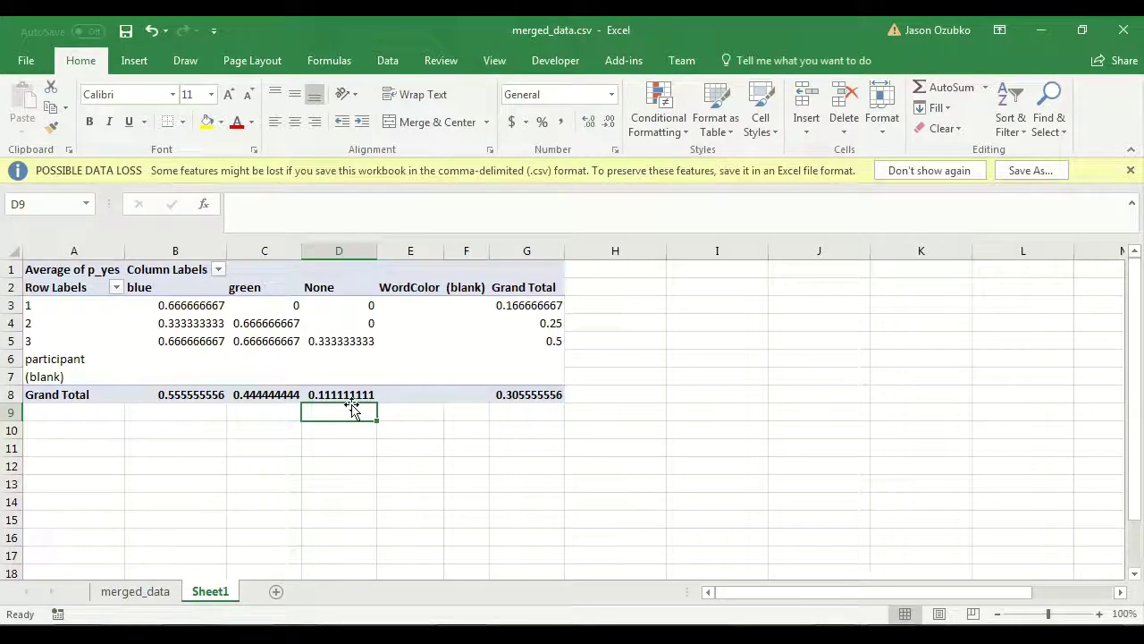
click(199, 414)
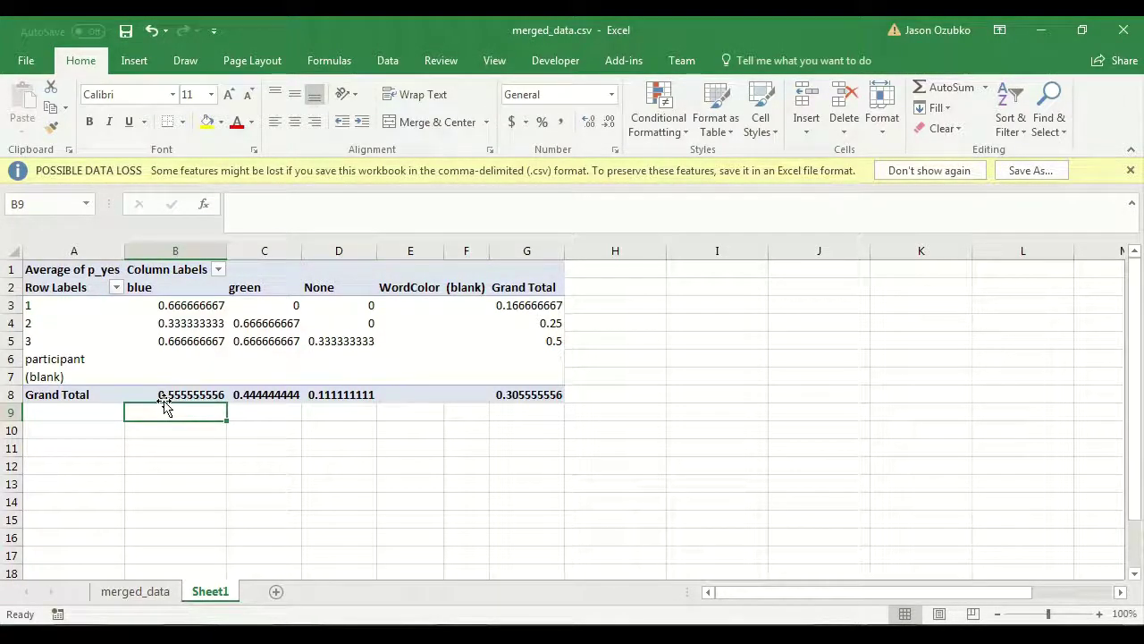
click(264, 412)
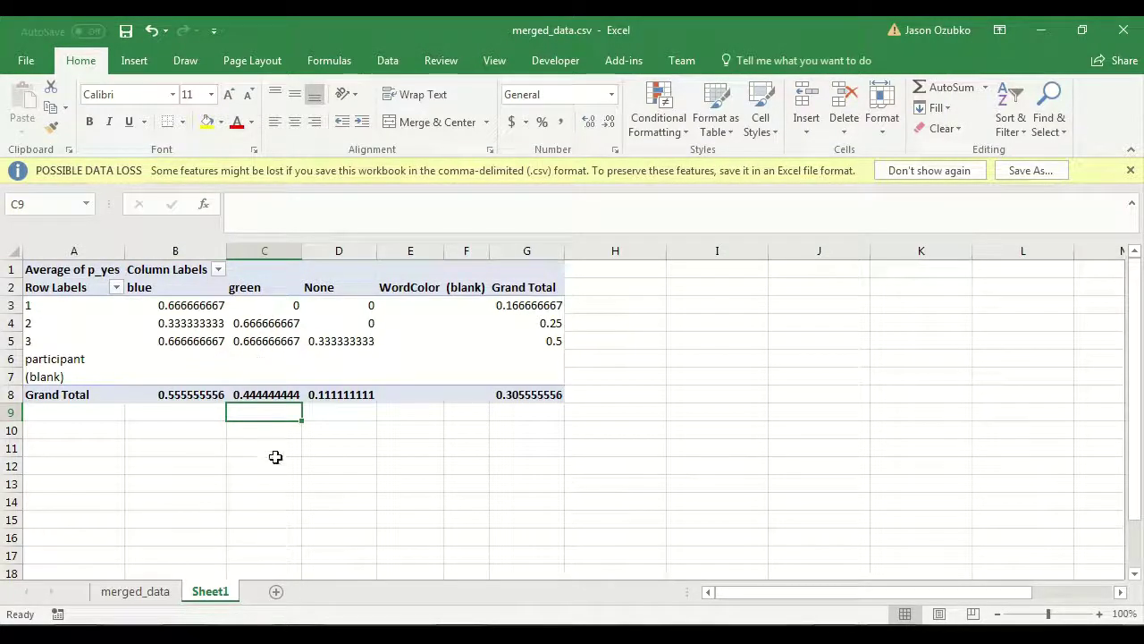
click(194, 409)
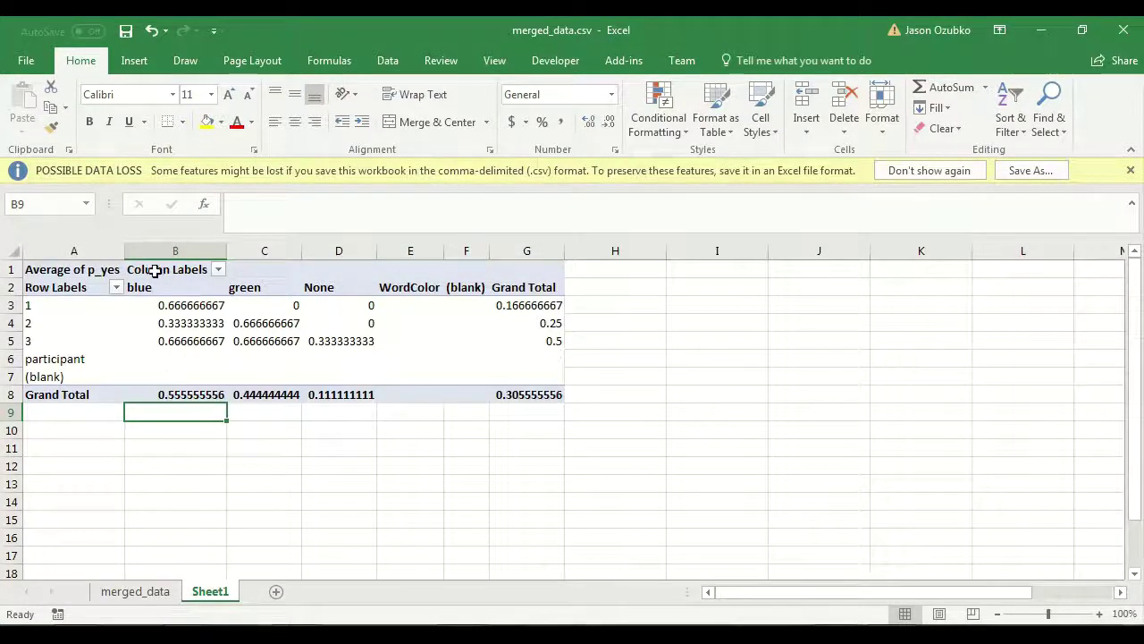
click(260, 415)
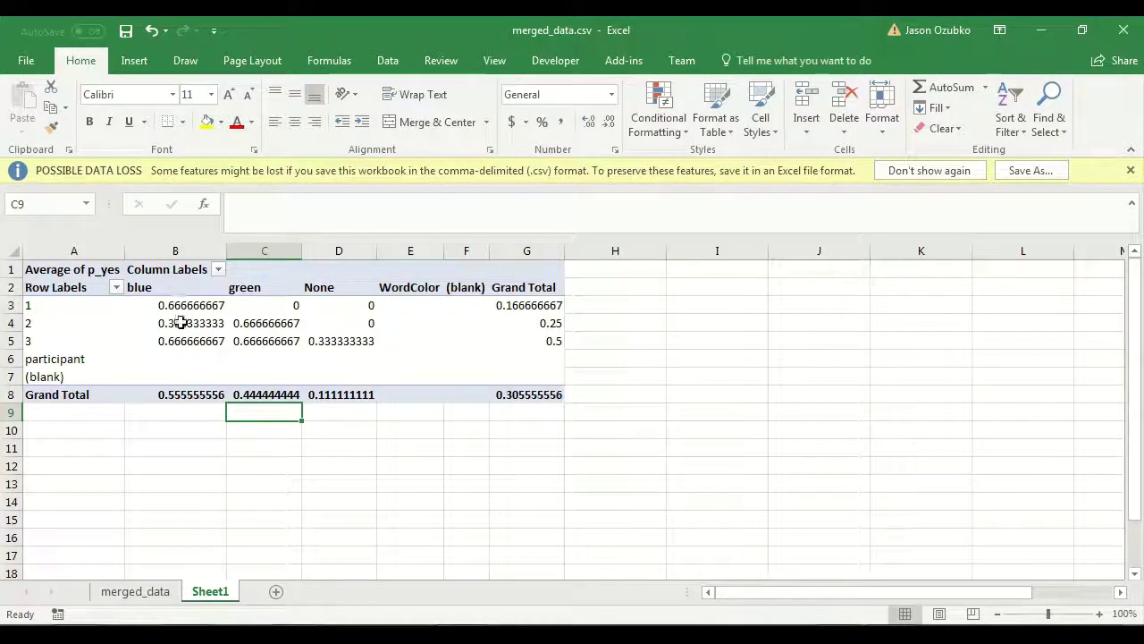
click(185, 413)
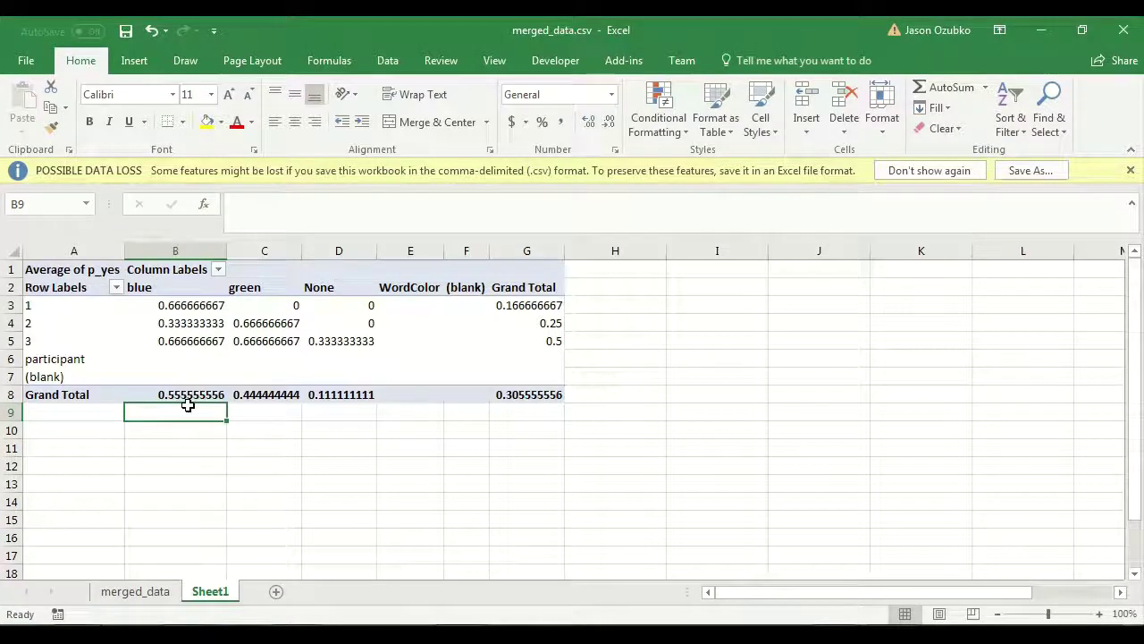
Step: Inspect the reopened merged_data.csv to check which sheets, PivotTable features and values the CSV format preserves
click(337, 419)
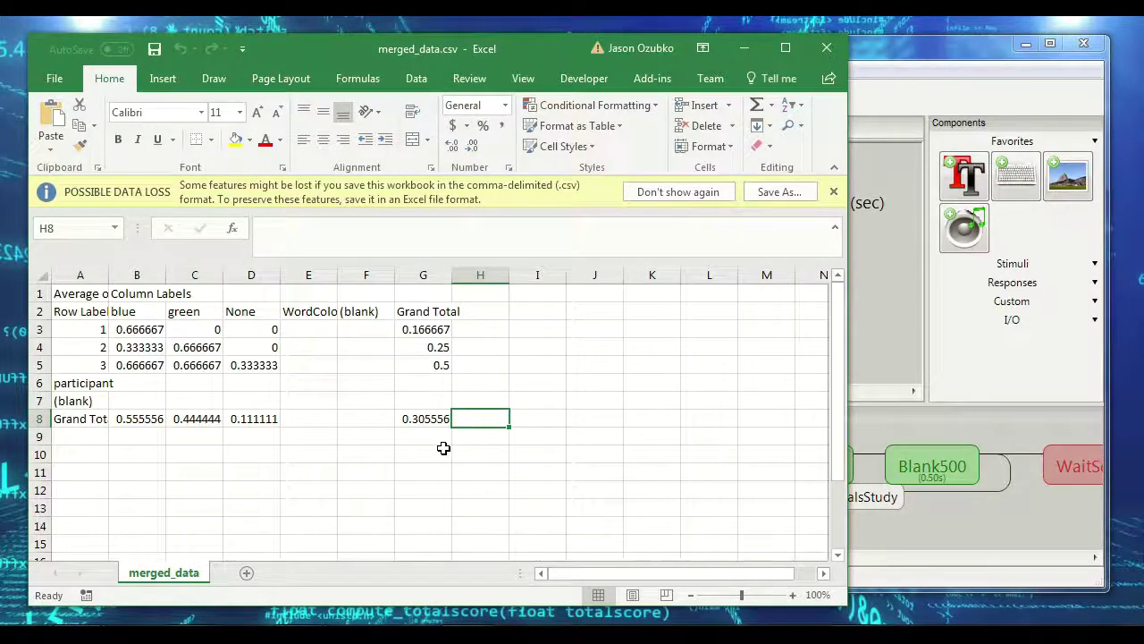
click(329, 368)
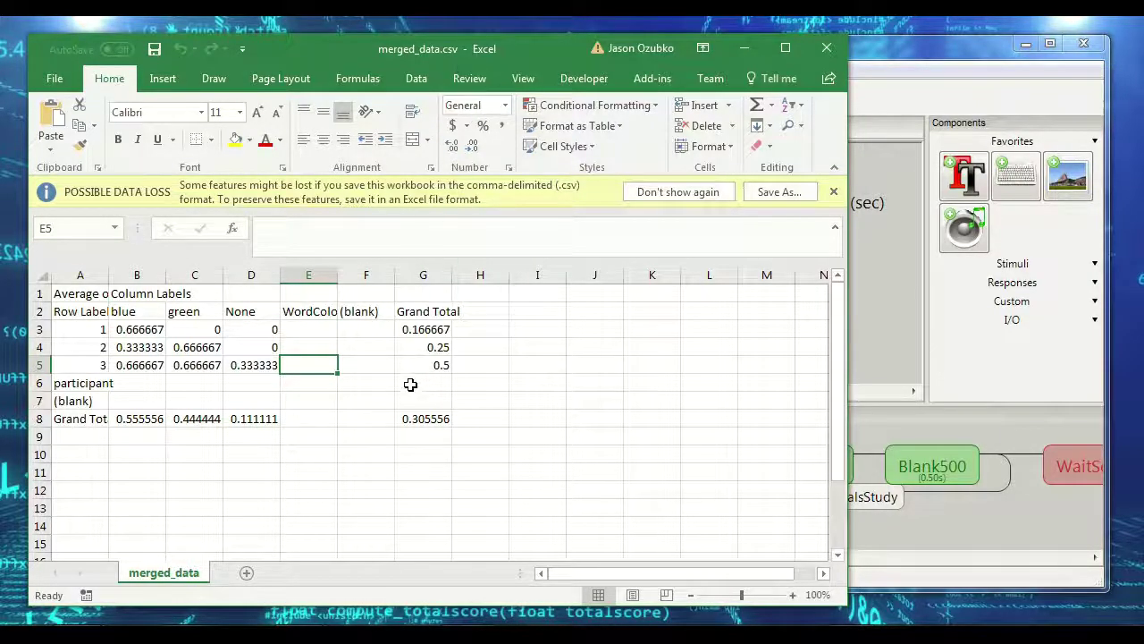
drag(65, 293, 478, 476)
click(478, 471)
drag(473, 437, 58, 270)
click(194, 349)
click(309, 349)
click(317, 401)
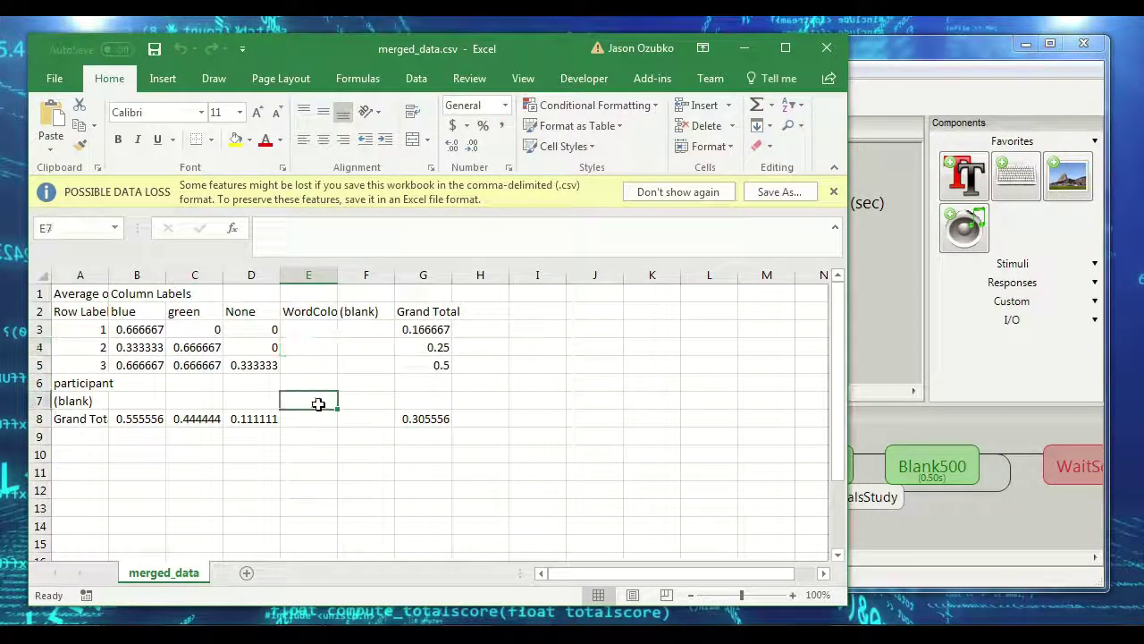
click(251, 348)
click(139, 419)
click(139, 329)
click(366, 347)
click(366, 418)
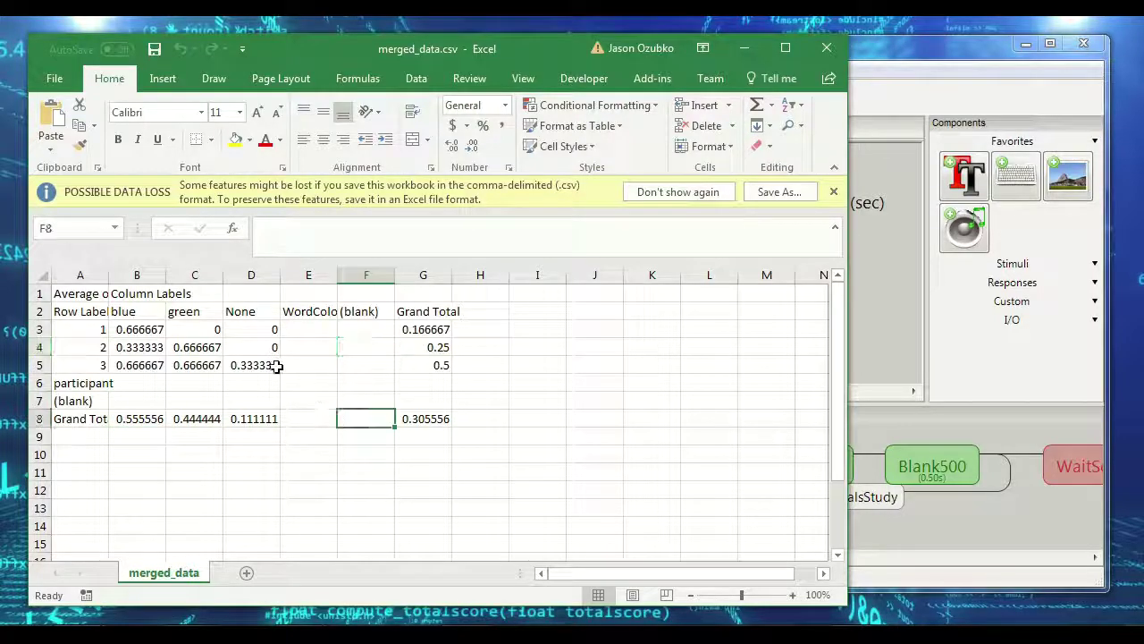
click(251, 347)
click(184, 313)
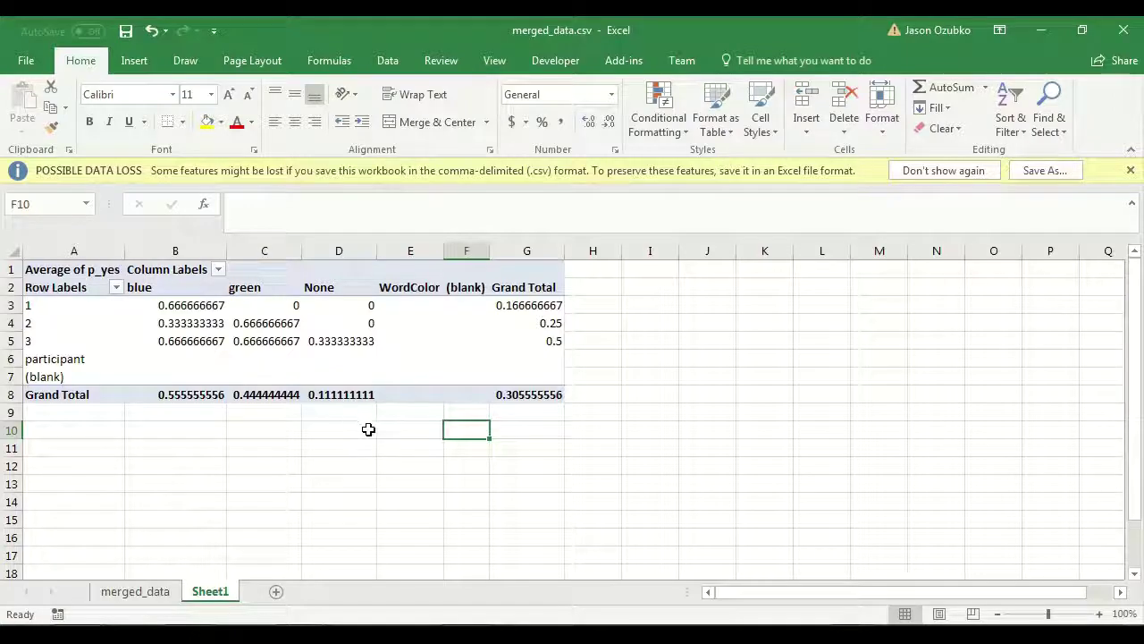
Step: Review the raw trial data on the merged_data sheet and return to the PivotTable on Sheet1
click(405, 441)
click(161, 591)
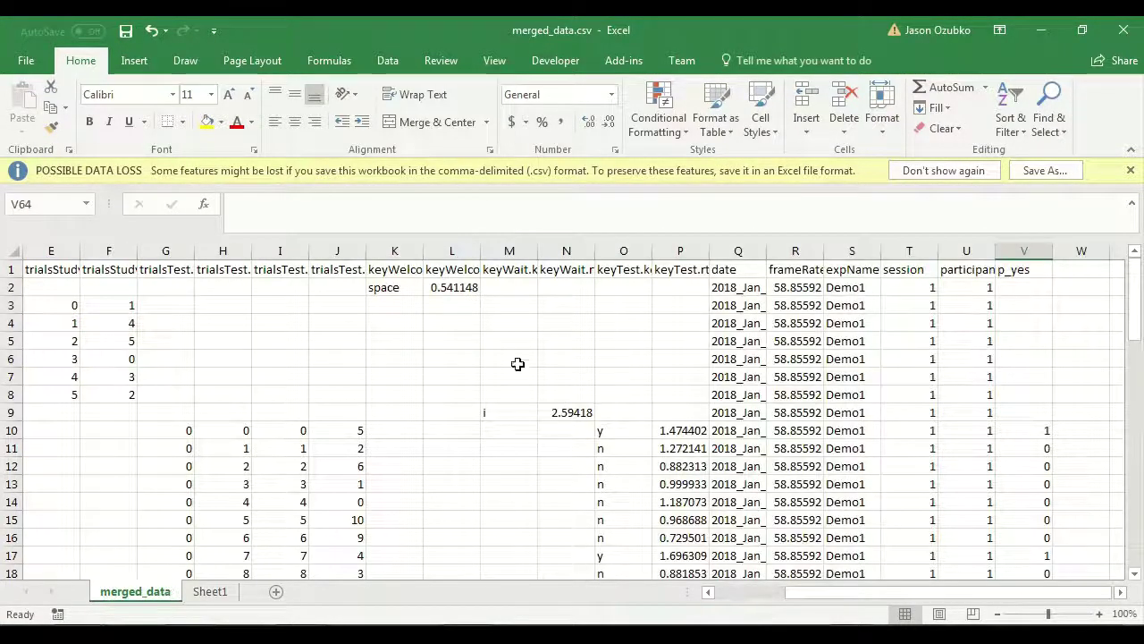
click(206, 592)
click(295, 445)
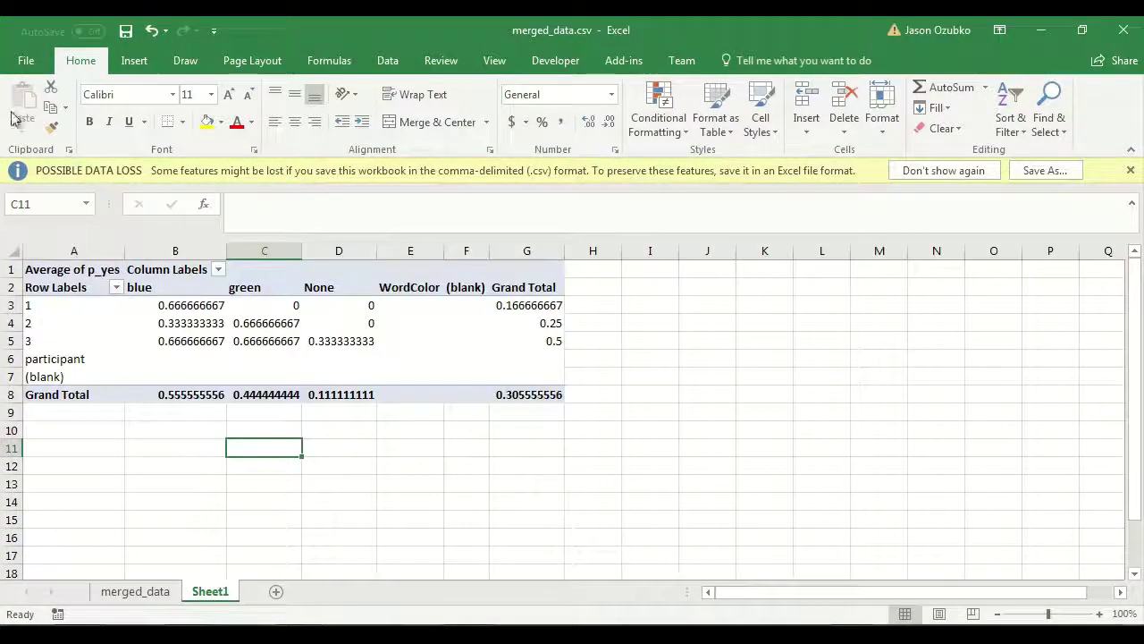
Step: Save the workbook under the name merged_data as an Excel Workbook (*.xlsx) in the PsychoPy Demo data folder
click(21, 60)
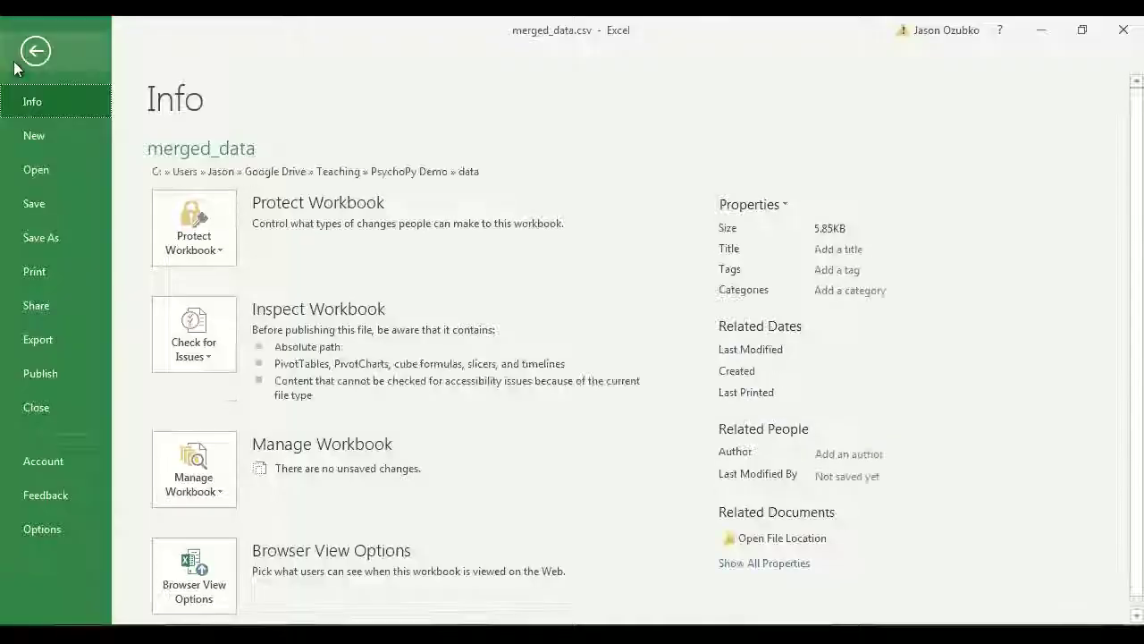
click(51, 245)
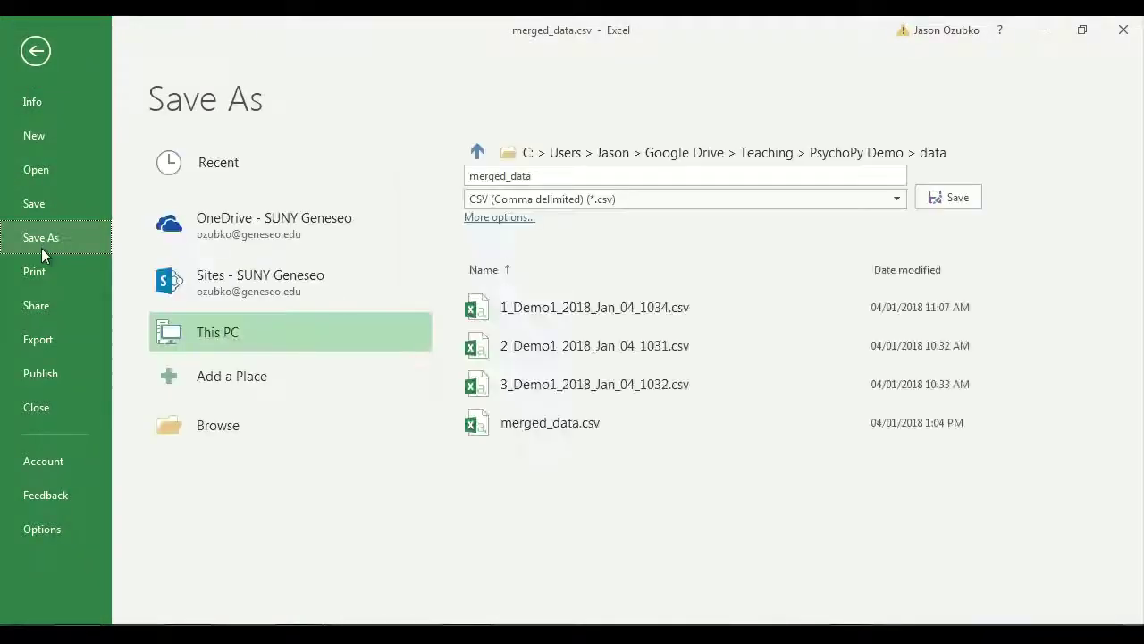
click(633, 198)
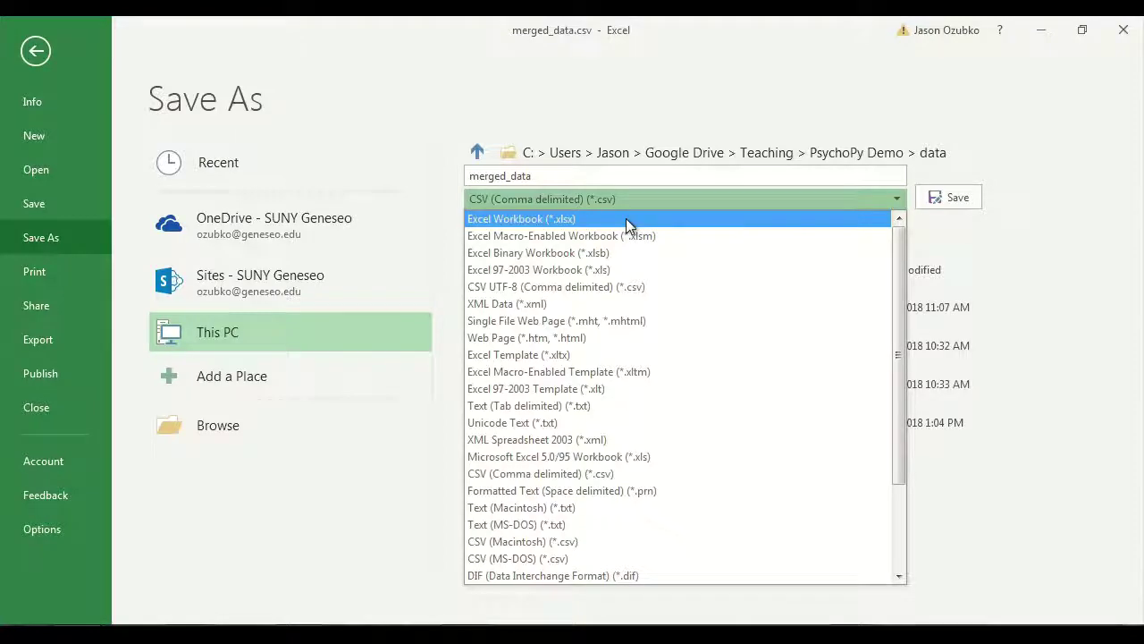
click(631, 219)
click(933, 198)
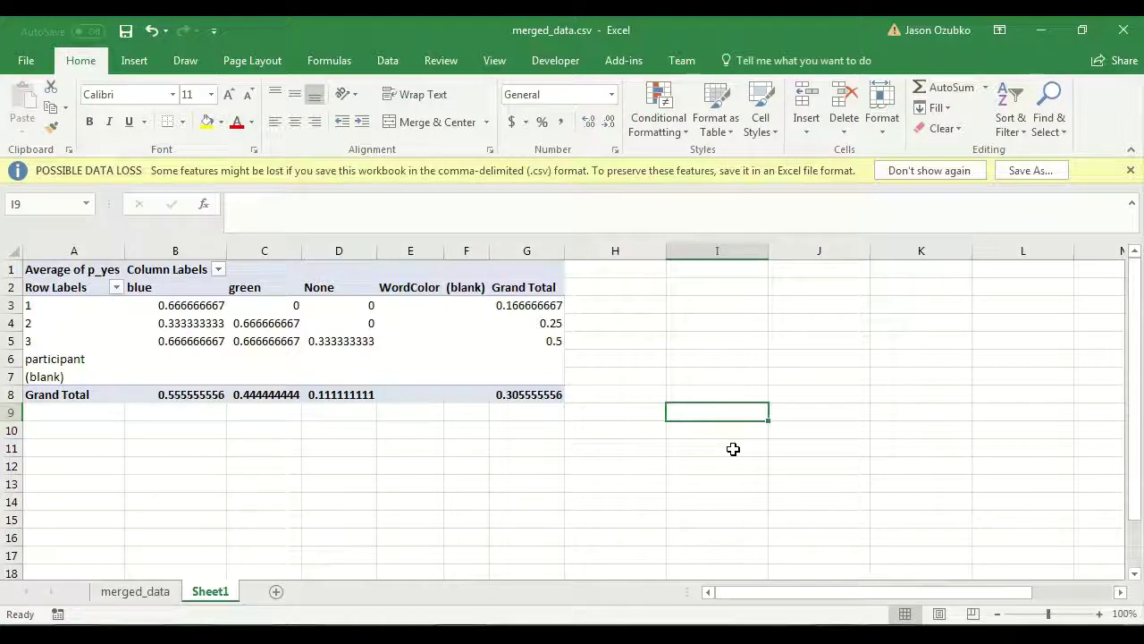
click(656, 360)
drag(657, 360, 808, 462)
click(722, 417)
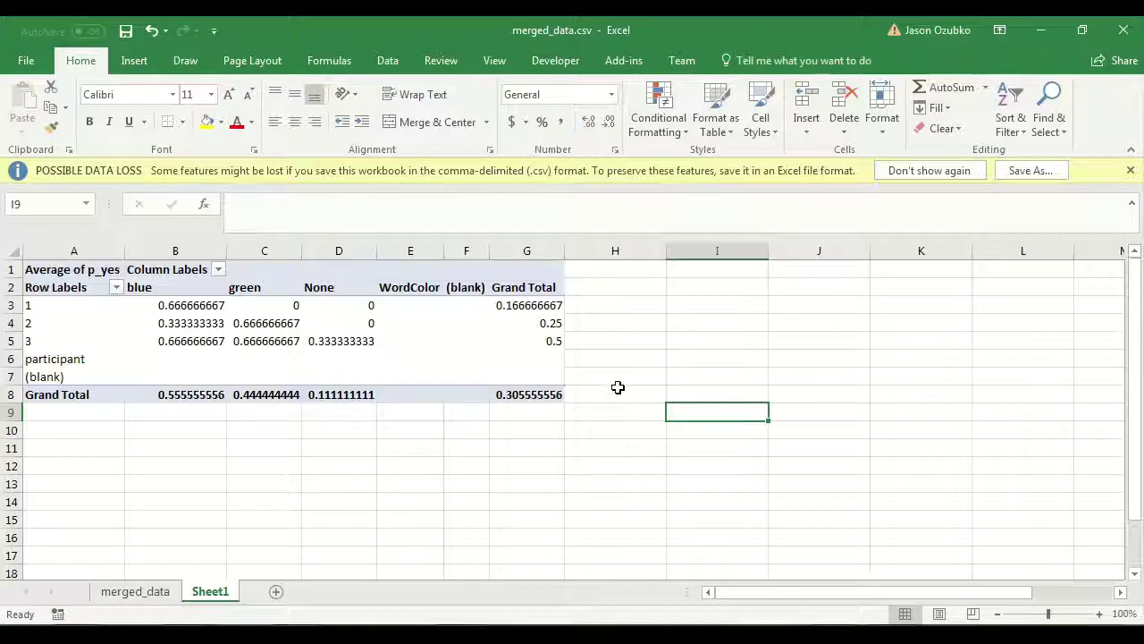